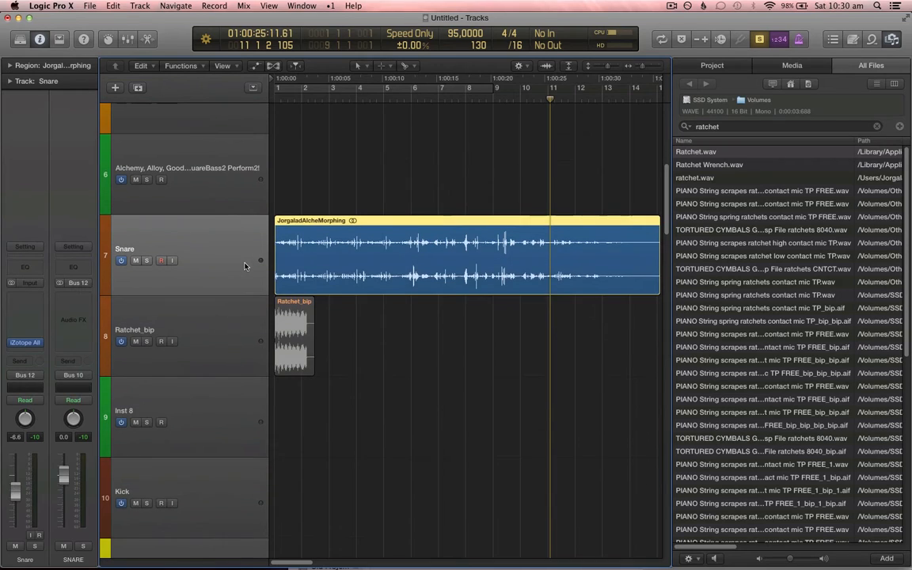
Step: Hide the All Files browser panel to widen the tracks area
key(super+Up)
key(super+Right)
key(super+Left)
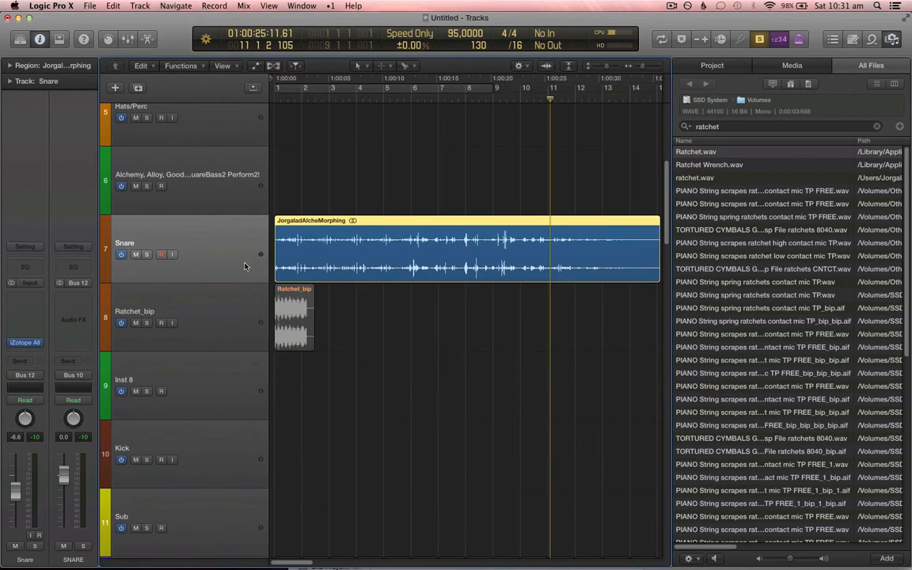
click(890, 42)
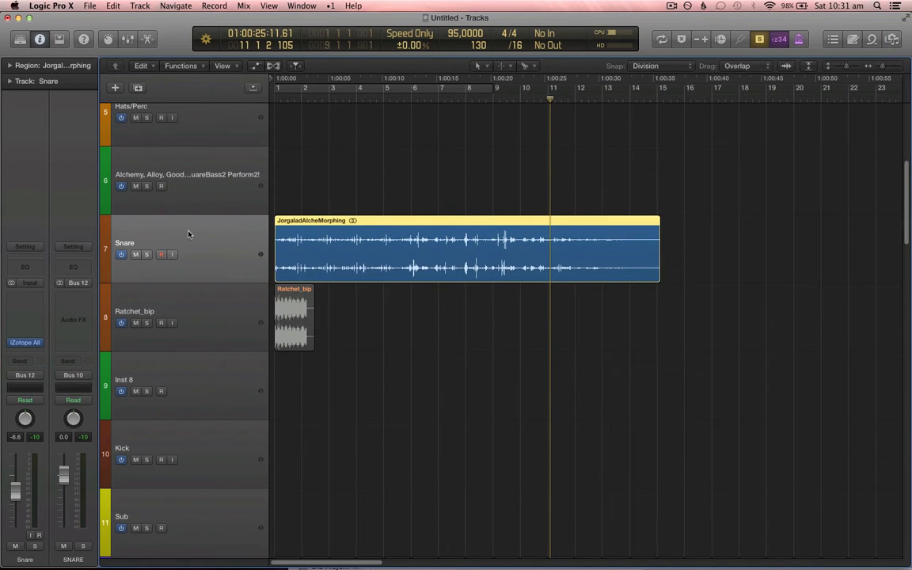
key(super+Left)
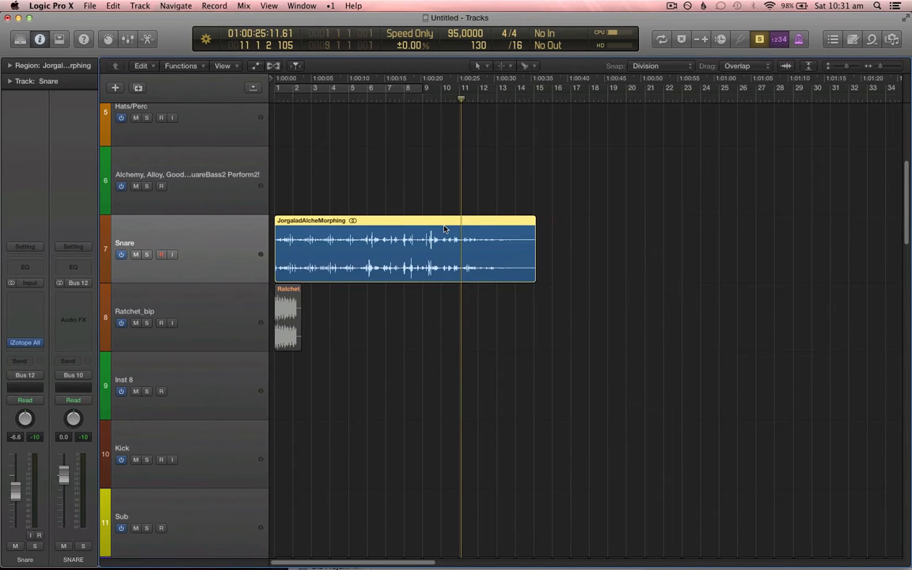
Step: Play the project from the beginning to listen to the arrangement
key(Return)
key(XF86AudioLowerVolume)
key(XF86AudioLowerVolume)
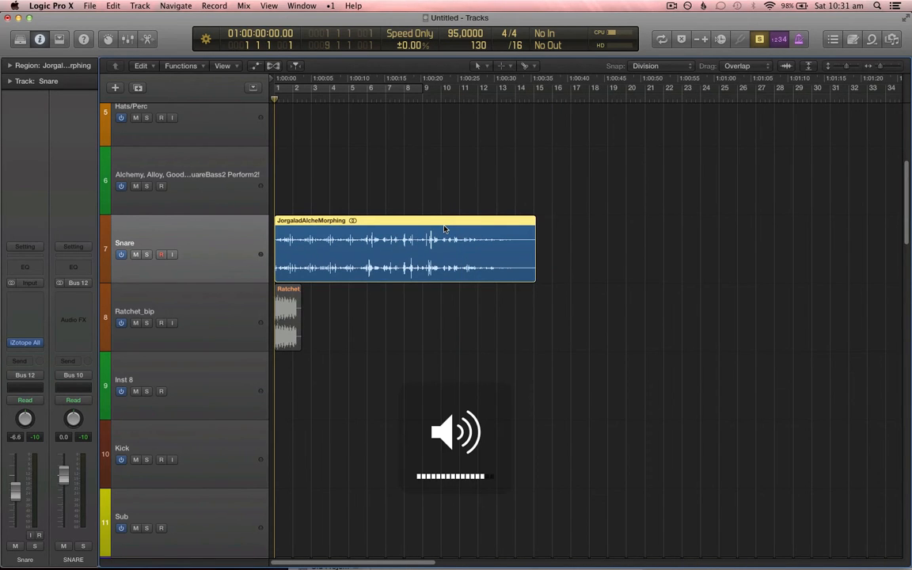
key(super+Down)
key(super+Down)
key(super+Down)
key(super+Down)
key(super+Right)
key(super+Down)
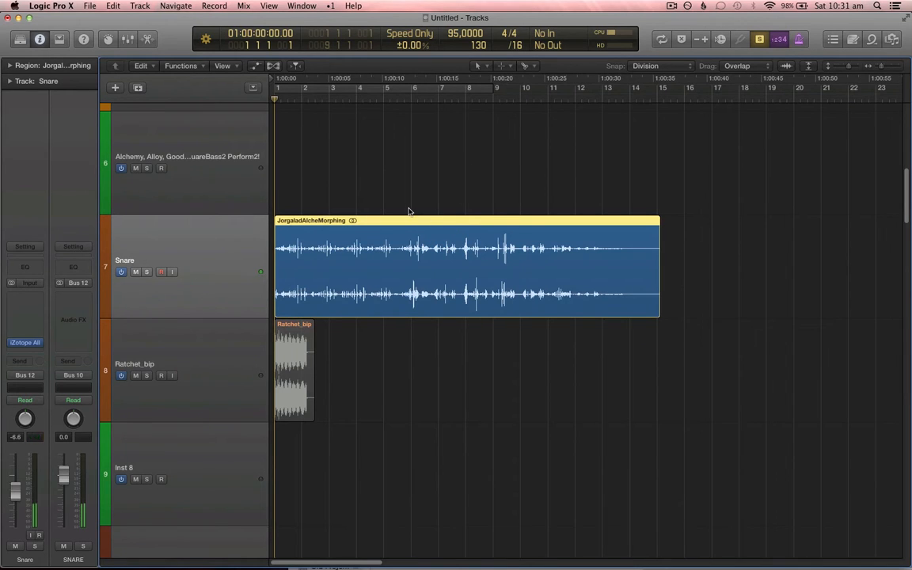
key(space)
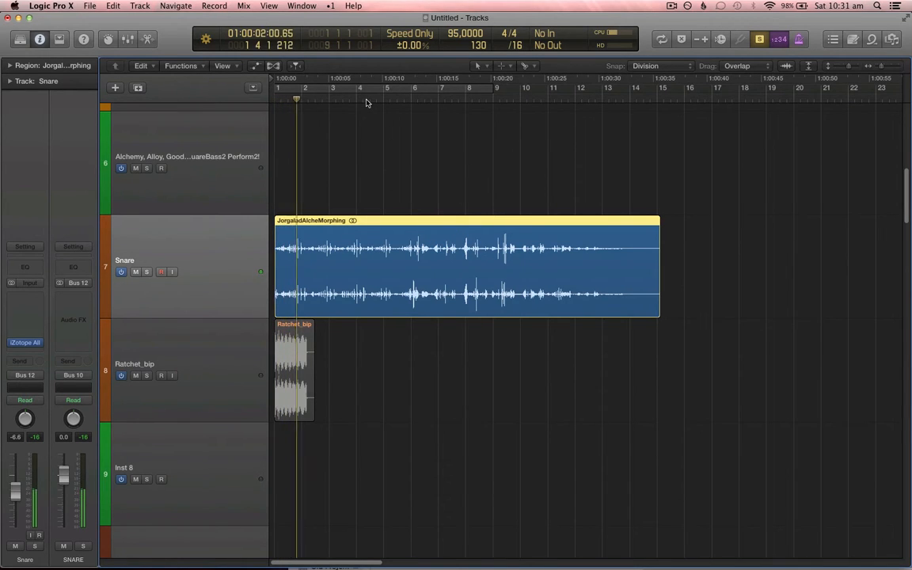
key(XF86AudioRaiseVolume)
key(XF86AudioRaiseVolume)
key(XF86AudioRaiseVolume)
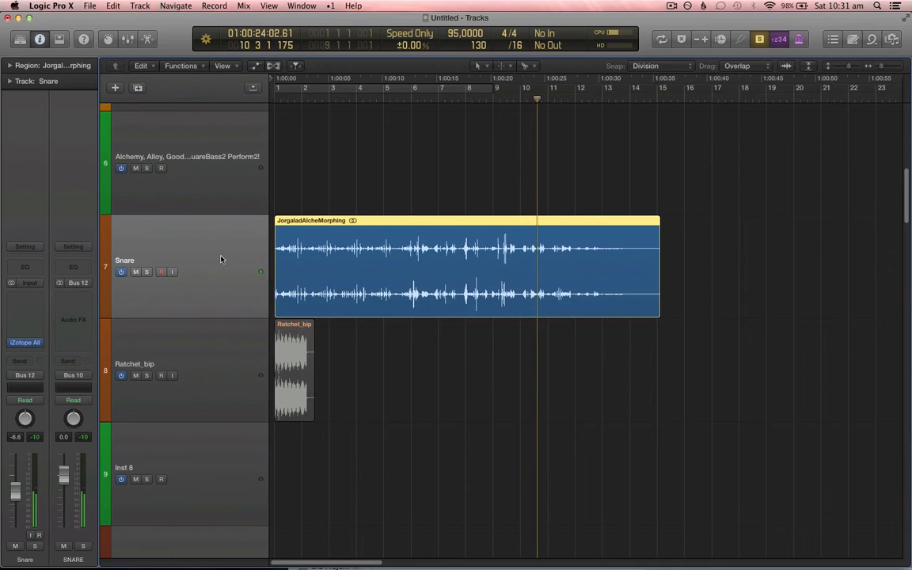
Step: Select the Alchemy, Alloy track and turn on cycle mode
scroll(234, 249, up, 1)
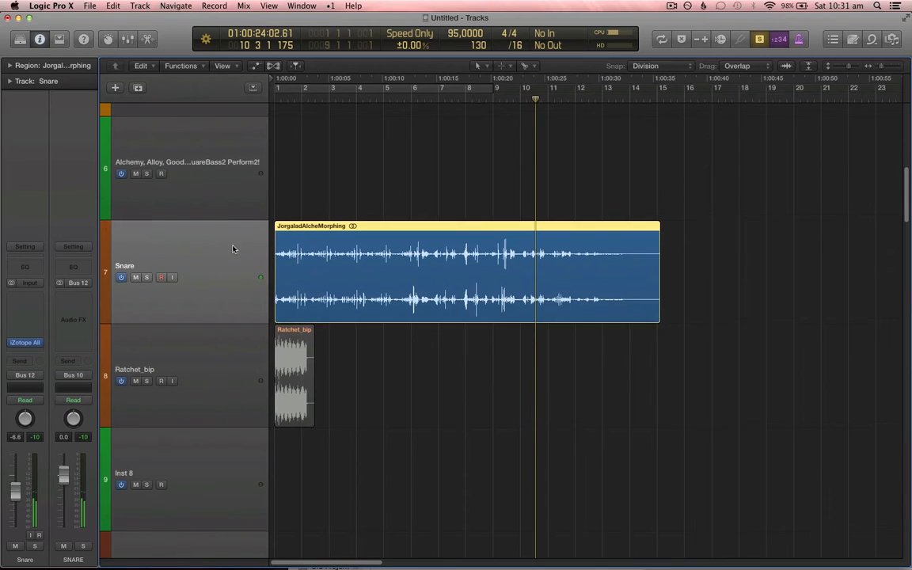
click(235, 183)
key(c)
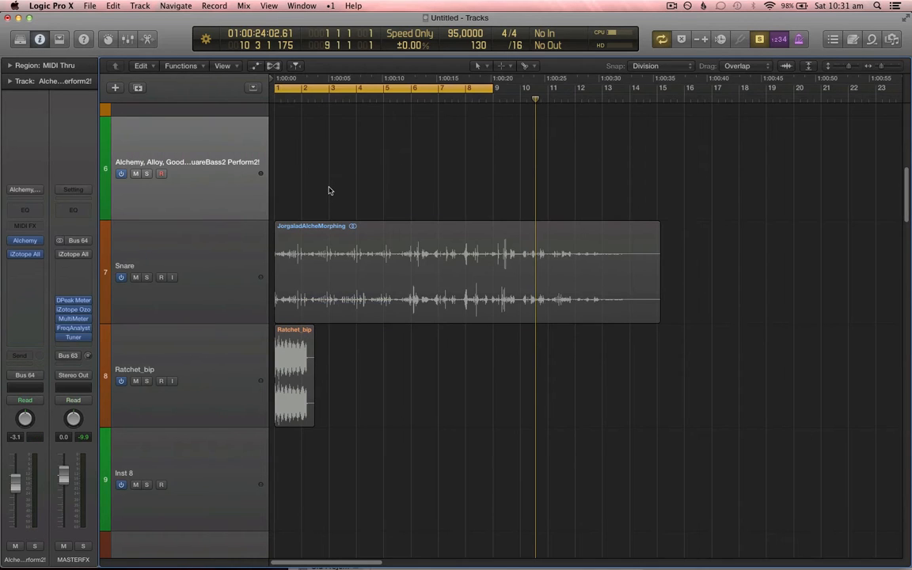
Step: Open the Alchemy instrument plugin window for the selected track
click(25, 245)
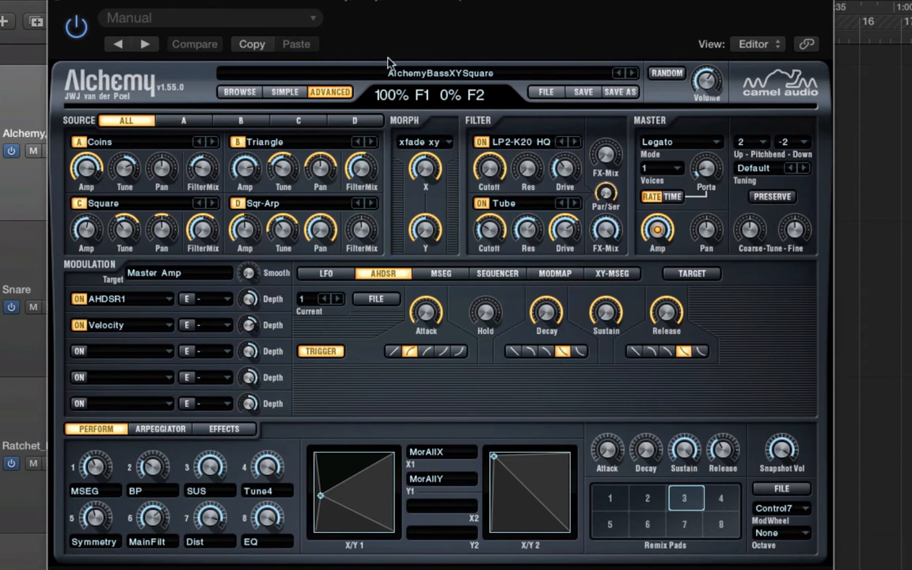
drag(401, 45, 425, 49)
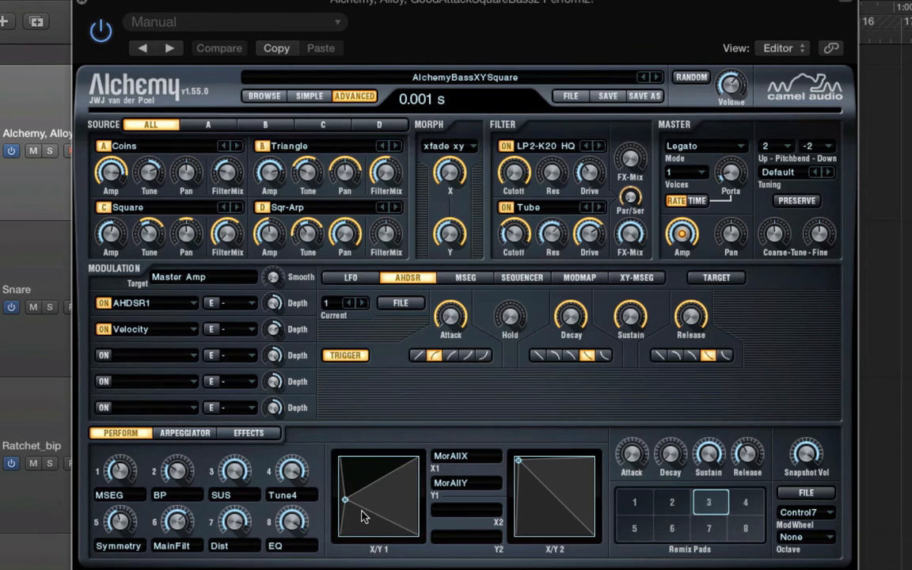
Step: Display the detailed settings of source A (Coins)
click(208, 125)
click(136, 168)
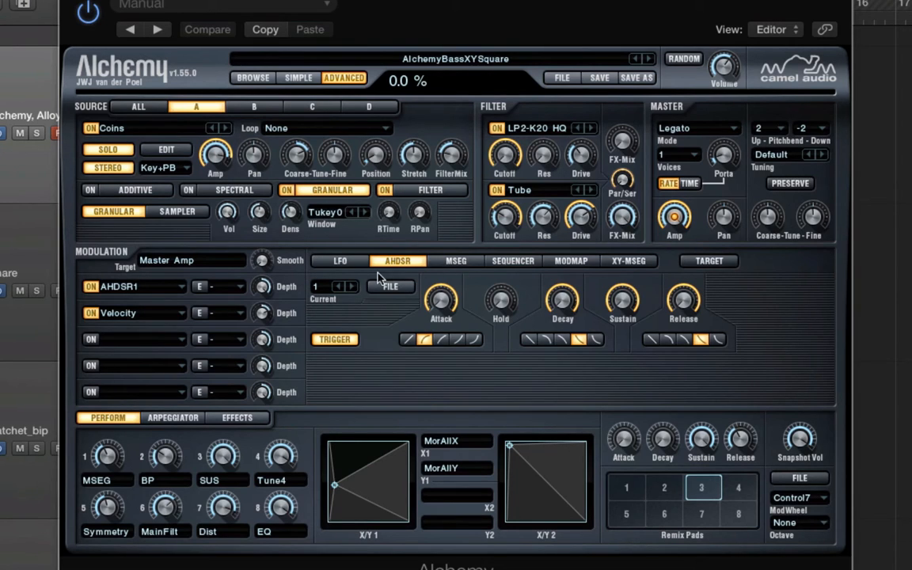
Step: Switch the modulation section to MSEG and browse through the MSEG envelope shapes
click(358, 263)
click(456, 262)
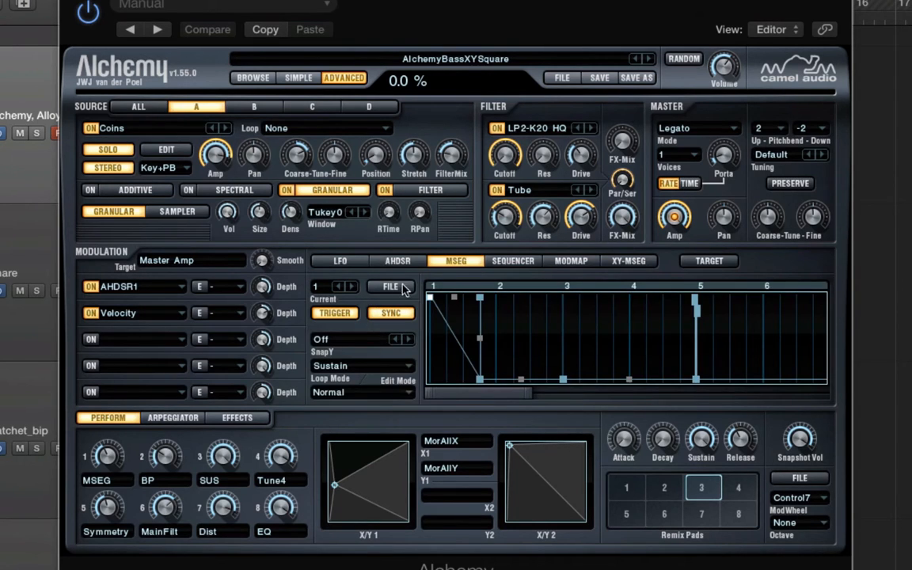
click(355, 289)
click(355, 289)
click(354, 289)
click(354, 289)
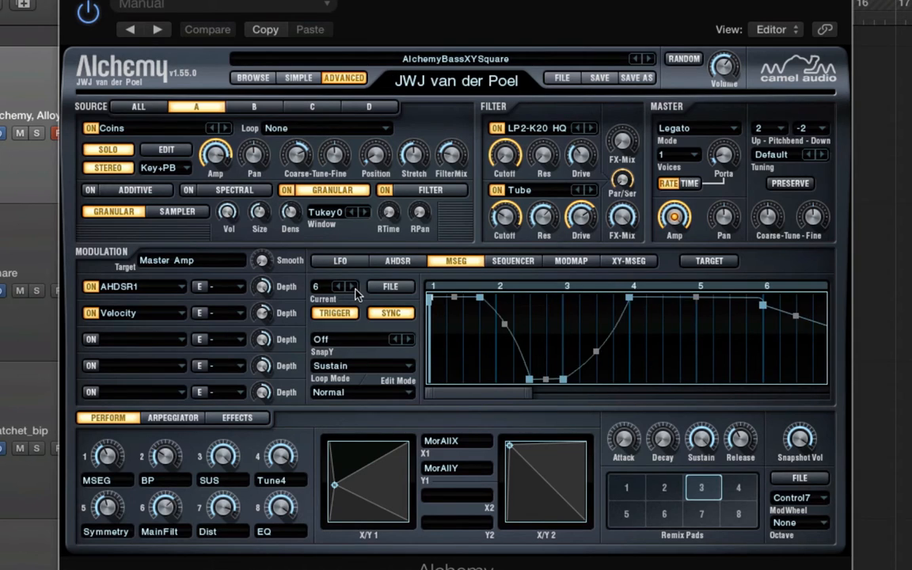
click(355, 289)
click(354, 289)
click(355, 288)
click(355, 289)
click(353, 288)
click(353, 288)
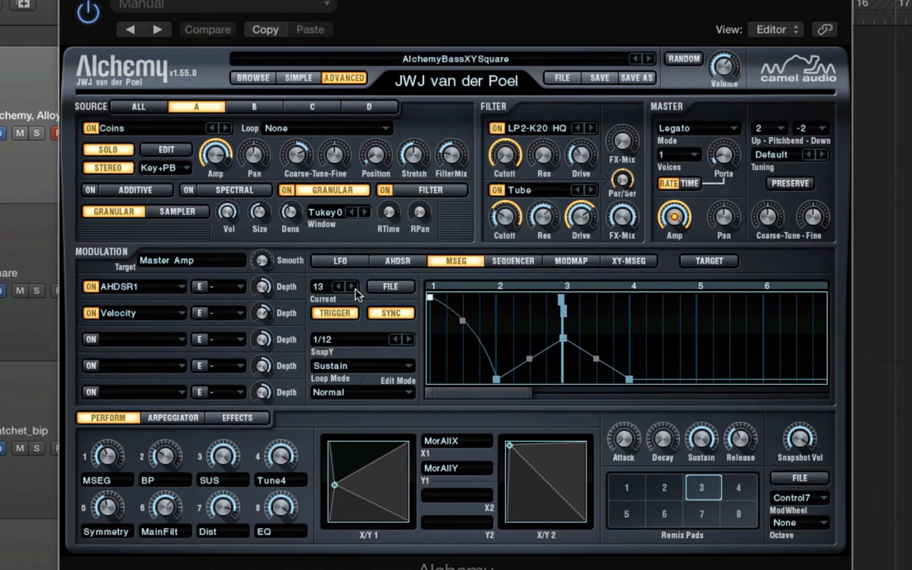
click(339, 287)
click(339, 287)
click(339, 287)
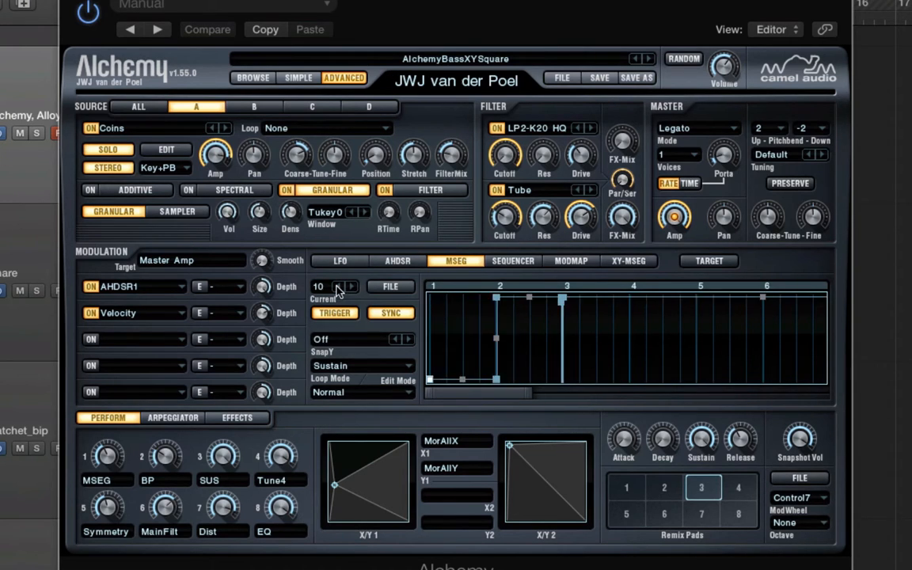
click(338, 287)
click(338, 287)
click(339, 287)
click(339, 288)
click(338, 288)
click(339, 287)
click(339, 287)
click(338, 287)
click(339, 287)
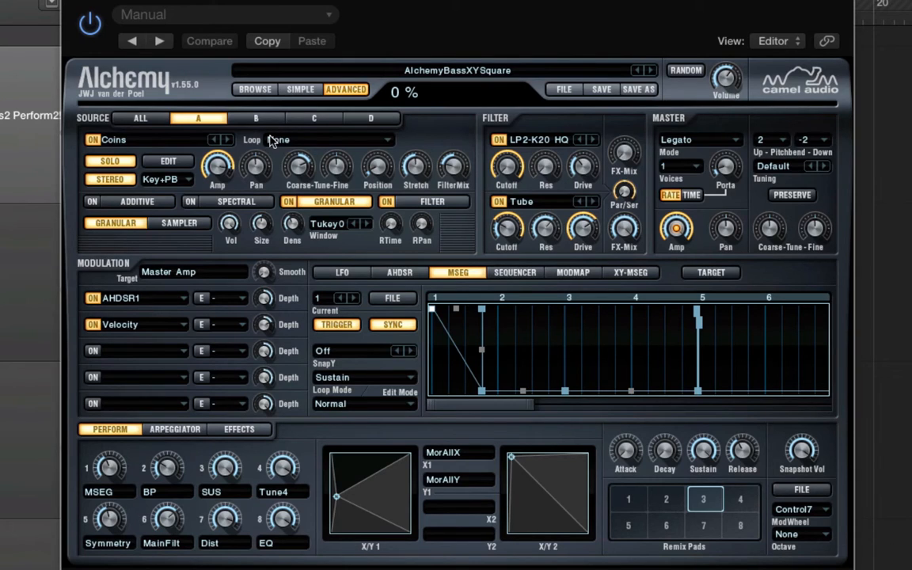
Step: Return to the overview of all four sources
click(119, 162)
click(141, 118)
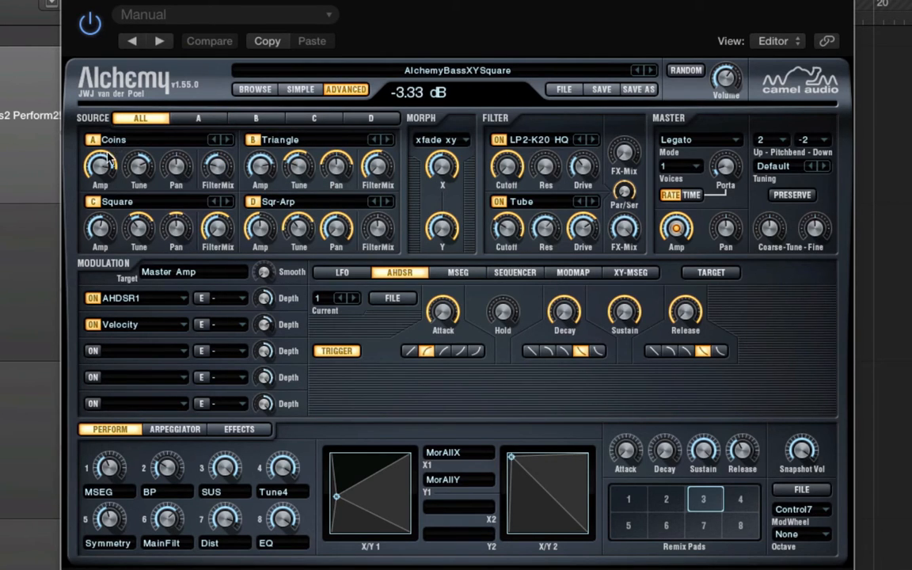
Step: Inspect the Morph X and Y knobs and move the X/Y 1 pad point to morph between sources
click(441, 166)
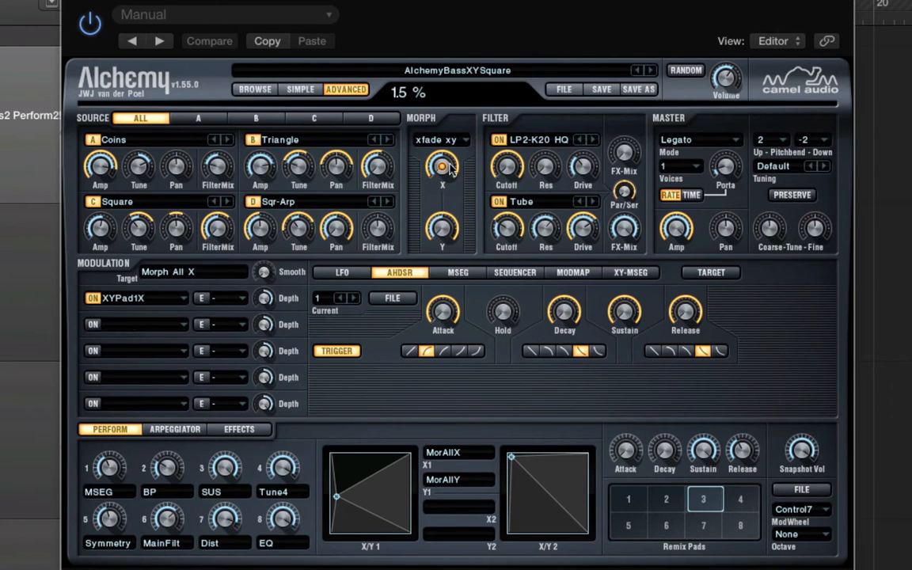
click(441, 228)
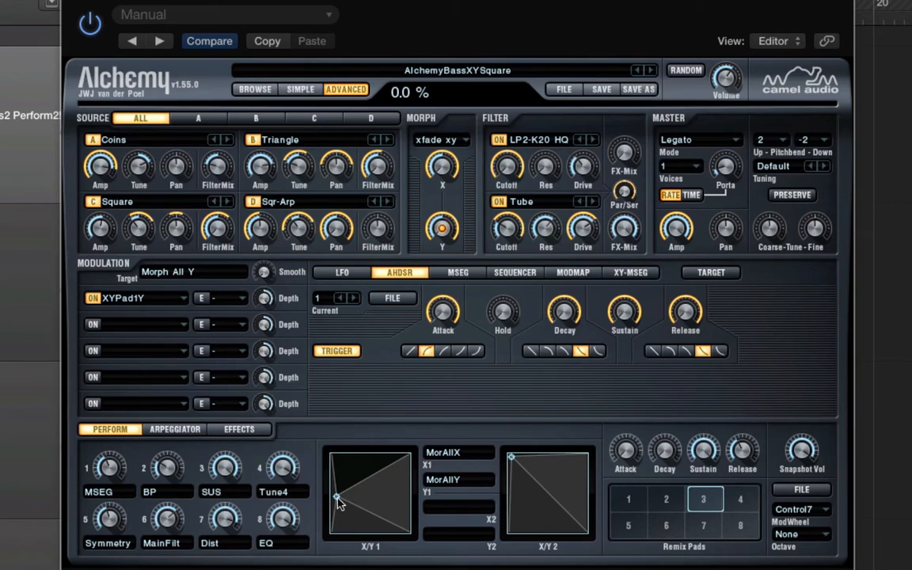
drag(338, 503, 333, 451)
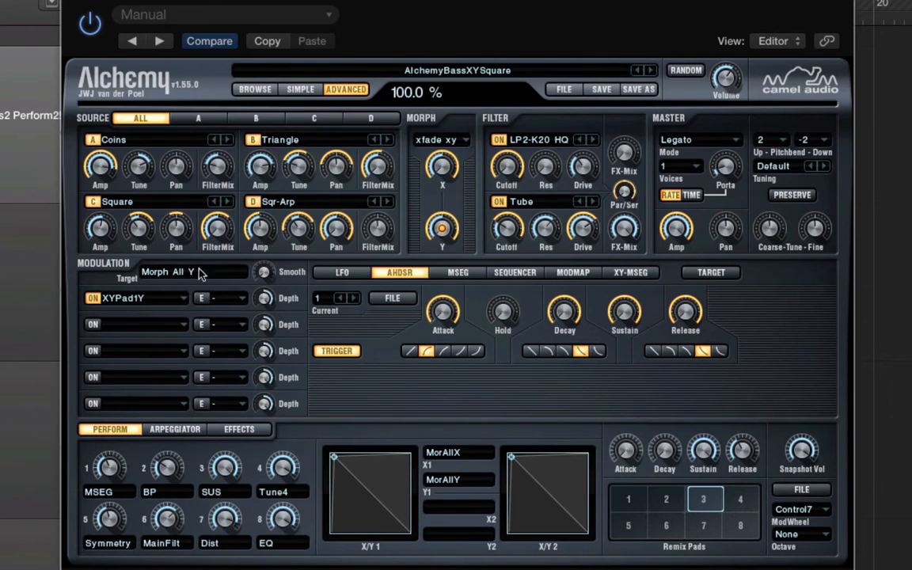
drag(334, 459, 407, 456)
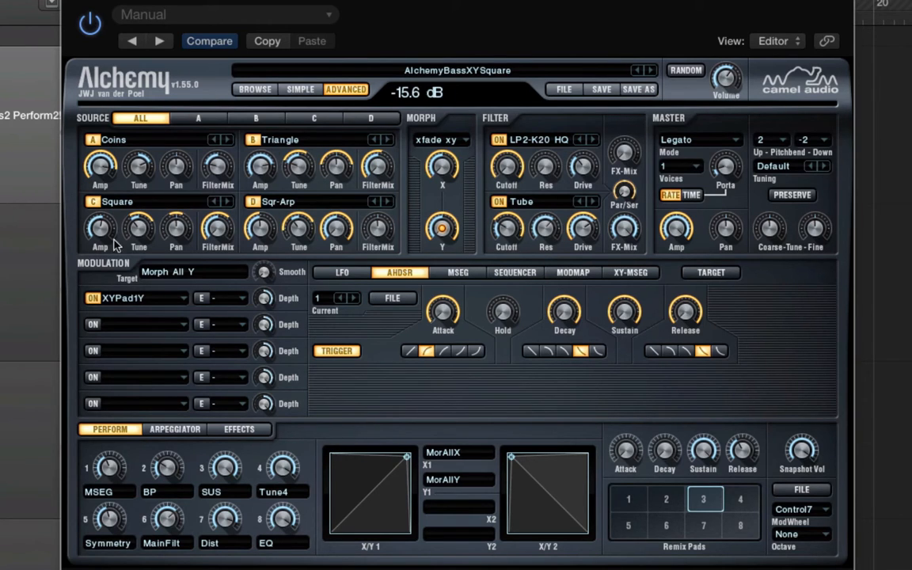
drag(331, 464, 364, 470)
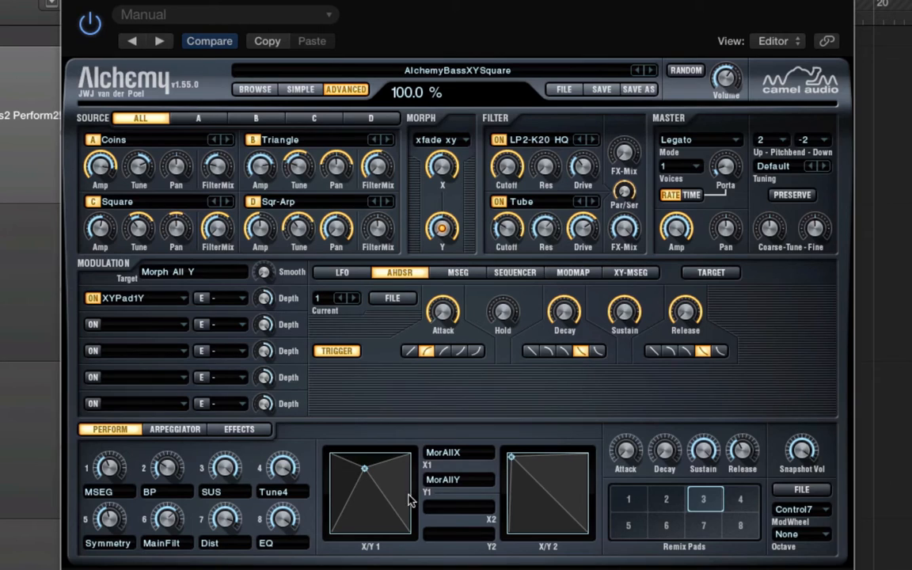
drag(364, 480, 341, 464)
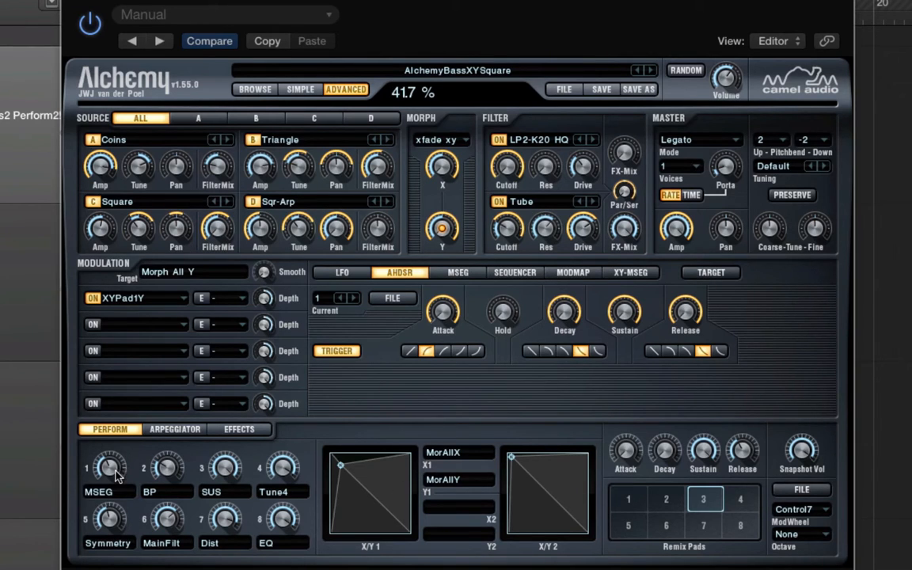
Step: Adjust perform knob 1 (MSEG) and drag the X/Y 1 point toward its lower-right corner
mouse_move(111, 472)
mouse_down()
mouse_move(110, 447)
mouse_move(122, 482)
mouse_up()
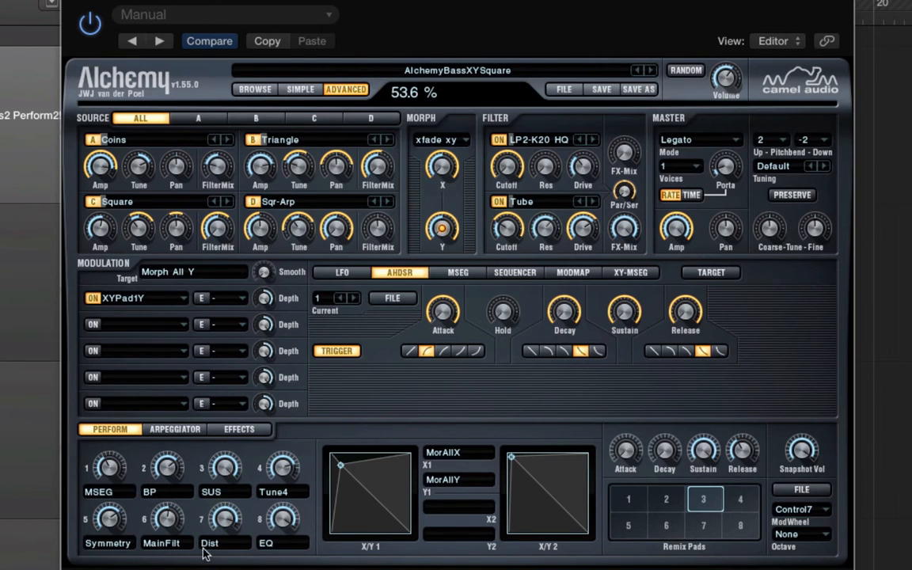
drag(353, 492, 403, 519)
drag(275, 523, 276, 568)
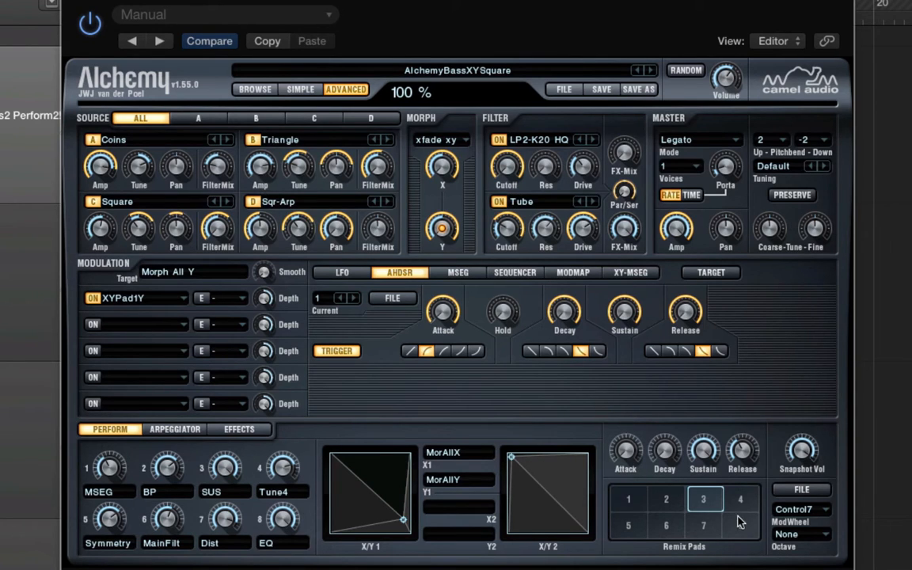
Step: Switch between the remix pads, ending on remix pad 1
drag(698, 497, 613, 485)
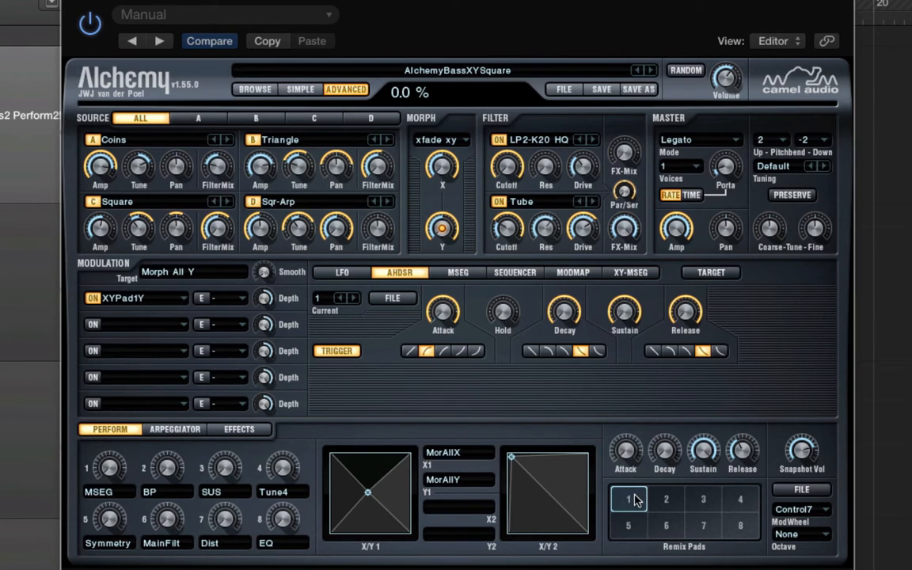
drag(636, 499, 711, 494)
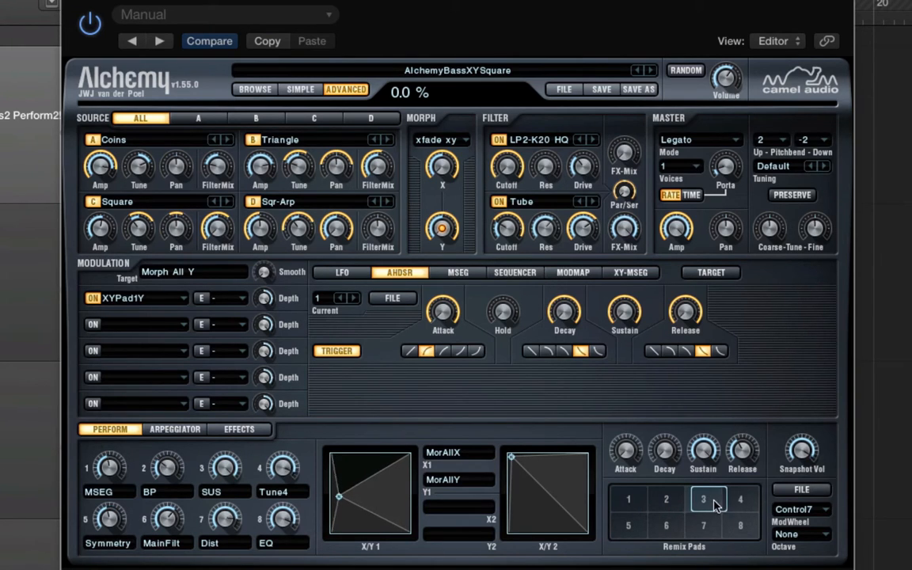
click(749, 506)
click(630, 498)
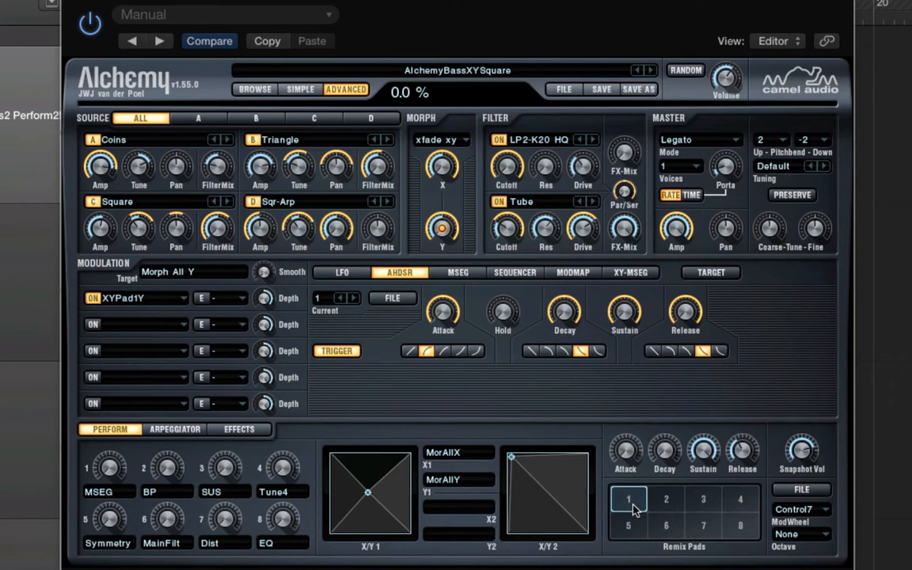
mouse_move(635, 505)
mouse_down()
mouse_move(708, 498)
mouse_move(635, 495)
mouse_move(657, 507)
mouse_move(771, 518)
mouse_move(673, 521)
mouse_move(751, 522)
mouse_move(717, 499)
mouse_move(661, 506)
mouse_move(682, 526)
mouse_move(720, 526)
mouse_move(696, 507)
mouse_move(616, 520)
mouse_move(645, 503)
mouse_move(688, 518)
mouse_move(669, 502)
mouse_move(744, 543)
mouse_move(637, 497)
mouse_up()
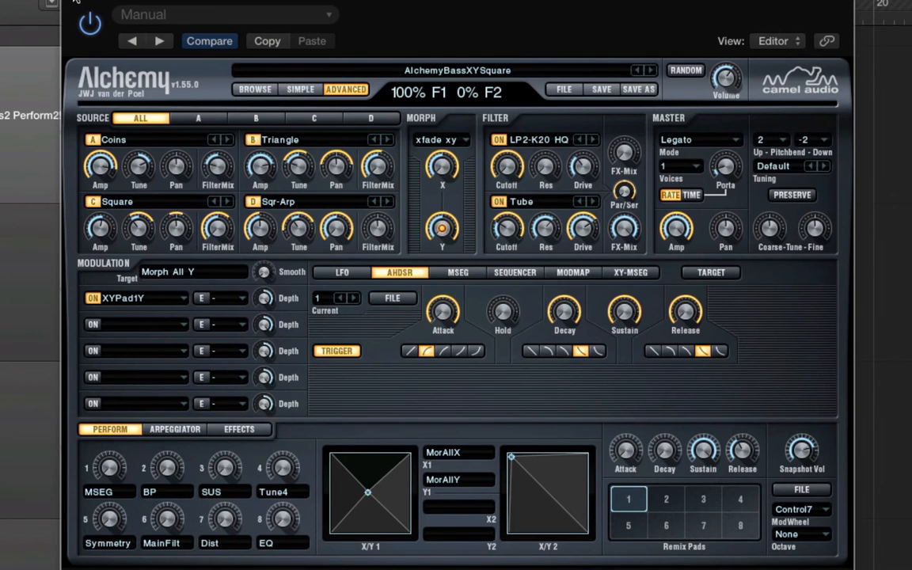
Step: Close the Alchemy window and select the Snare track
click(75, 0)
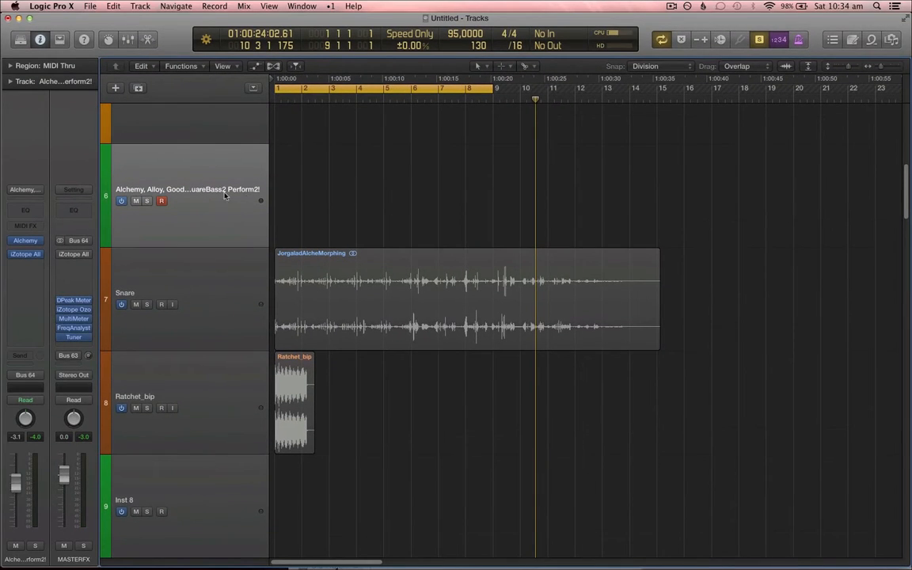
scroll(243, 247, up, 1)
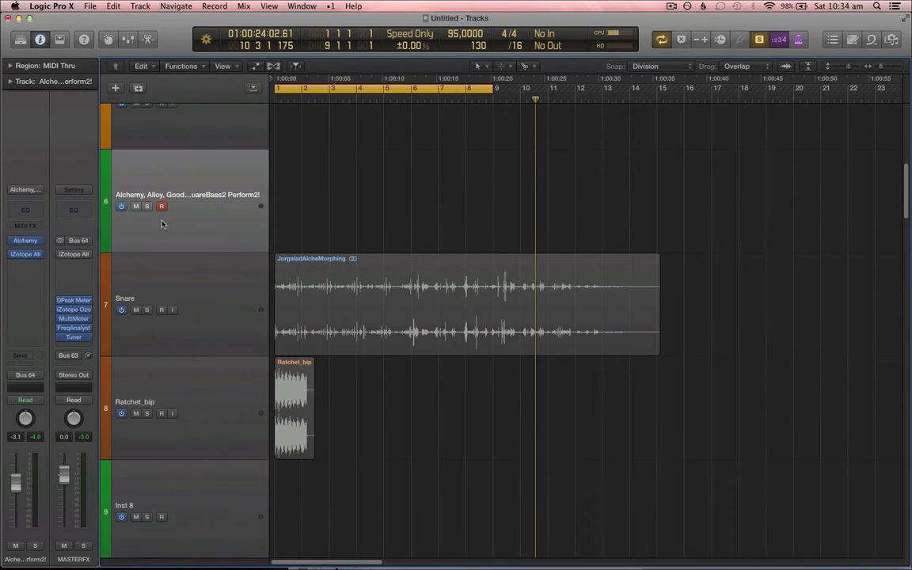
click(235, 310)
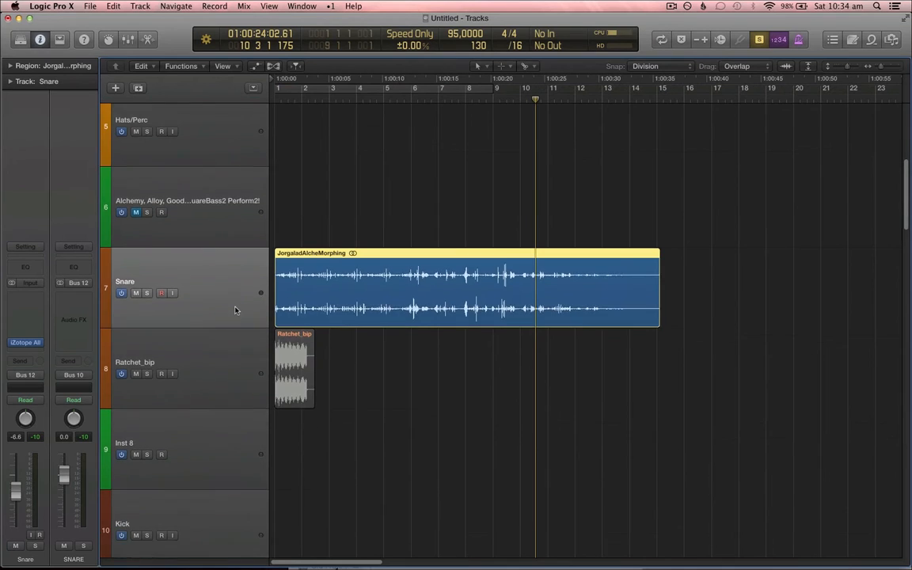
key(super+Up)
key(super+Up)
key(super+Right)
key(super+Up)
key(super+Up)
key(super+Up)
key(super+Left)
key(super+Left)
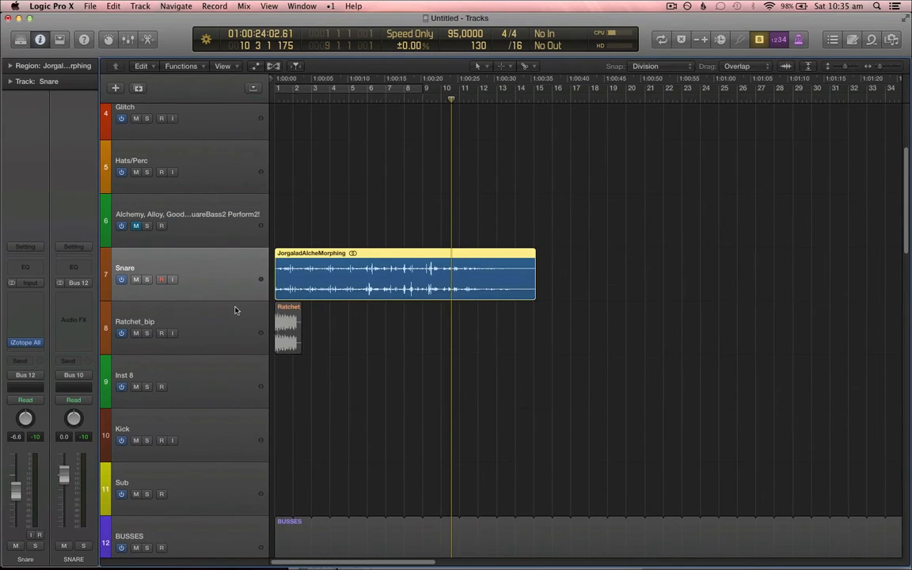
scroll(233, 299, down, 1)
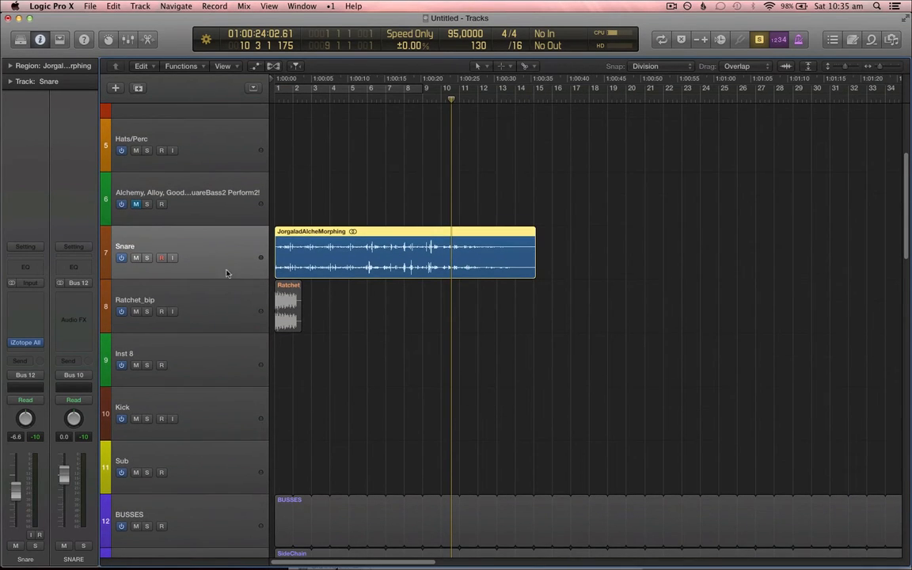
Step: Solo the Snare track and play the project back from the beginning
click(136, 258)
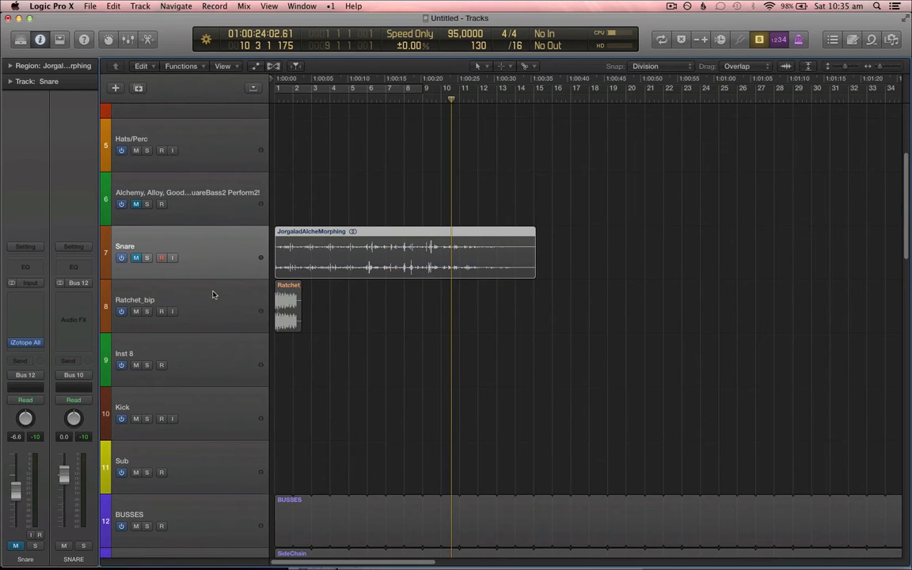
click(146, 257)
key(Return)
key(XF86AudioRaiseVolume)
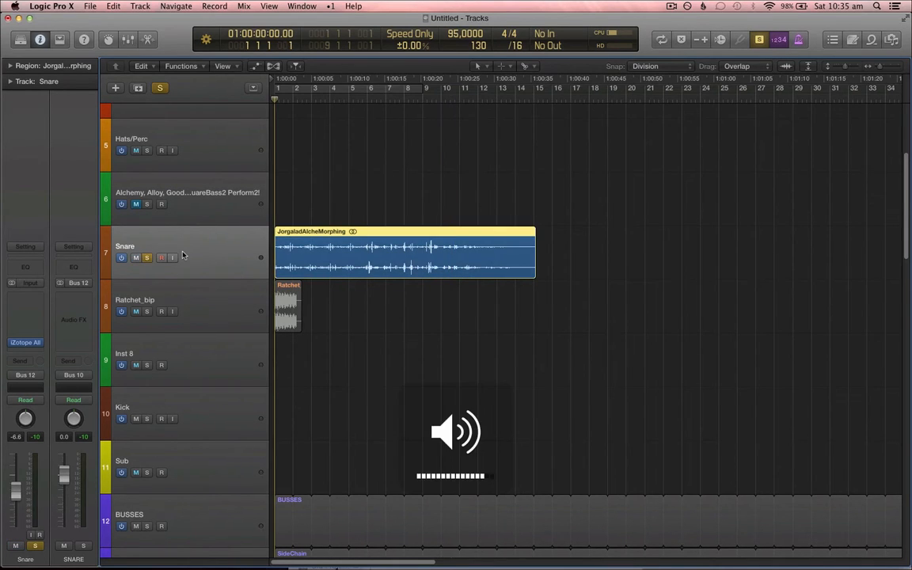
key(space)
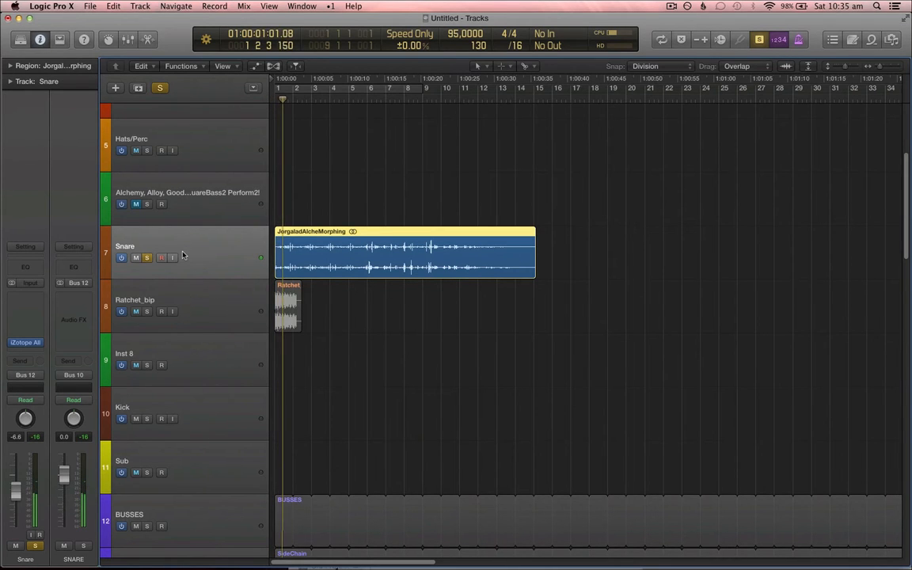
Step: Mute the Snare track and clear its solo
click(136, 257)
click(147, 258)
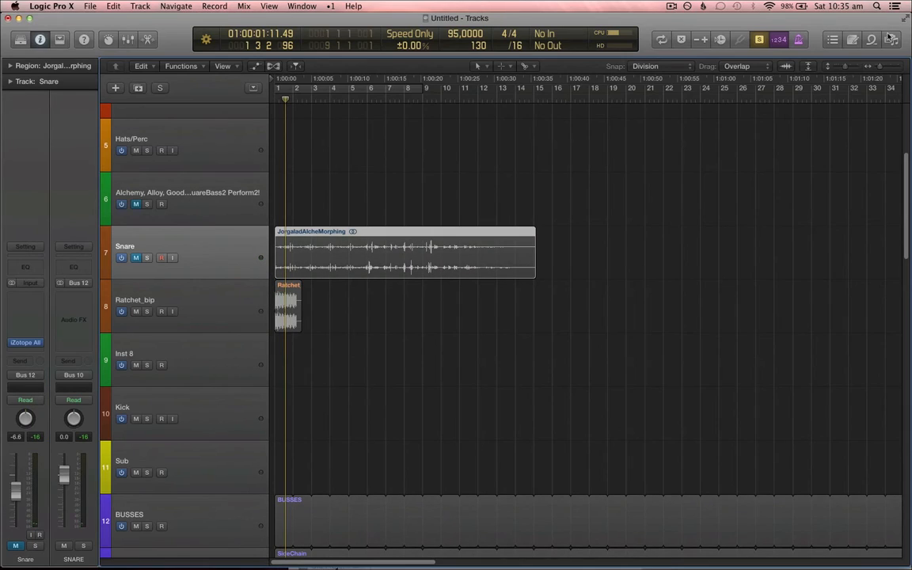
Step: Open the All Files browser and search for ratchet files, then for metal files
click(892, 40)
click(750, 127)
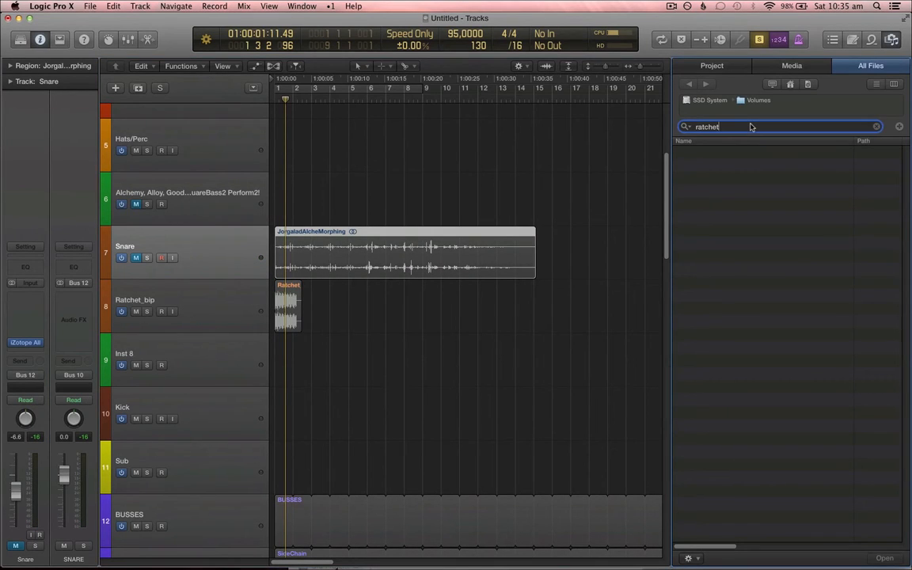
key(Return)
click(750, 127)
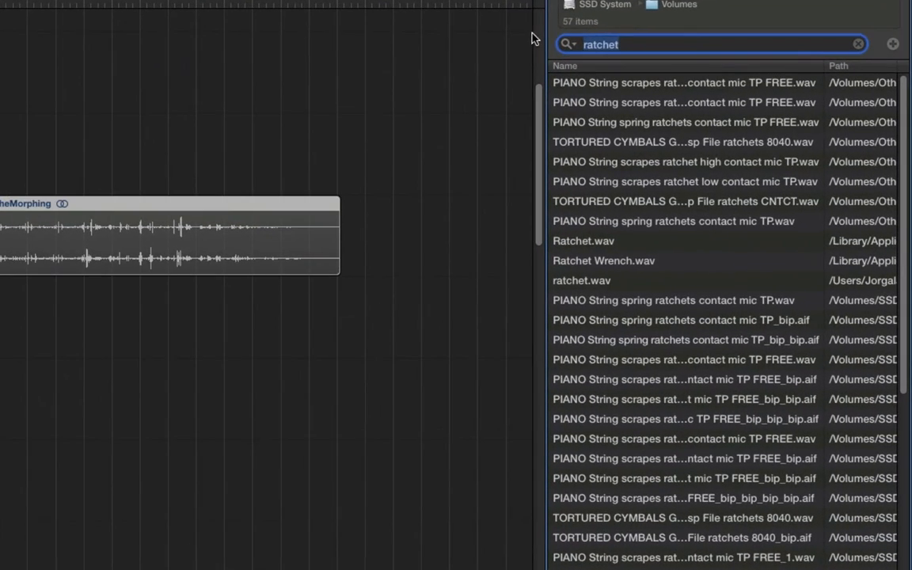
text(metal)
key(Return)
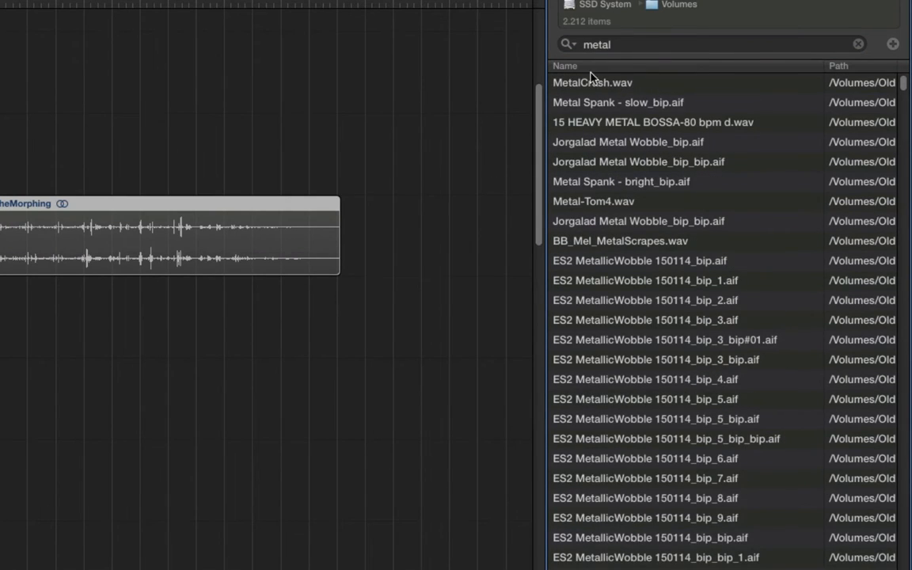
Step: Clear the browser search field and zoom in horizontally on the arrangement
double_click(617, 45)
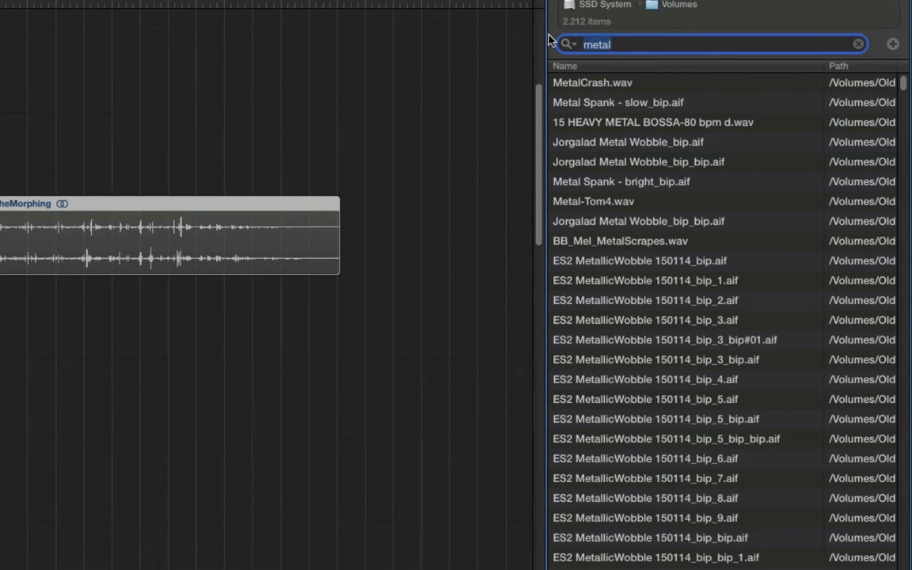
key(BackSpace)
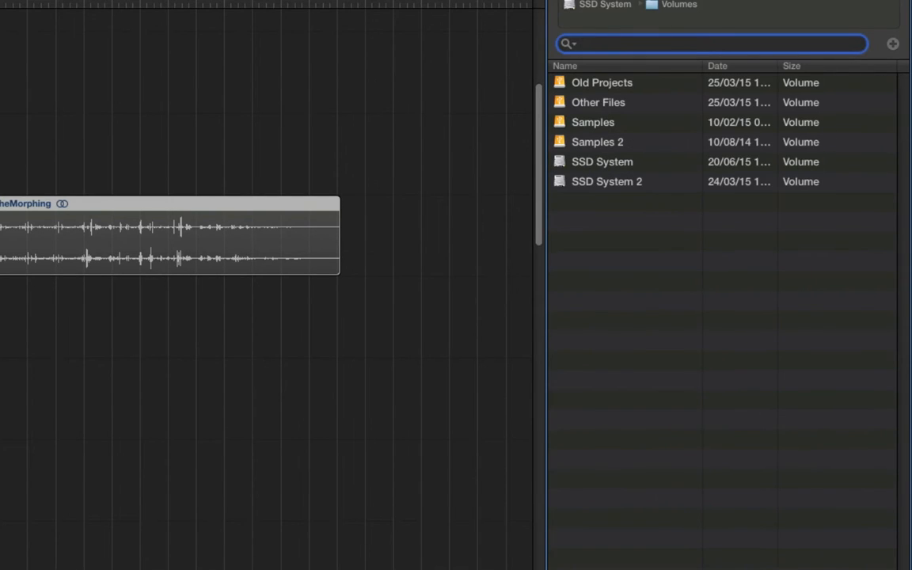
click(1, 316)
key(super+Right)
key(super+Right)
key(super+Right)
key(super+Right)
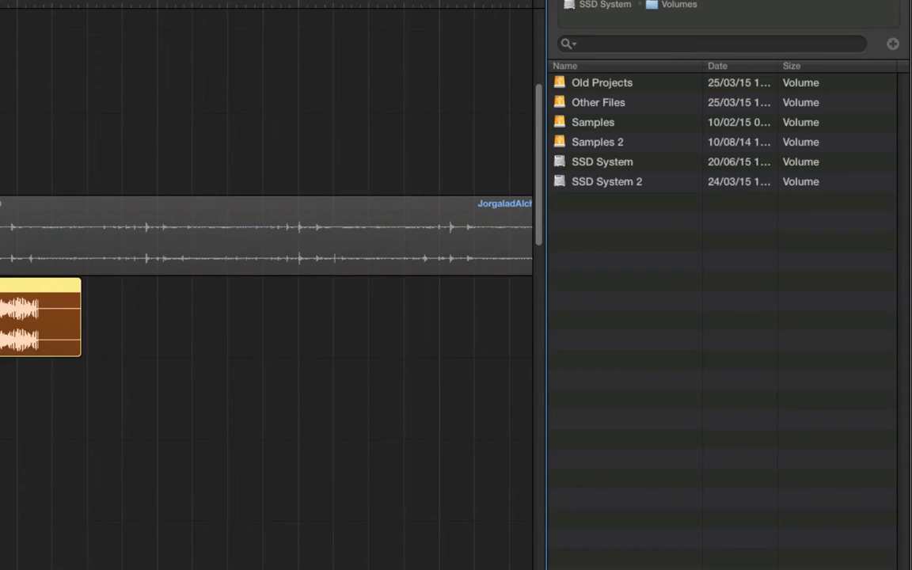
key(super+Right)
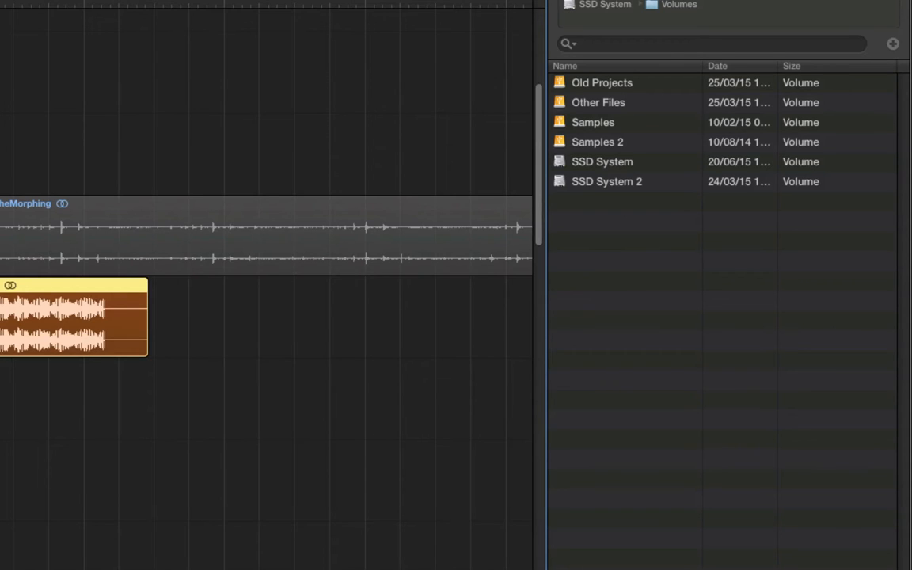
Step: Search the browser for ratchet again and select Ratchet.wav to inspect its file path
click(652, 42)
text(ra)
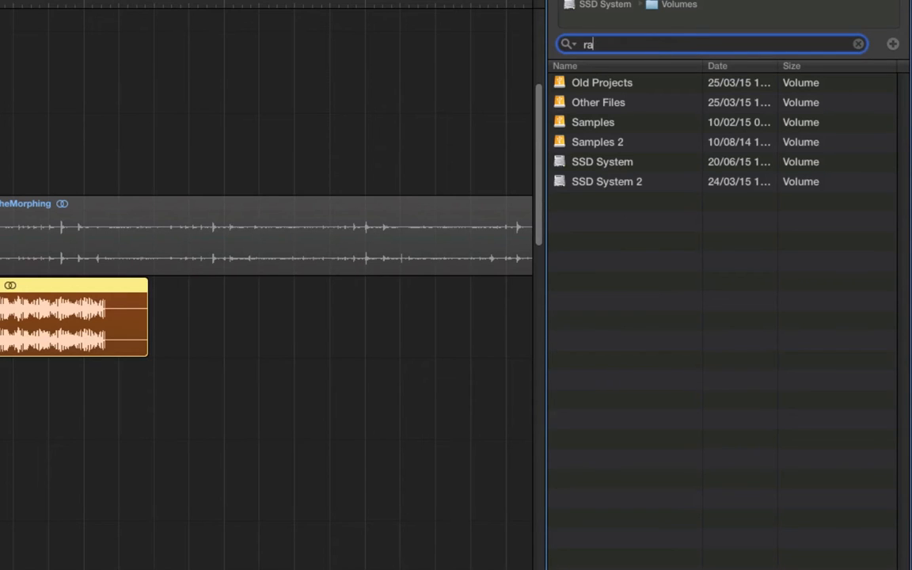
text(tchet)
key(Return)
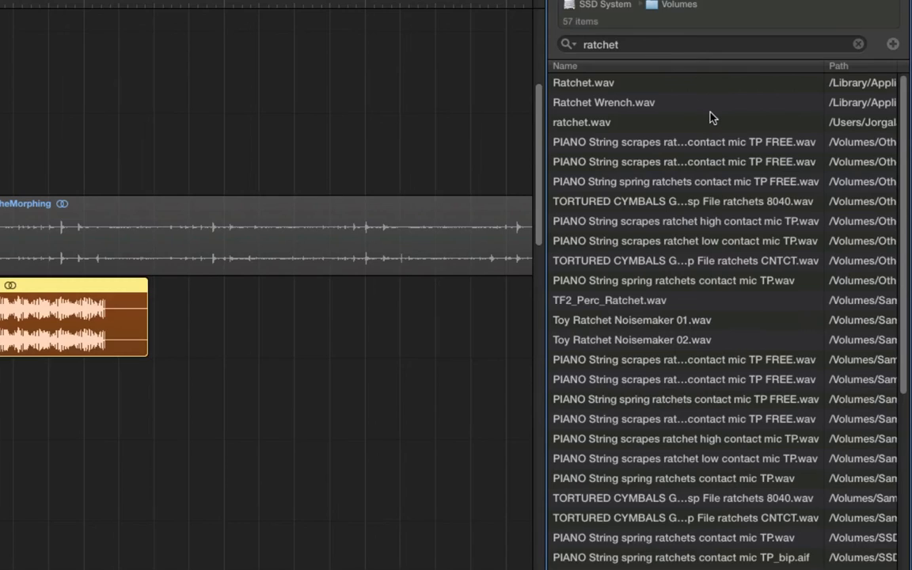
click(651, 84)
scroll(649, 85, right, 10)
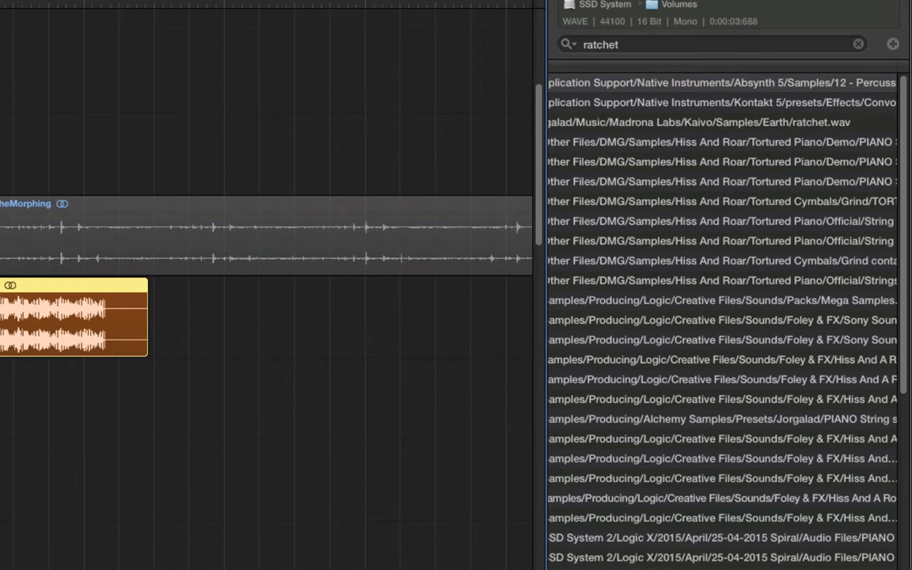
Step: Hide the browser and play back the Ratchet_bip region from the start
key(f)
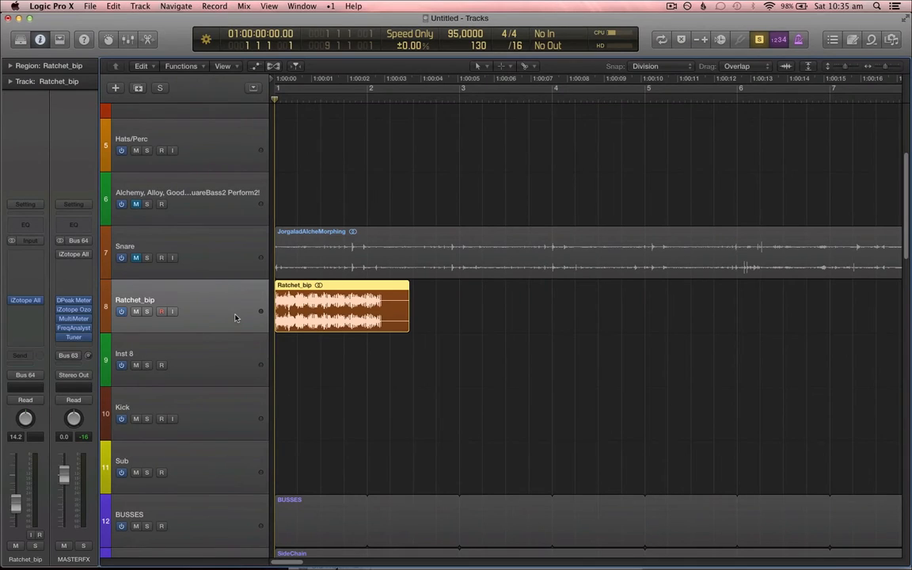
key(space)
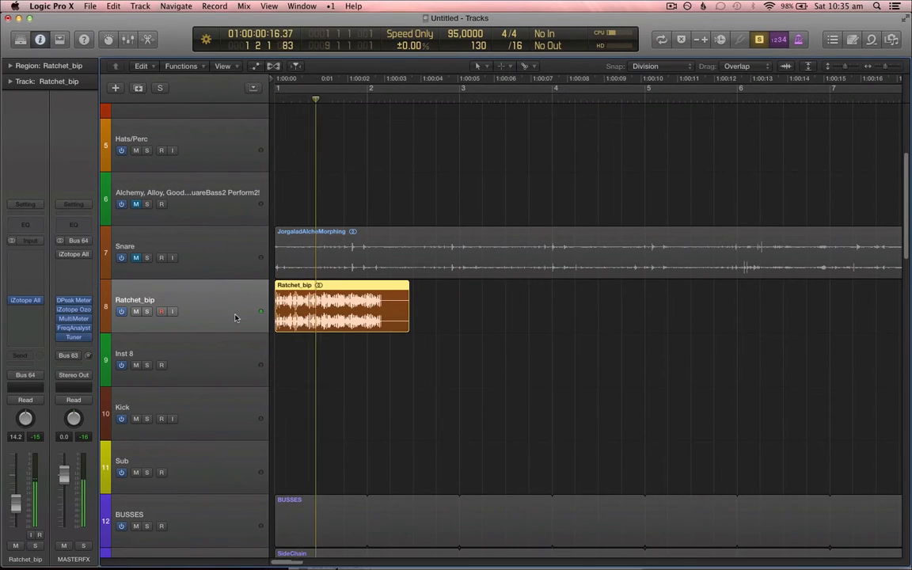
key(super+Right)
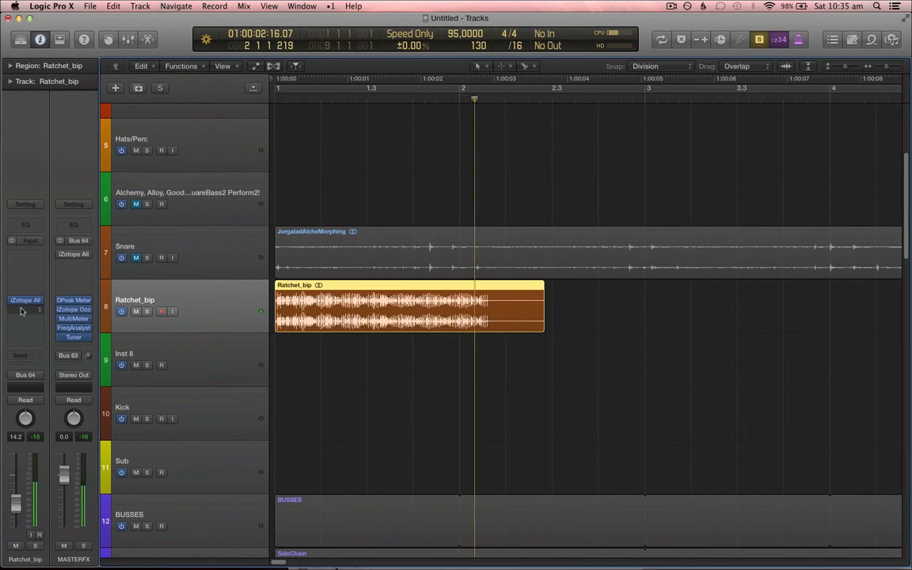
key(Return)
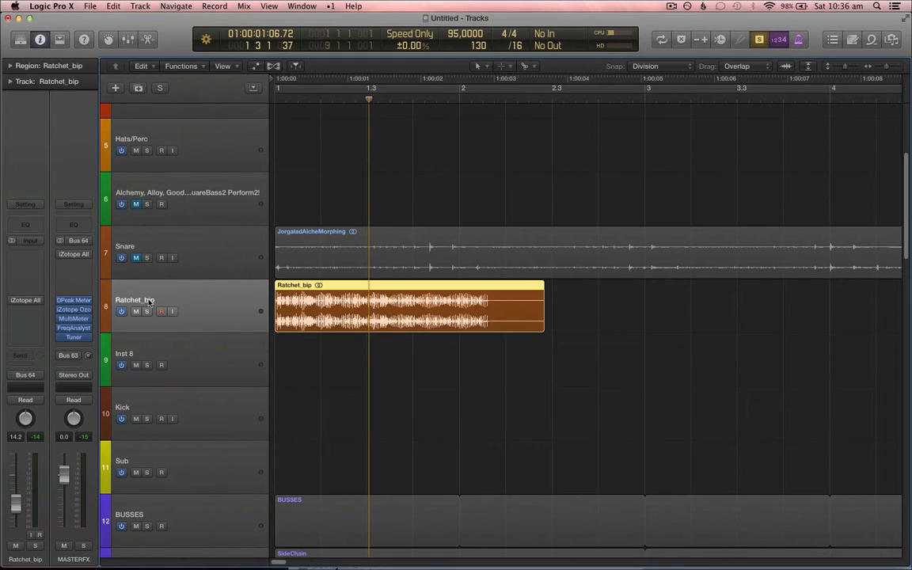
Step: Select the Inst 8 track and solo it together with the Ratchet_bip track
click(212, 360)
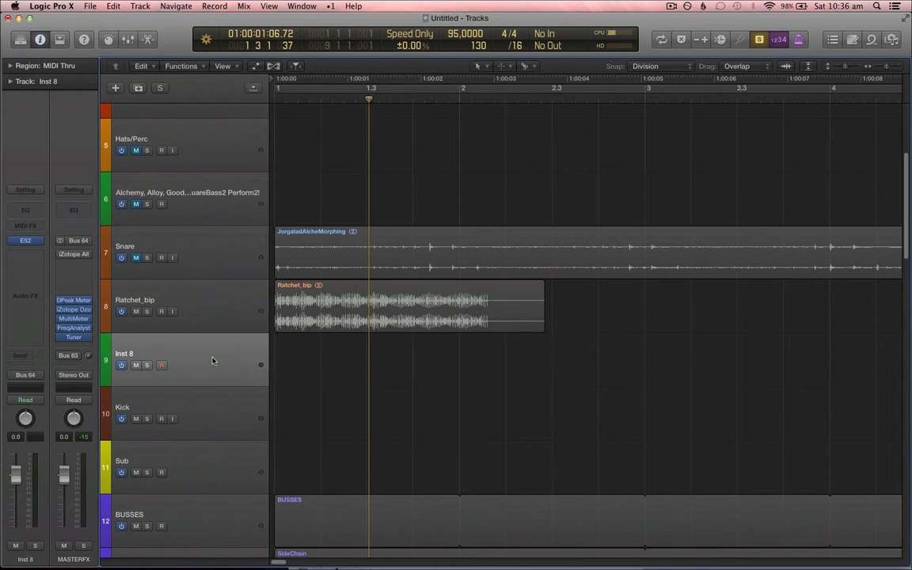
click(147, 311)
click(147, 365)
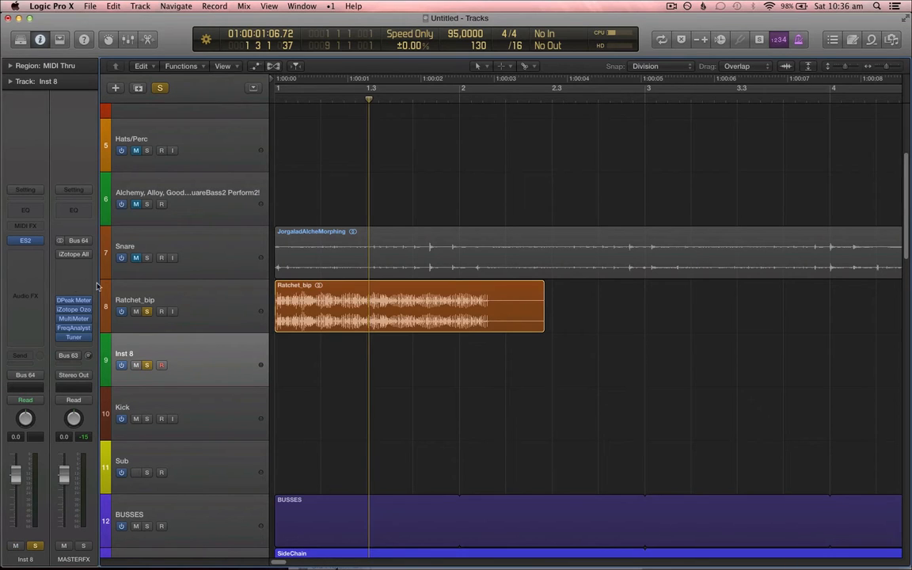
Step: Open the ES2 instrument on Inst 8 and switch its voice mode to Legato
click(25, 240)
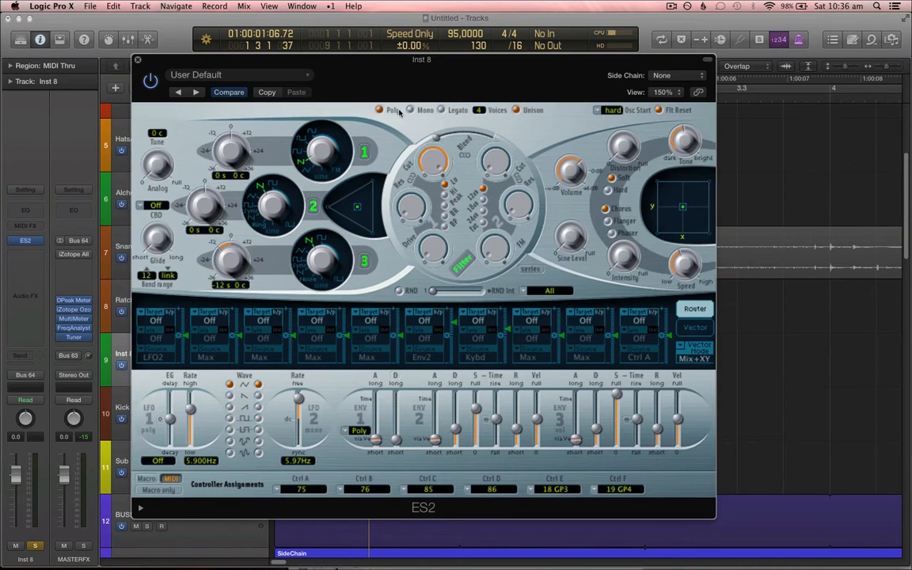
drag(399, 66, 533, 87)
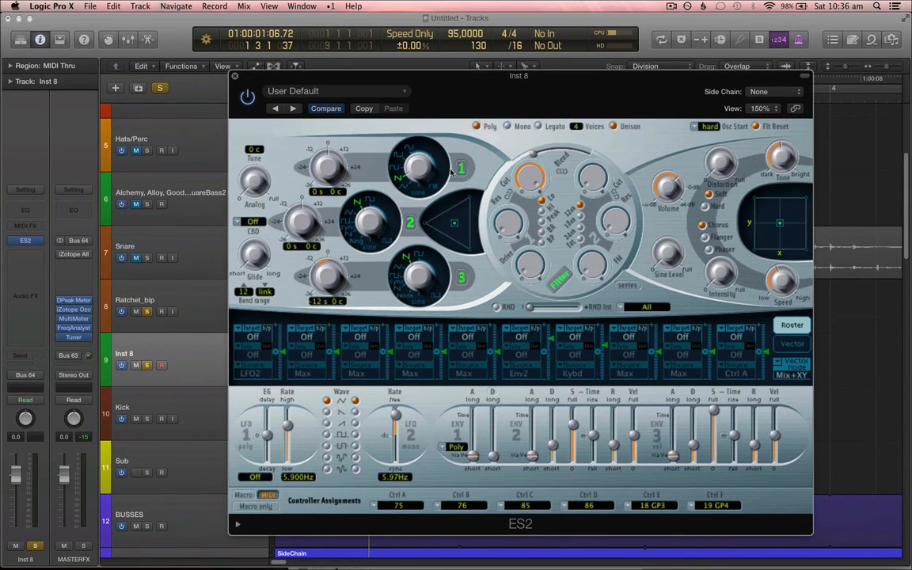
click(537, 126)
drag(11, 432, 10, 535)
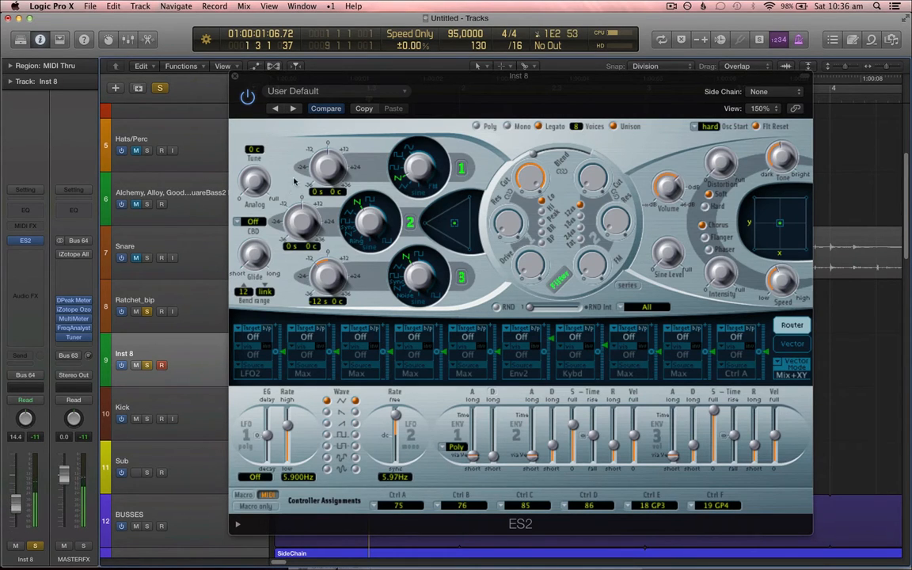
Step: Transpose oscillators 1 and 2 down to -12 semitones and change the oscillator 1 and 3 waveforms
click(311, 151)
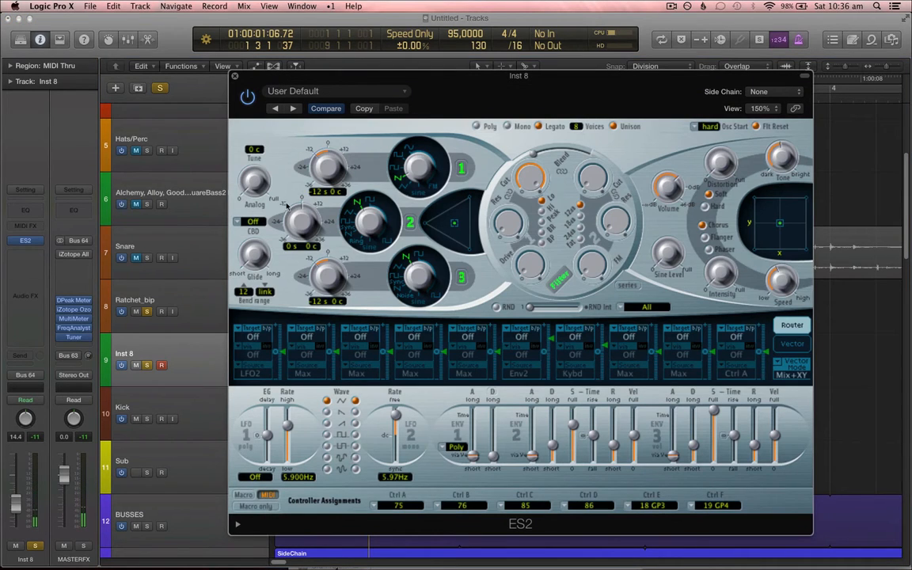
click(285, 204)
click(394, 167)
click(395, 277)
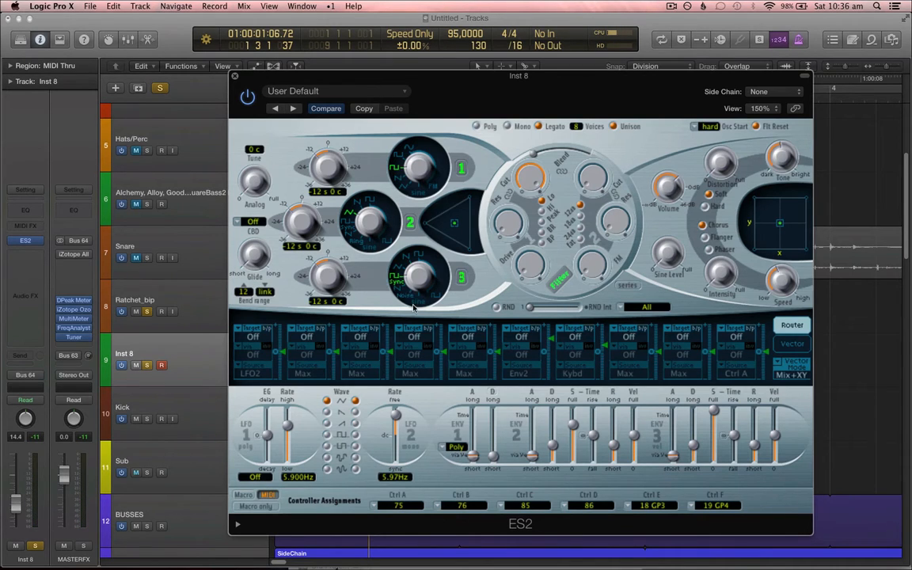
Step: Detune the three oscillators slightly, to about -3, 3 and -2 cents
drag(429, 262, 438, 255)
scroll(335, 196, down, 1)
scroll(335, 305, down, 1)
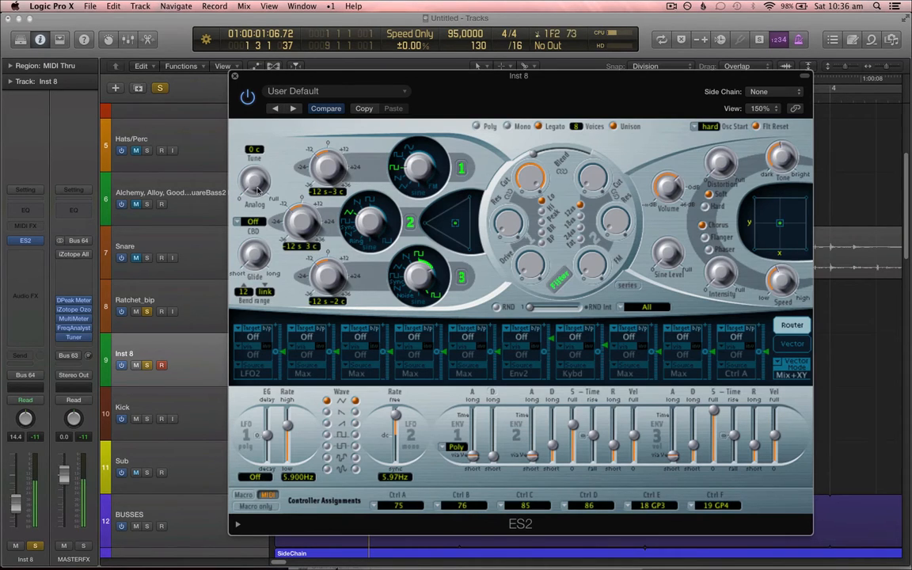
Step: Raise the Analog knob, turn up both filter cutoffs and set the filter blend to about -0.70
drag(260, 188, 265, 126)
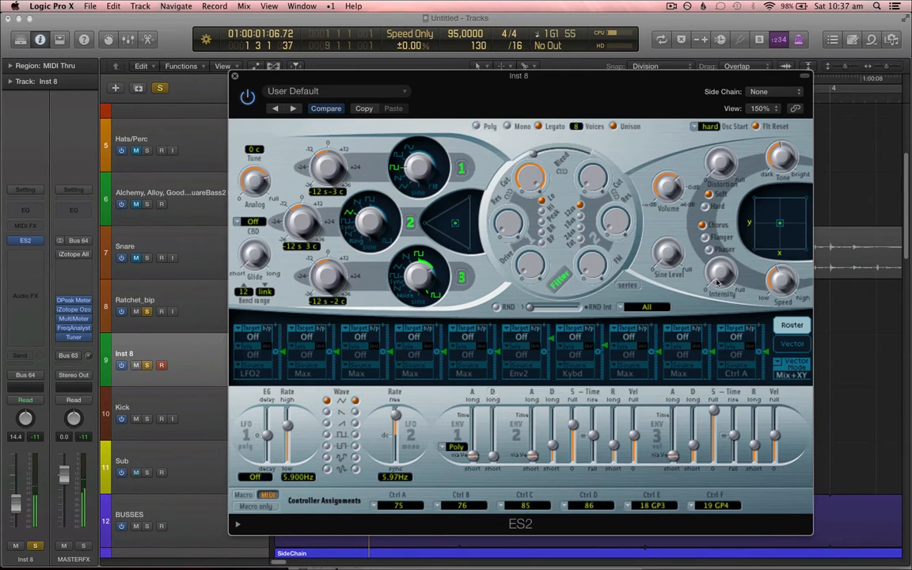
drag(539, 172, 566, 127)
drag(593, 187, 606, 136)
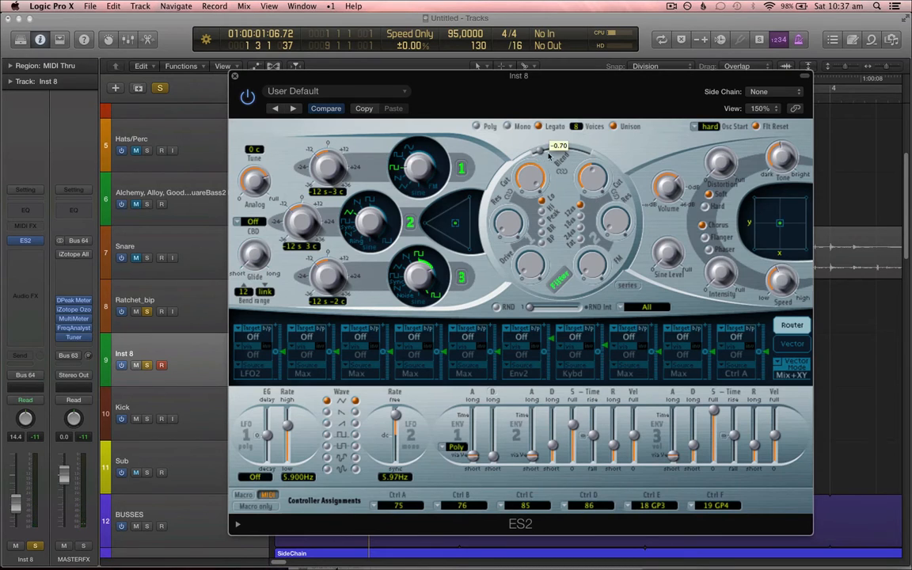
drag(536, 155, 568, 171)
Step: Switch the filters to parallel mode and adjust the filter cutoff and resonance knobs
click(633, 284)
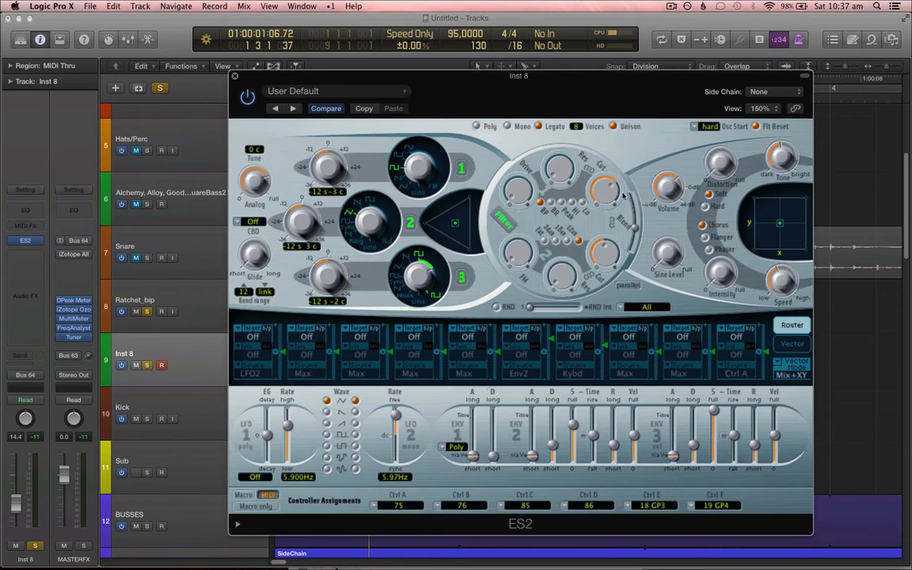
drag(559, 160, 574, 111)
drag(604, 255, 612, 252)
drag(634, 231, 634, 241)
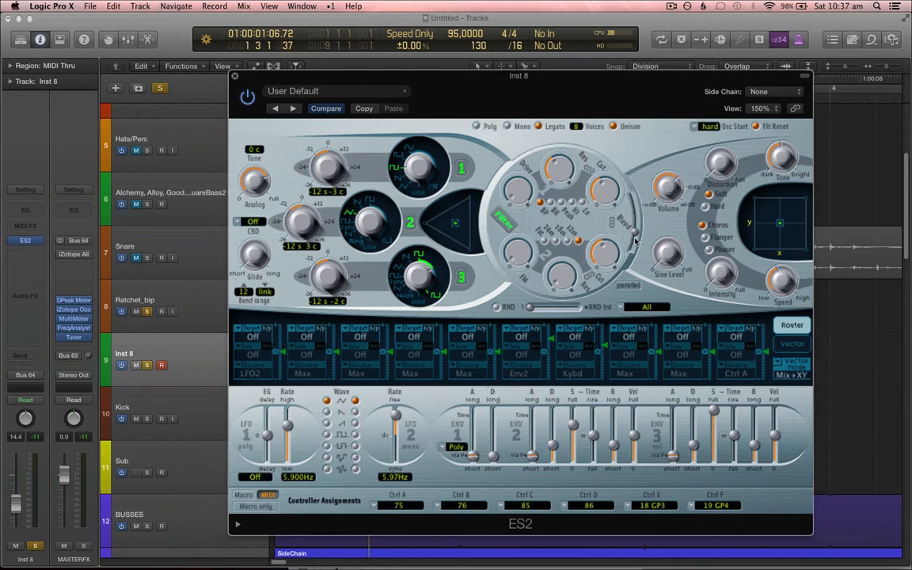
Step: Route the mod wheel to Cut 1+2 in the fourth modulation router slot
click(414, 337)
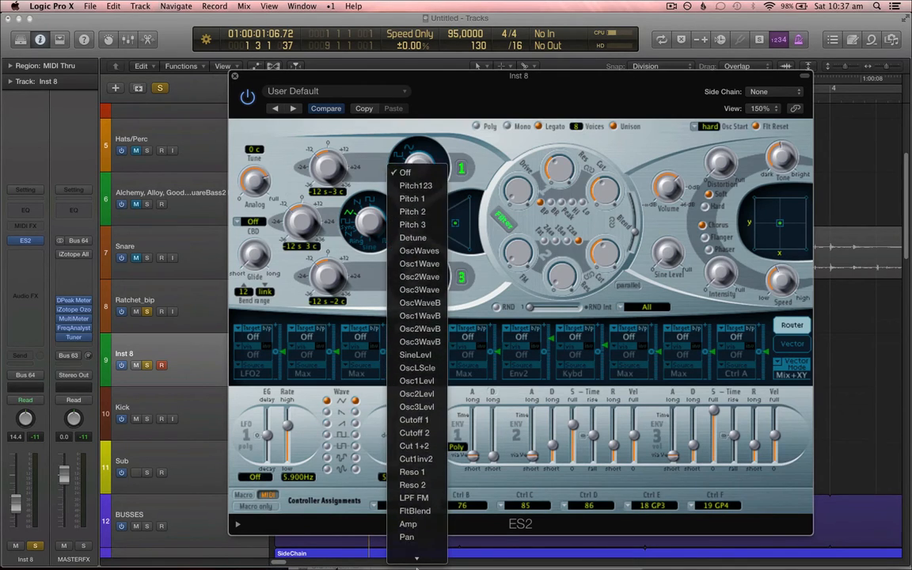
click(434, 396)
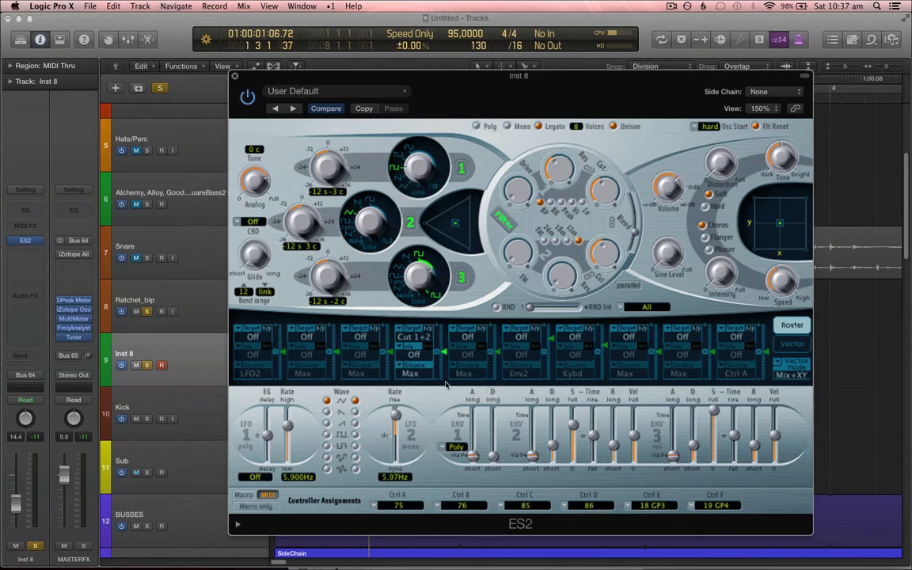
click(409, 372)
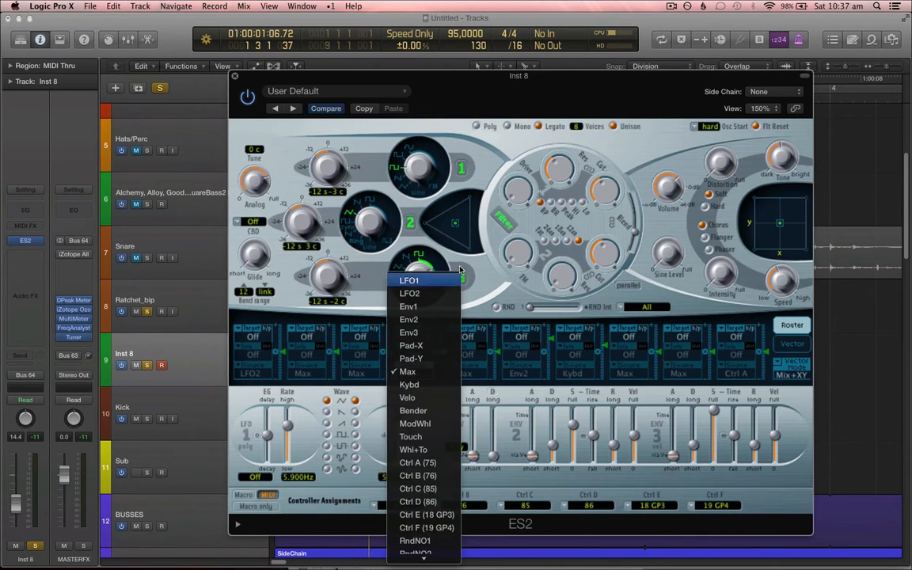
click(431, 423)
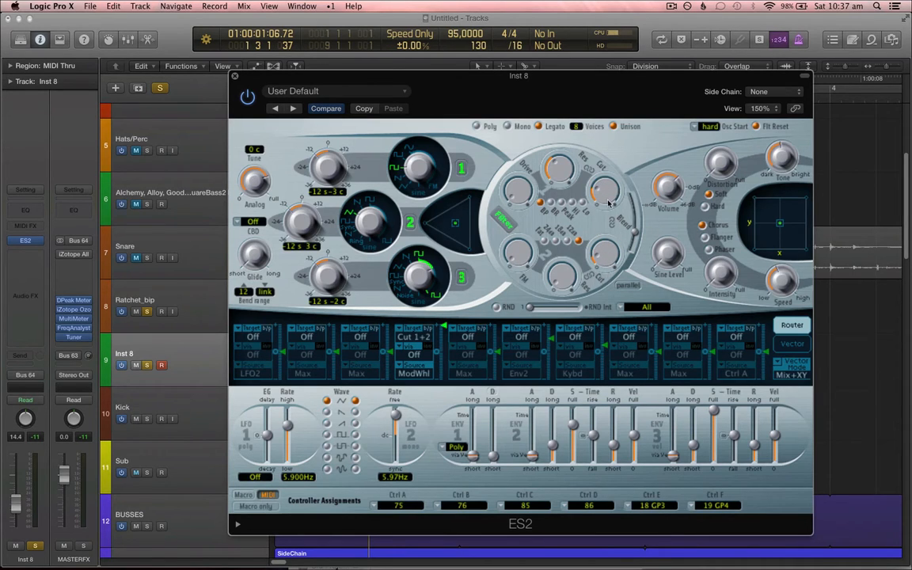
Step: Close the ES2 window and create an empty MIDI region about one bar long on Inst 8
click(233, 75)
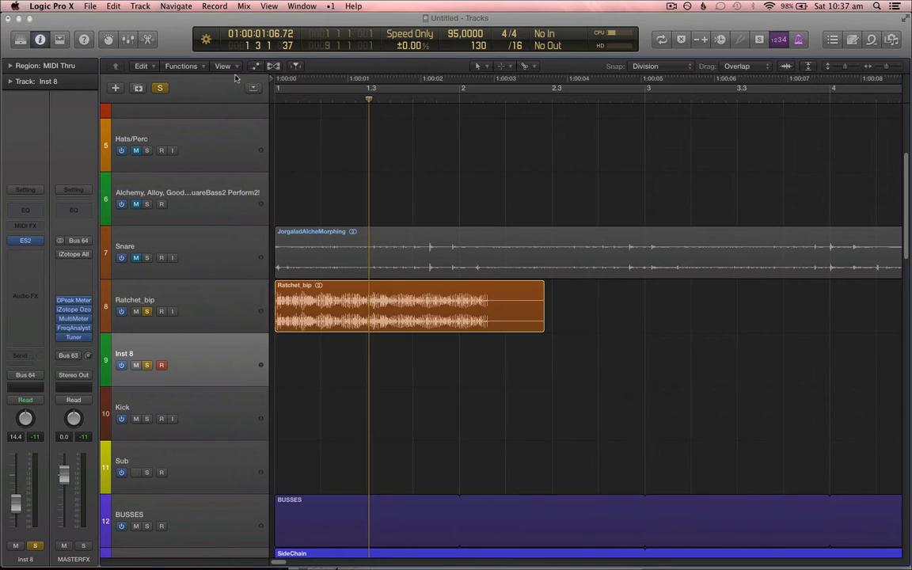
click(306, 357)
key(t)
key(t)
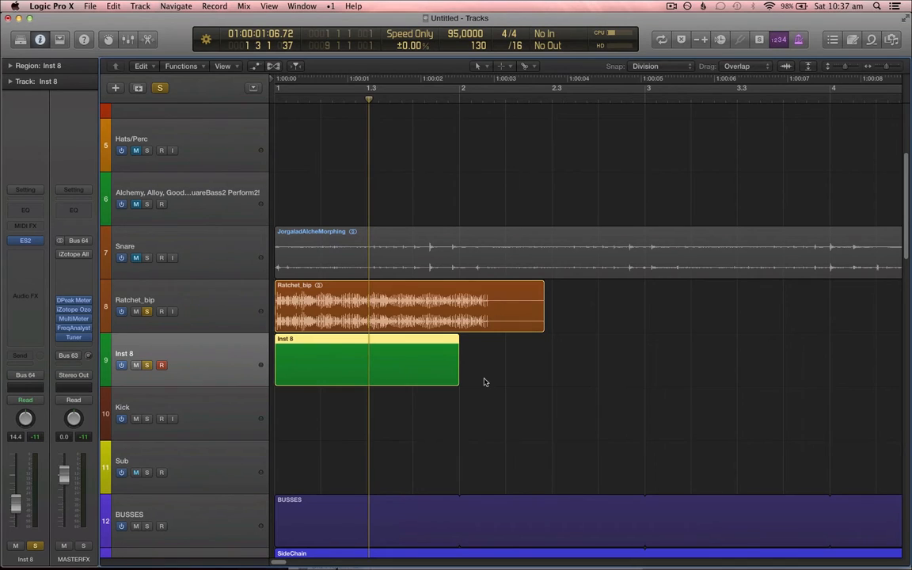
Step: Set the cycle range to the Inst 8 region and open the region in the Piano Roll
key(super+Down)
key(super+Right)
scroll(519, 365, left, 3)
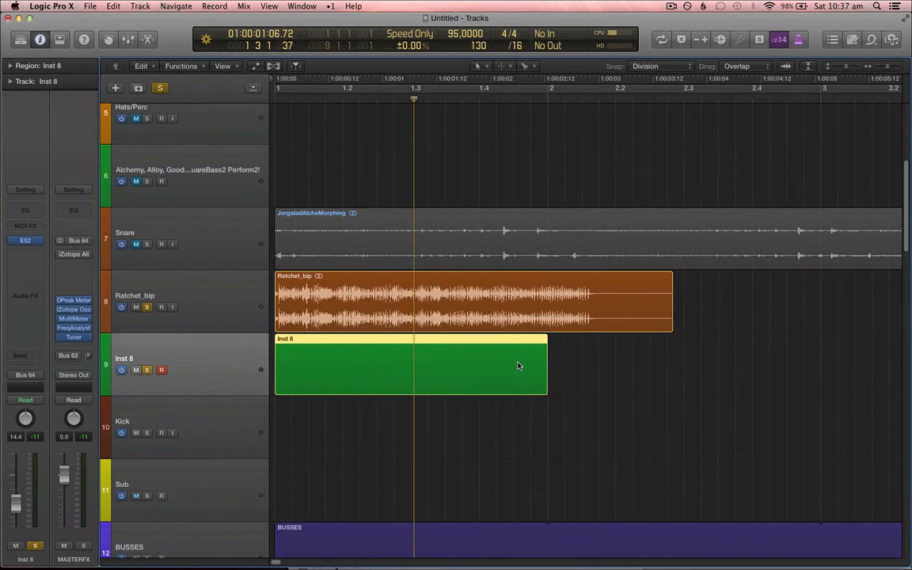
key(super+u)
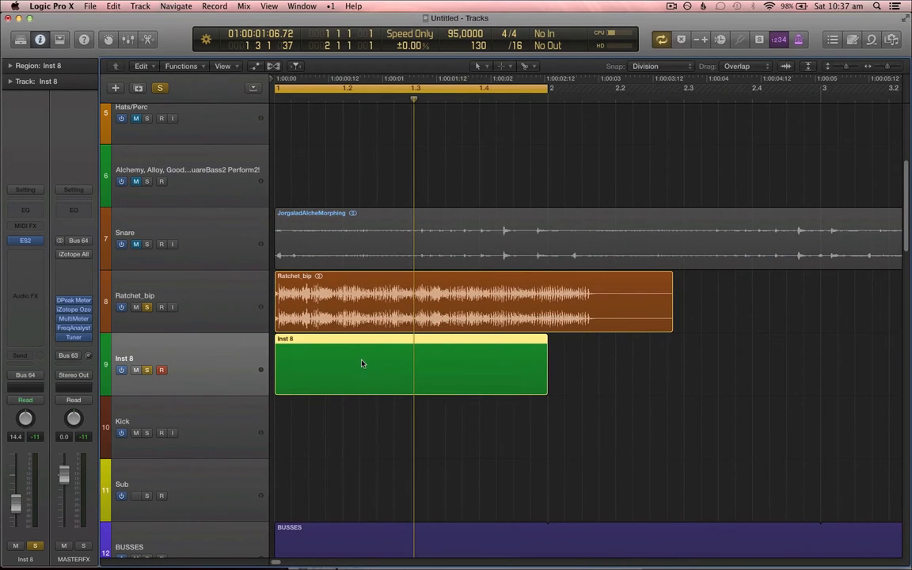
double_click(362, 364)
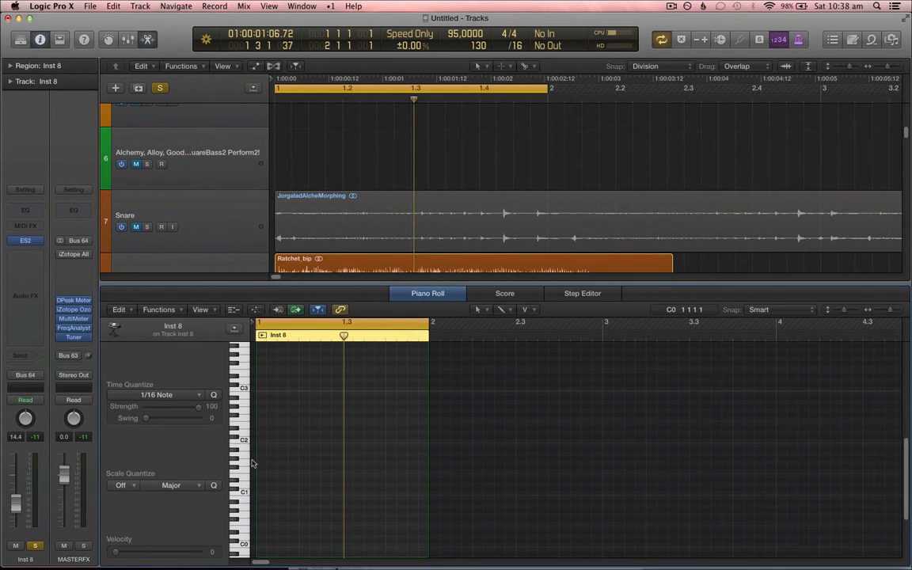
Step: Show the Modulation controller lane in the Piano Roll's MIDI Draw area
click(208, 314)
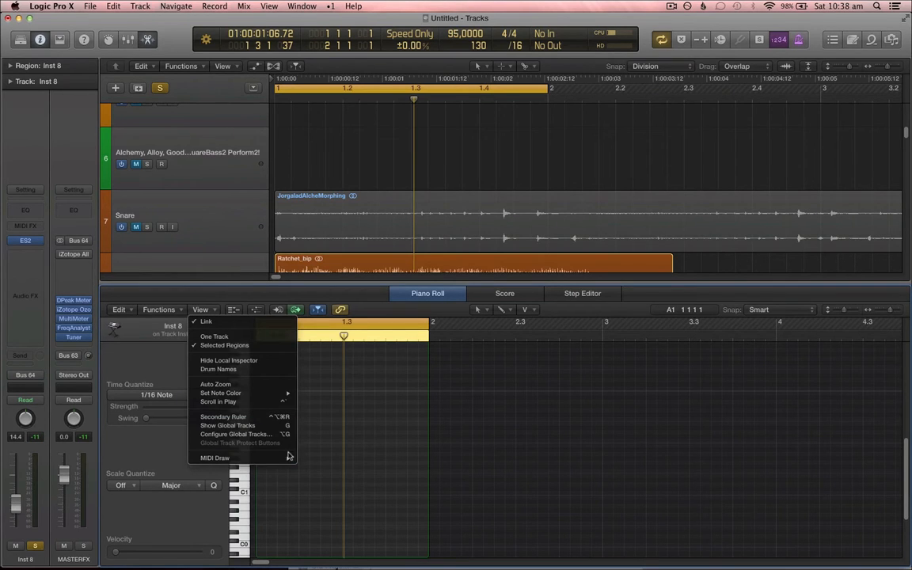
mouse_move(274, 461)
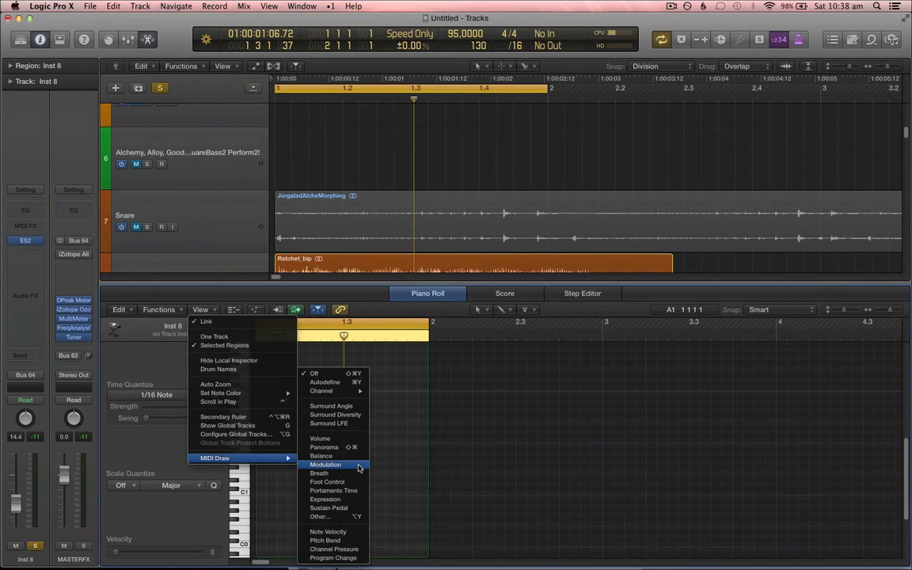
click(325, 465)
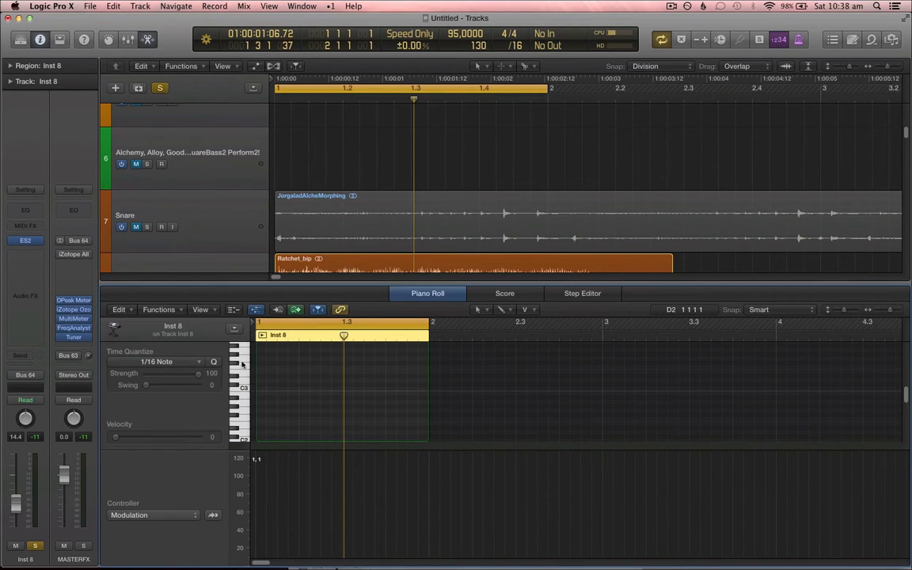
click(200, 310)
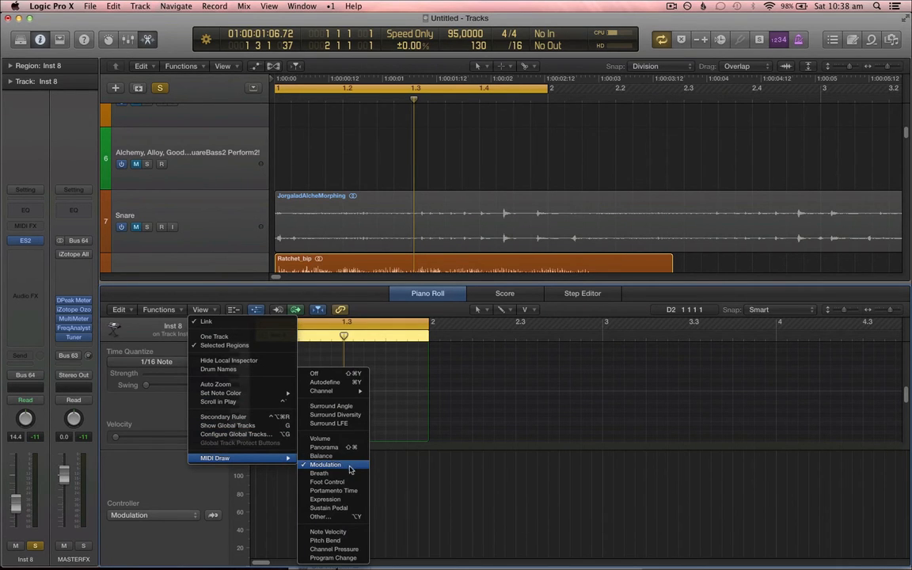
click(351, 470)
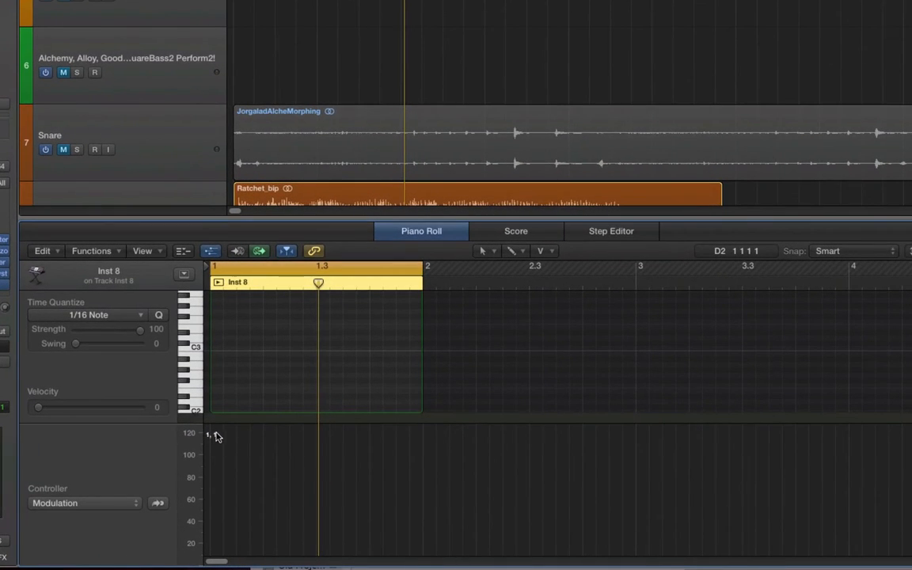
Step: Draw a modulation ramp in the Inst 8 region rising from 14 at the start to 92 around beat 1.3
click(273, 509)
drag(273, 507, 210, 504)
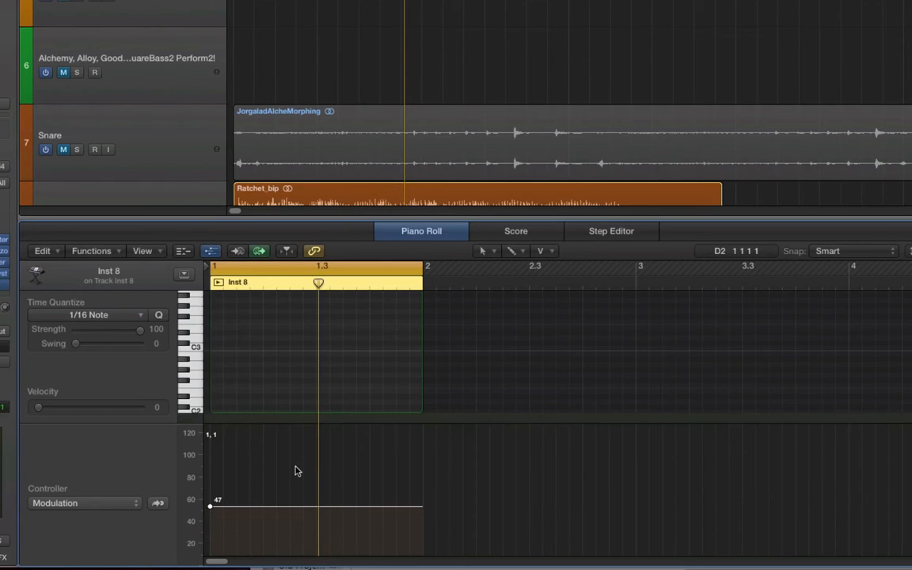
scroll(305, 340, down, 1)
scroll(329, 129, down, 5)
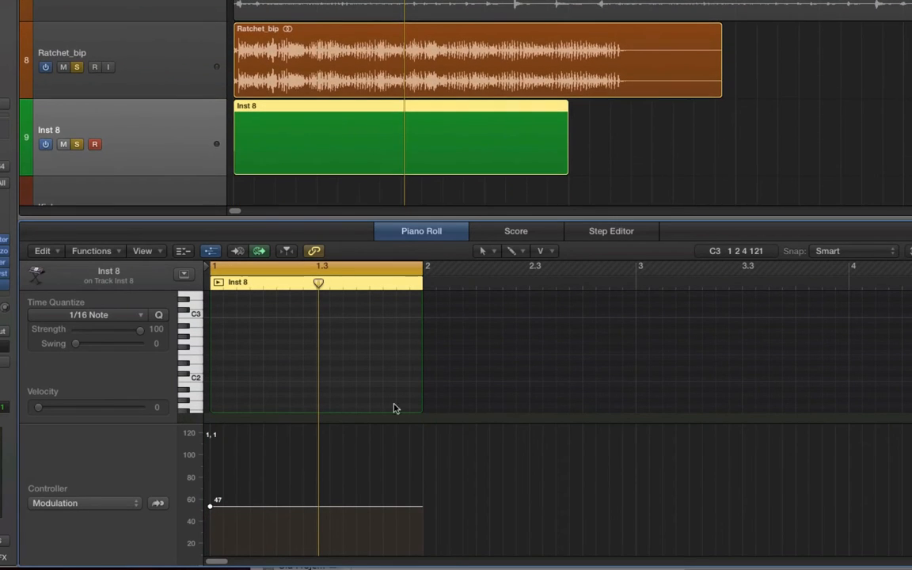
click(314, 505)
drag(314, 509, 318, 461)
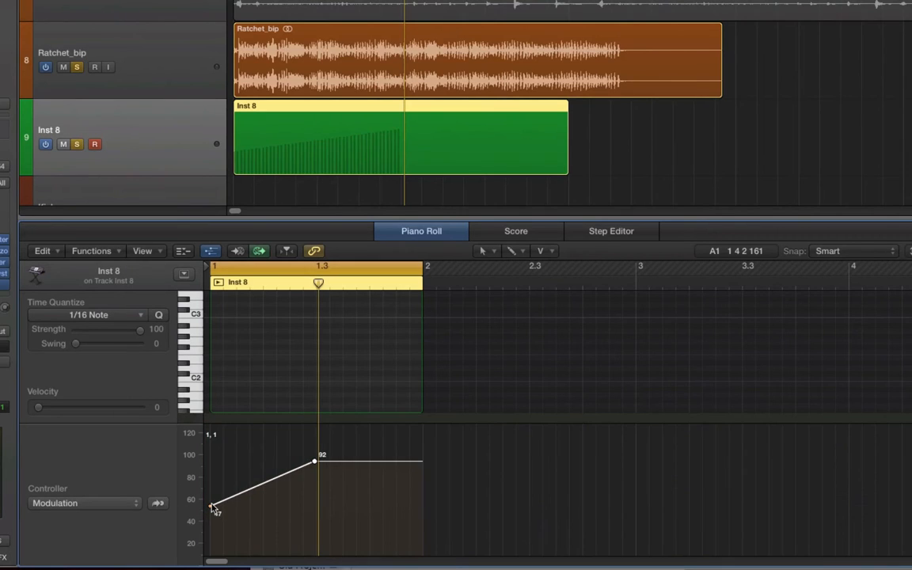
drag(213, 509, 210, 540)
Step: Unsolo Ratchet_bip and draw a note about one bar long near C2 with the Pencil tool
click(77, 68)
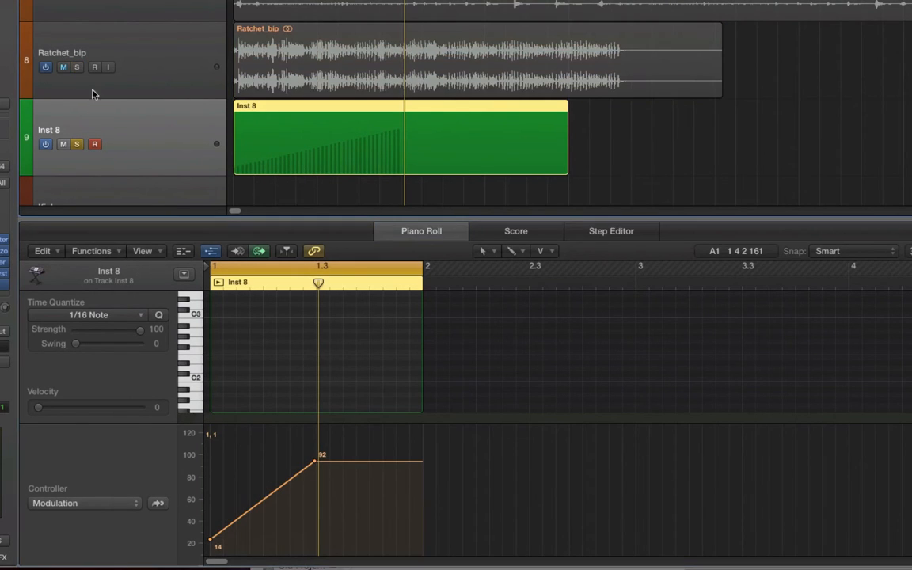
key(t)
key(p)
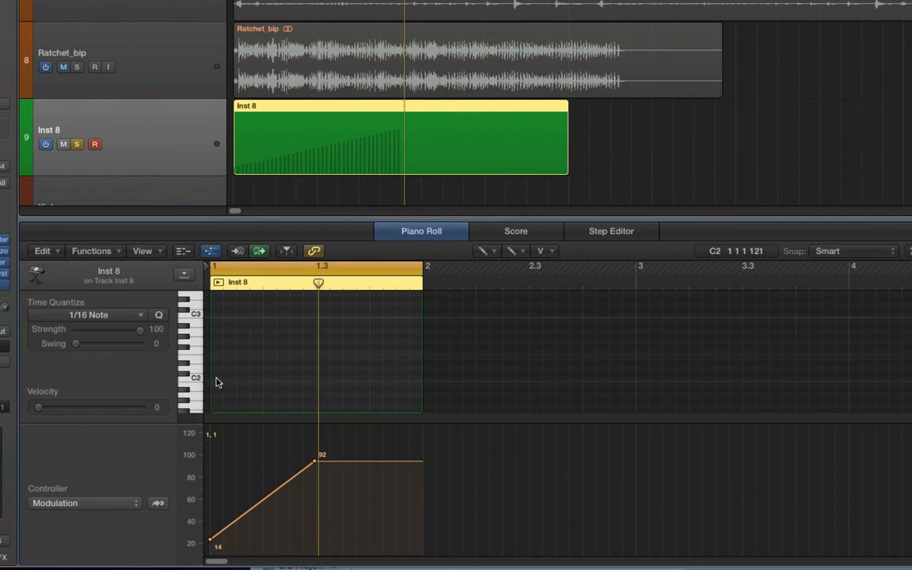
mouse_move(216, 379)
mouse_down()
mouse_move(437, 434)
mouse_move(416, 432)
mouse_up()
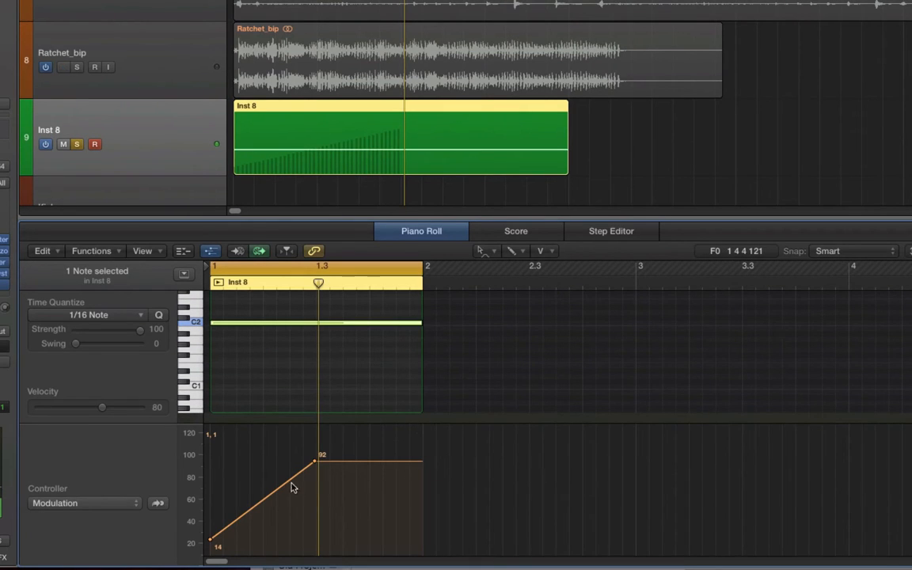
Step: Bend the rising modulation line into a curve and play the region back
drag(281, 489, 285, 499)
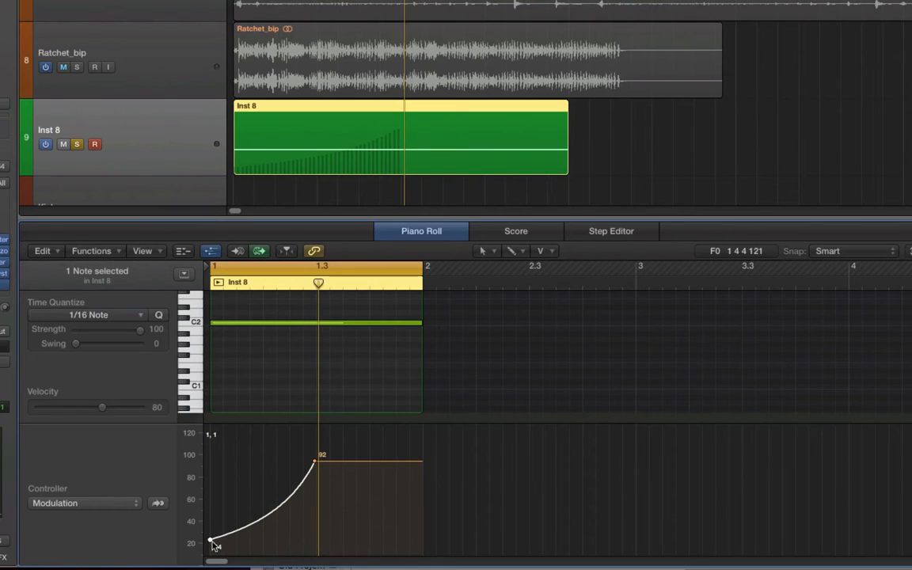
drag(210, 540, 207, 549)
key(space)
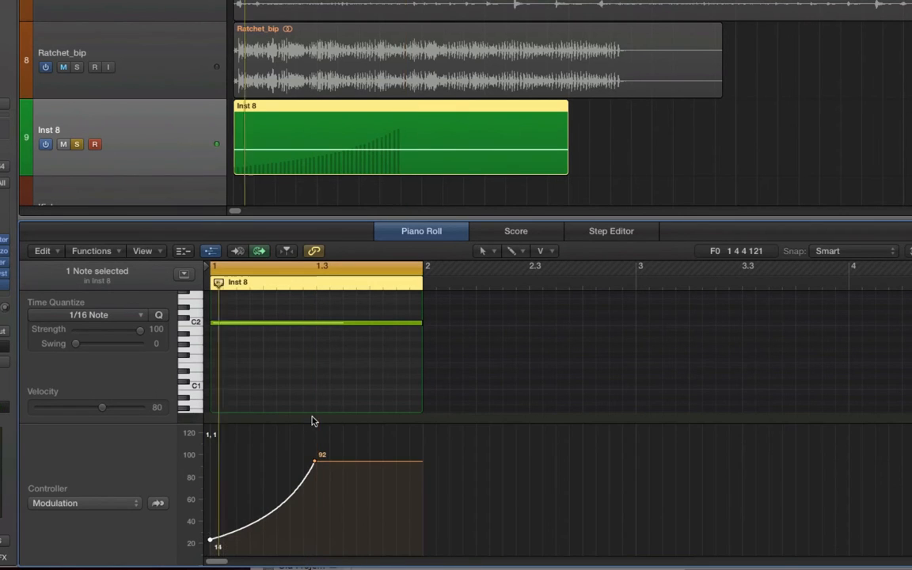
Step: Add a modulation point at the region's end and pull it down to make a falling line after the peak
click(398, 461)
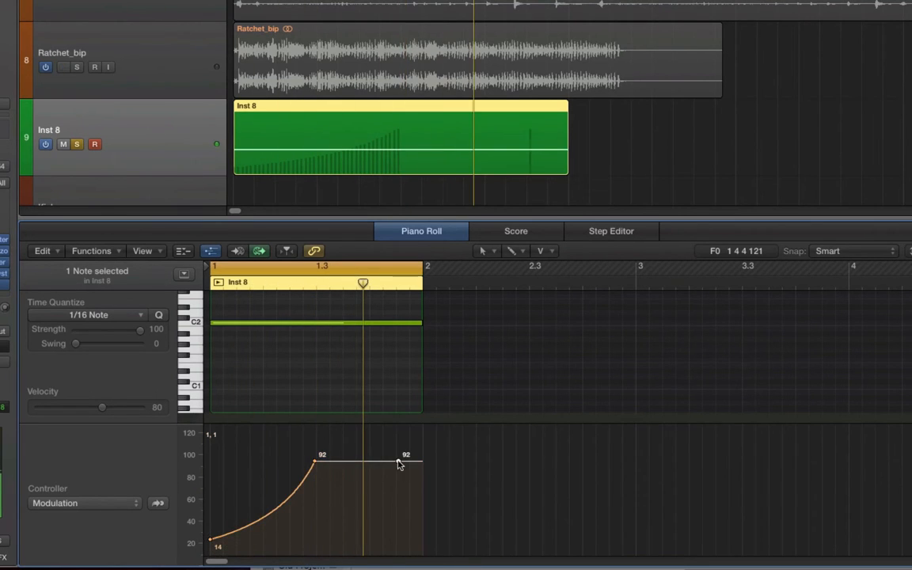
drag(397, 463, 422, 527)
Step: Solo the Snare track, play back its JorgaladAlcheMorphing region, and unsolo it again
scroll(451, 138, up, 2)
click(77, 23)
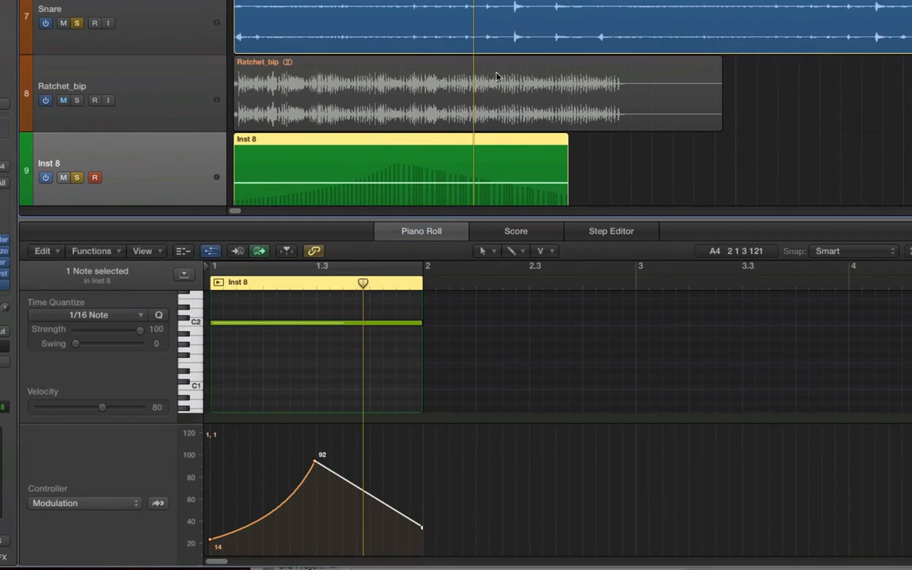
click(654, 30)
key(z)
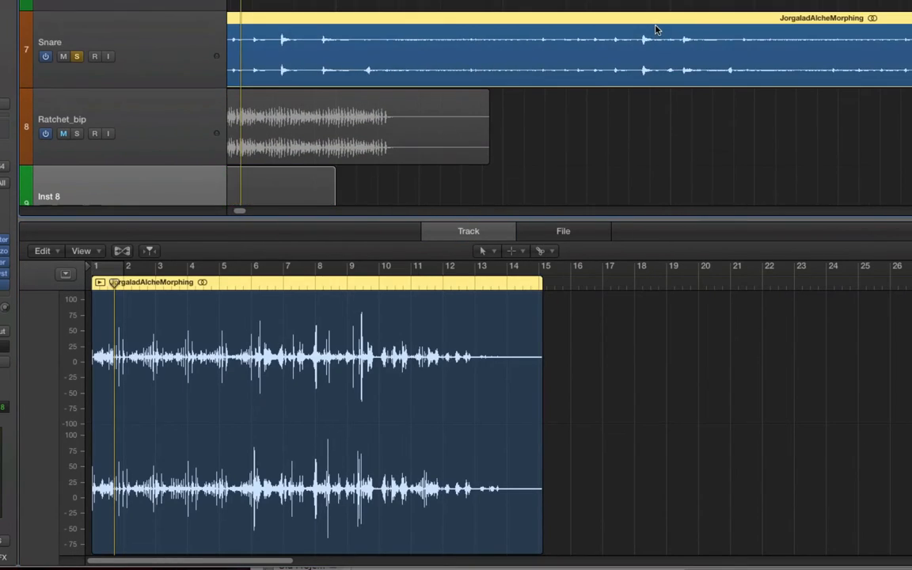
click(709, 4)
key(space)
key(super+Left)
key(super+Left)
key(super+Left)
key(super+Left)
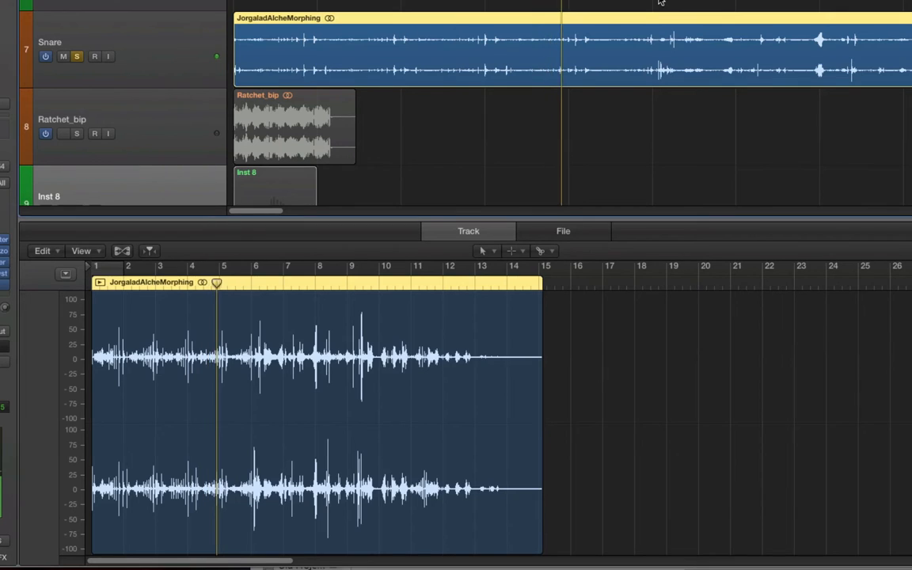
key(XF86AudioRaiseVolume)
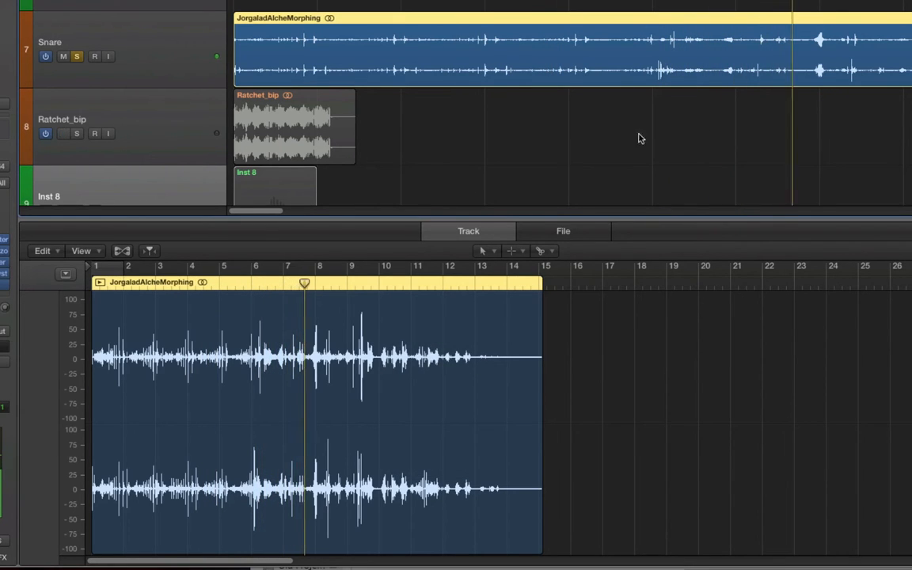
click(77, 58)
Step: Select the Inst 8 region again and play it back with its modulation curve
scroll(242, 110, down, 3)
click(221, 169)
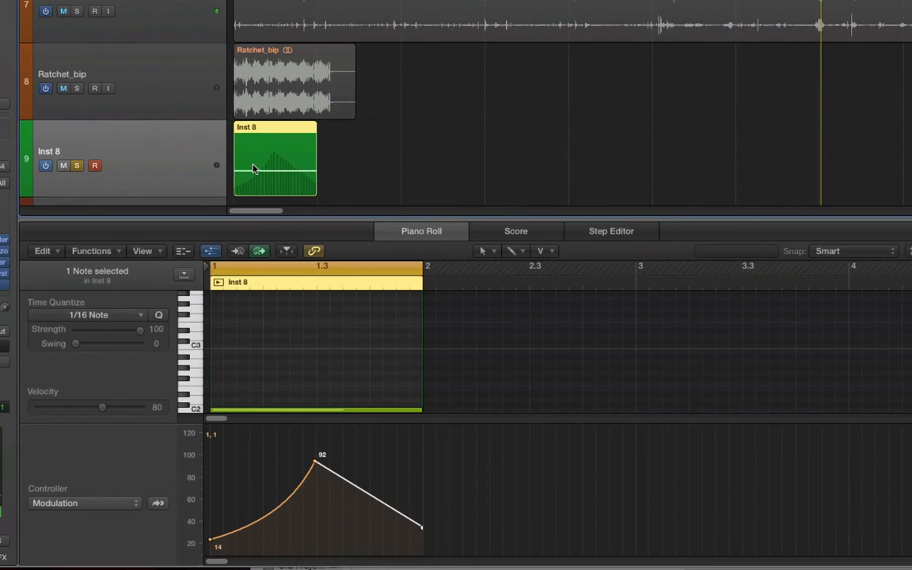
key(space)
key(super+Right)
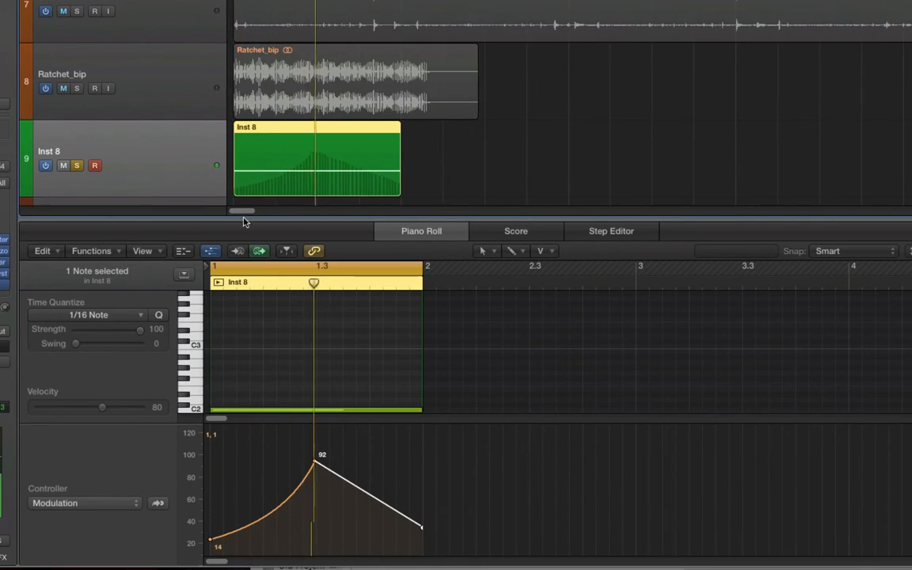
scroll(291, 382, down, 2)
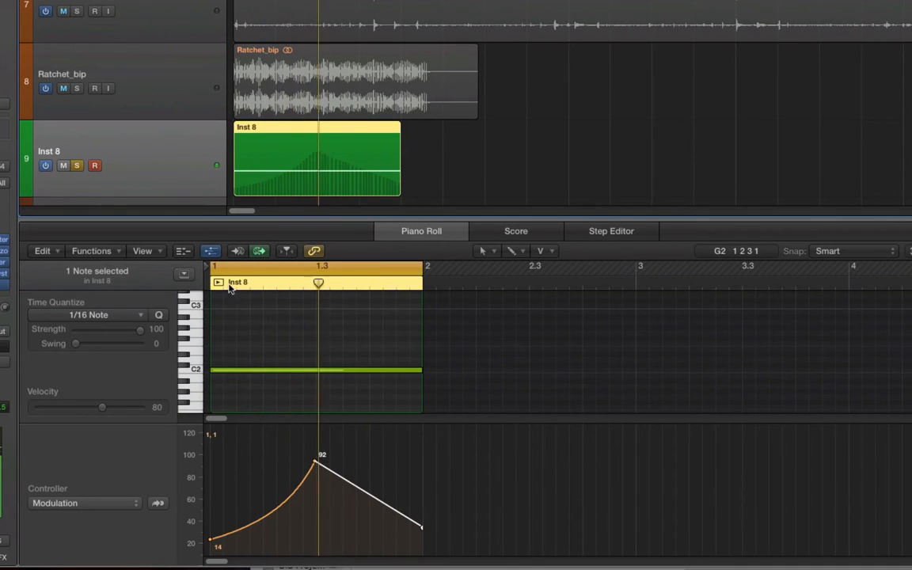
Step: Reshape the start of the modulation curve with a dip to 0 and a starting value of 52
click(263, 524)
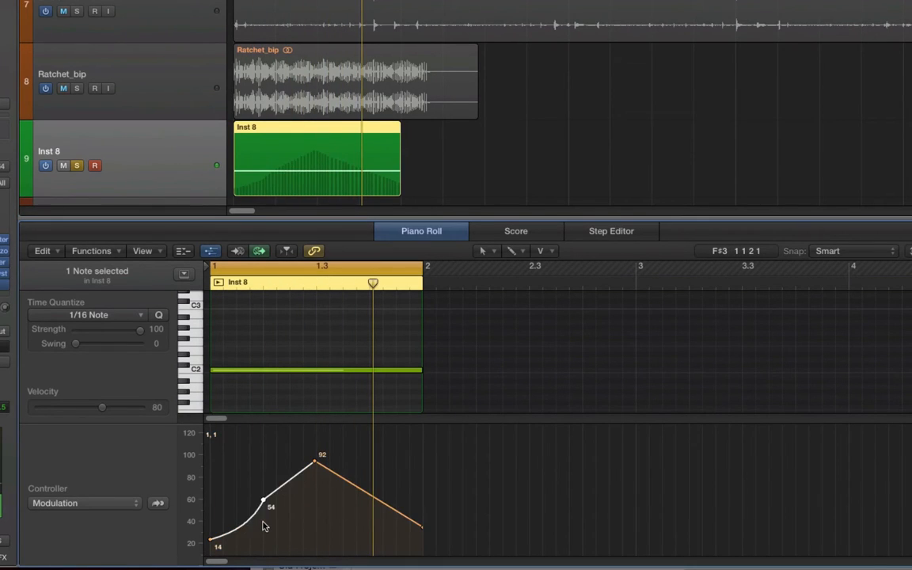
drag(267, 506, 283, 533)
key(t)
click(247, 522)
key(t)
Step: Lower the peak modulation point to 71 and nudge the end point of the curve
key(t)
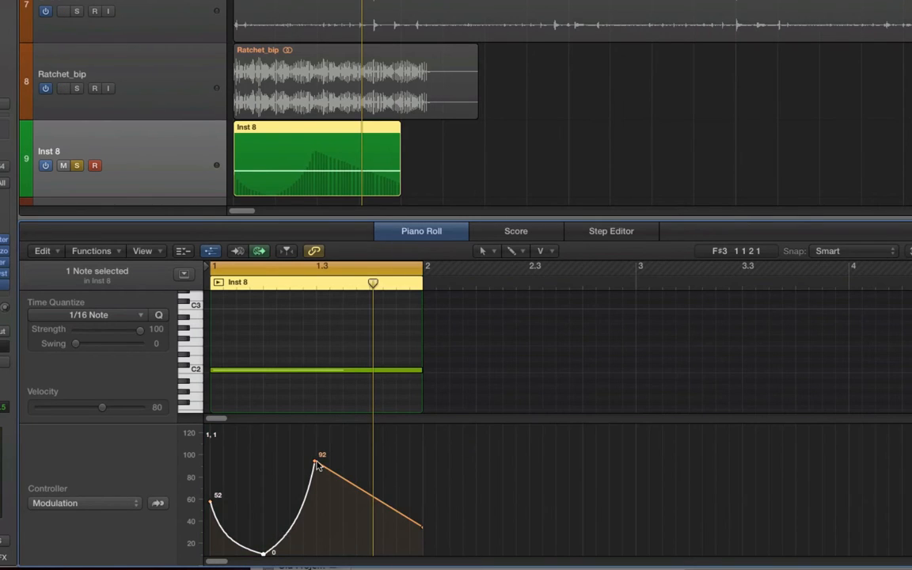
drag(315, 465, 342, 481)
key(t)
key(w)
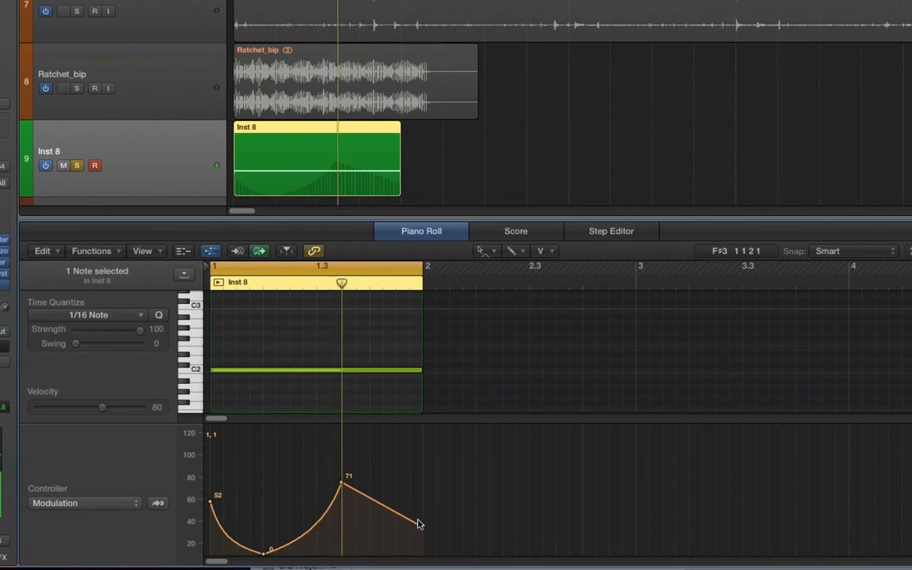
drag(400, 530, 402, 525)
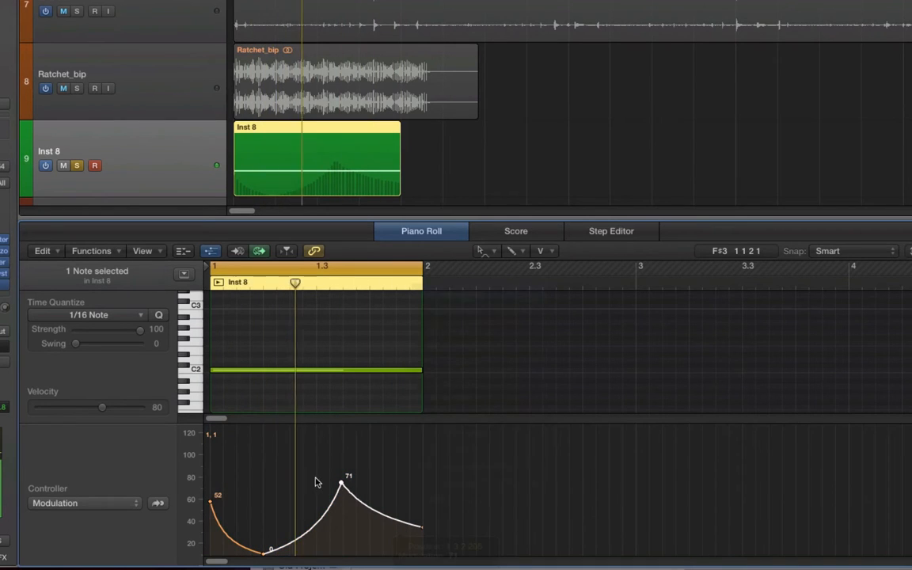
Step: Open ES2 and route Env1 to Pitch123 in the fifth modulation router slot
key(v)
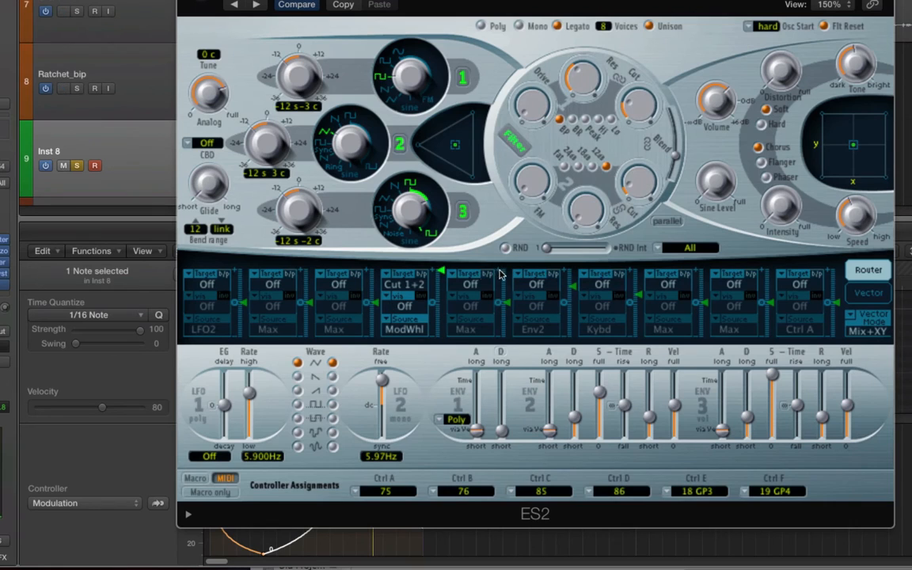
click(471, 285)
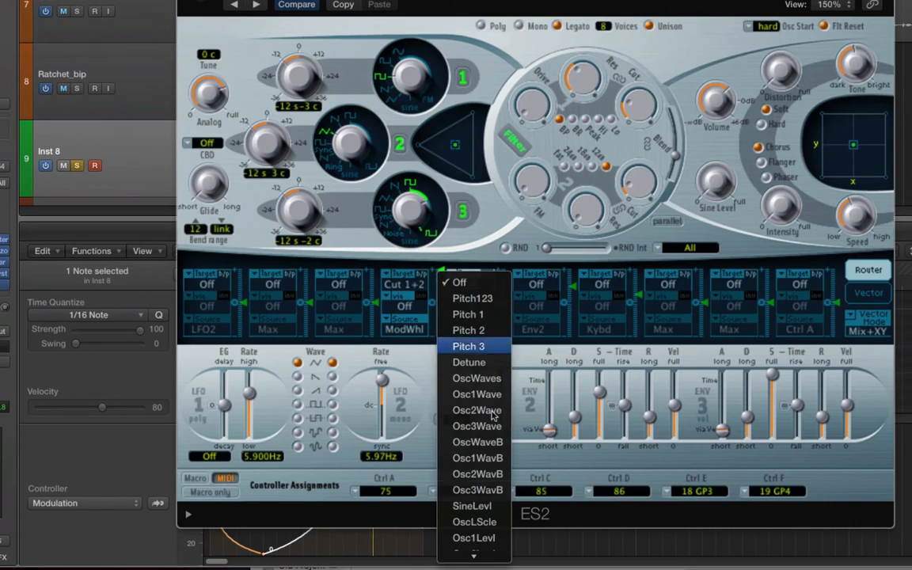
click(467, 301)
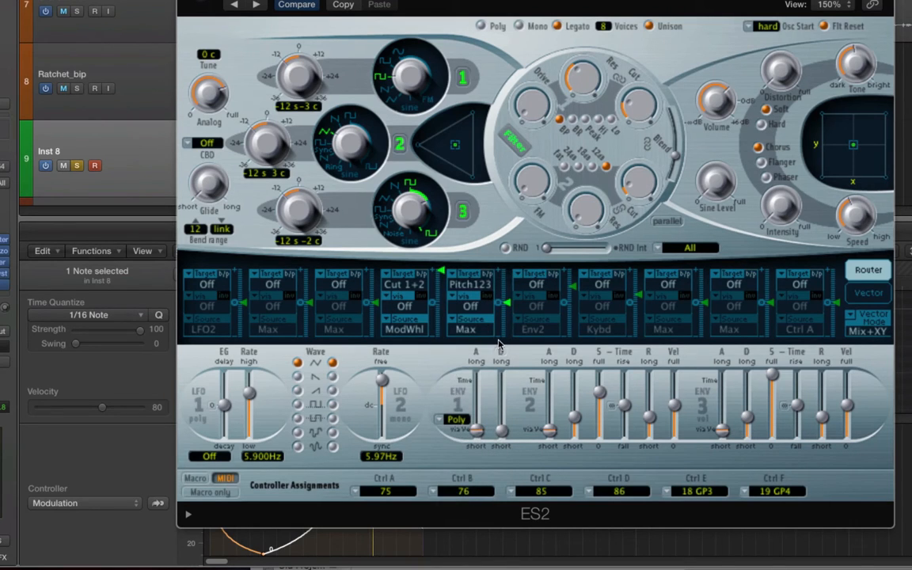
click(486, 332)
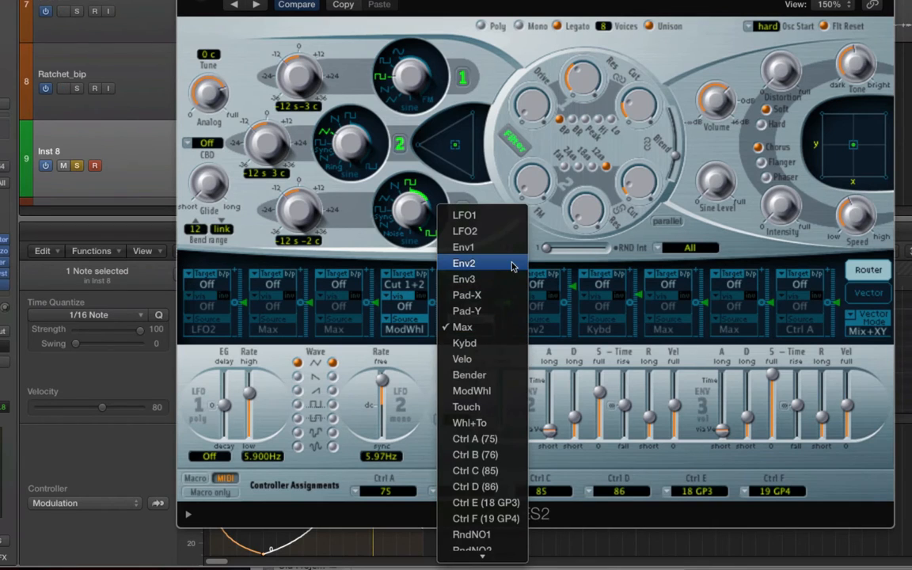
click(474, 260)
Step: Raise the fifth router slot's modulation amount and adjust the Envelope 1 decay slider
drag(507, 302, 508, 292)
drag(504, 434, 507, 418)
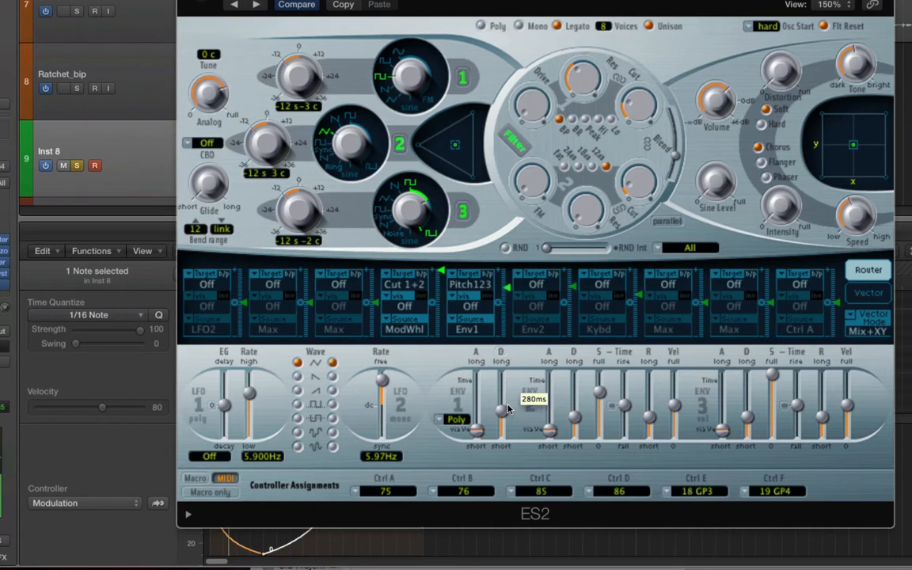
drag(507, 287, 507, 270)
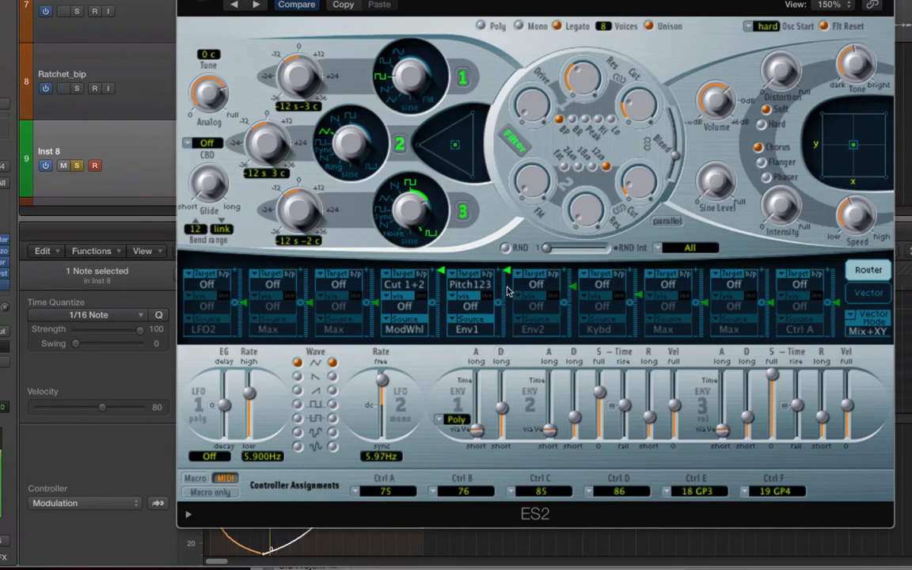
drag(502, 408, 507, 427)
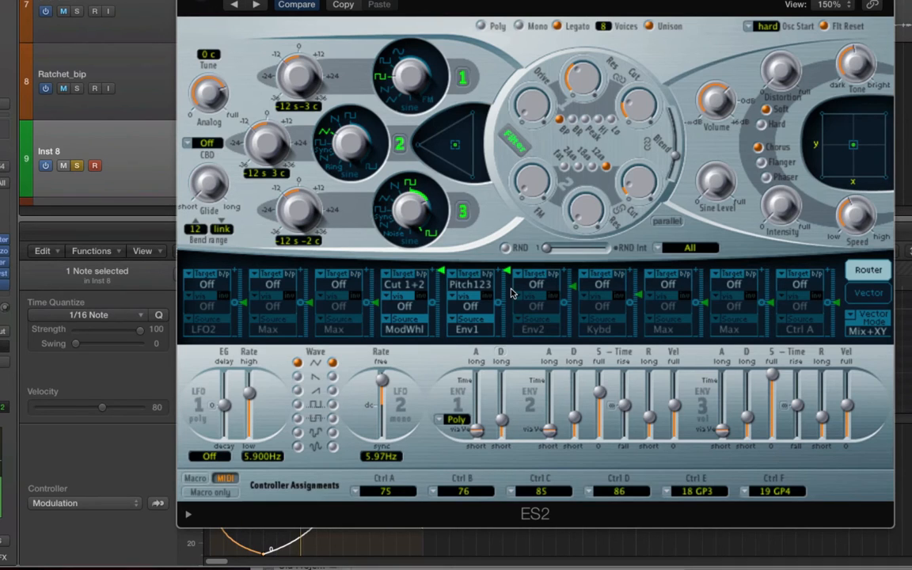
Step: Adjust the ES2 effect section's intensity, speed and distortion knobs
click(783, 204)
drag(853, 212, 841, 228)
click(795, 75)
click(787, 76)
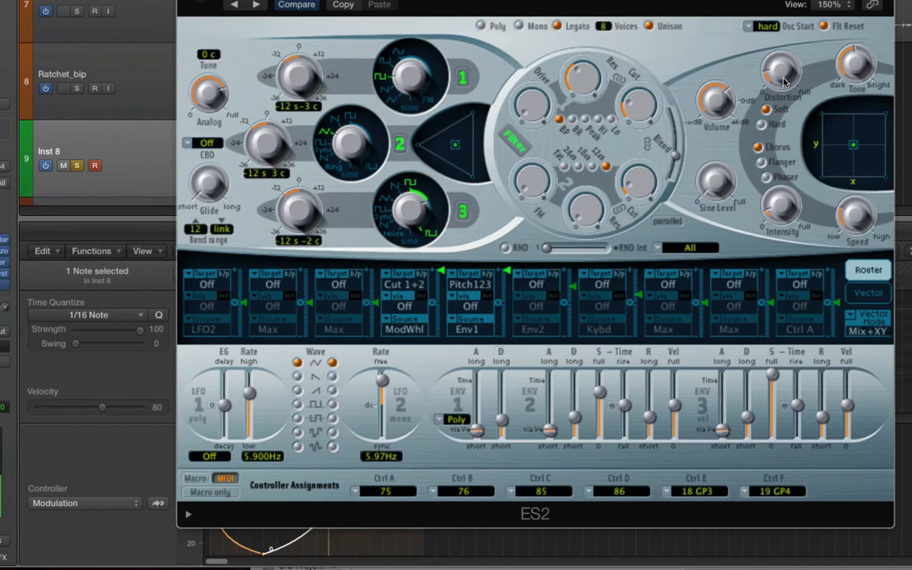
Step: Adjust the cutoff and resonance knobs of both filters and lower the filter blend slider
click(641, 198)
drag(586, 210, 587, 216)
drag(592, 85, 592, 80)
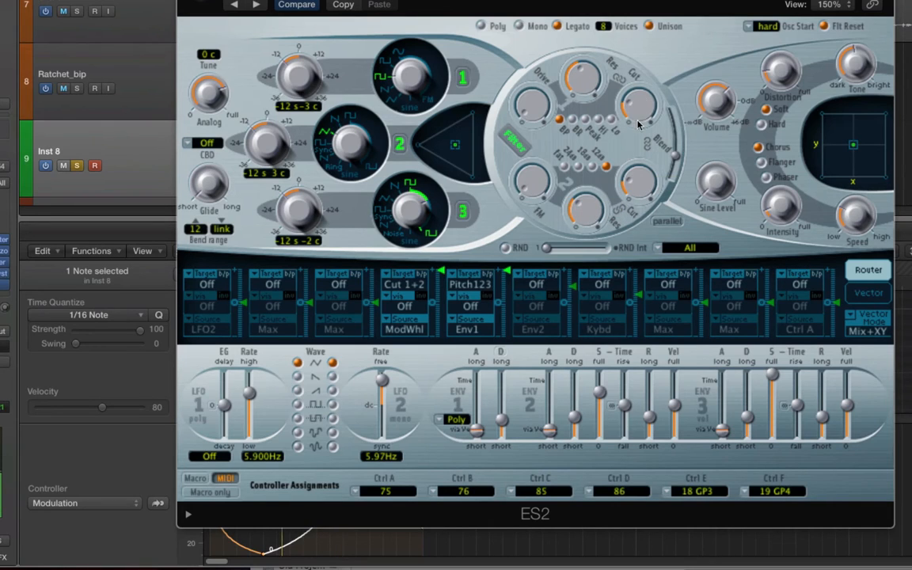
drag(638, 121, 638, 129)
drag(593, 94, 596, 99)
drag(586, 220, 585, 231)
drag(638, 191, 639, 182)
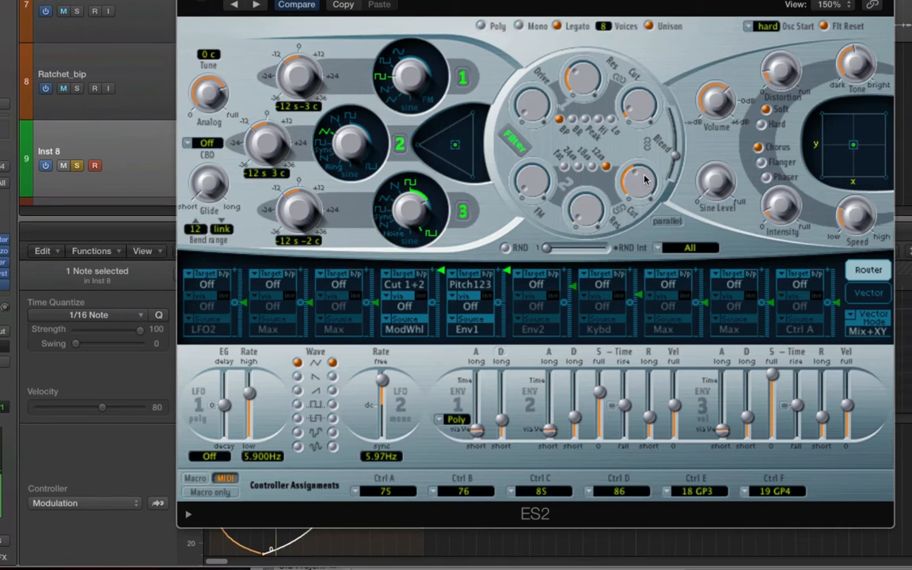
mouse_move(670, 152)
mouse_down()
mouse_move(679, 179)
mouse_move(679, 141)
mouse_move(671, 172)
mouse_up()
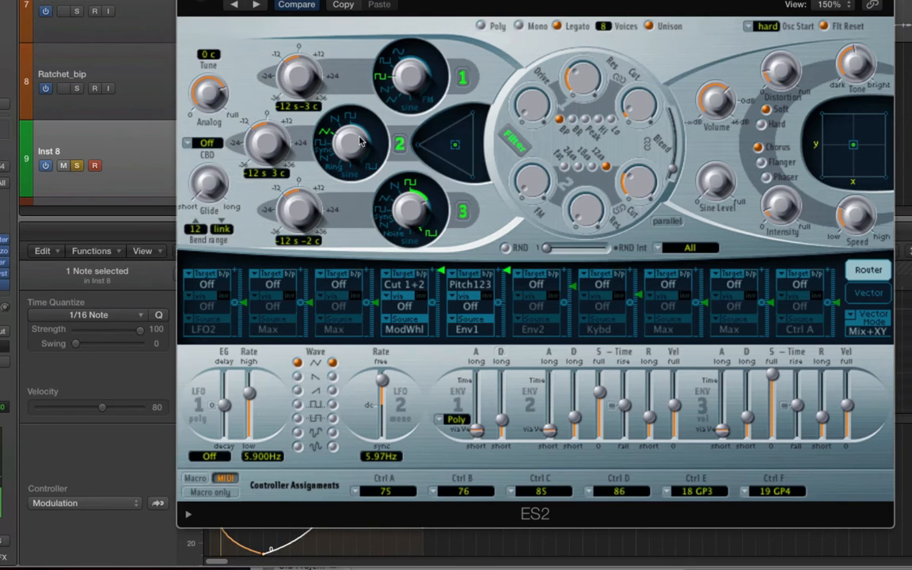
Step: Pick a new waveform for oscillator 2 and move the oscillator mix point in the triangle upward
click(336, 121)
click(350, 117)
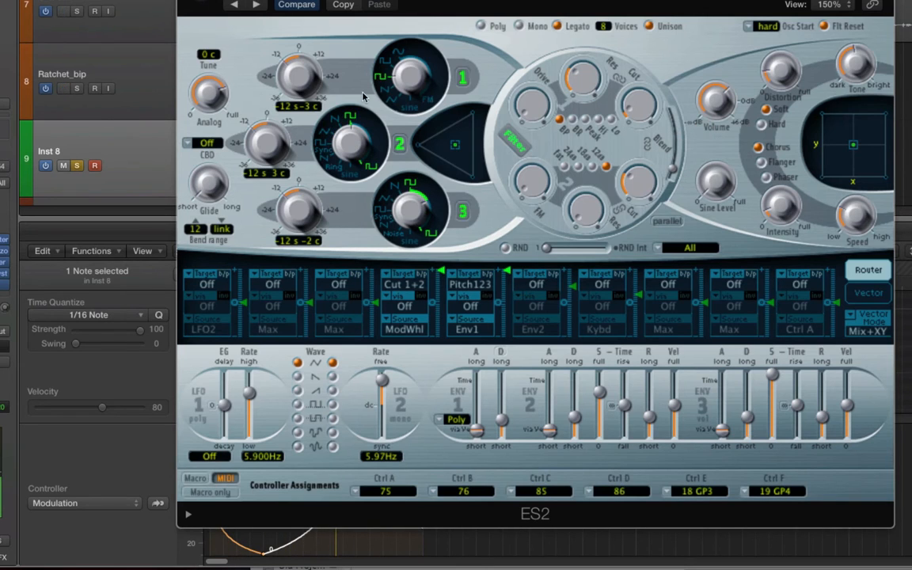
click(364, 130)
click(322, 143)
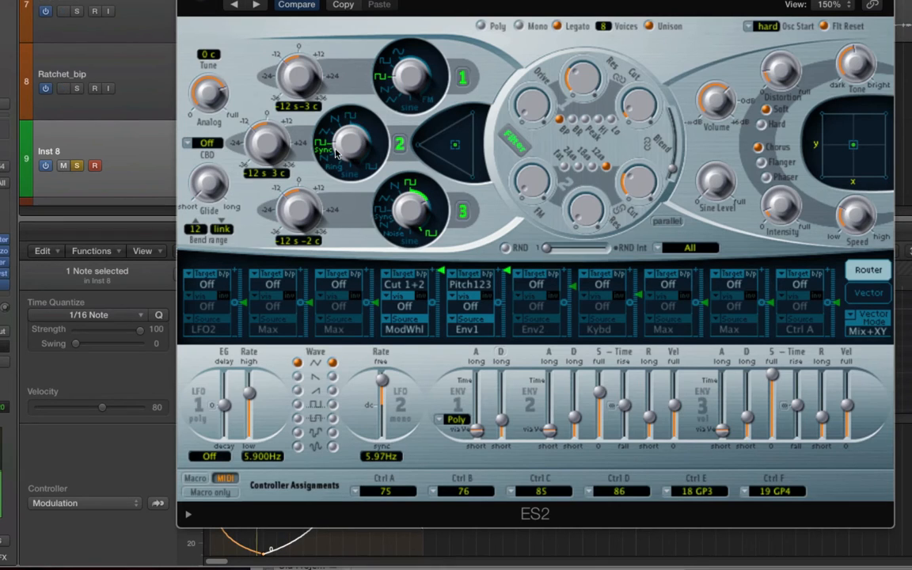
click(325, 132)
click(335, 120)
mouse_move(454, 145)
mouse_down()
mouse_move(431, 145)
mouse_move(470, 127)
mouse_move(468, 138)
mouse_move(460, 132)
mouse_up()
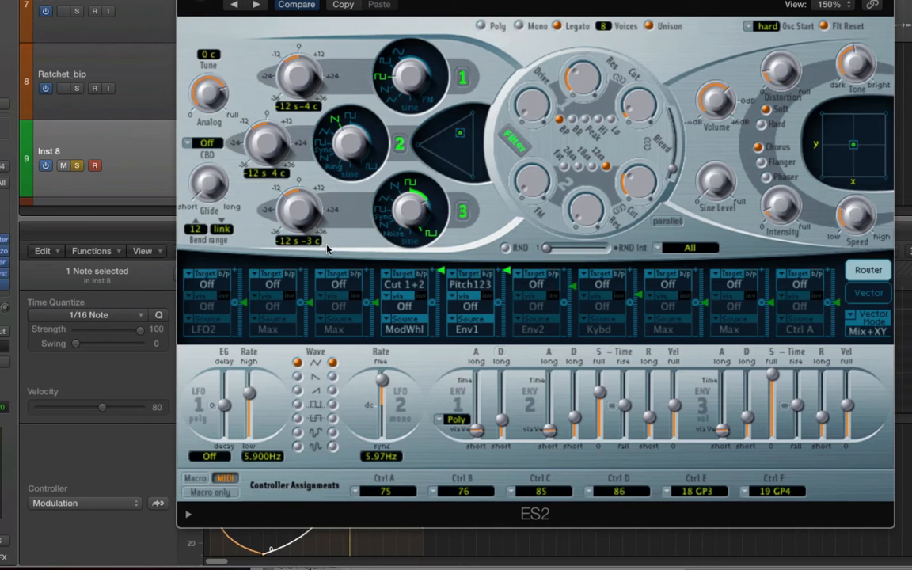
Step: Close the ES2 window, start playback and solo the Ratchet_bip track
click(186, 1)
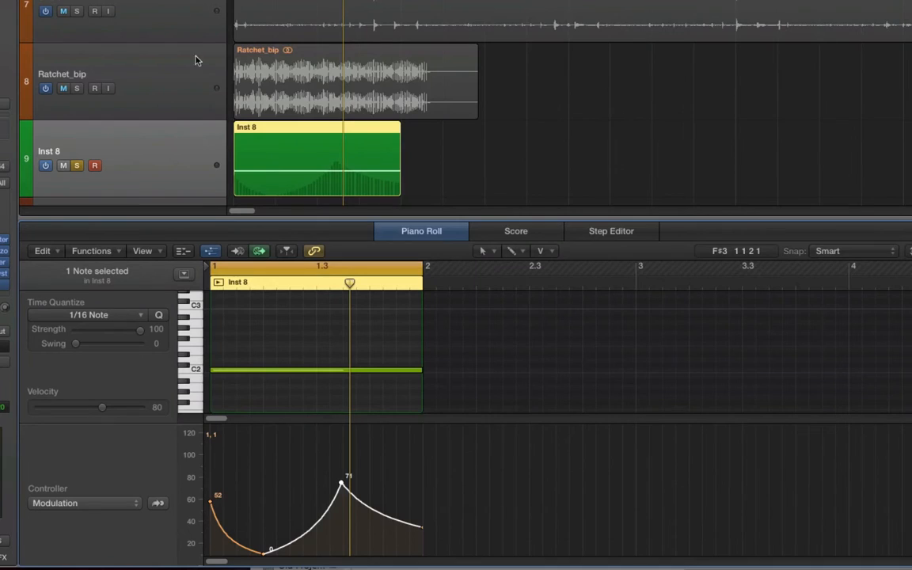
key(space)
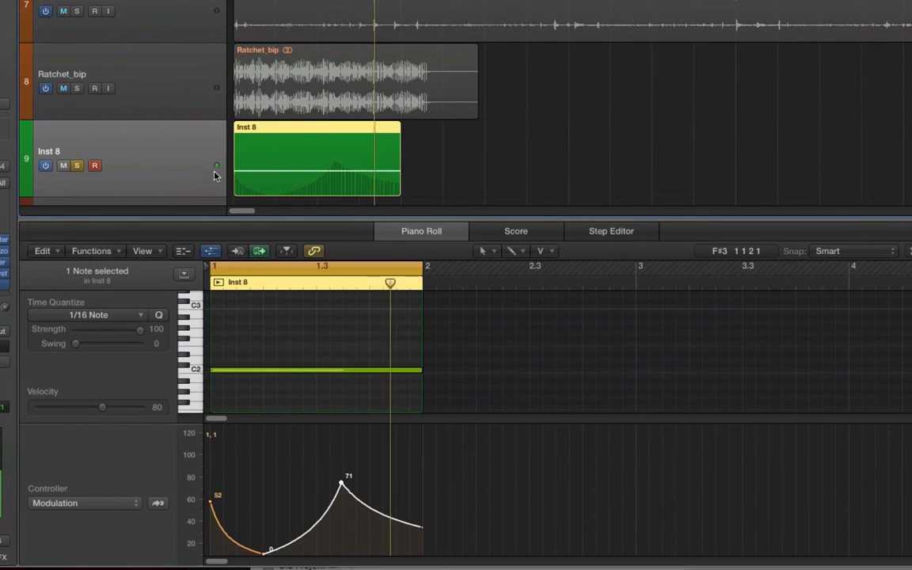
key(Up)
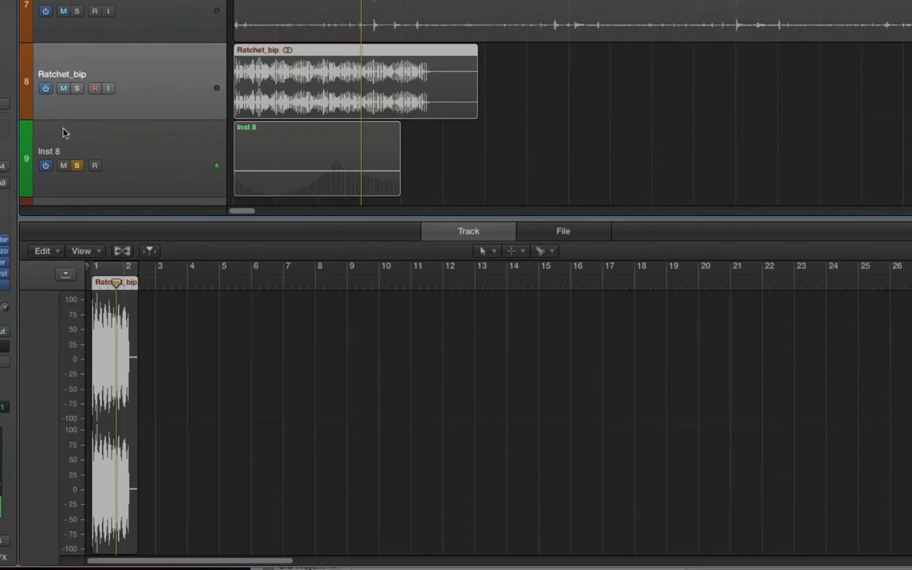
click(77, 88)
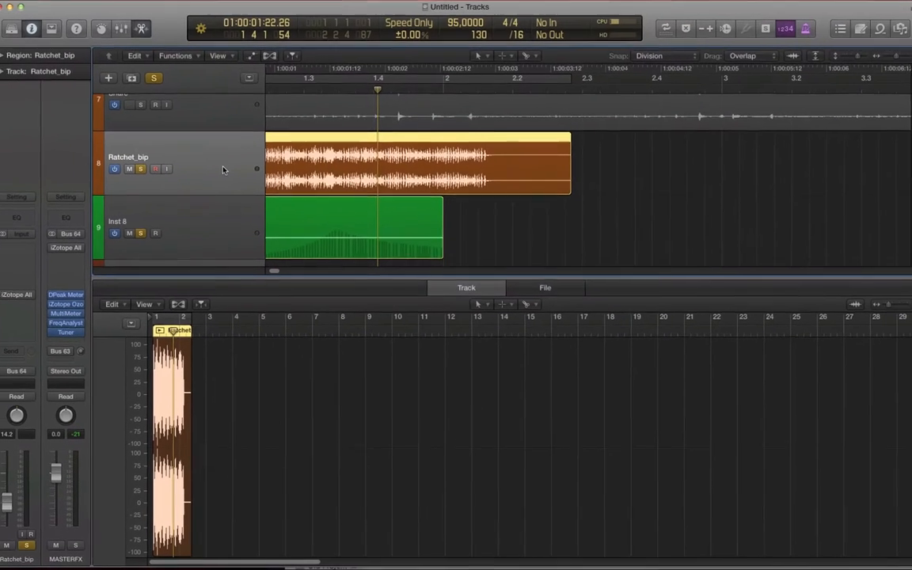
Step: Raise the Ratchet_bip channel fader to 17.4 and play the project back
scroll(223, 170, left, 3)
key(ctrl+s)
key(Return)
key(super+Left)
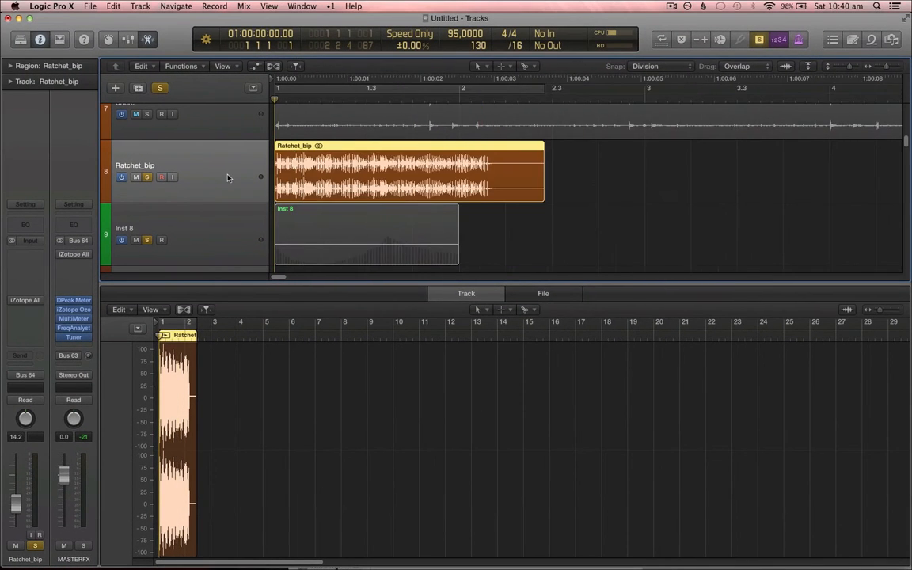
key(super+Left)
key(XF86AudioLowerVolume)
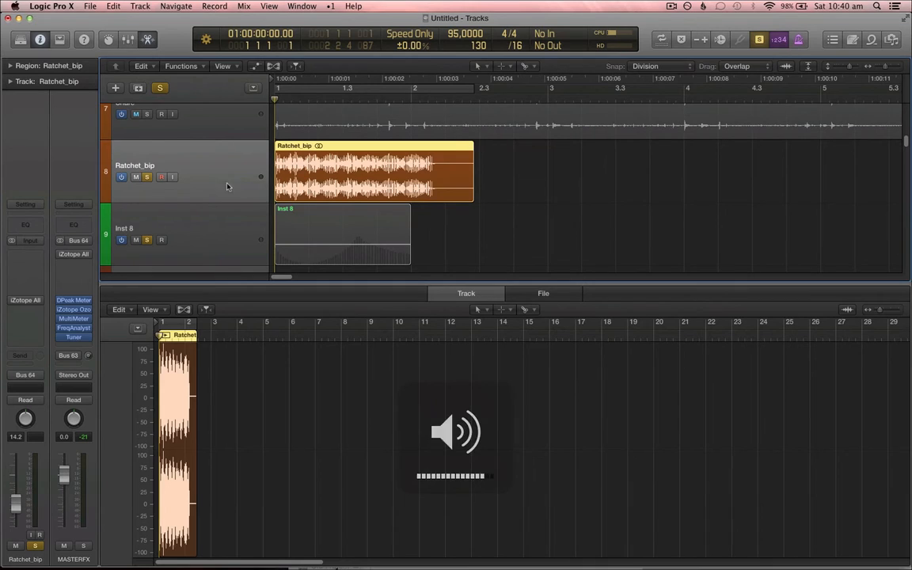
drag(16, 508, 16, 509)
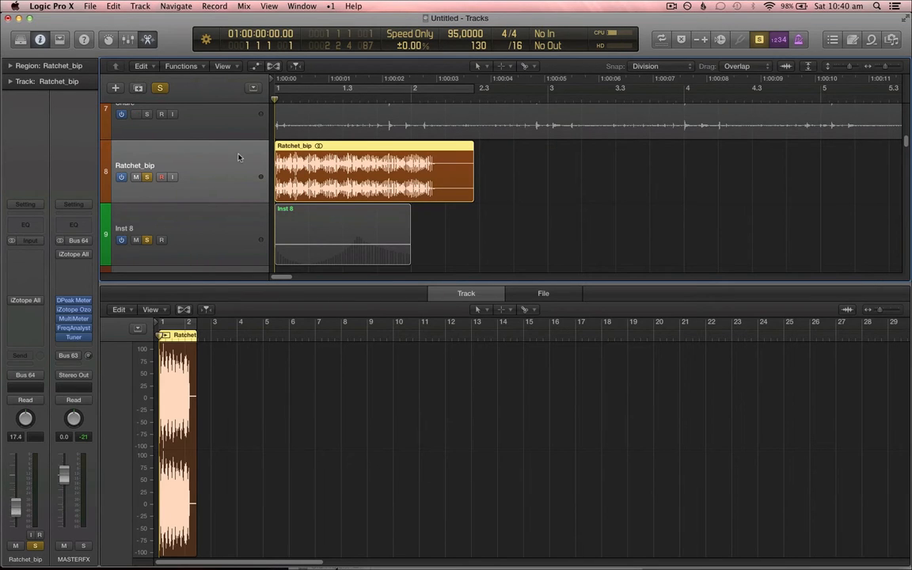
key(space)
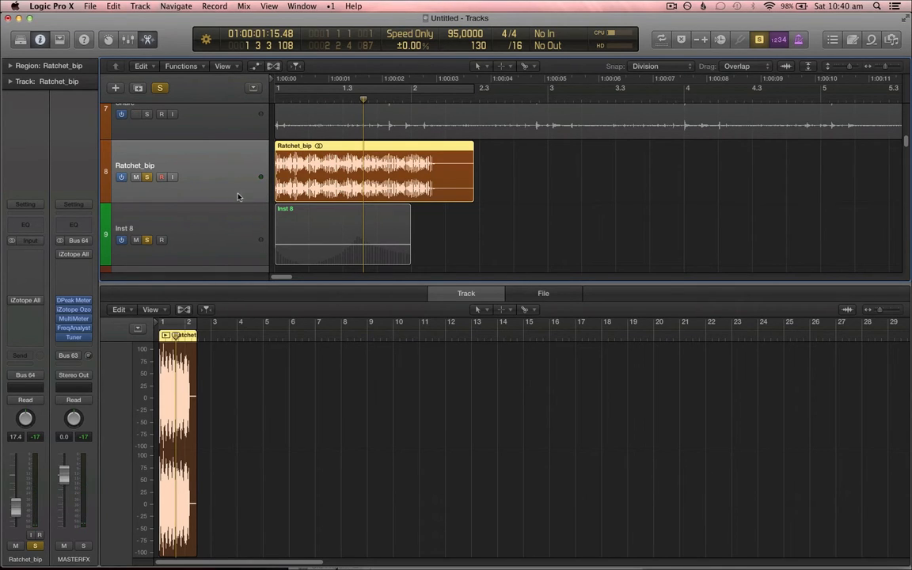
Step: Bounce the Ratchet_bip track in place with the default settings
scroll(237, 205, up, 1)
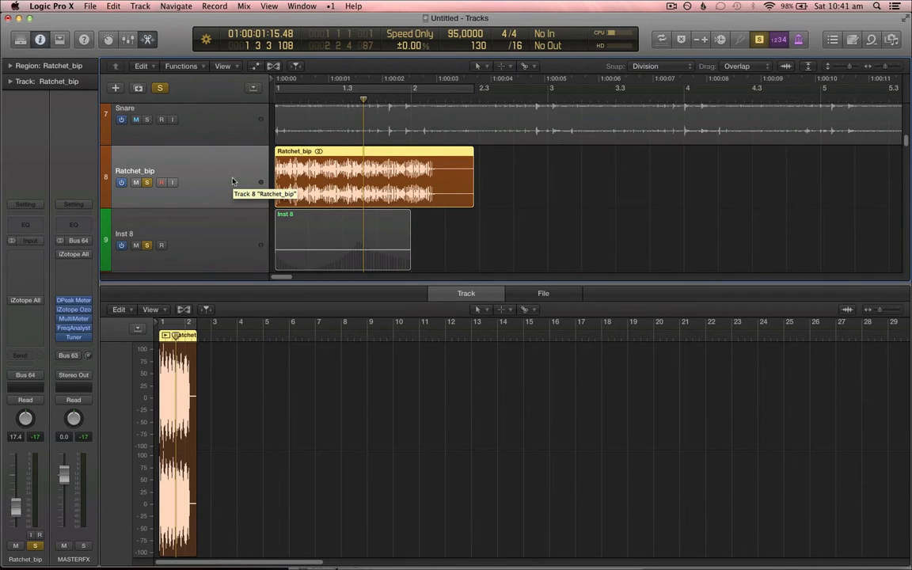
key(ctrl+b)
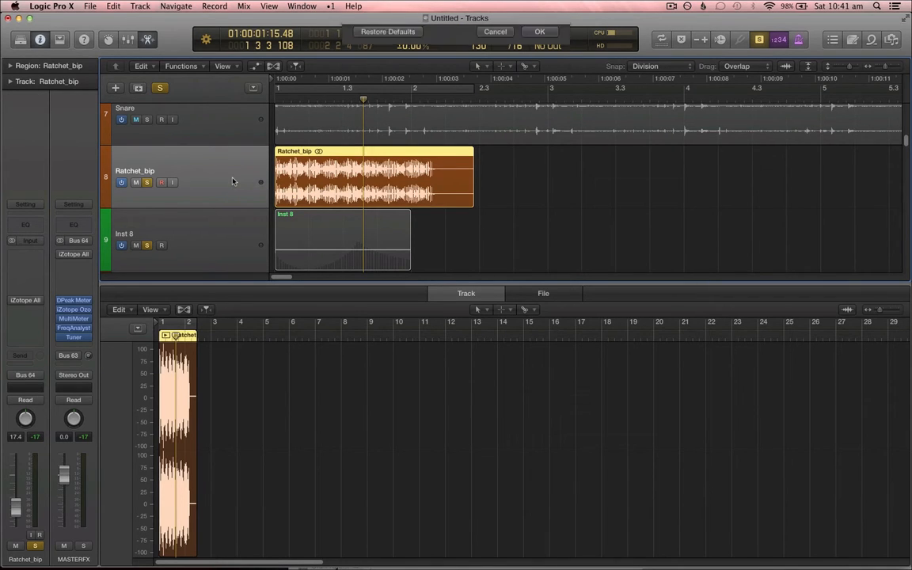
key(Return)
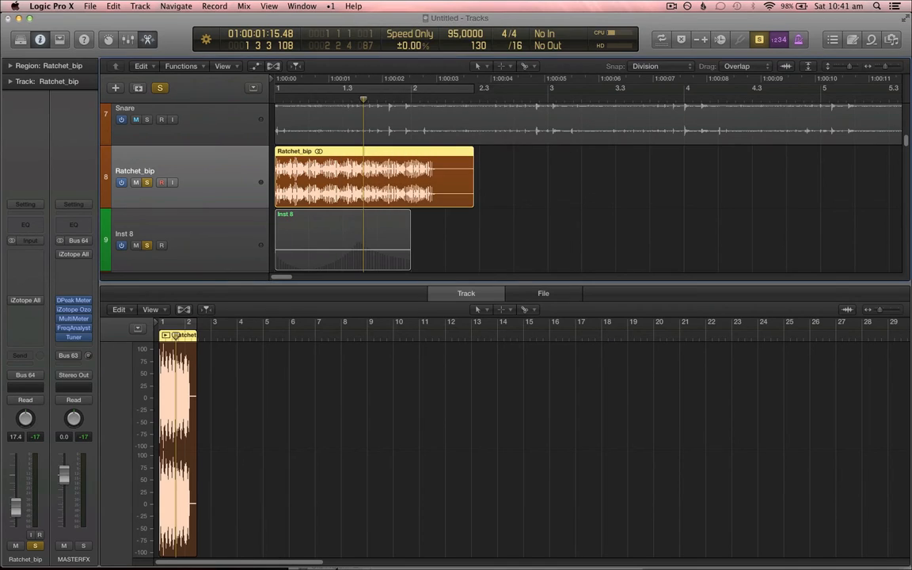
Step: Delete the original Ratchet_bip track and solo the bounced Ratchet_bip_bip track
click(224, 172)
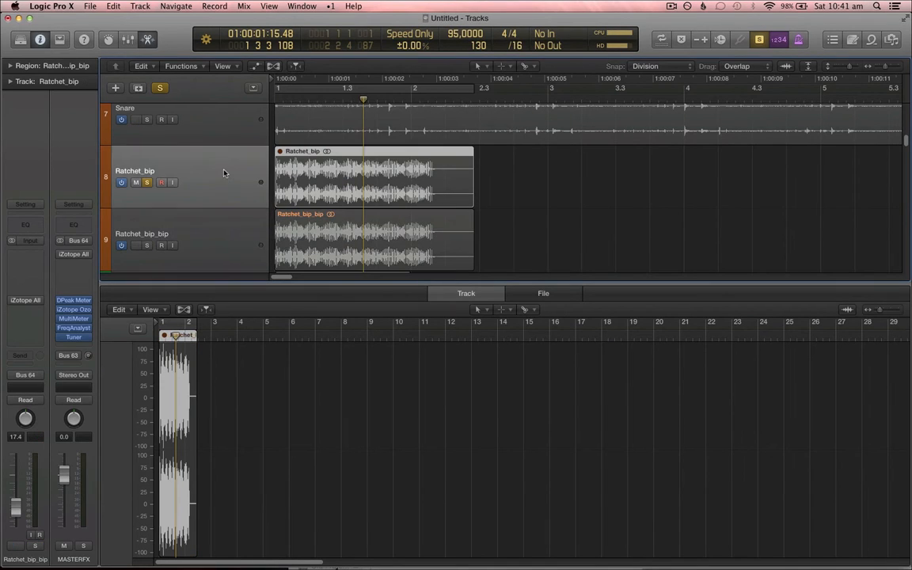
key(Delete)
key(Delete)
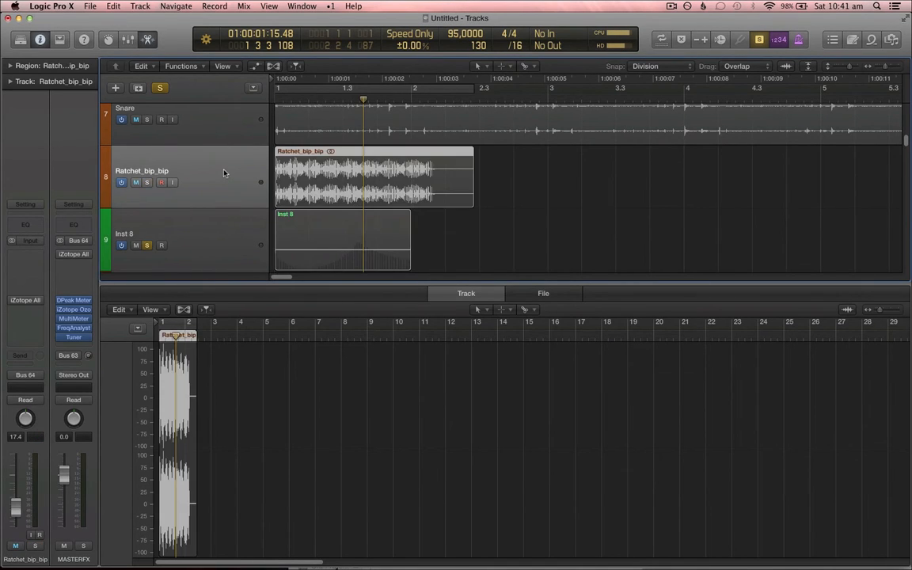
click(146, 183)
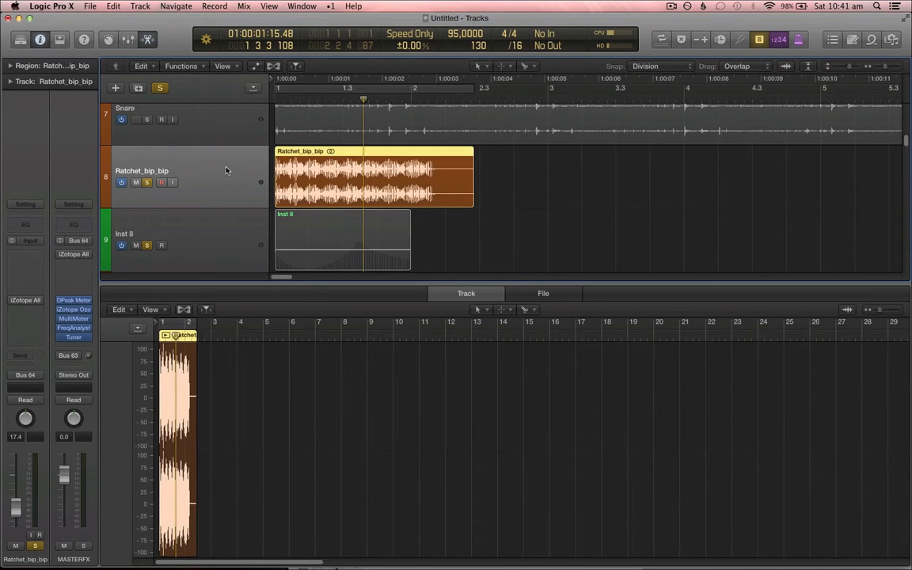
key(super+Left)
key(super+Up)
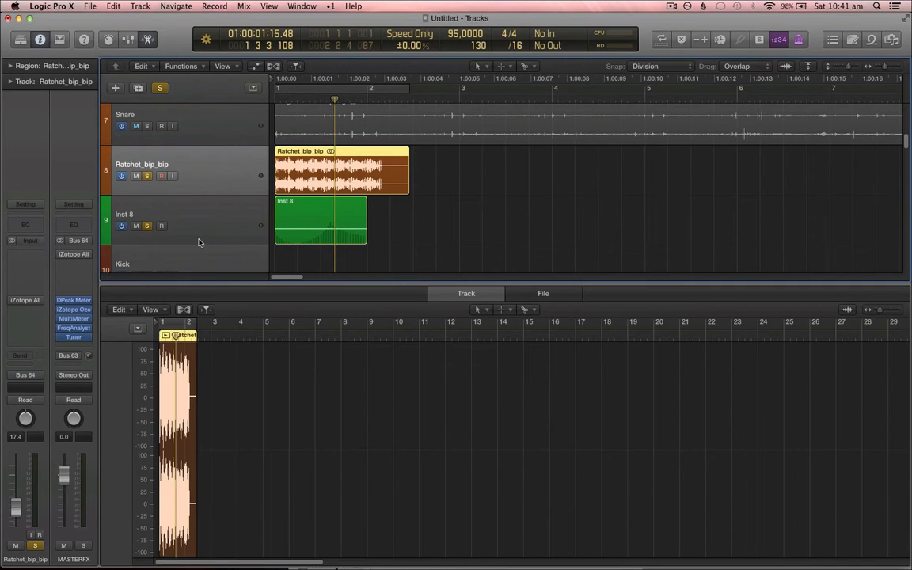
click(243, 202)
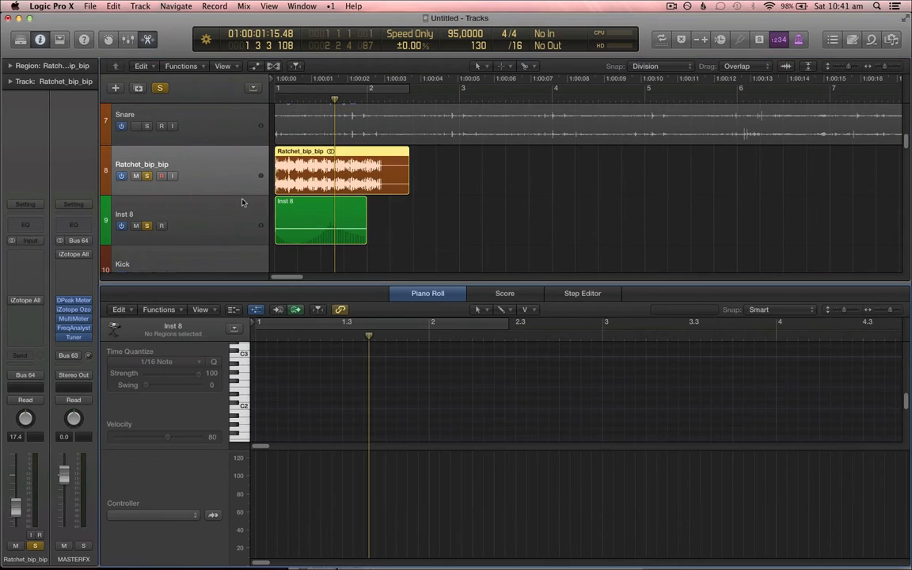
click(412, 290)
scroll(202, 146, up, 1)
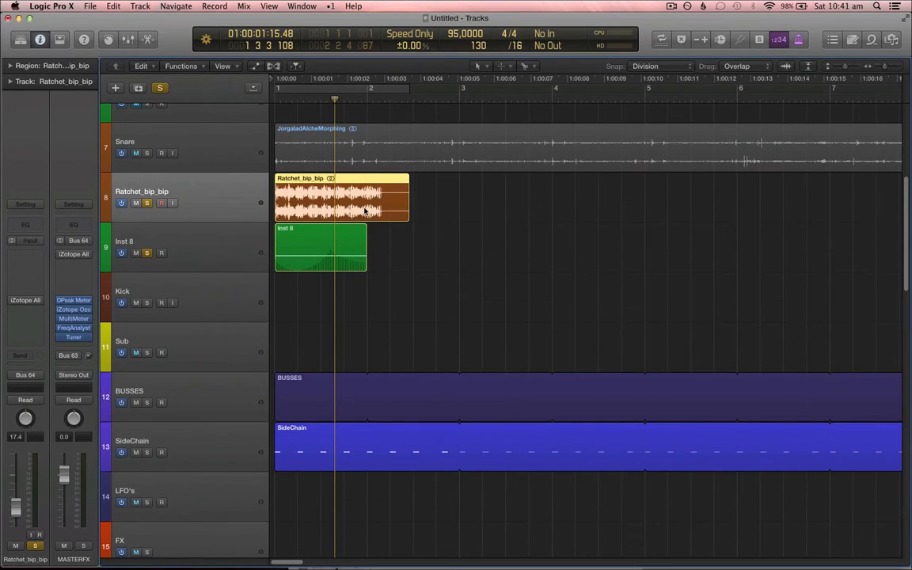
scroll(365, 210, up, 5)
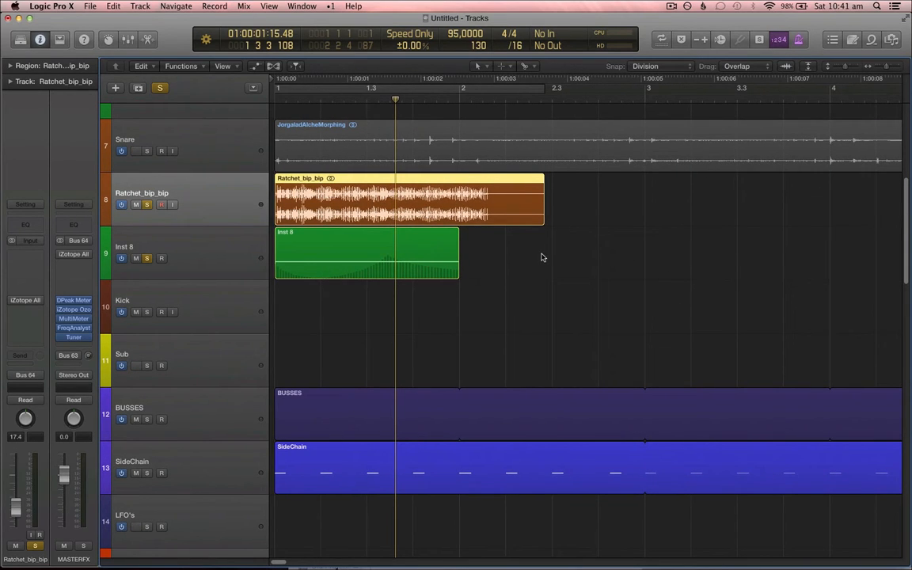
Step: Show the flex controls and set the Ratchet_bip_bip track's flex mode to Flex Pitch
key(super+f)
click(190, 212)
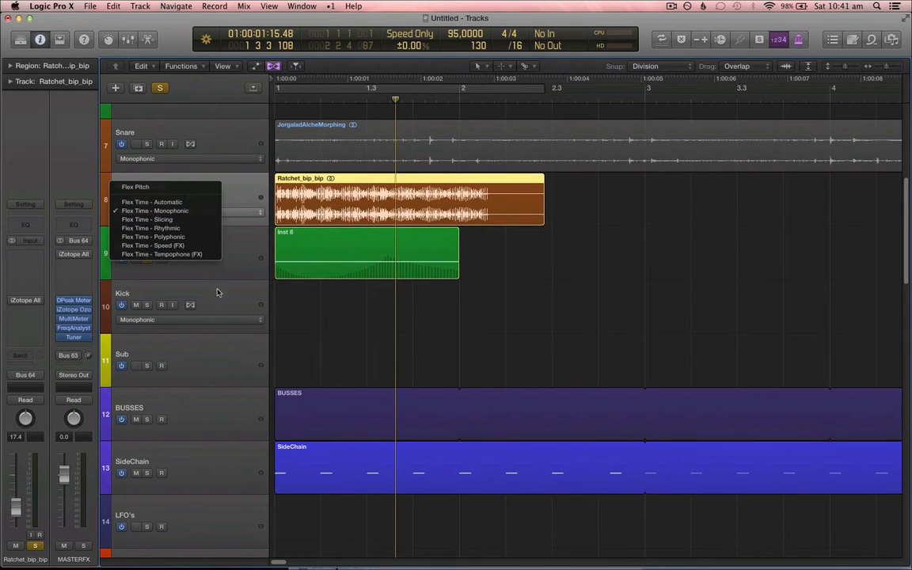
click(231, 256)
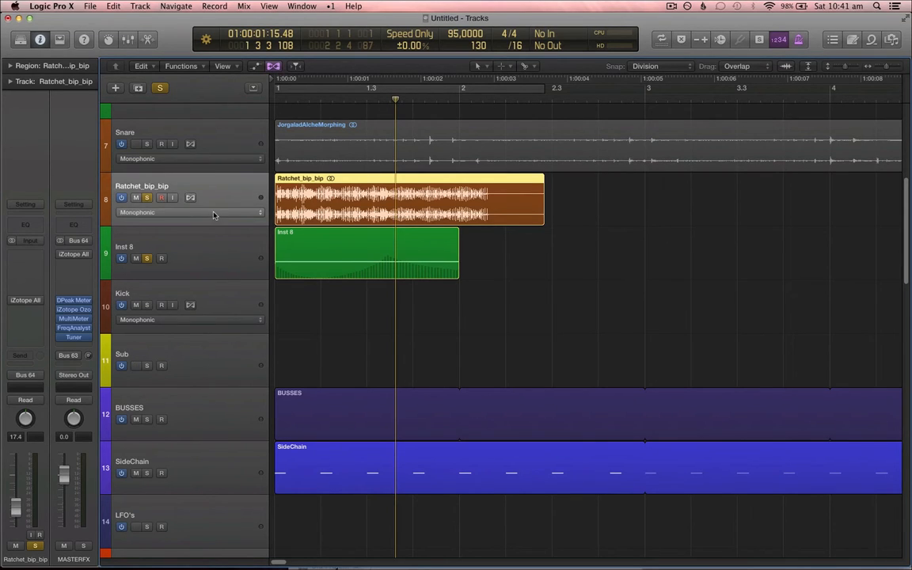
click(212, 212)
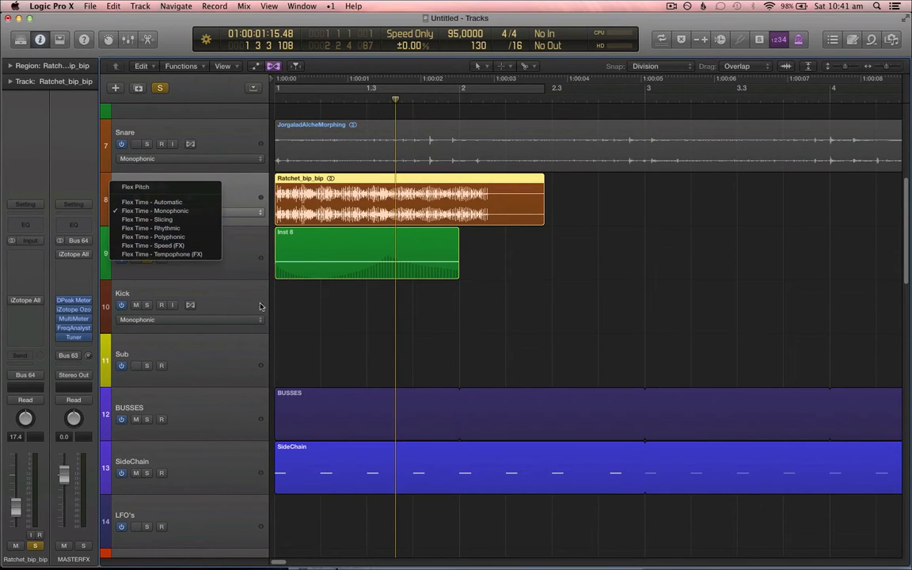
click(146, 187)
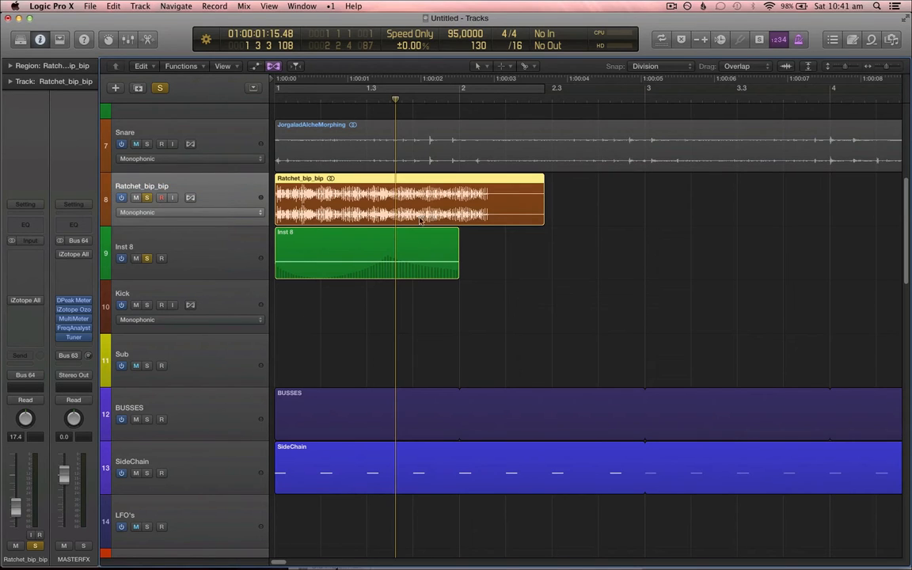
Step: Open the Ratchet_bip_bip region in the track editor and zoom in on it
double_click(314, 196)
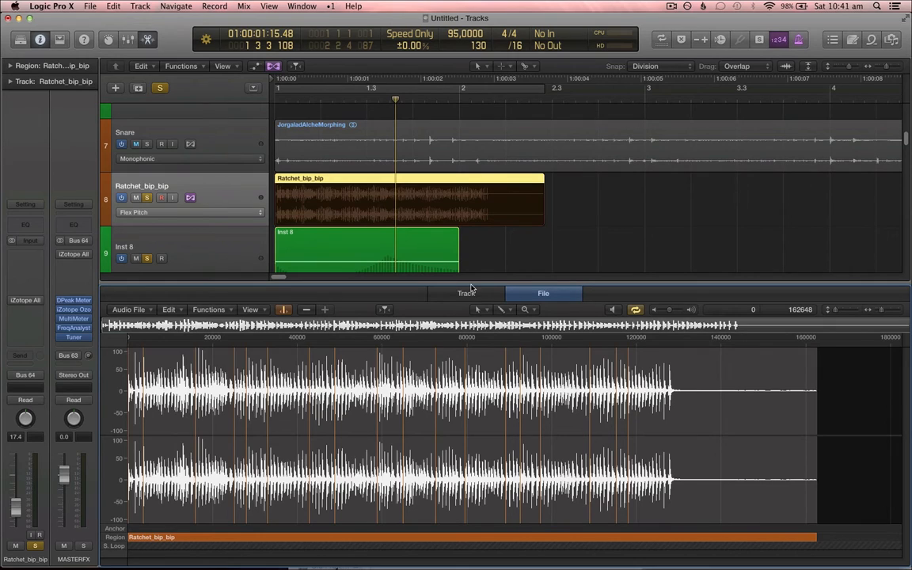
click(468, 293)
click(265, 423)
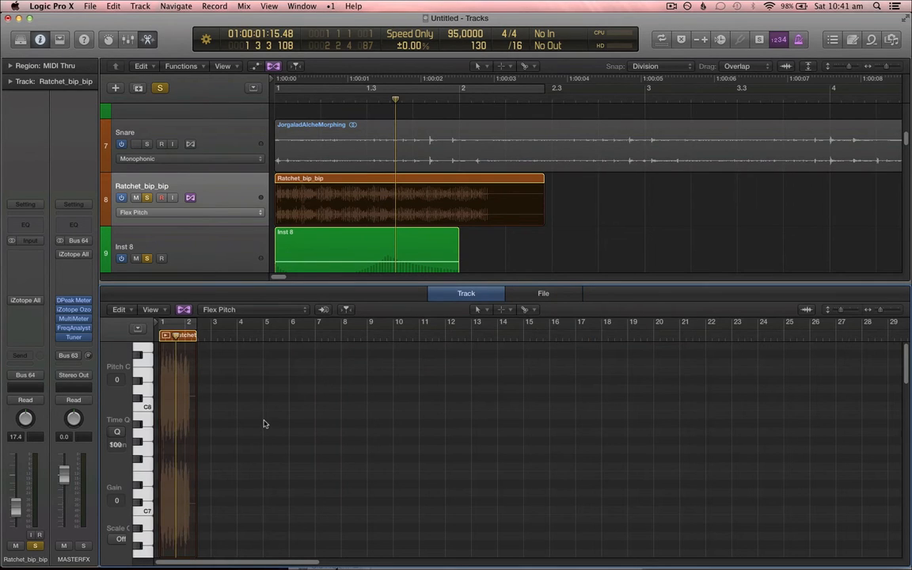
key(super+Right)
key(super+Right)
key(super+Right)
scroll(265, 423, left, 3)
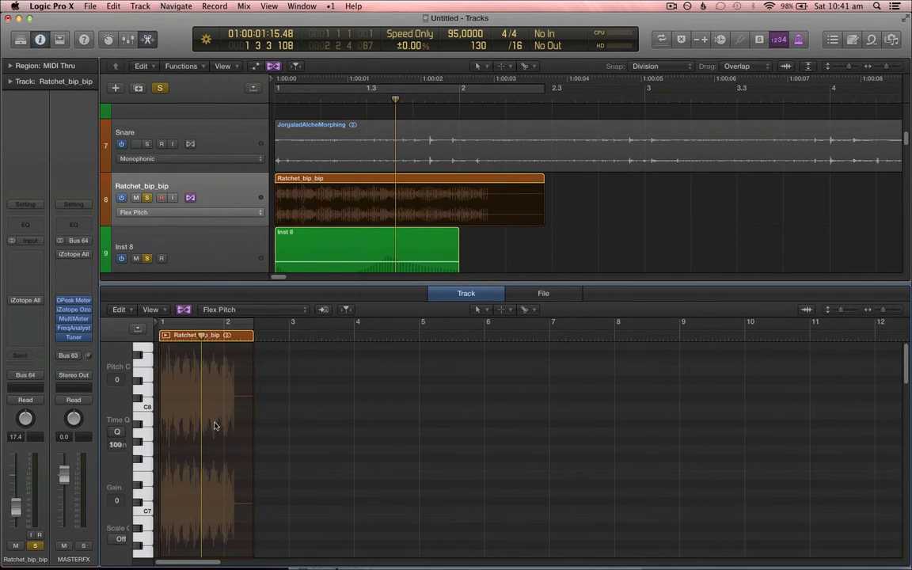
Step: Change the Ratchet_bip_bip track's flex mode to Flex Time - Speed (FX)
click(225, 212)
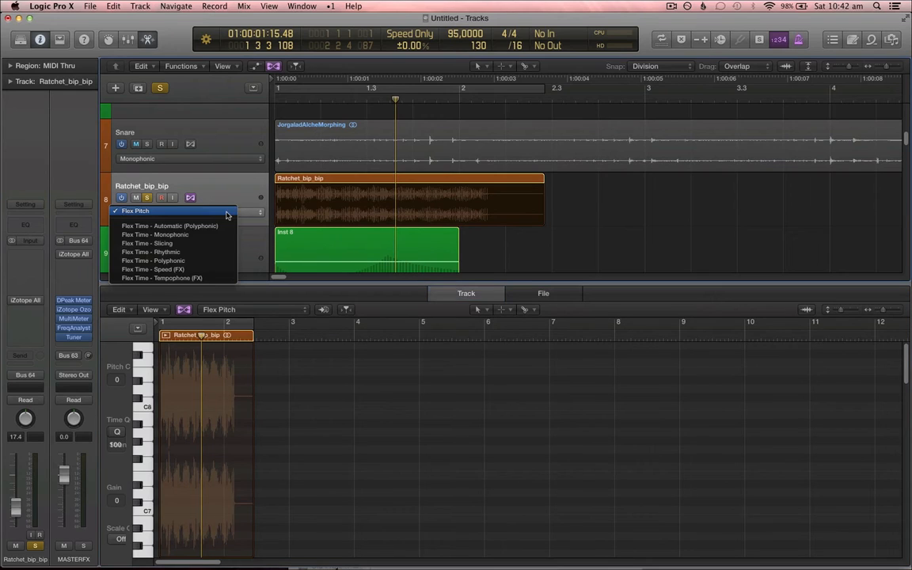
click(225, 272)
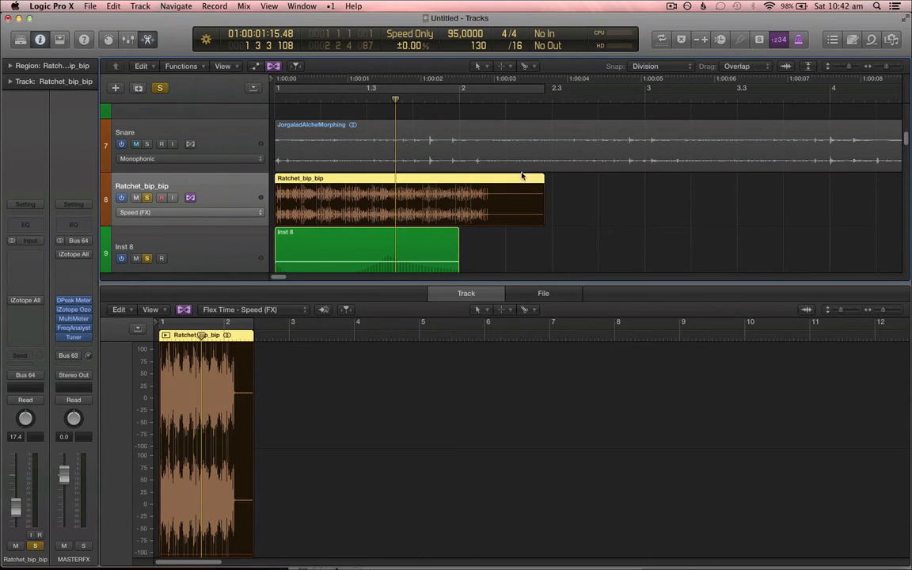
key(super+Left)
key(super+Left)
key(super+Left)
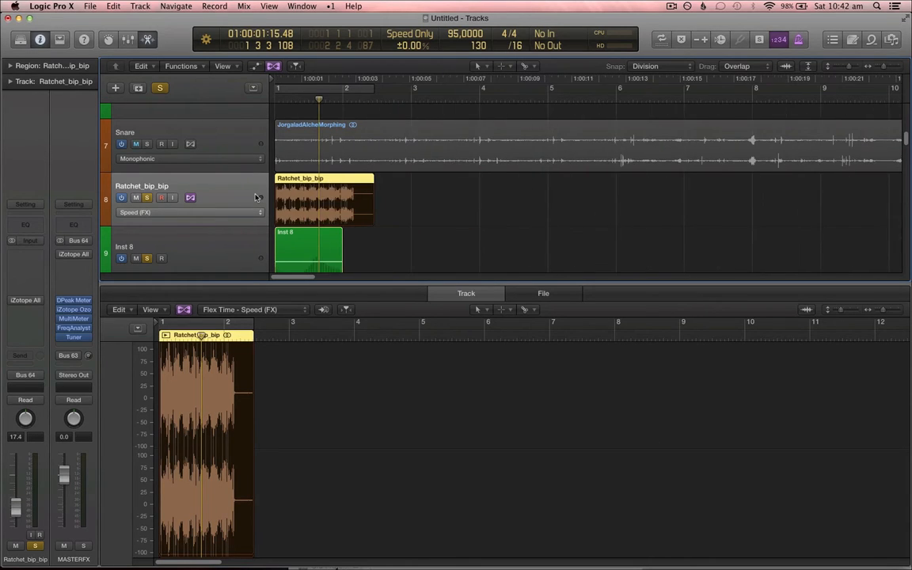
Step: Time-stretch the Ratchet_bip_bip region in Speed mode so it ends near bar 10, then play it from the start
scroll(395, 199, down, 1)
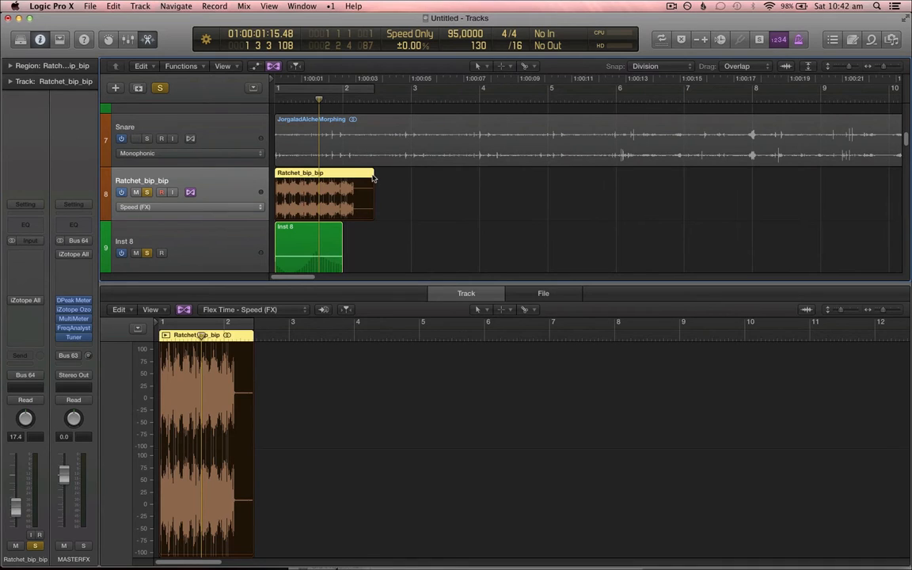
drag(372, 177, 900, 172)
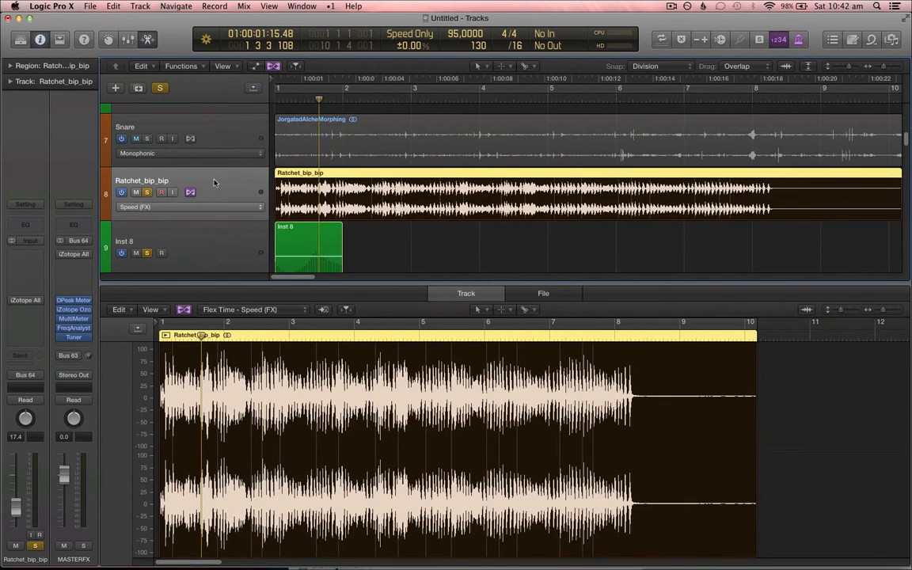
click(214, 183)
key(Return)
key(ctrl+s)
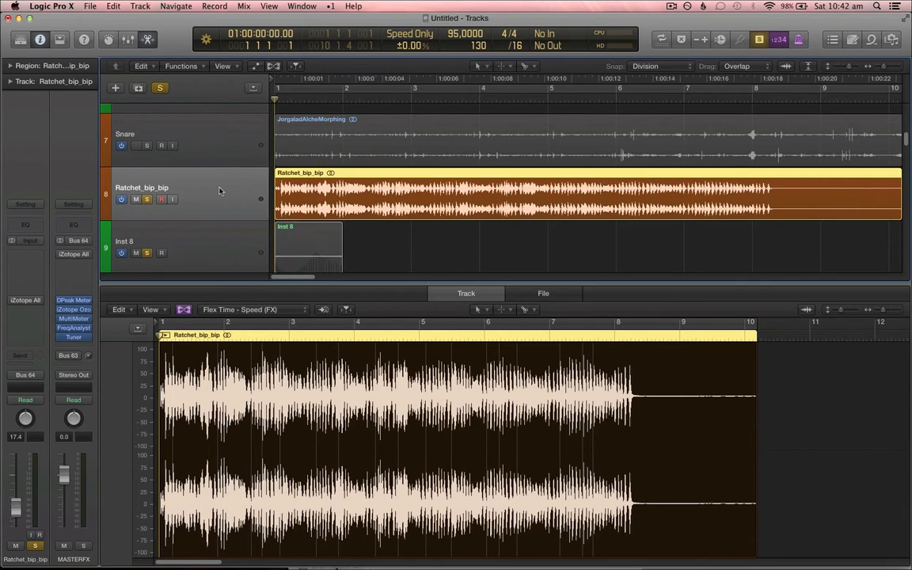
key(space)
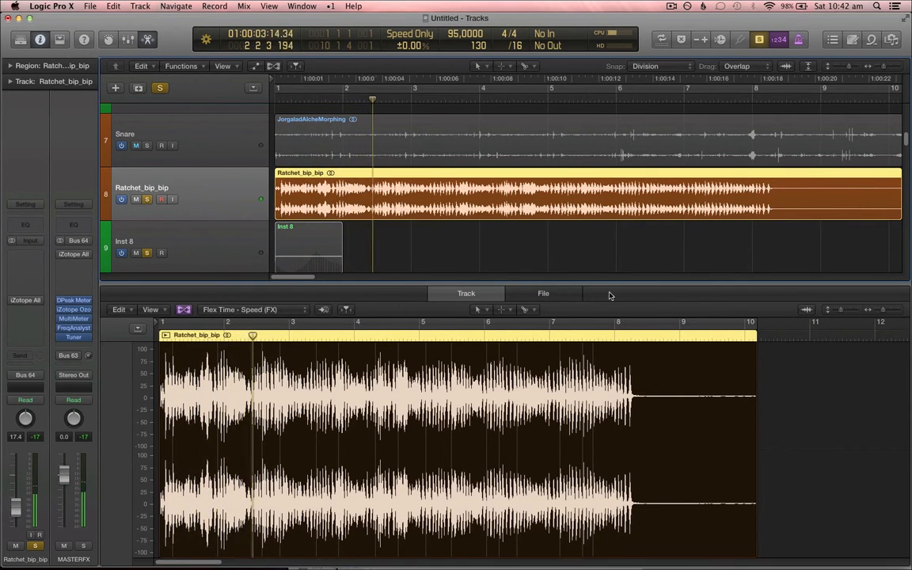
Step: Enlarge the tracks area, shorten the stretched region to end at bar 7, and cycle-play it
drag(607, 284, 564, 527)
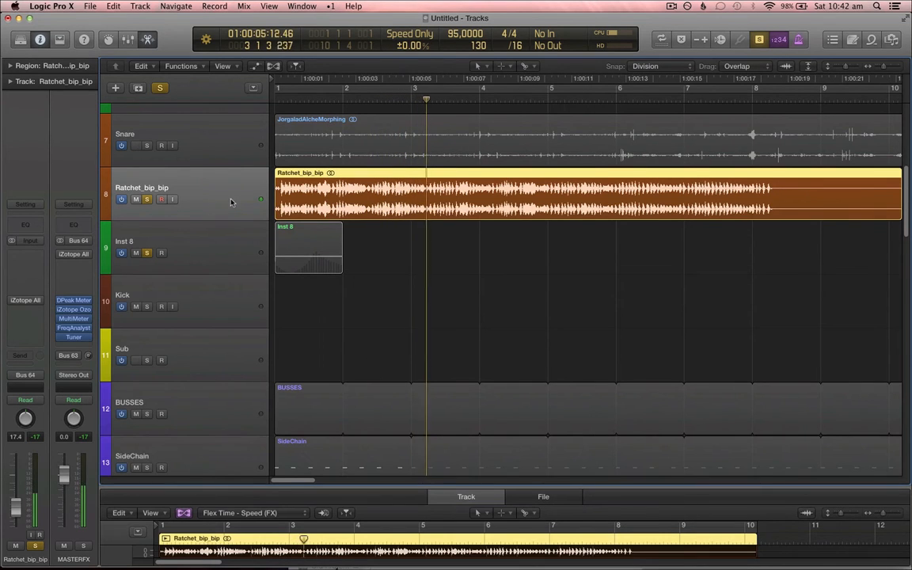
key(space)
key(super+Left)
key(super+Left)
key(super+Left)
key(super+f)
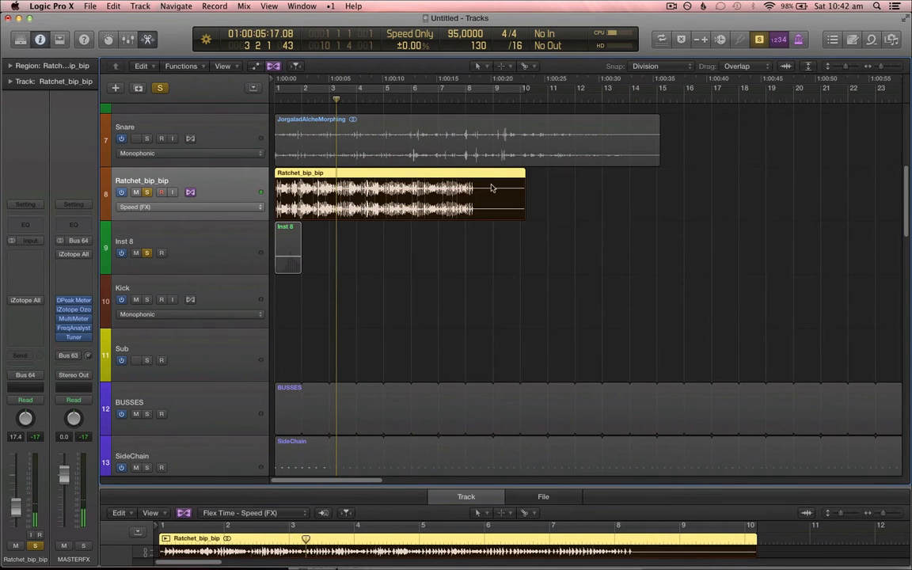
drag(522, 179, 437, 198)
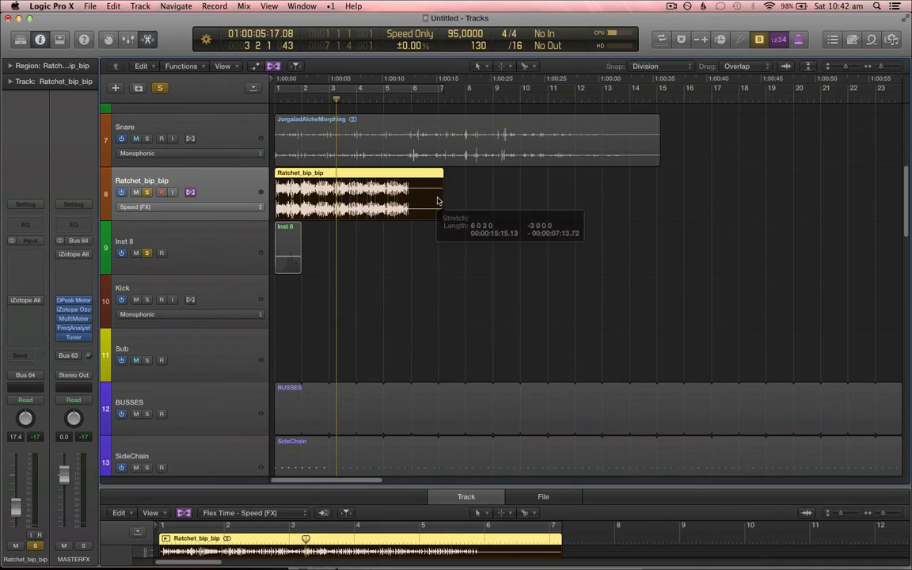
key(super+u)
key(space)
key(c)
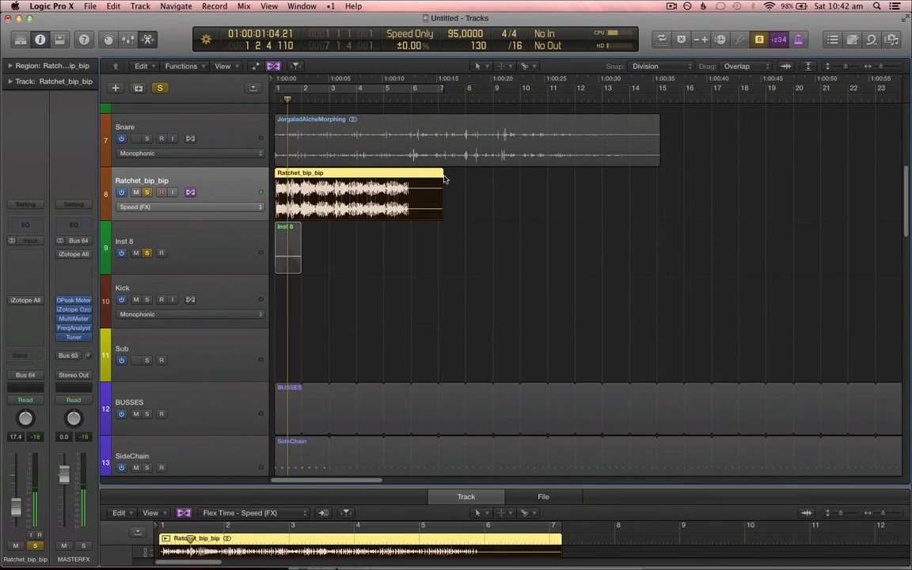
Step: Shorten the Ratchet_bip_bip region further so it ends at bar 5 and set the cycle range to the region
drag(441, 190, 403, 190)
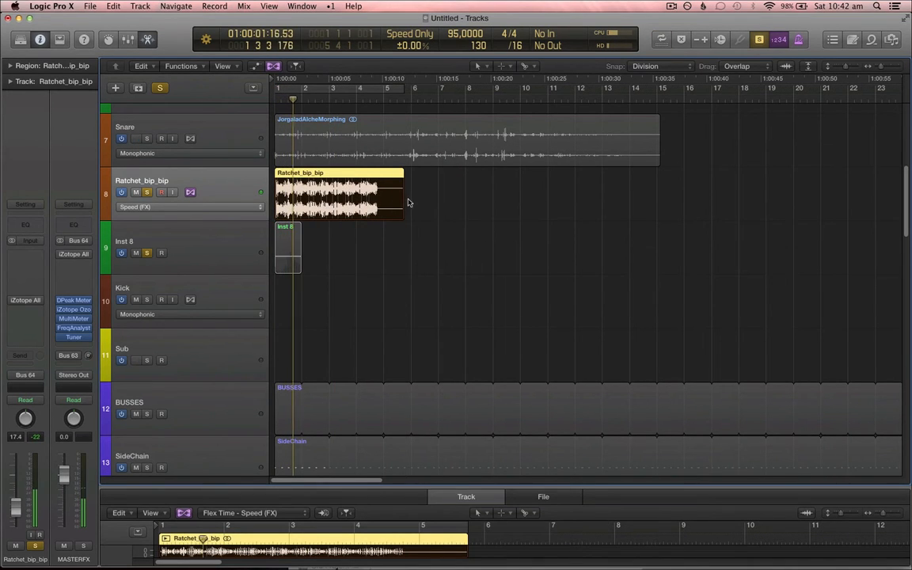
key(super+u)
key(c)
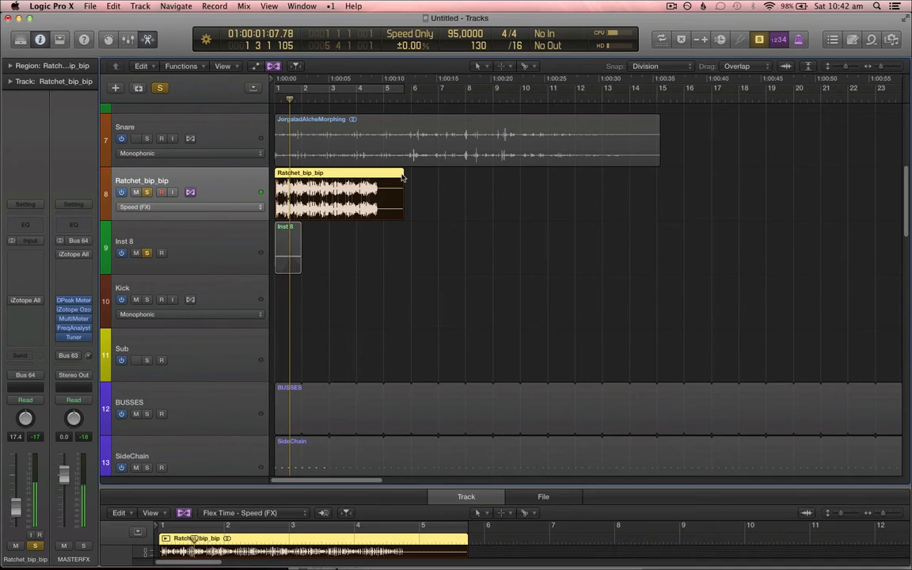
drag(402, 177, 384, 192)
key(super+u)
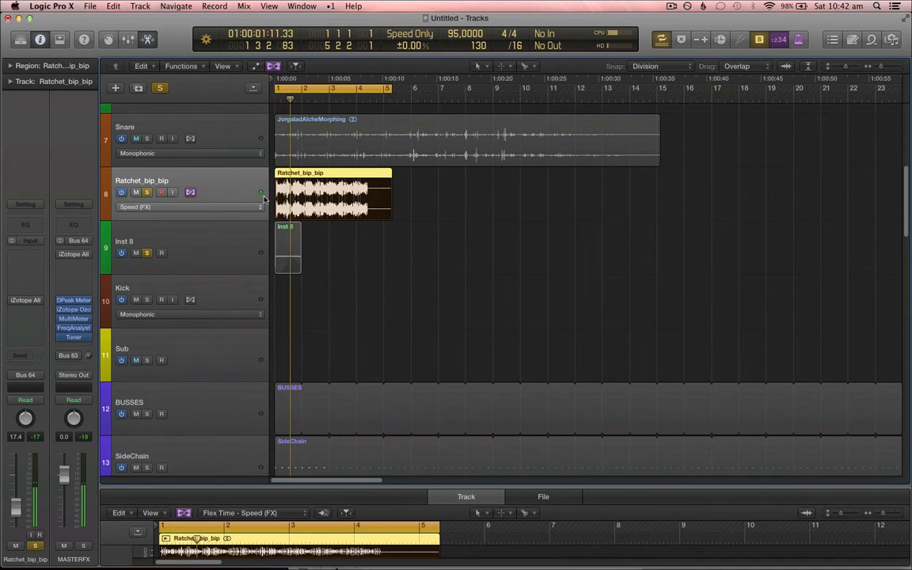
Step: Bounce the region in place to a new track named Ratchet_bip_bip_bip, muting the source
key(c)
key(super+f)
key(ctrl+b)
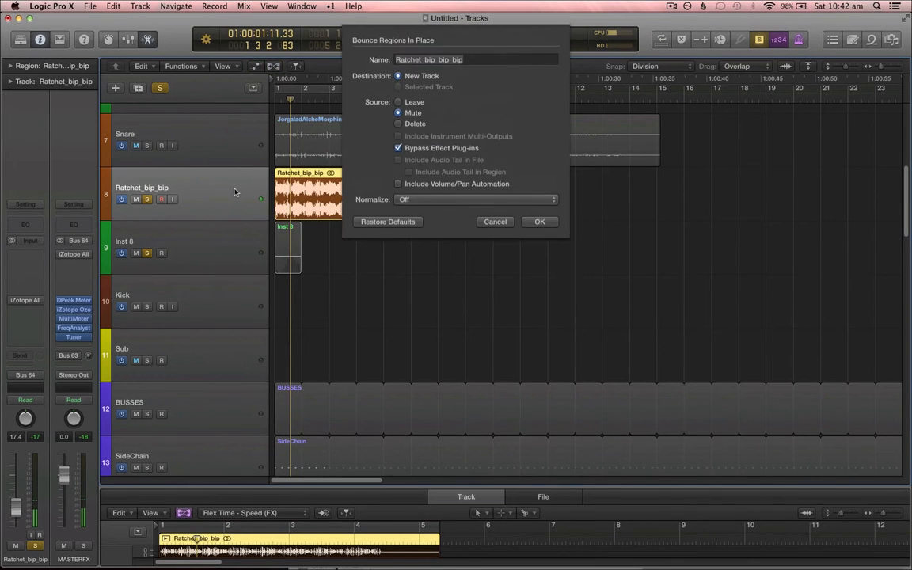
key(Return)
Step: Set the Ratchet_bip_bip track's flex mode to Flex Time - Tempophone (FX)
click(239, 193)
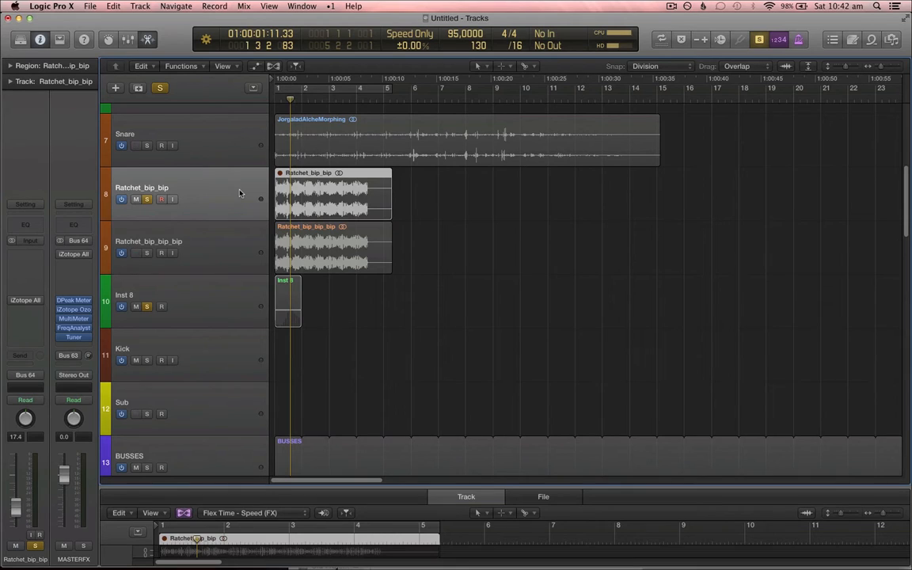
click(239, 193)
key(super+f)
click(238, 206)
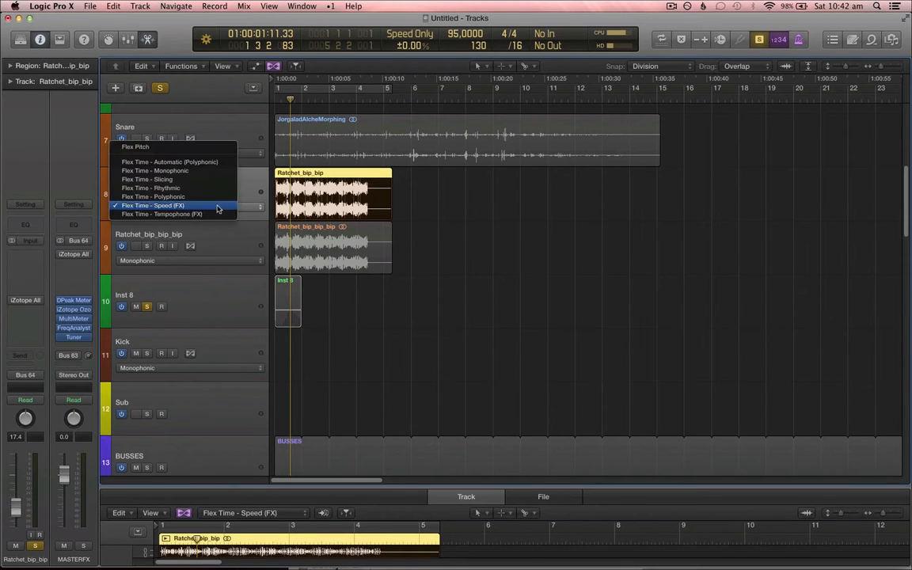
click(218, 214)
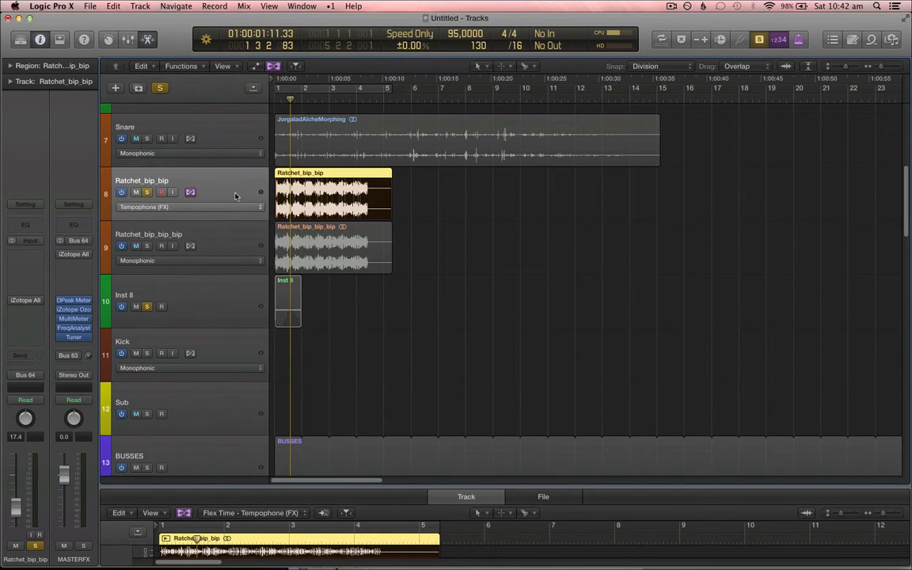
Step: Stretch the Ratchet_bip_bip region in Tempophone mode to end around bar 19 and play it back
key(space)
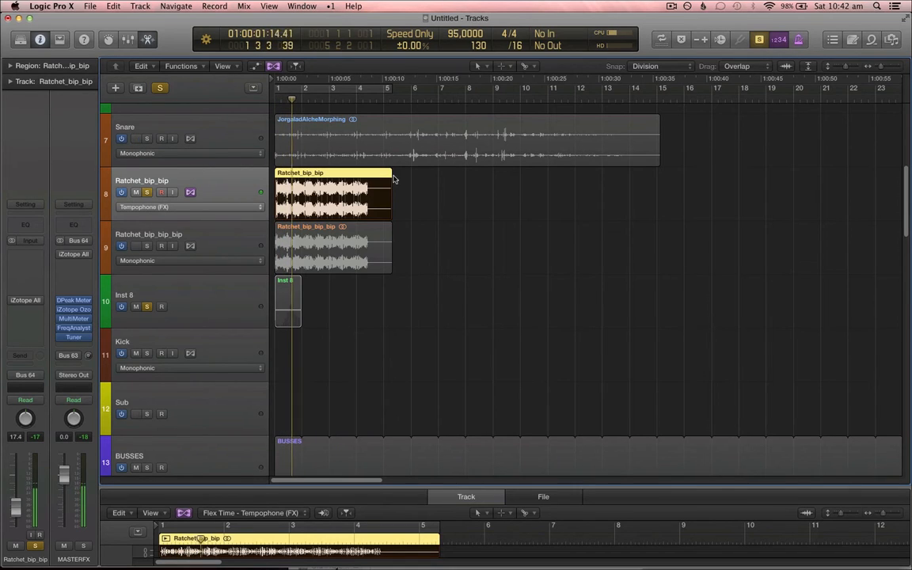
drag(391, 193, 481, 192)
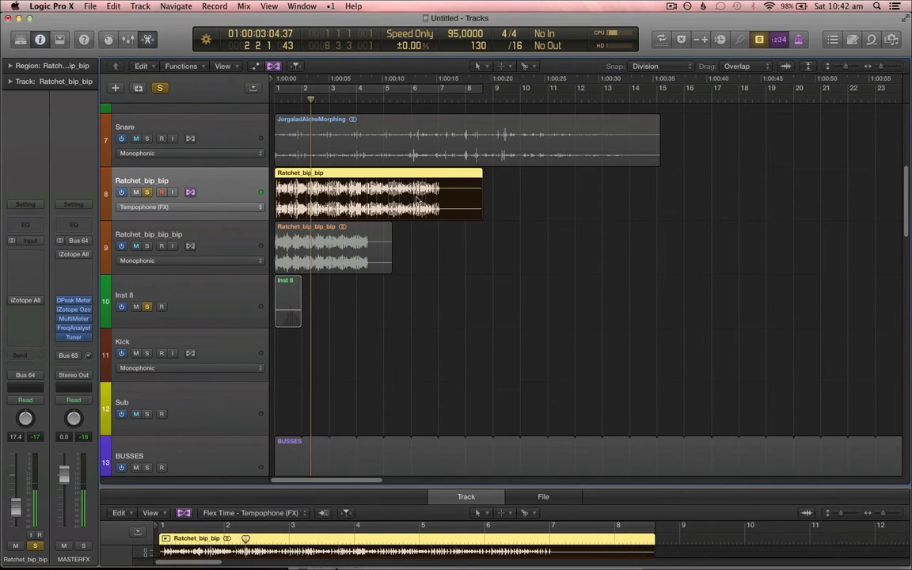
key(space)
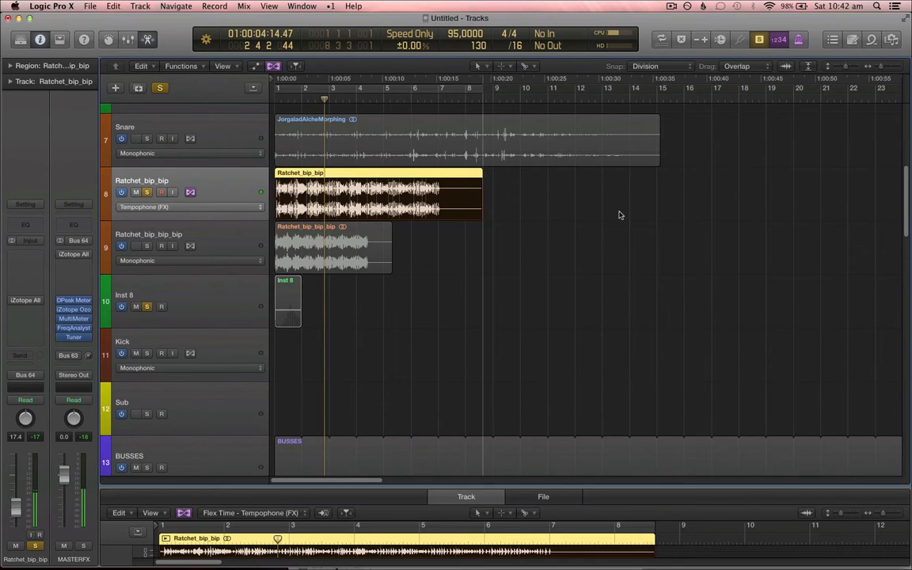
drag(481, 204, 787, 204)
key(Return)
key(space)
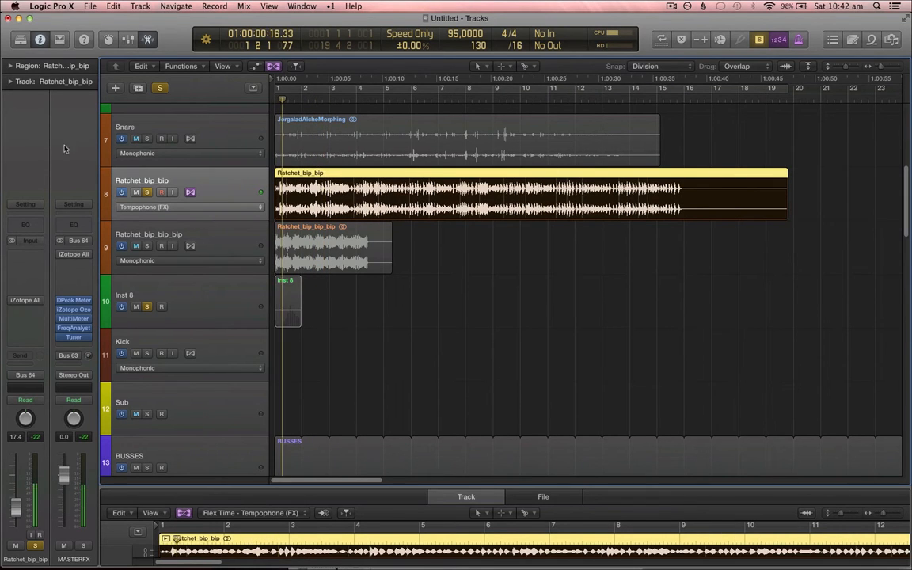
Step: Open the track inspector and set the Tempophone Grain Size to 150 ms, then play back
click(10, 83)
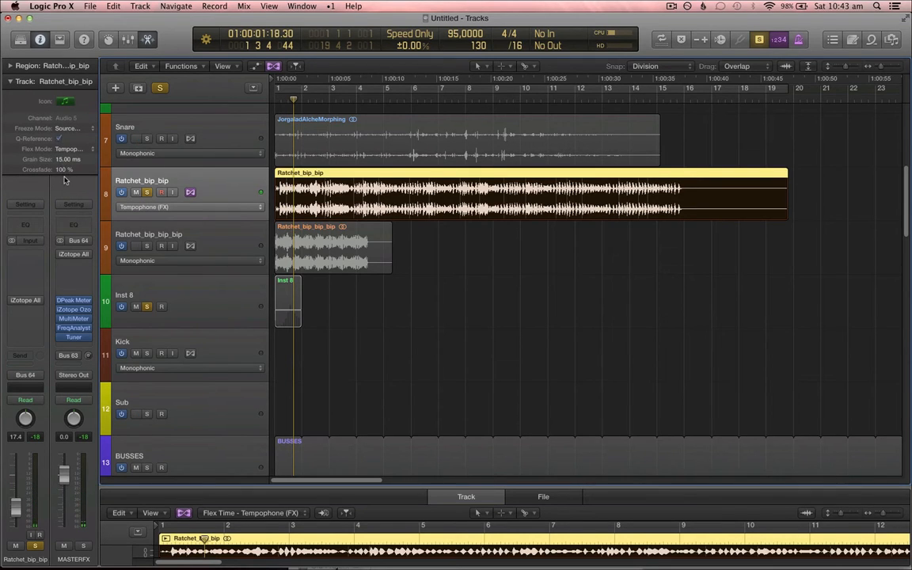
key(space)
key(Return)
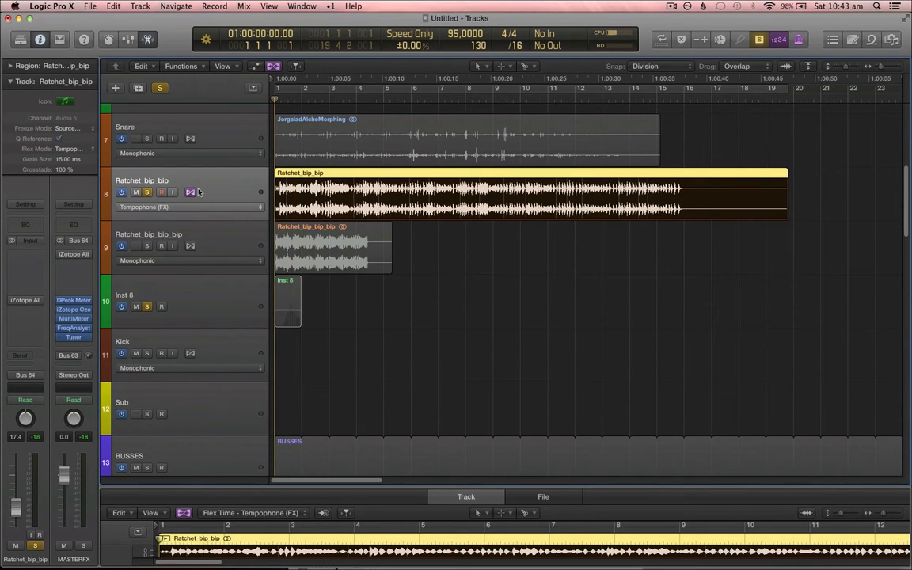
key(space)
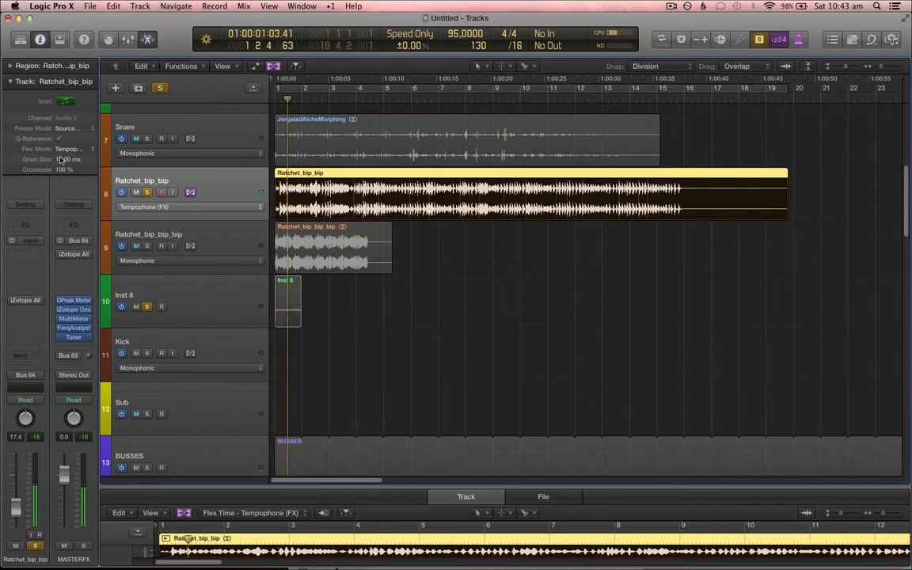
drag(68, 159, 80, 117)
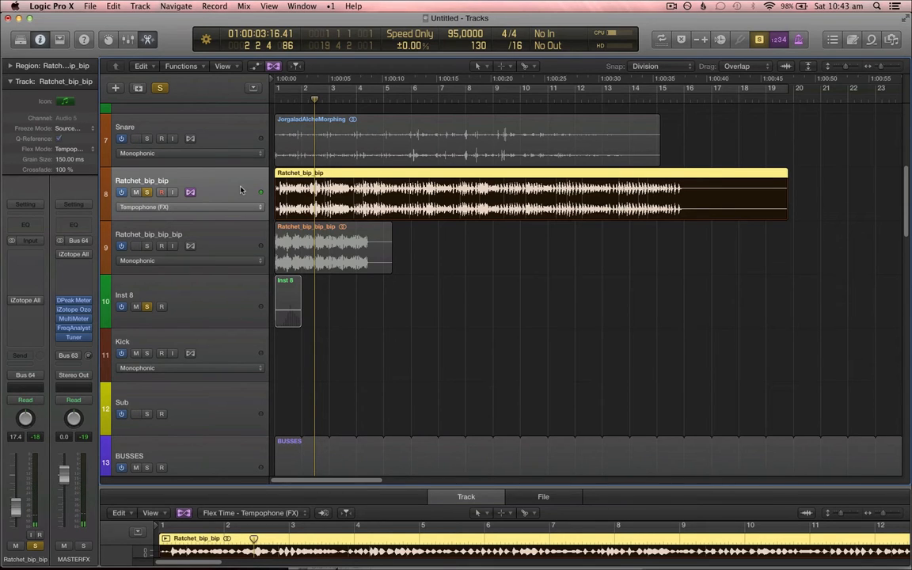
key(Return)
key(space)
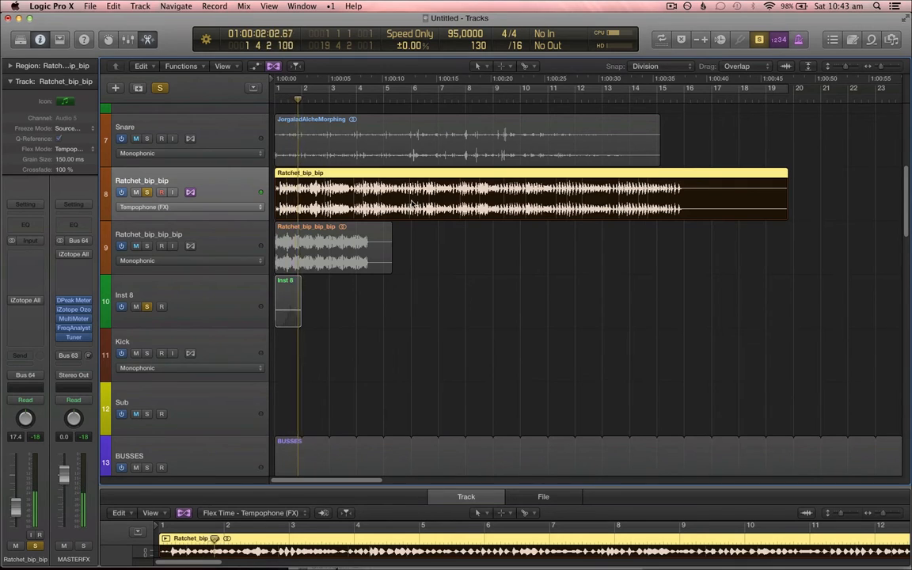
Step: Bounce the stretched Ratchet_bip_bip region in place to a new track
key(super+f)
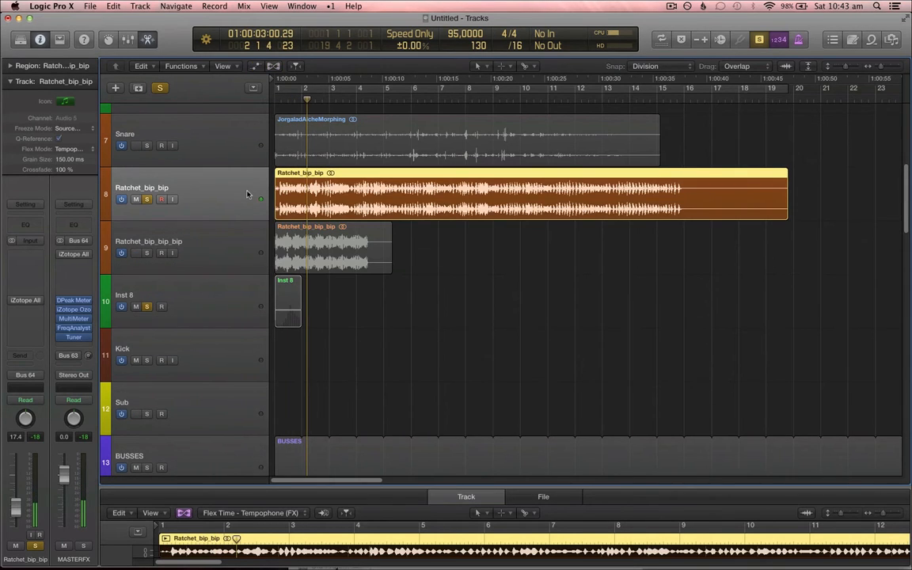
key(ctrl+b)
key(Escape)
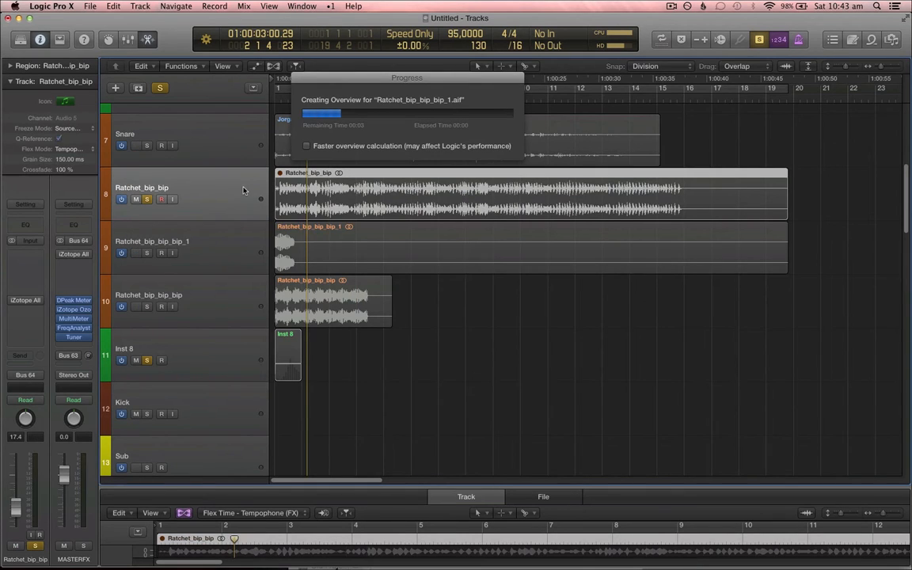
Step: Change the Ratchet_bip_bip track's flex mode to Flex Time - Speed (FX)
click(244, 190)
key(super+f)
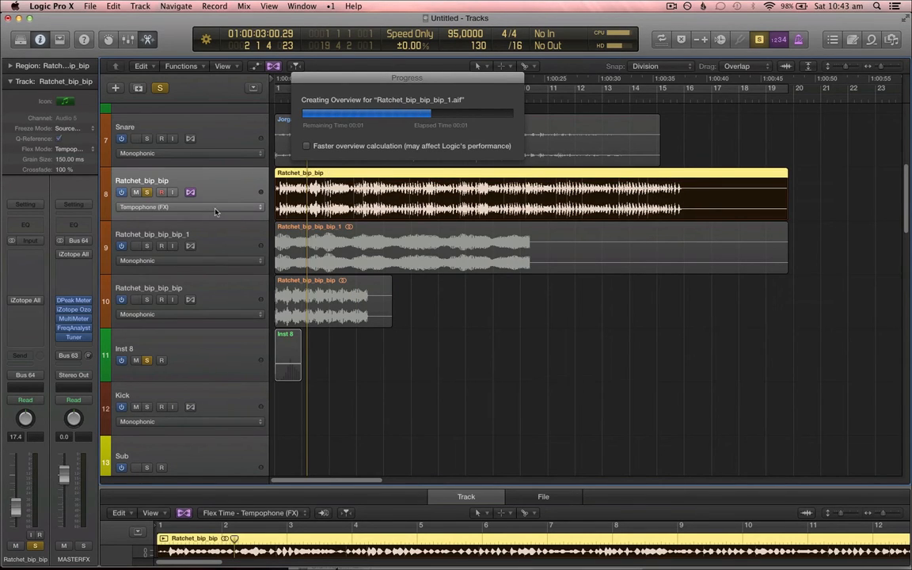
click(215, 212)
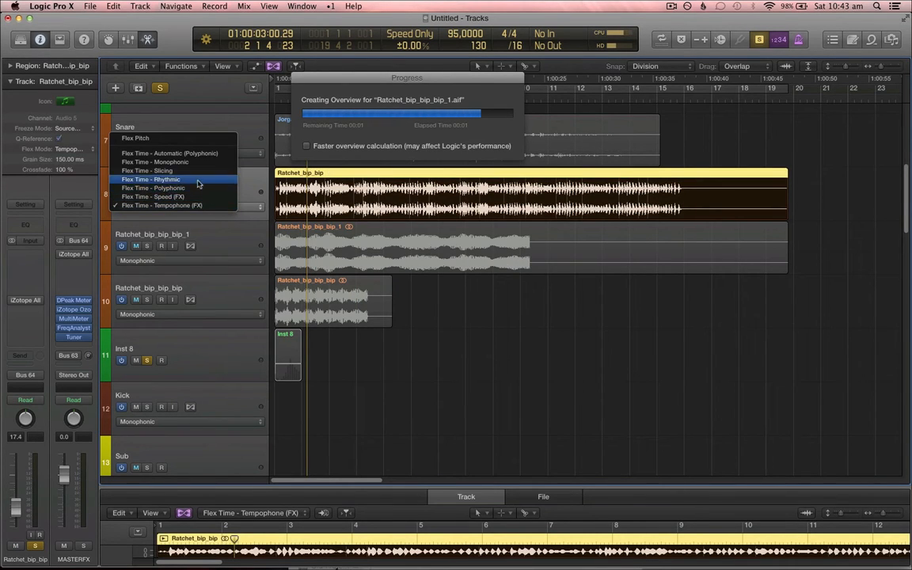
click(213, 199)
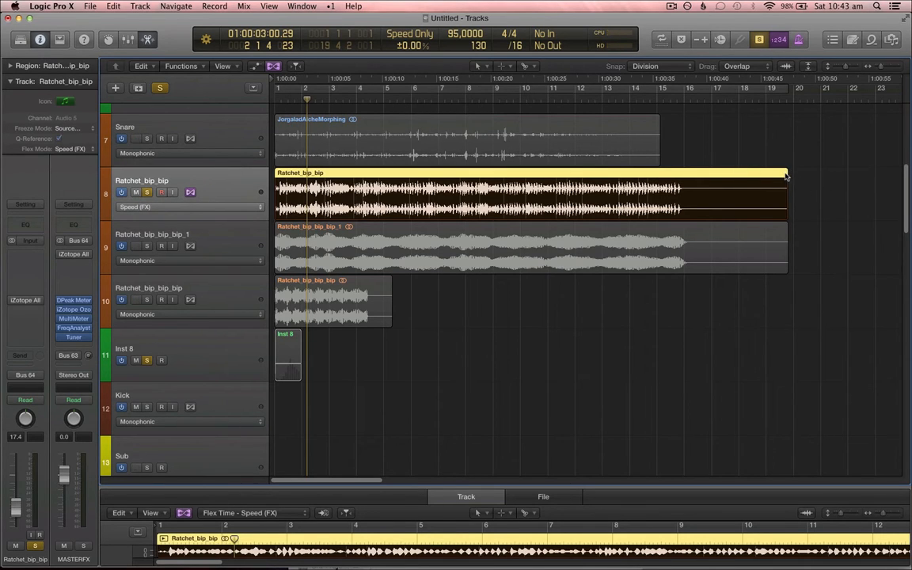
Step: Compress the Ratchet_bip_bip region to end at bar 4, set the cycle to it, and play
drag(785, 176, 361, 212)
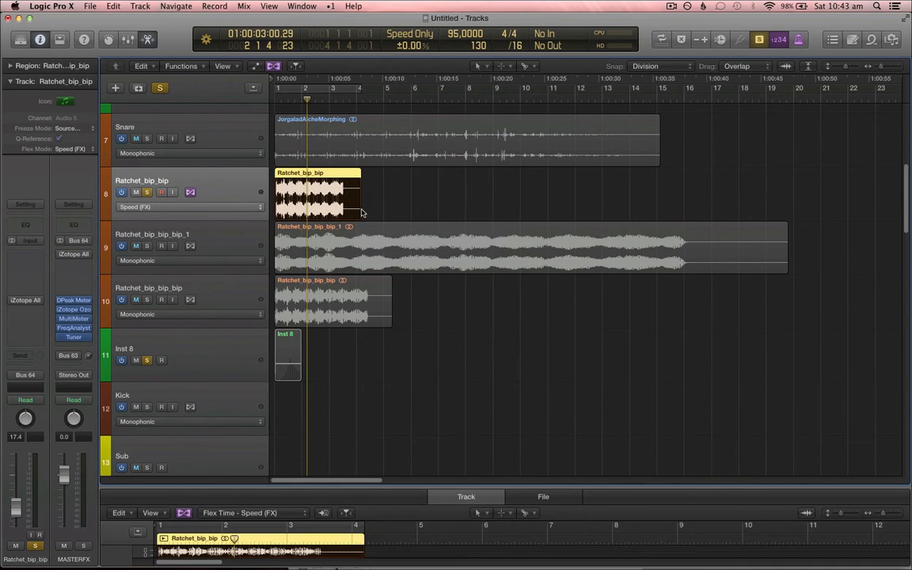
key(super+u)
key(space)
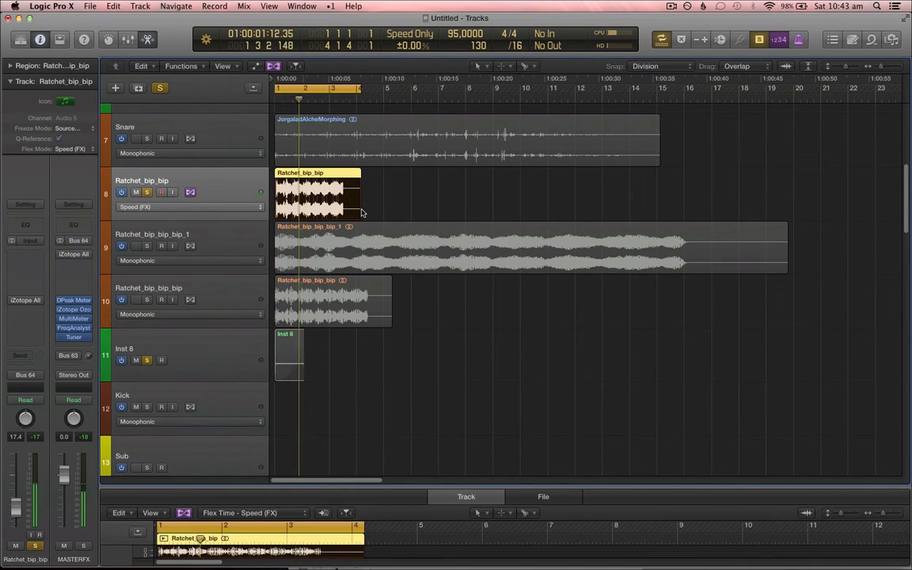
Step: Bounce the compressed Ratchet_bip_bip region in place to another new track
key(super+Right)
key(c)
key(a)
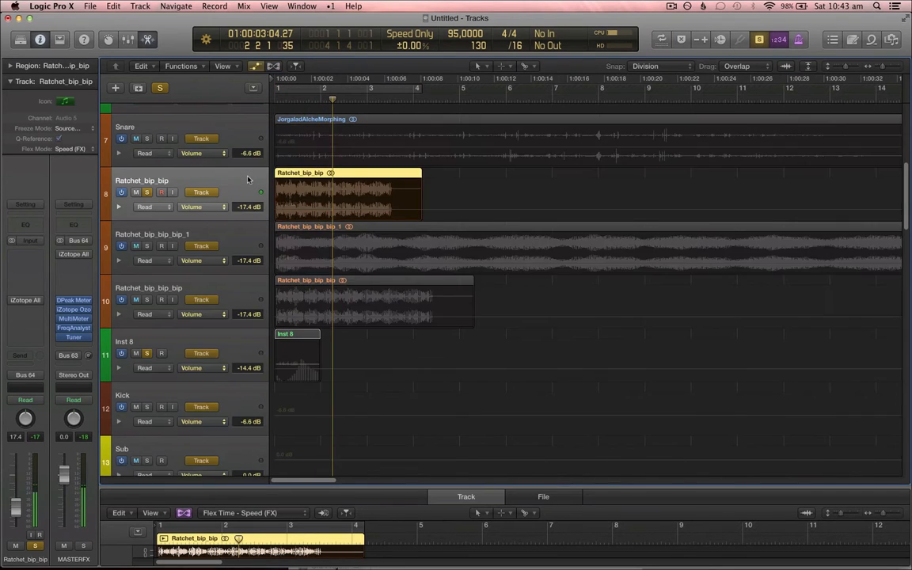
key(a)
key(ctrl+b)
key(Return)
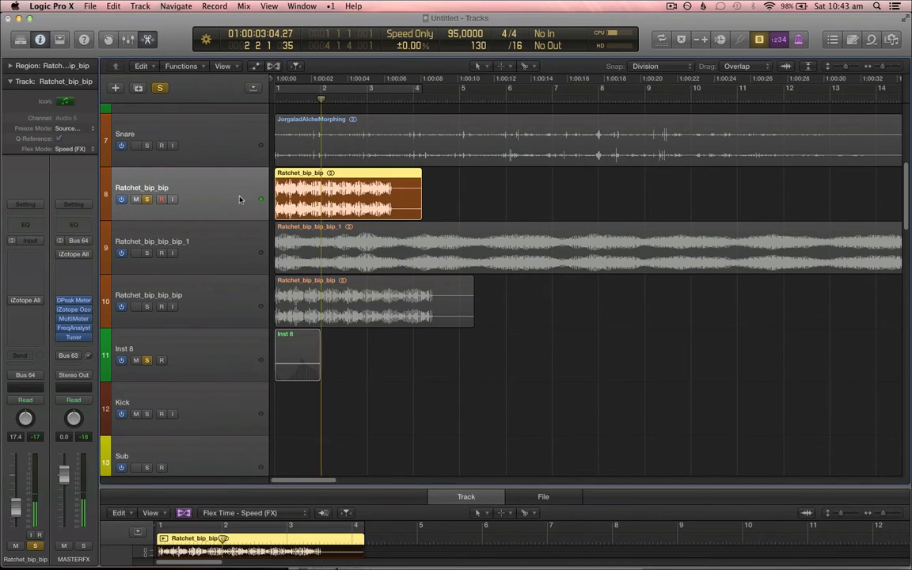
Step: Lengthen the Inst 8 MIDI region to about bar 3.3 and open it in a Piano Roll window
click(250, 417)
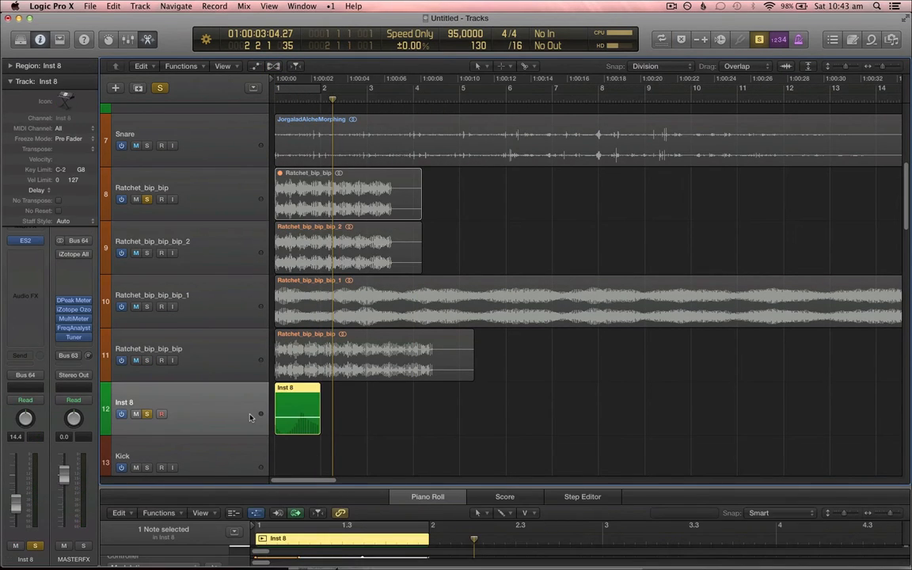
drag(320, 428, 403, 427)
key(super+4)
click(226, 249)
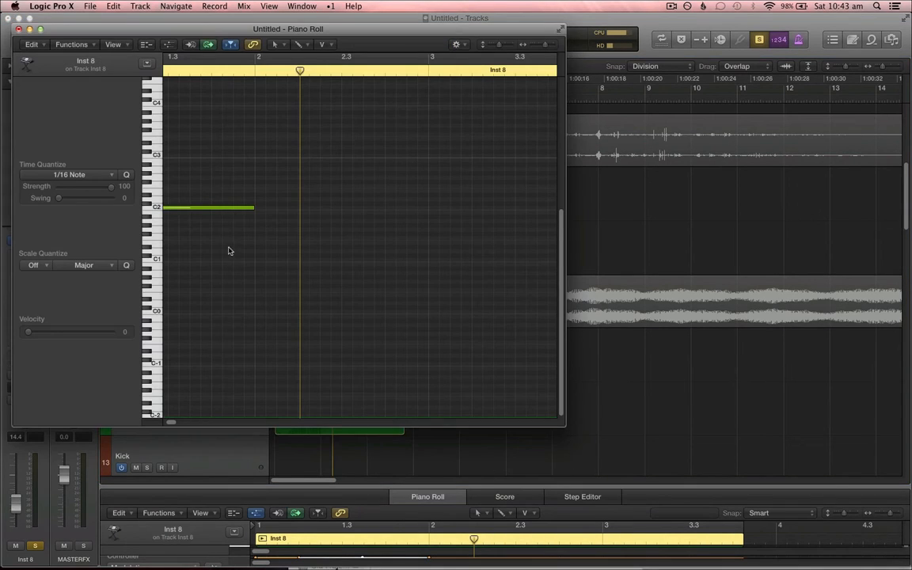
Step: Lengthen the long C2 note so it ends at about bar 3
drag(252, 212, 418, 253)
scroll(364, 286, left, 3)
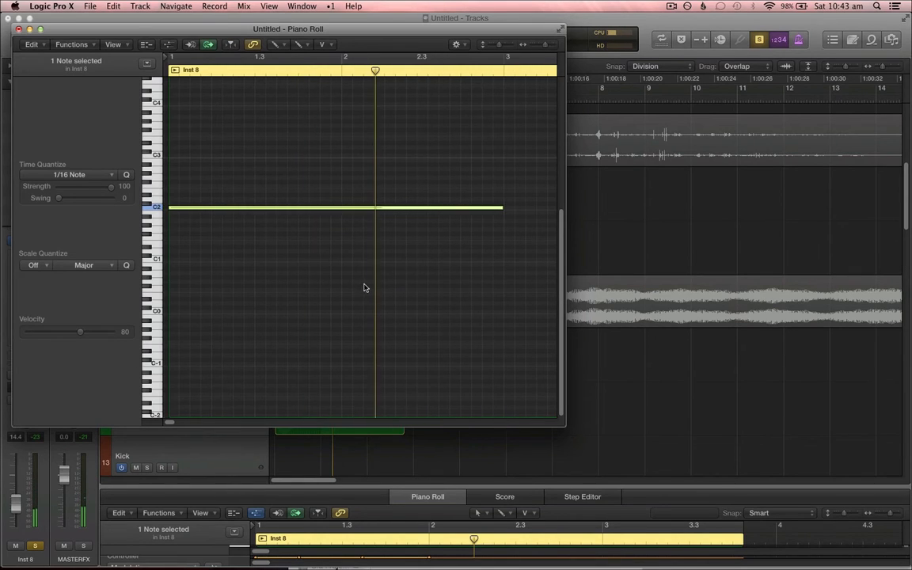
scroll(412, 281, up, 3)
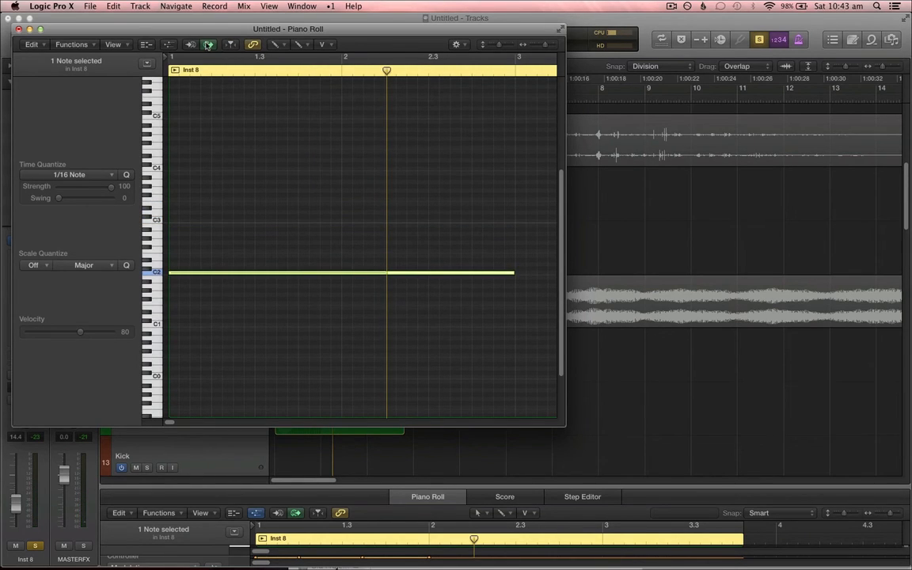
Step: Draw a second note around A2 starting at bar 2
click(345, 234)
key(t)
key(t)
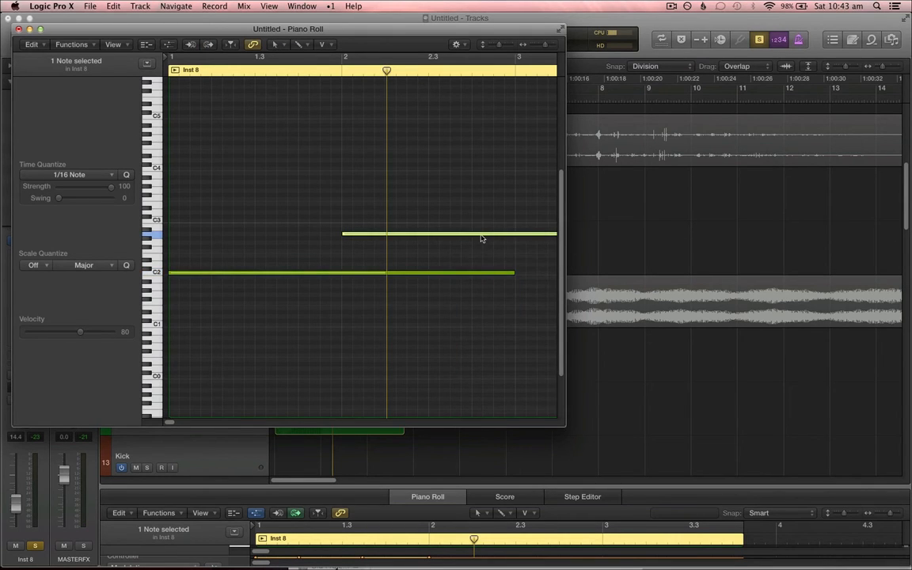
key(super+Left)
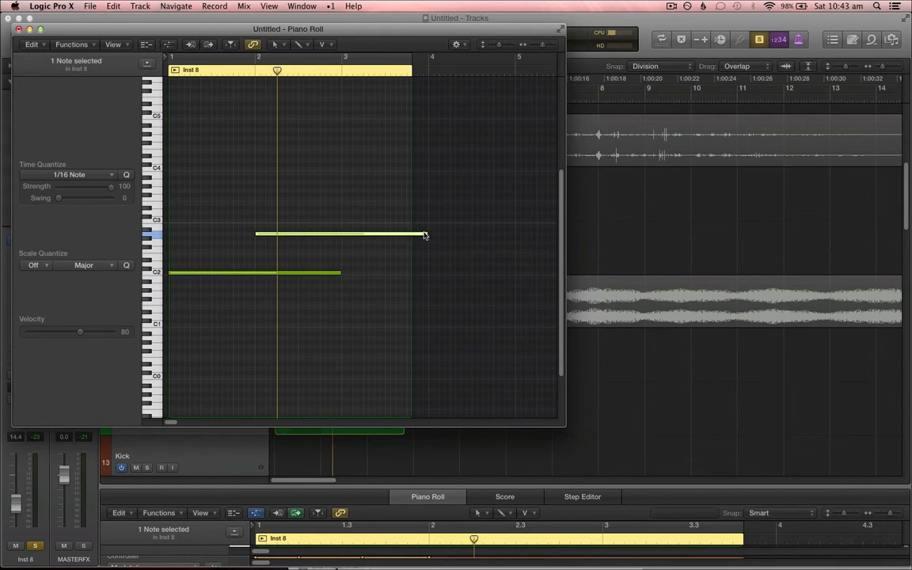
Step: Shorten that note to about two beats and transpose it down two semitones
drag(424, 235, 295, 263)
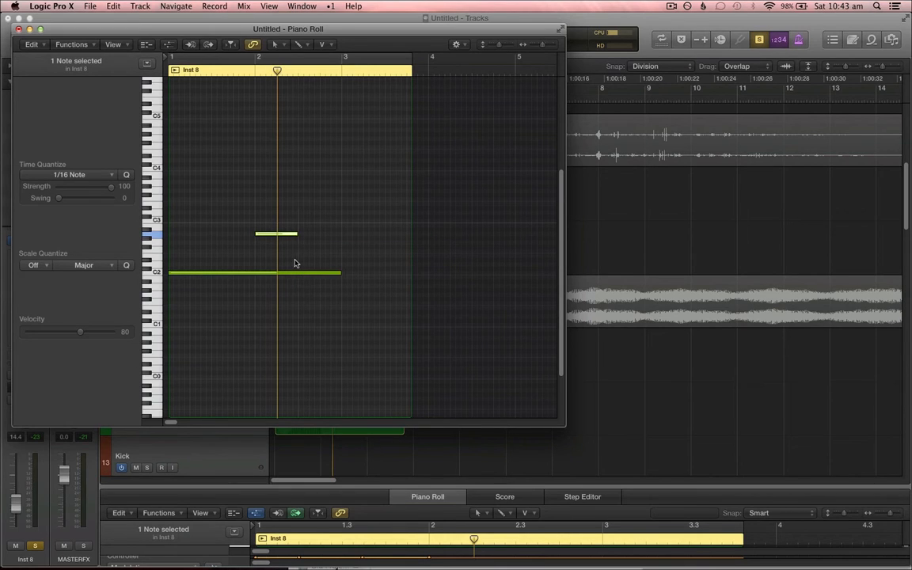
key(alt+Down)
key(alt+Down)
Step: With the Pencil tool, add a C3 note starting at about bar 1.3
key(t)
key(p)
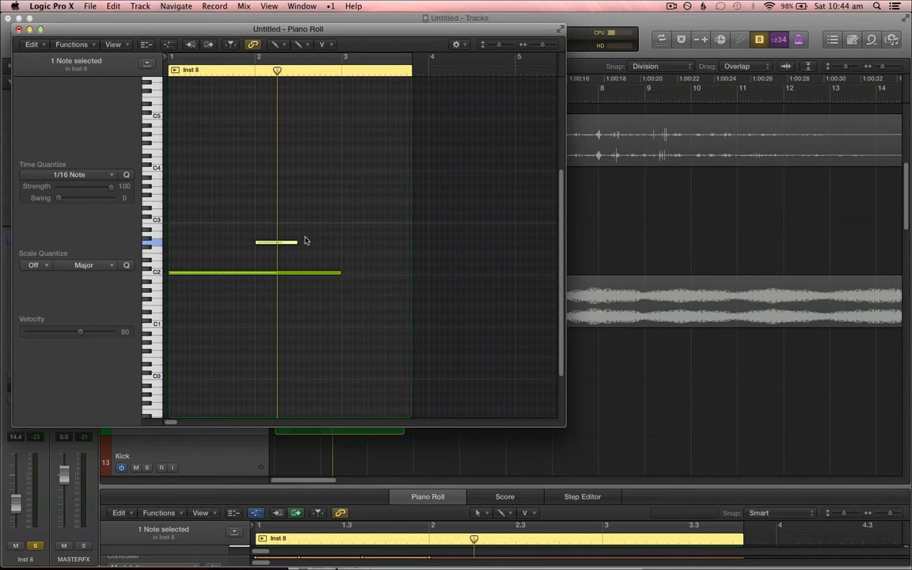
click(211, 221)
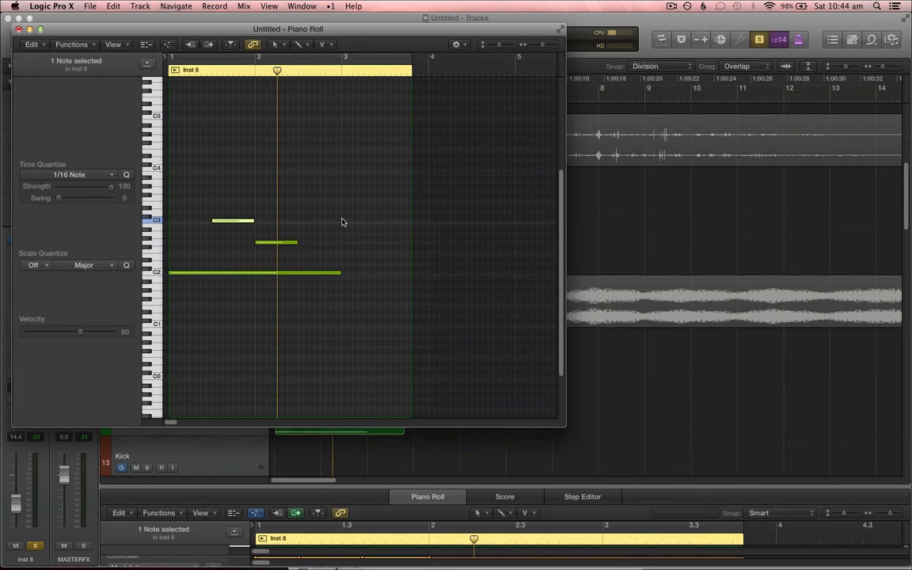
Step: Open the Inst 8 ES2 plug-in window to inspect it, then close it
drag(136, 30, 419, 50)
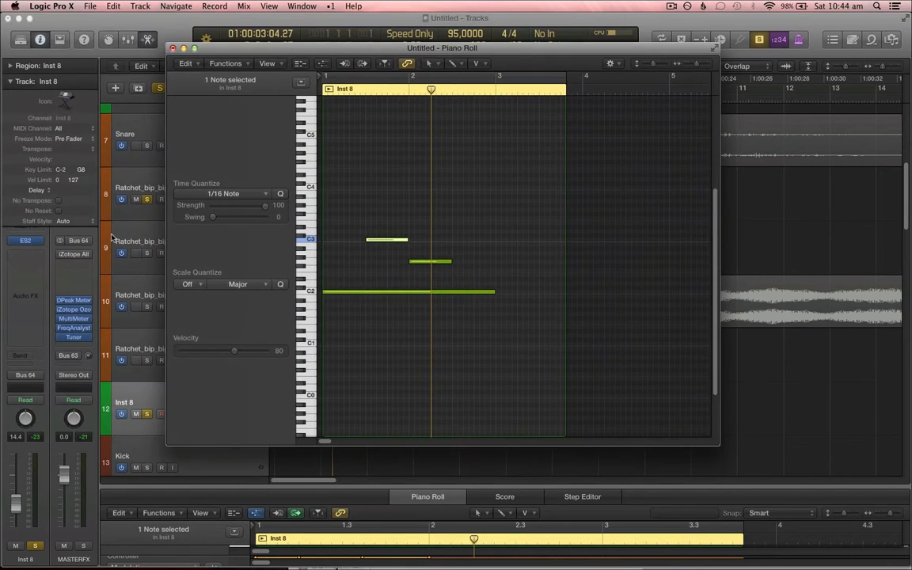
click(27, 241)
click(26, 241)
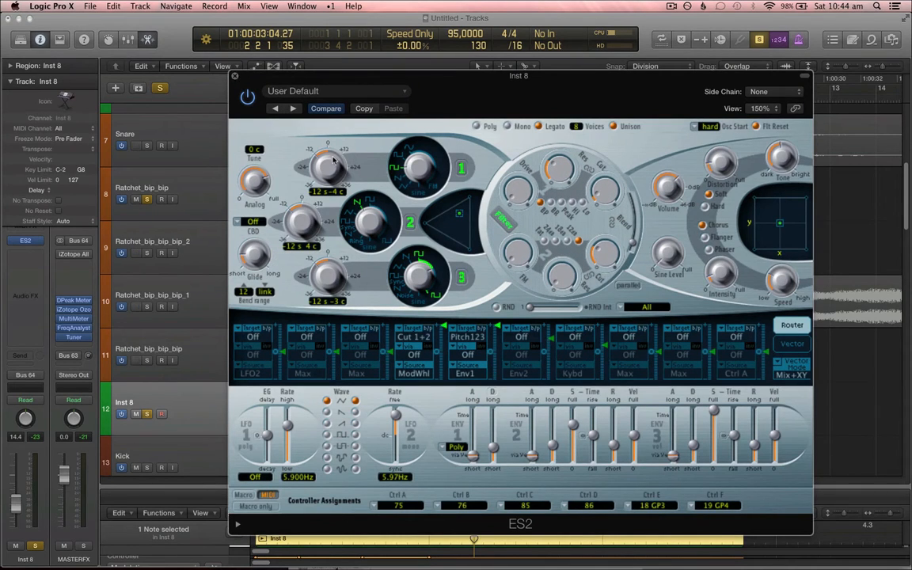
click(234, 75)
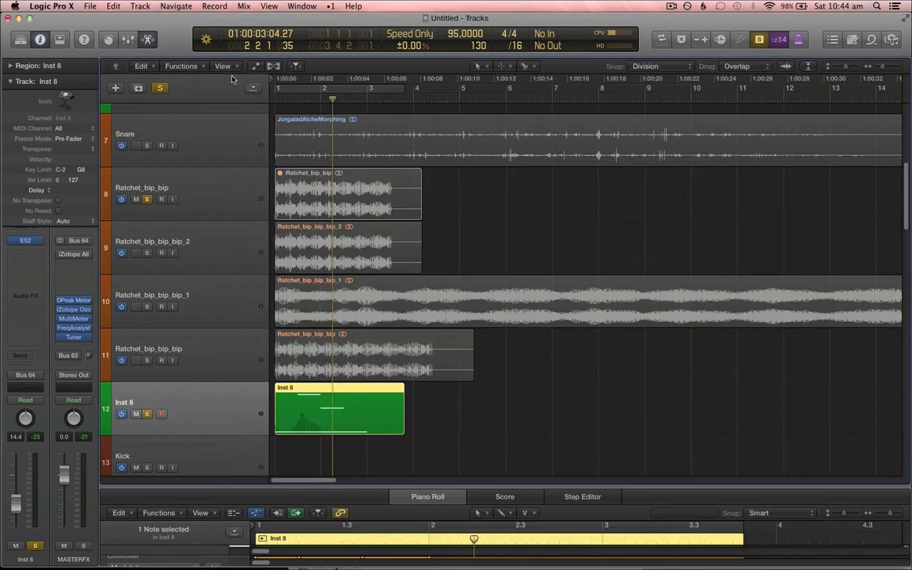
Step: Play back the arrangement to hear the new Inst 8 notes
scroll(362, 220, down, 2)
scroll(363, 220, up, 5)
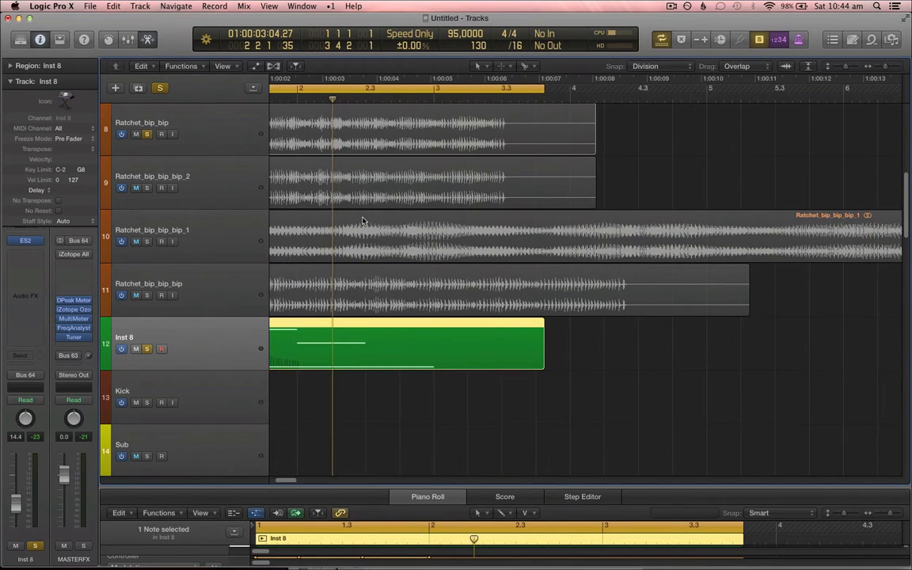
scroll(363, 220, left, 3)
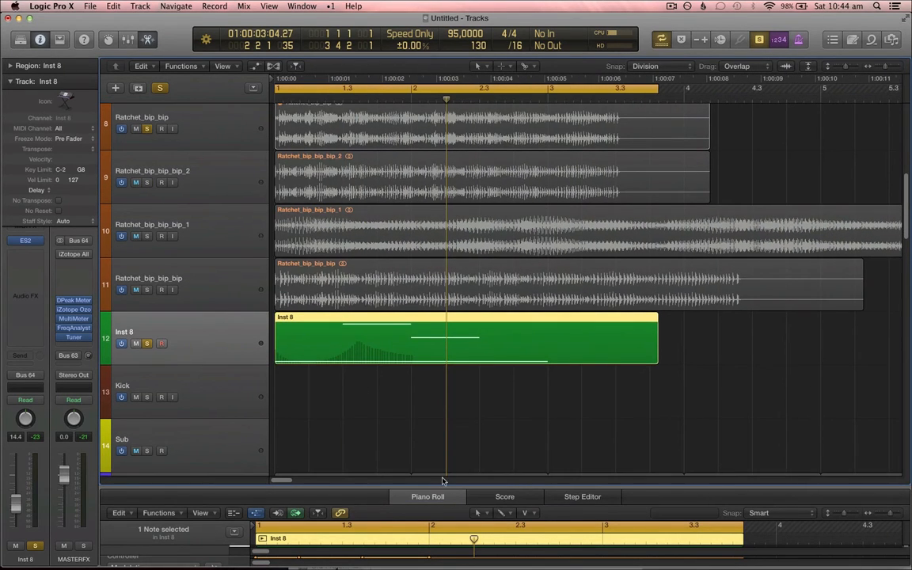
key(space)
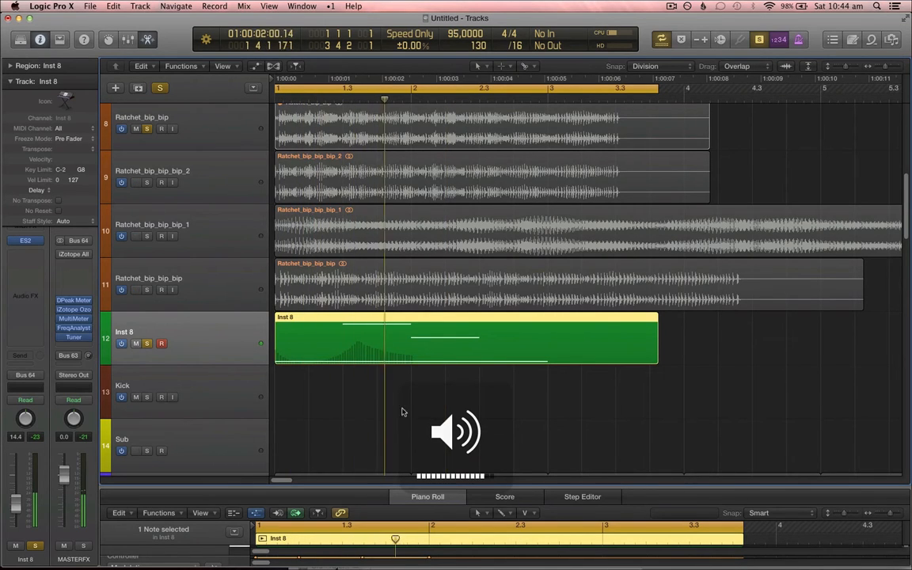
Step: Reopen the Inst 8 Piano Roll and shorten the C3 note to about one beat
key(v)
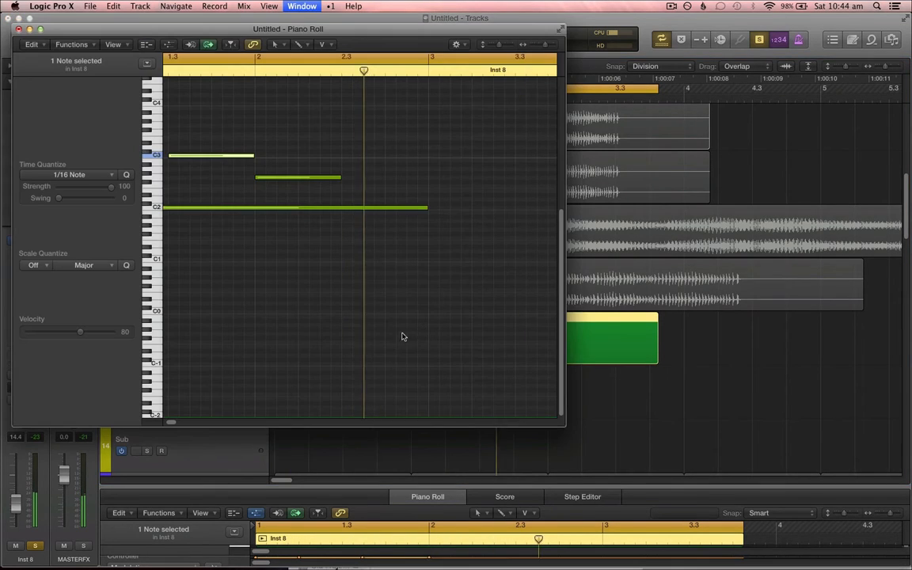
key(t)
key(t)
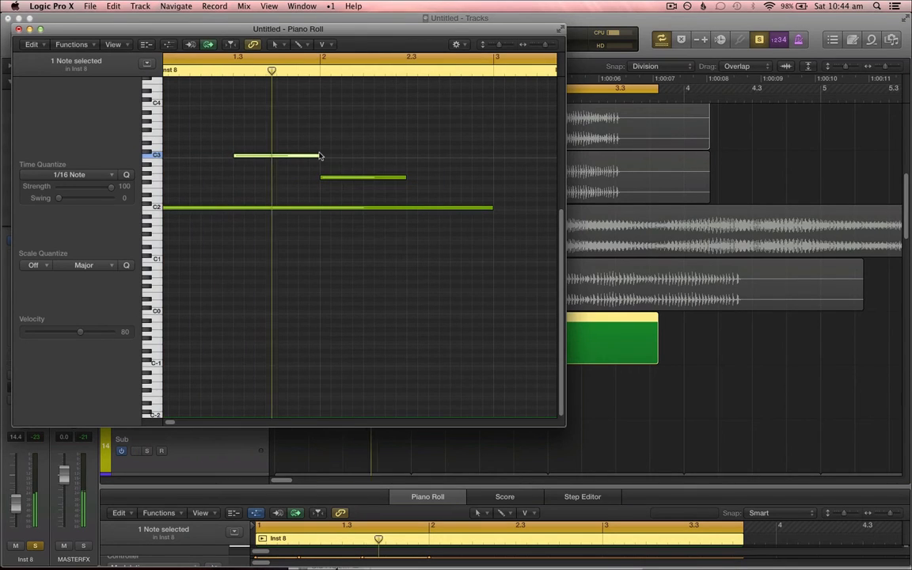
drag(319, 155, 275, 179)
Step: Add a C1 note from about bar 1.4 to bar 2
click(283, 259)
key(t)
key(t)
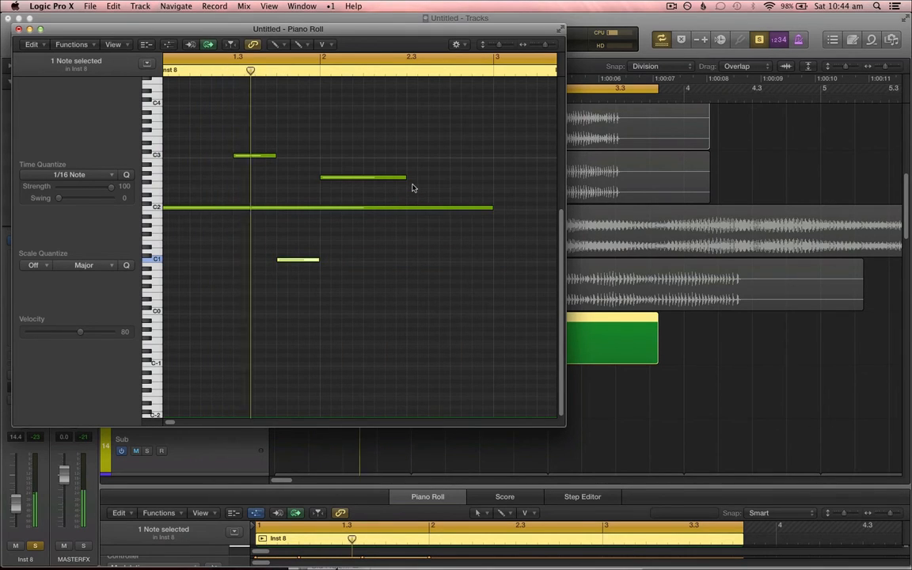
Step: Add a short C4 note just after bar 2
scroll(412, 188, up, 4)
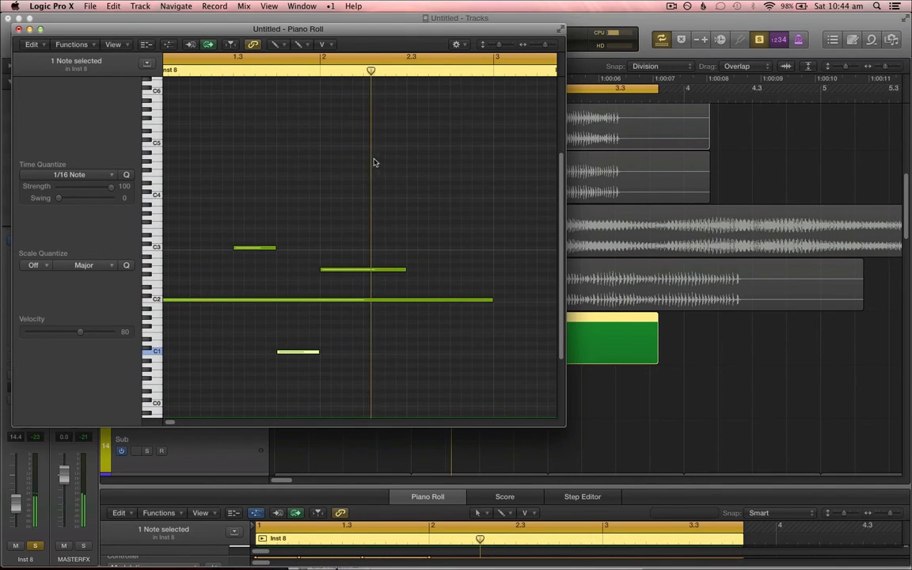
click(346, 140)
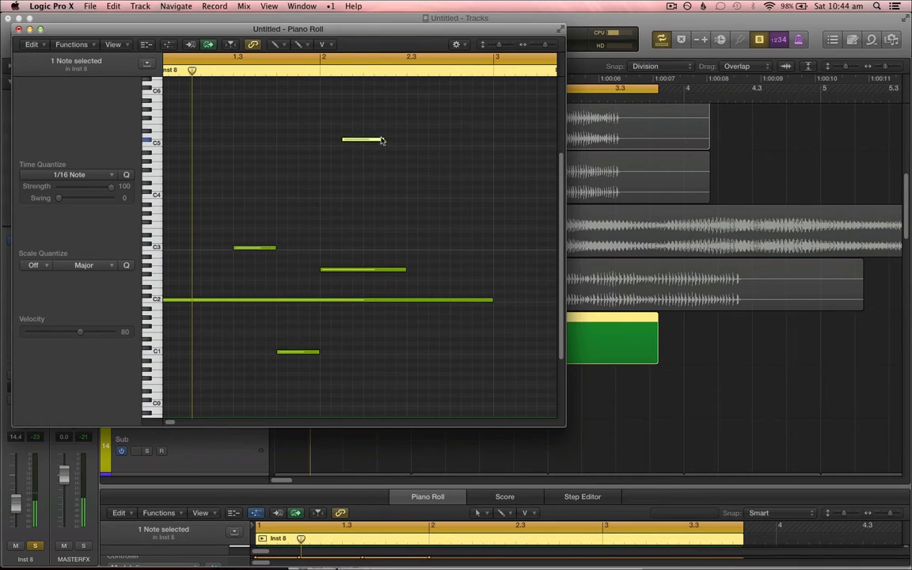
drag(381, 140, 364, 148)
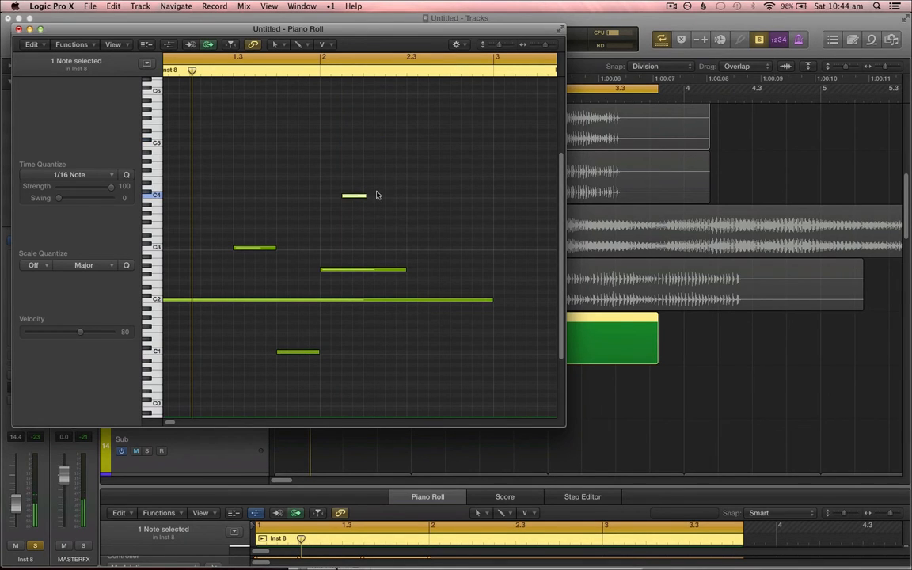
drag(366, 198, 361, 201)
key(t)
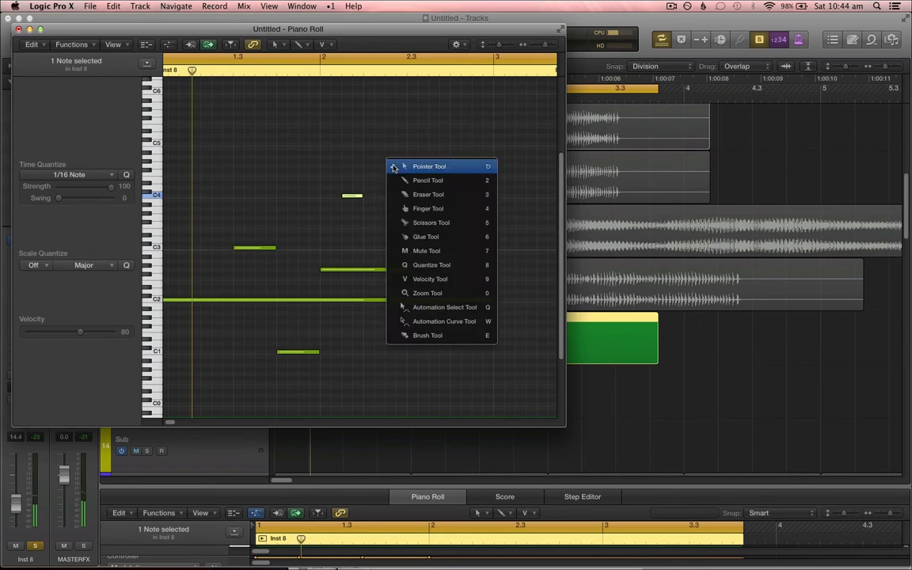
key(p)
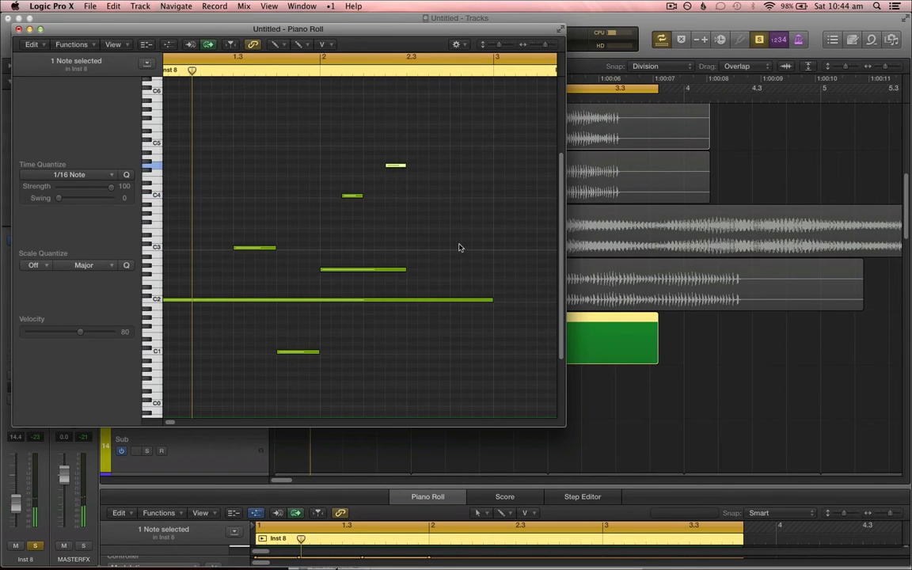
Step: Pencil in a few more short notes between C3 and G4 around bar 2.3
key(t)
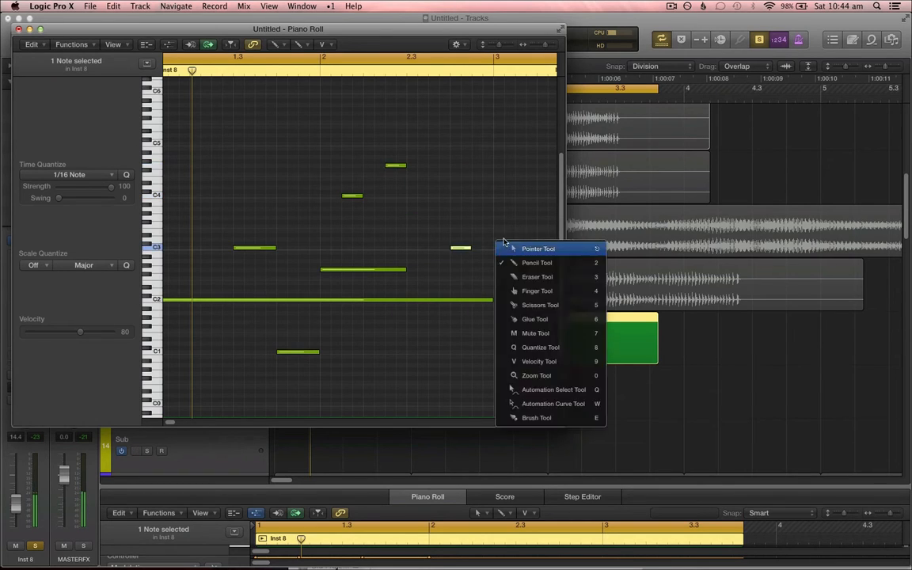
key(p)
key(t)
key(p)
click(475, 218)
key(t)
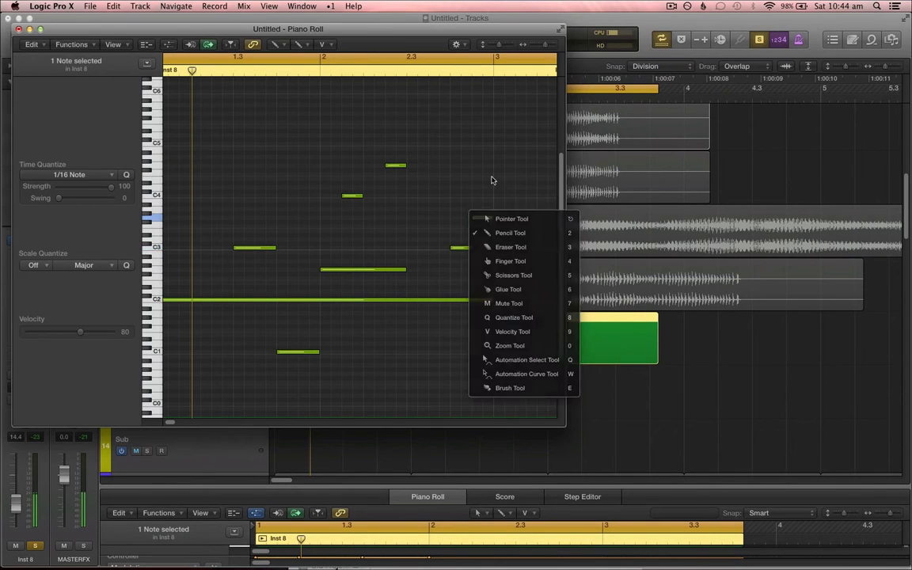
key(t)
Step: Play back the Inst 8 part and close the Piano Roll window
key(space)
key(XF86AudioRaiseVolume)
key(super+Left)
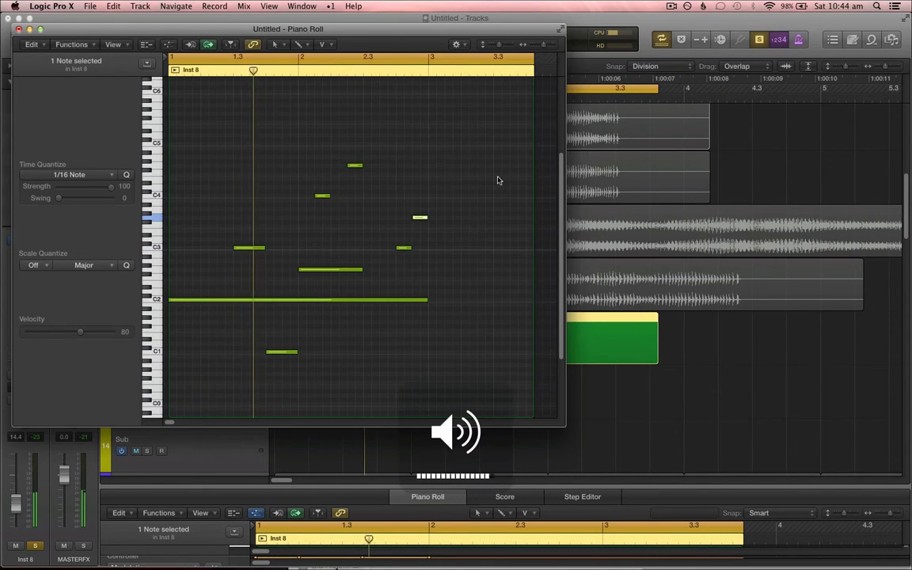
key(t)
key(t)
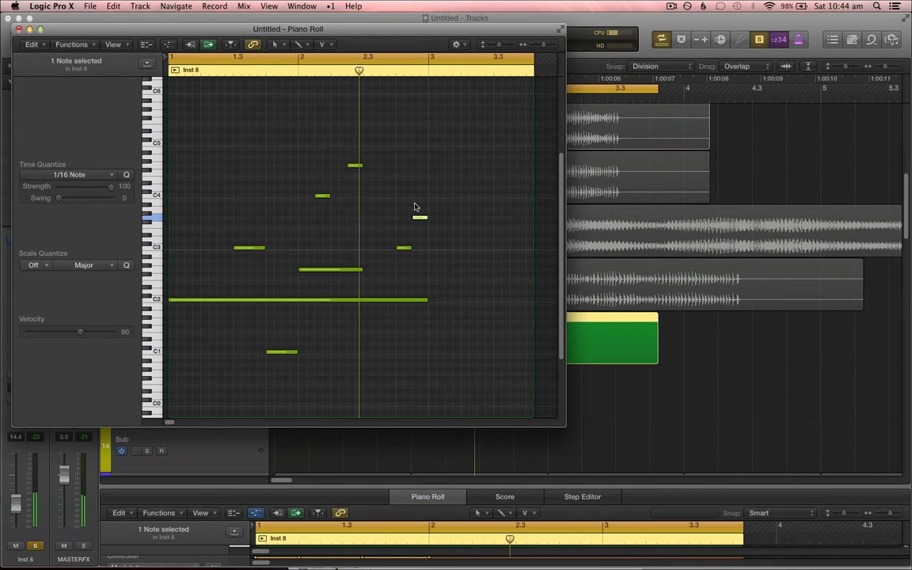
click(18, 29)
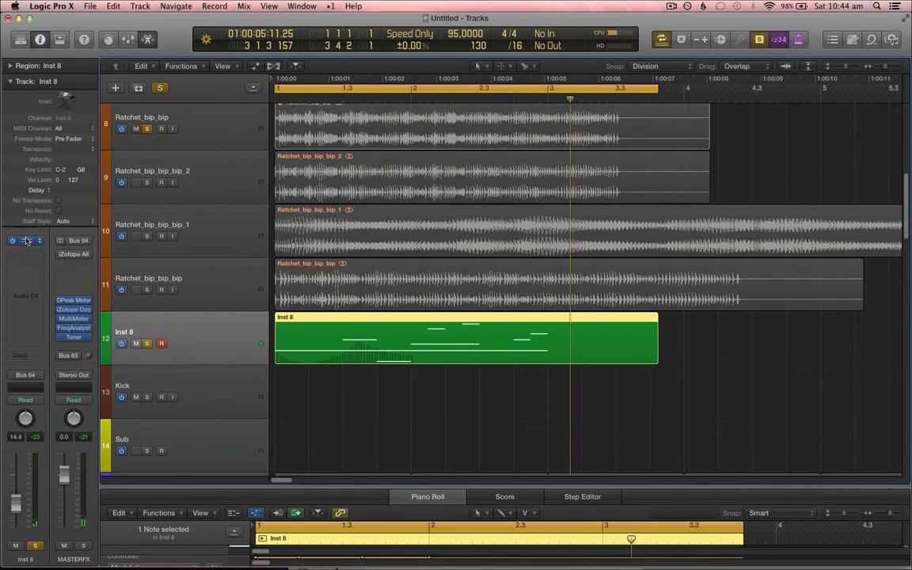
Step: Open the ES2 plug-in and set the next empty modulation router slot's target to Cut 1+2
click(26, 241)
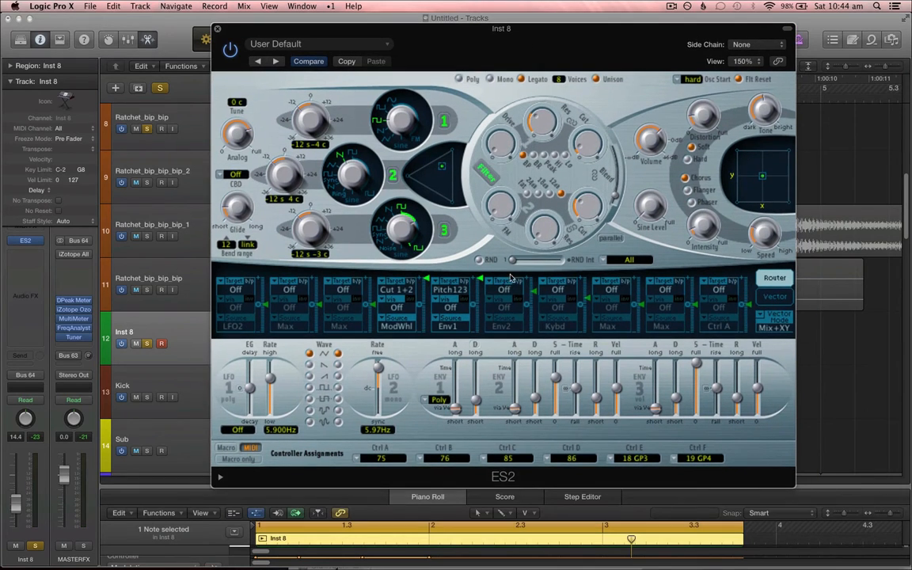
click(509, 290)
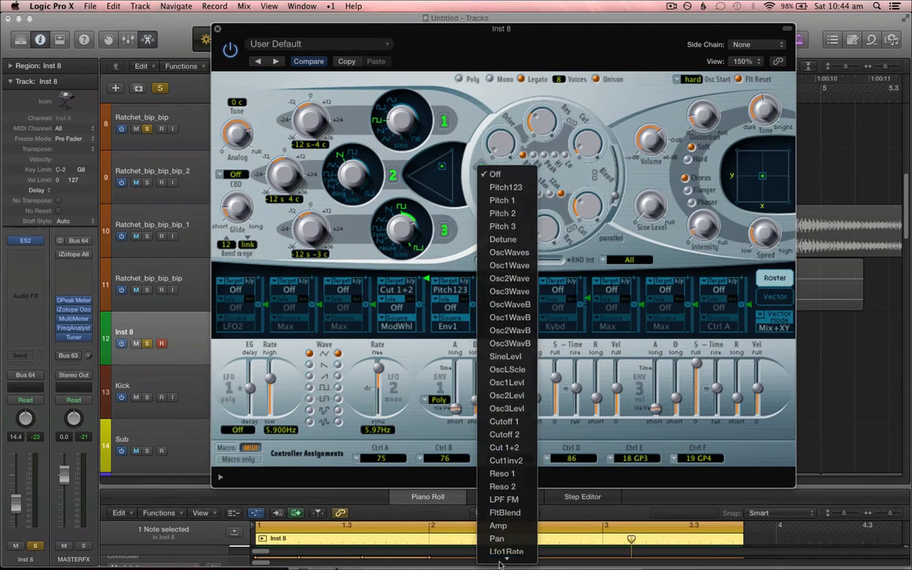
click(503, 440)
Step: Set the Cut 1+2 routing's modulation source to Env2
click(504, 326)
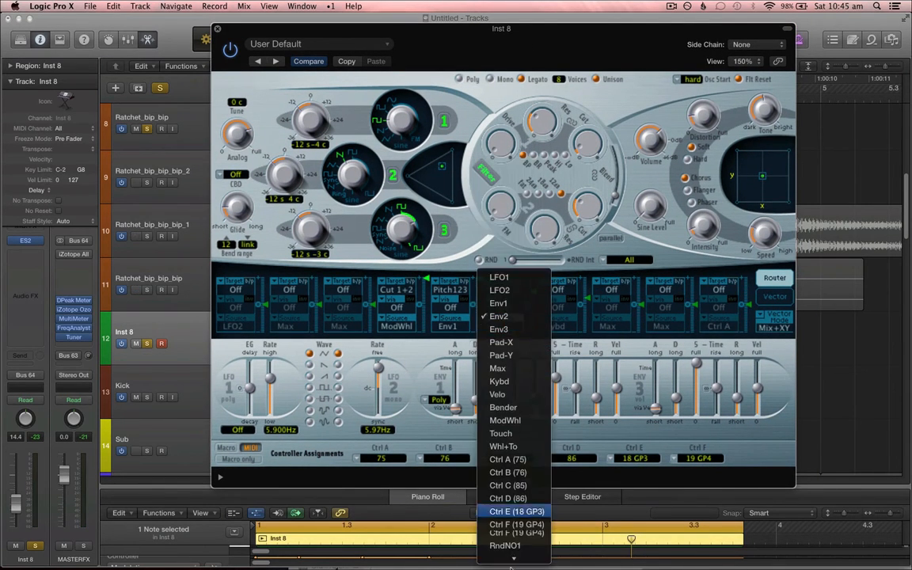
click(415, 444)
click(494, 333)
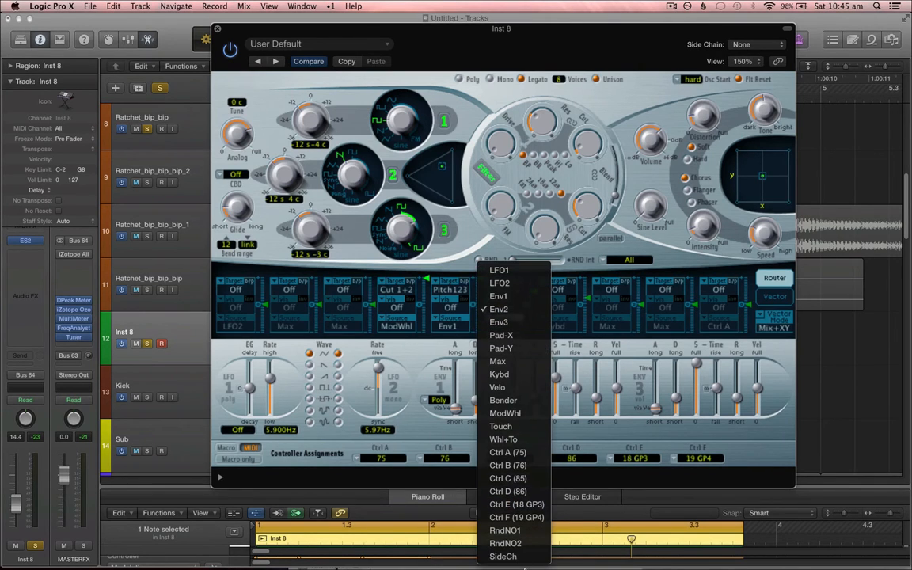
click(457, 438)
click(498, 333)
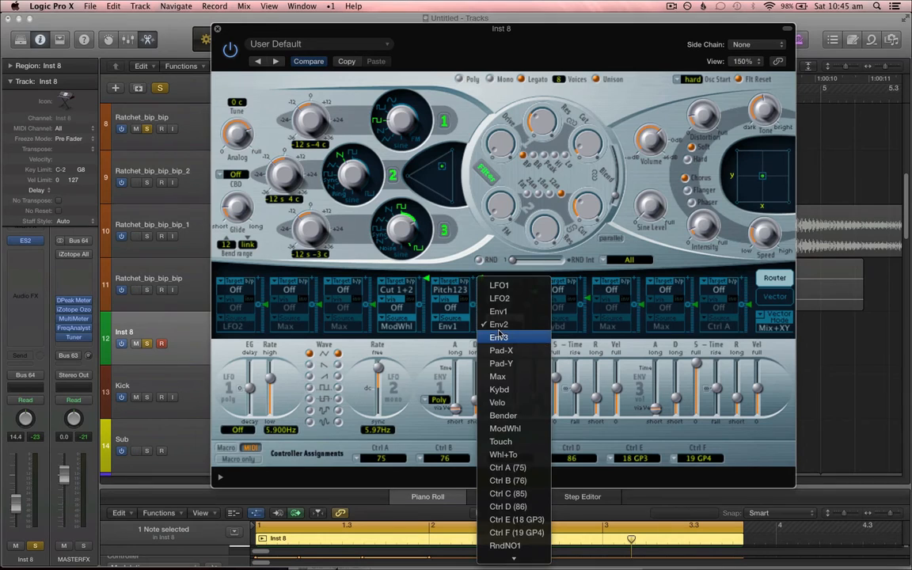
click(484, 321)
click(507, 290)
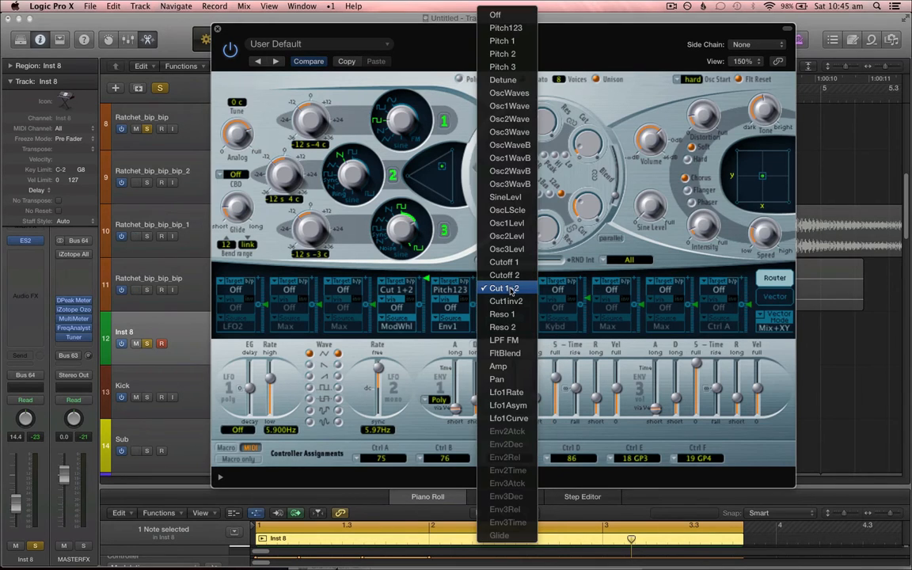
click(513, 290)
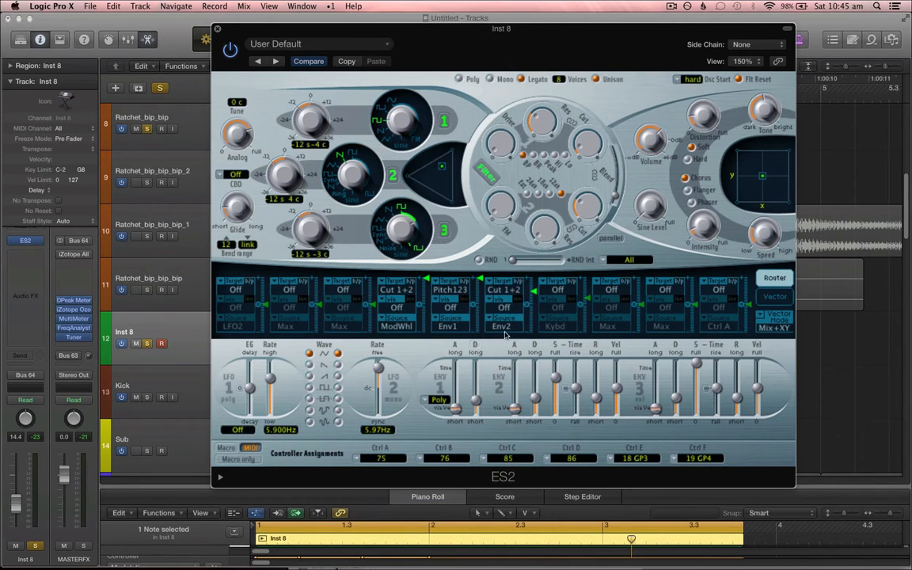
Step: Change the Cut 1+2 routing's modulation source to LFO1
click(504, 332)
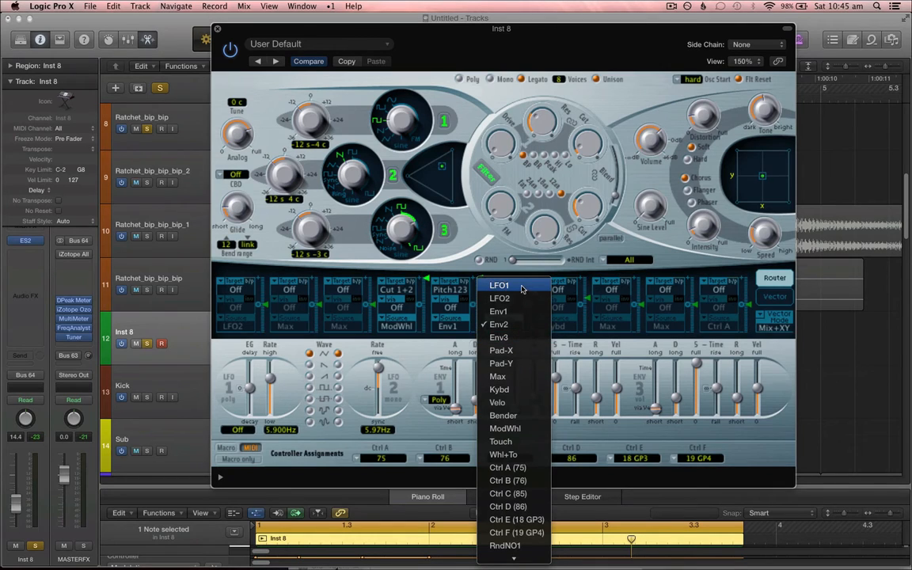
click(514, 286)
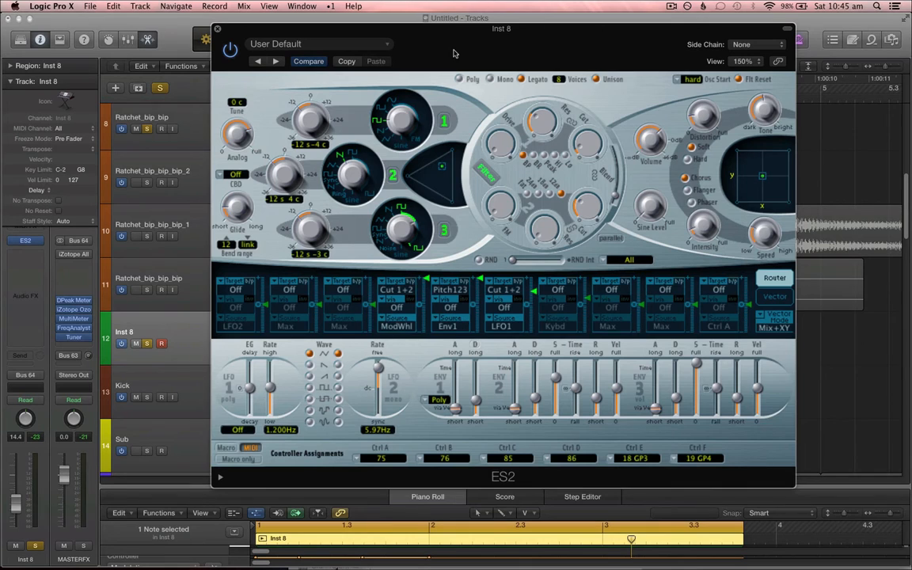
Step: Adjust the ES2 LFO1 rate and set the Inst 8 track's automation mode to Latch
drag(454, 53, 565, 123)
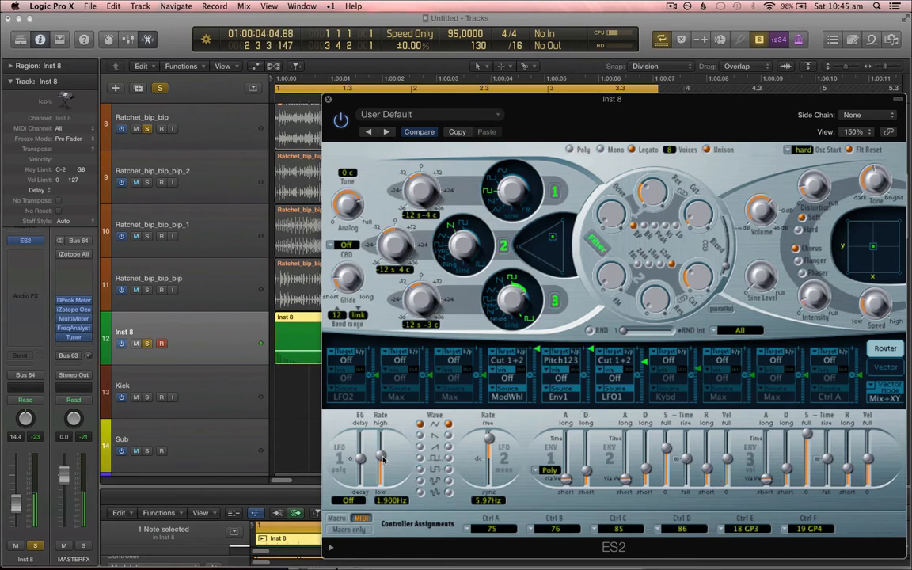
mouse_move(382, 458)
mouse_down()
mouse_move(383, 467)
mouse_move(382, 443)
mouse_move(384, 462)
mouse_up()
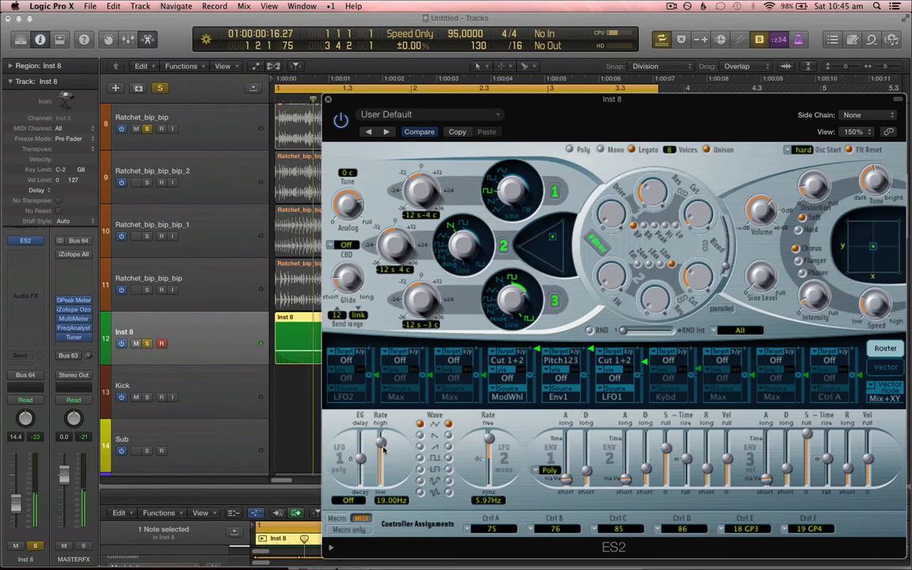
click(26, 400)
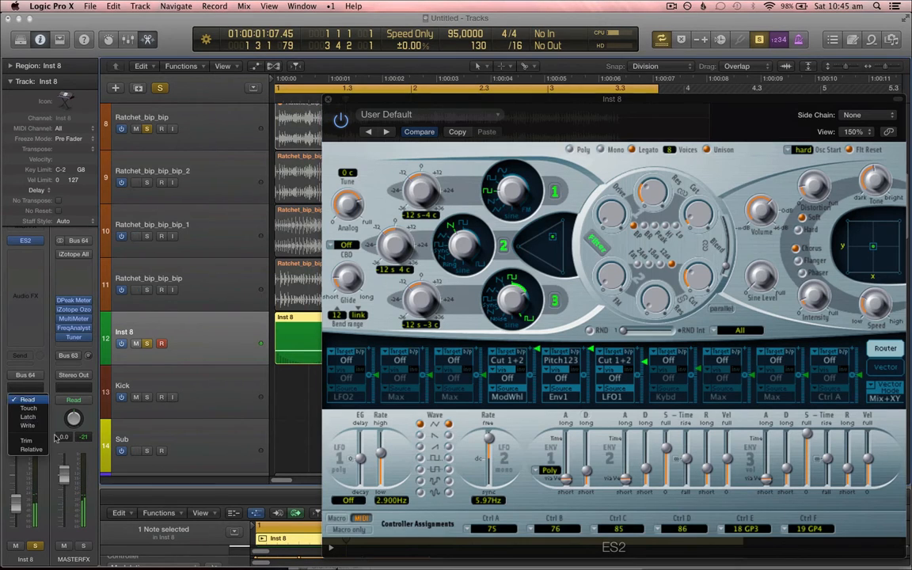
click(25, 386)
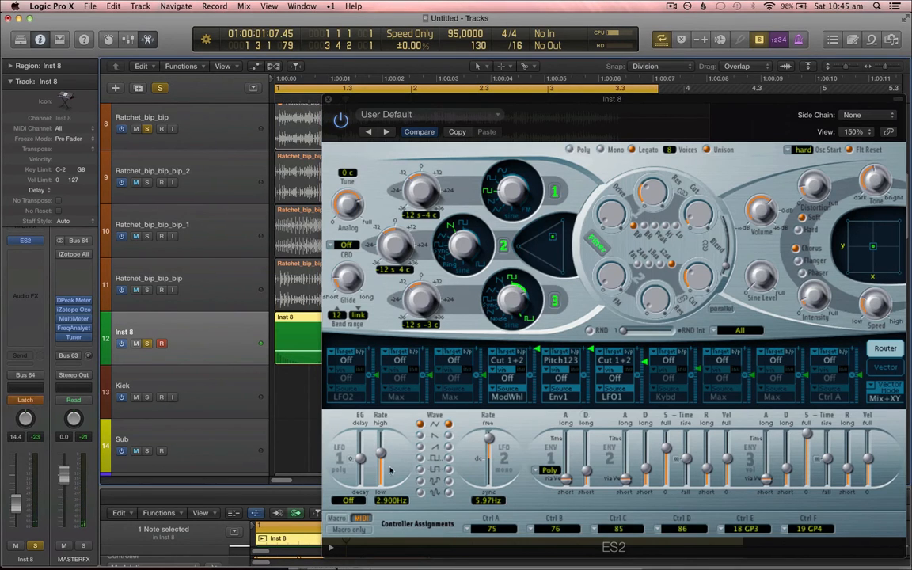
Step: Show track automation and record LFO1 Rate automation on Inst 8 by moving the rate slider during playback
key(a)
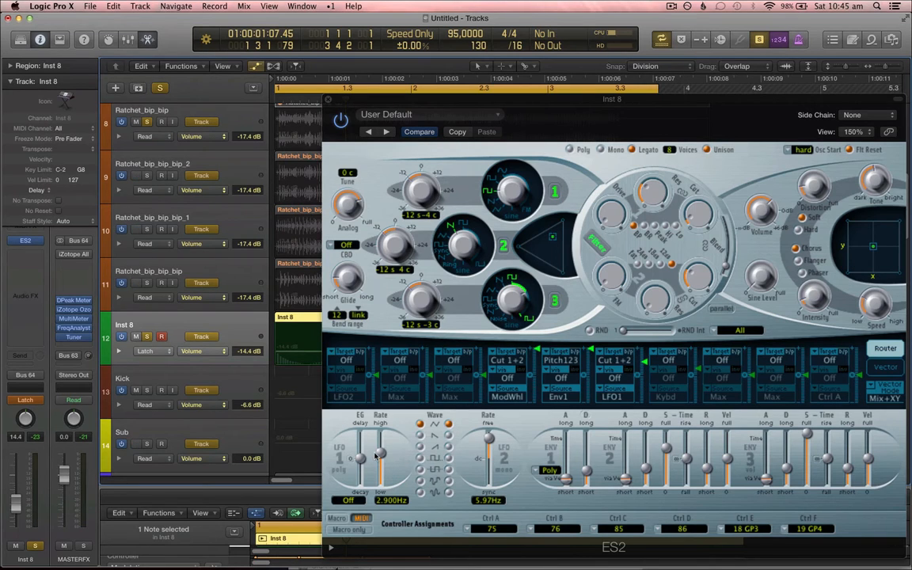
drag(379, 454, 380, 463)
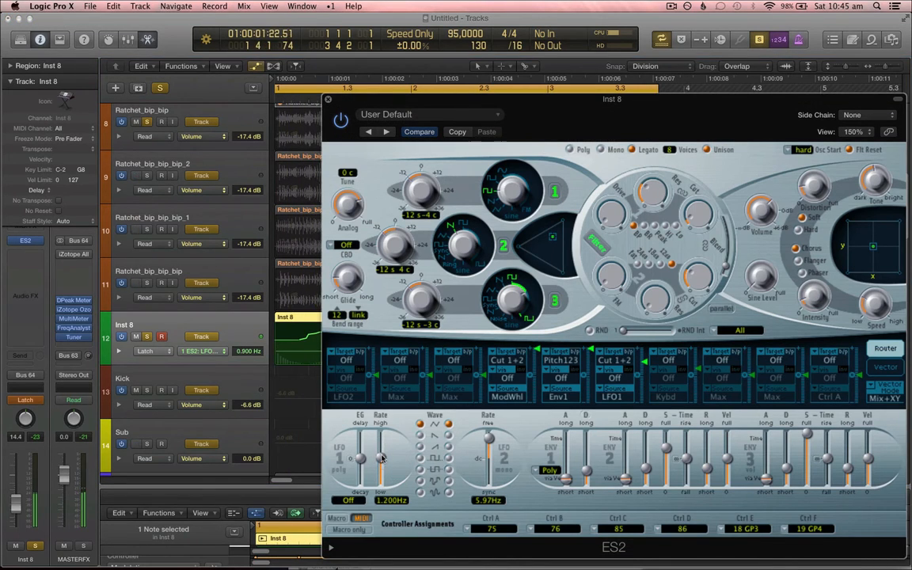
key(c)
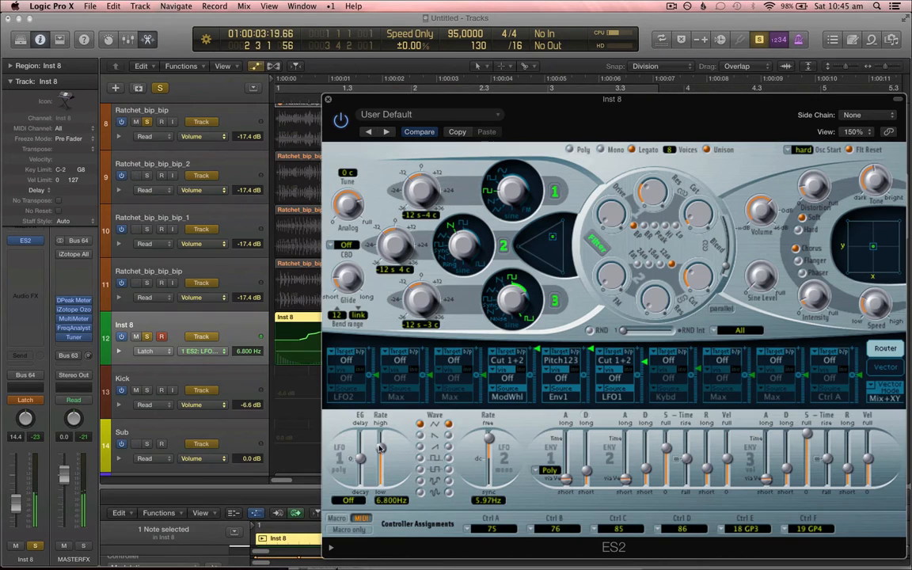
Step: Return Inst 8's automation mode to Read, close ES2, and bounce the Inst 8 region in place to a new track
click(28, 400)
click(25, 366)
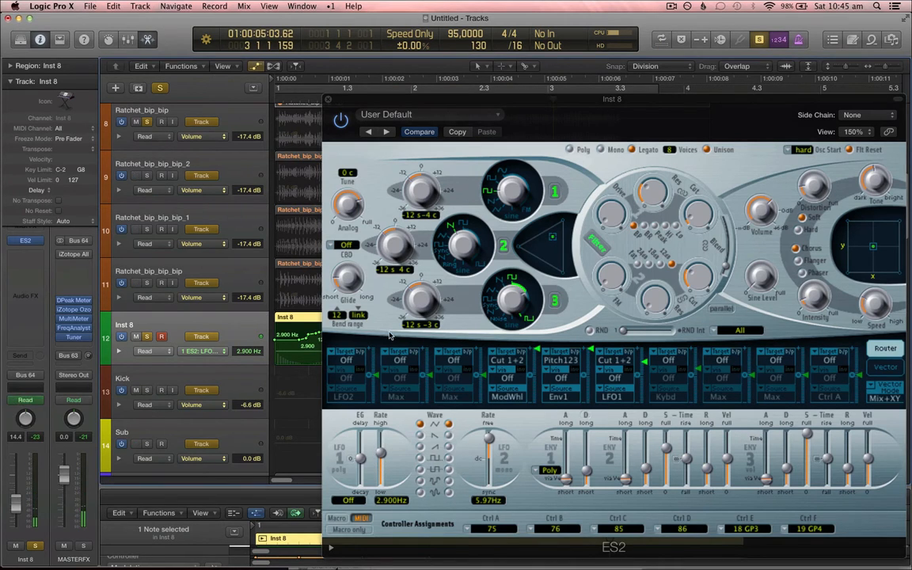
click(328, 102)
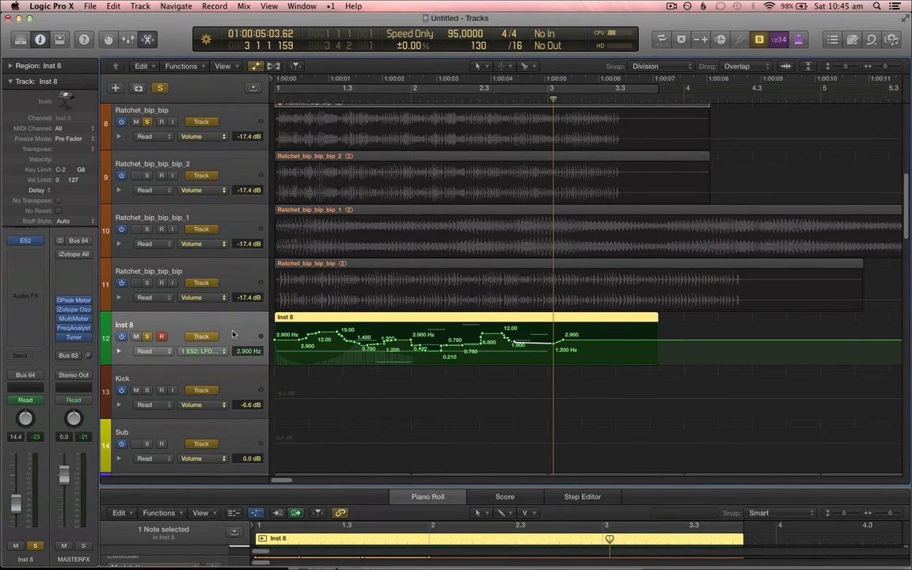
key(ctrl+b)
key(Escape)
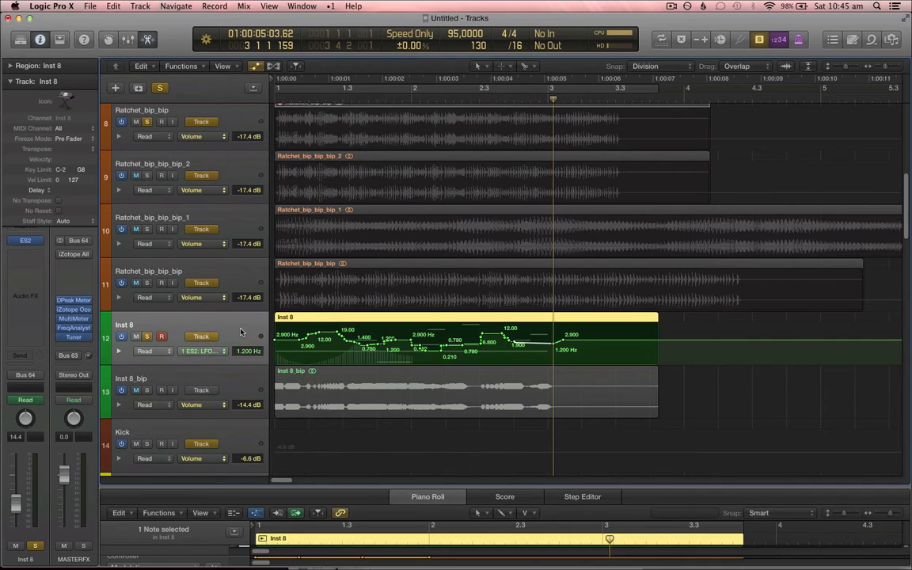
Step: Reopen ES2, set the automation mode to Latch, and record new LFO1 Rate moves from the start during playback
click(24, 243)
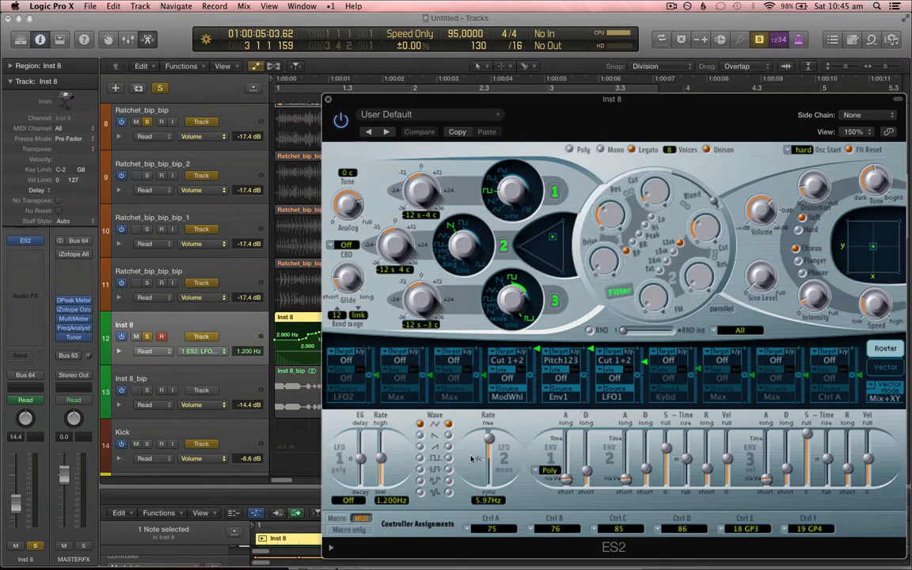
key(Return)
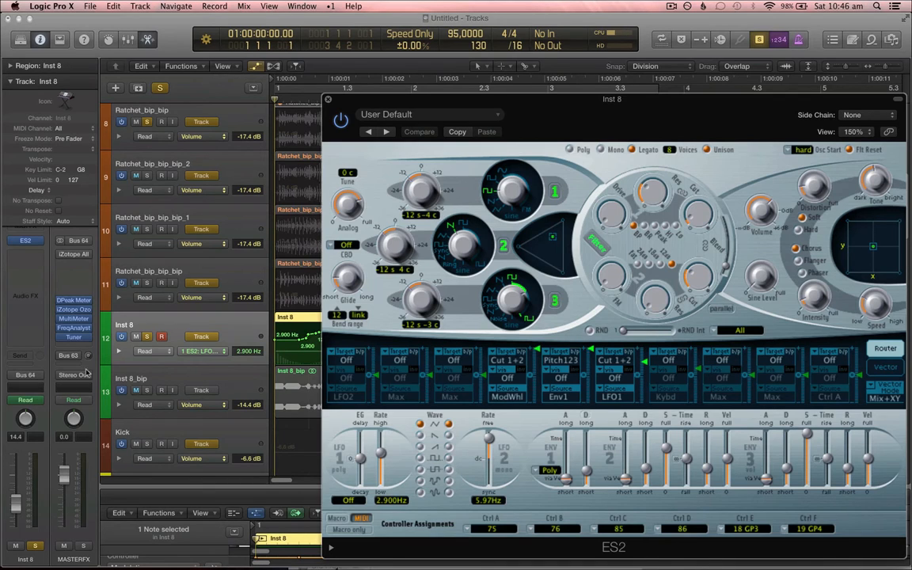
click(34, 400)
click(176, 447)
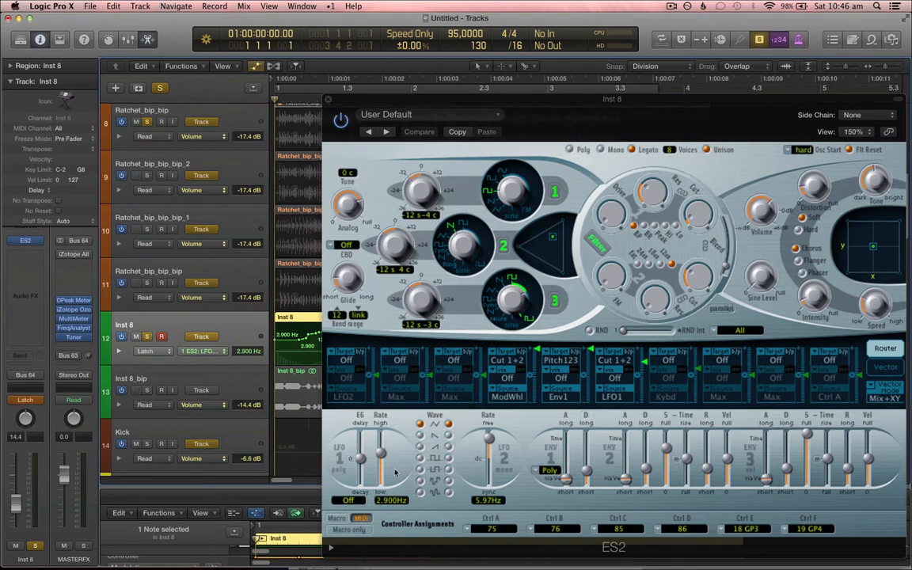
key(space)
mouse_move(381, 453)
mouse_down()
mouse_move(383, 475)
mouse_move(386, 442)
mouse_move(386, 452)
mouse_up()
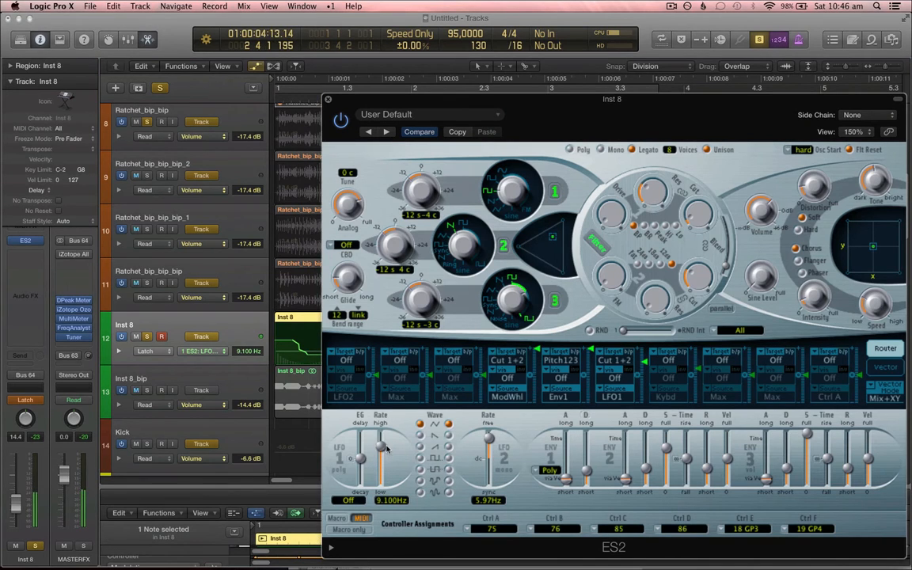
Step: Set the automation mode back to Read, close ES2, hide automation, and bounce the Inst 8 region in place again
click(30, 400)
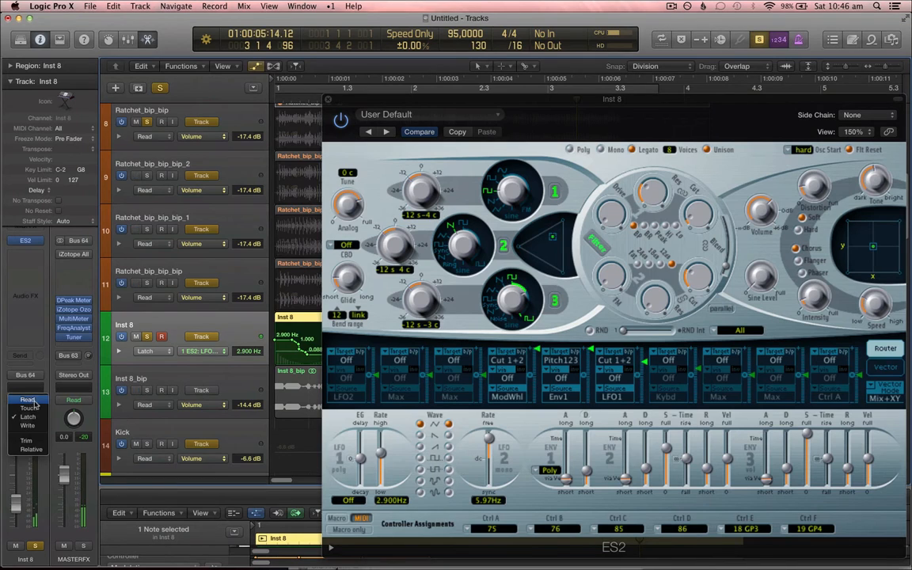
click(28, 400)
click(327, 102)
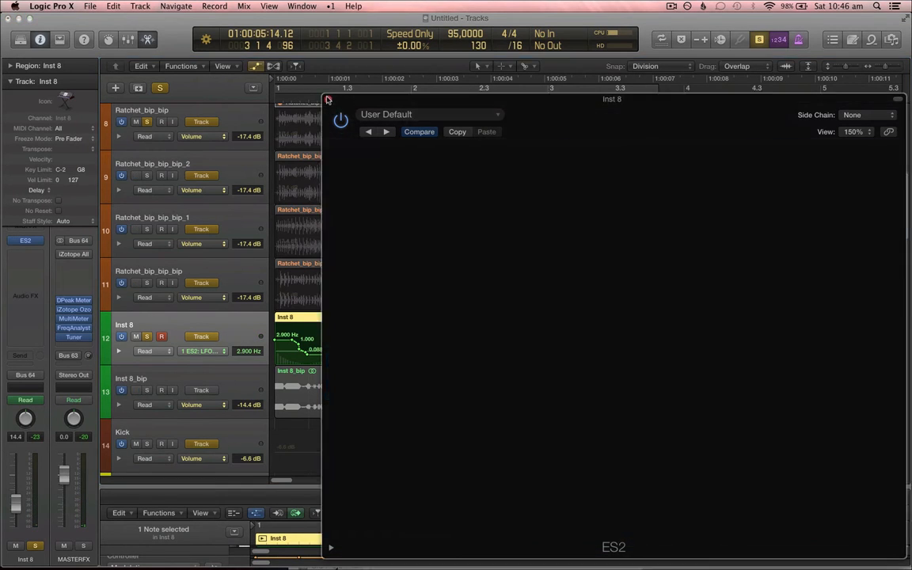
key(a)
key(ctrl+b)
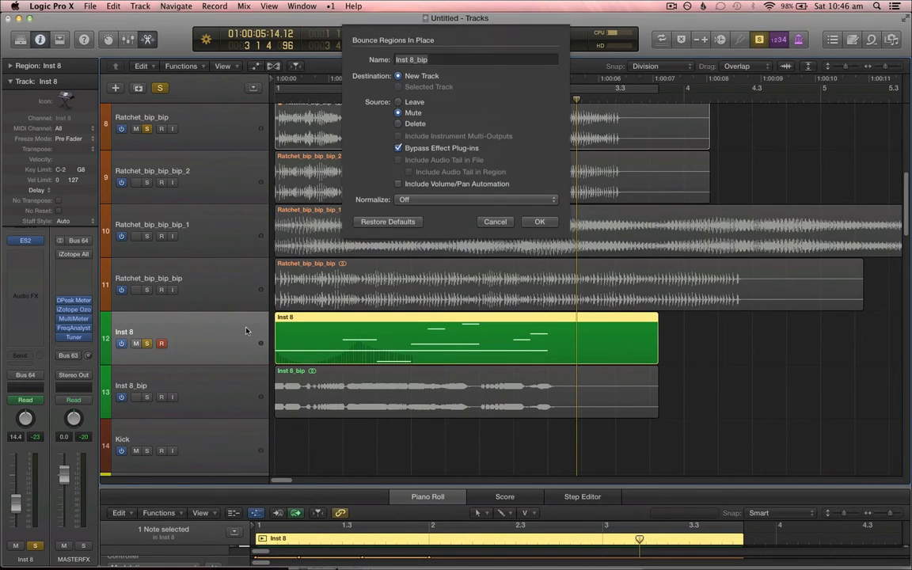
key(Escape)
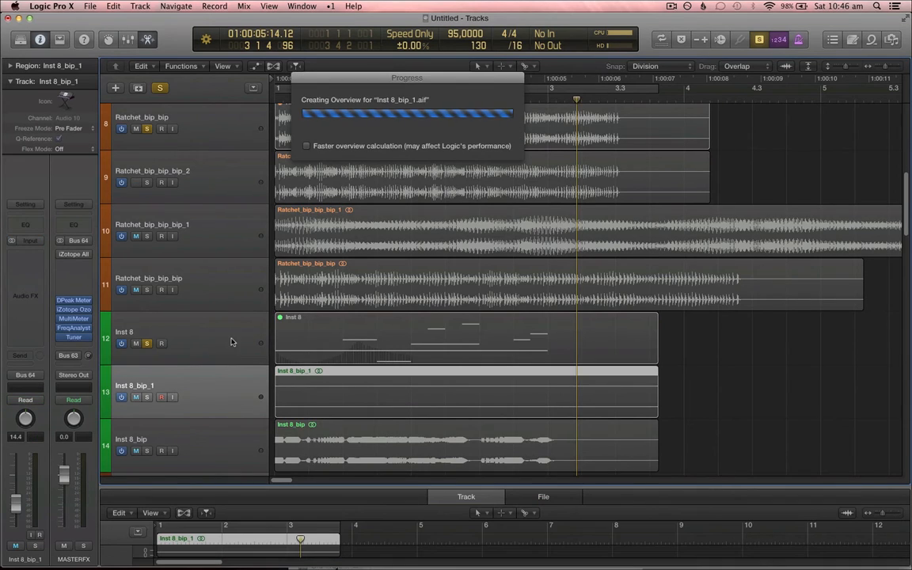
key(Return)
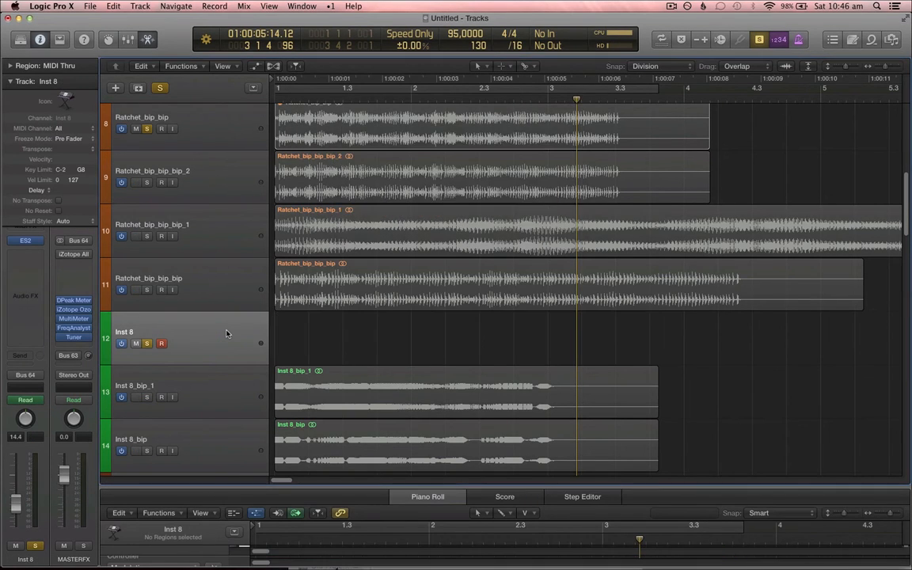
Step: Mute the Inst 8_bip_1 region and move the Inst 8_bip track above it
scroll(277, 273, up, 1)
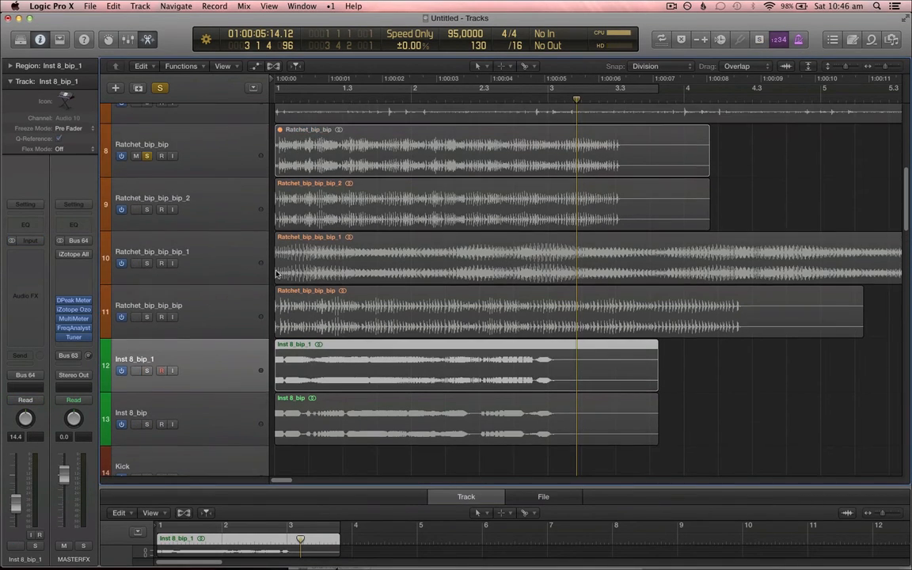
click(147, 156)
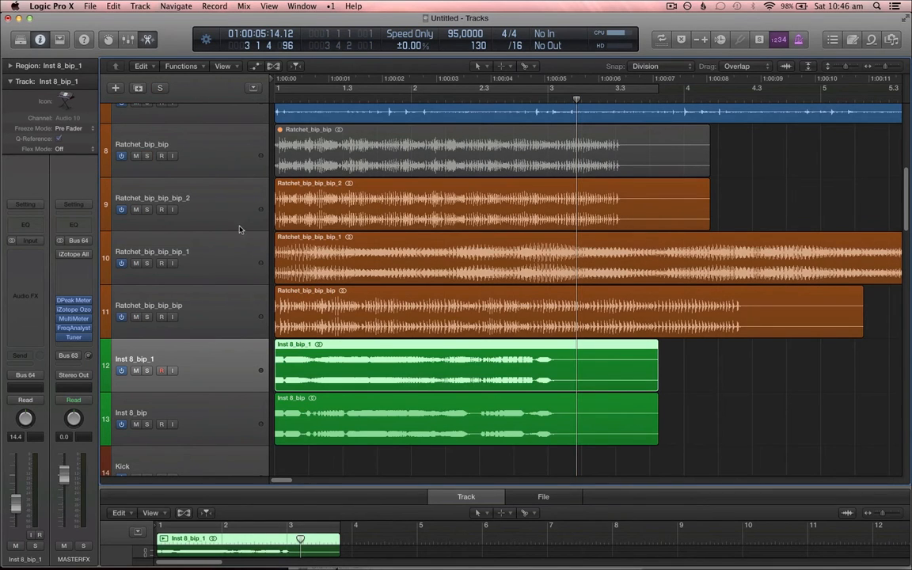
scroll(264, 248, up, 1)
scroll(311, 390, down, 1)
key(ctrl+m)
drag(218, 420, 258, 335)
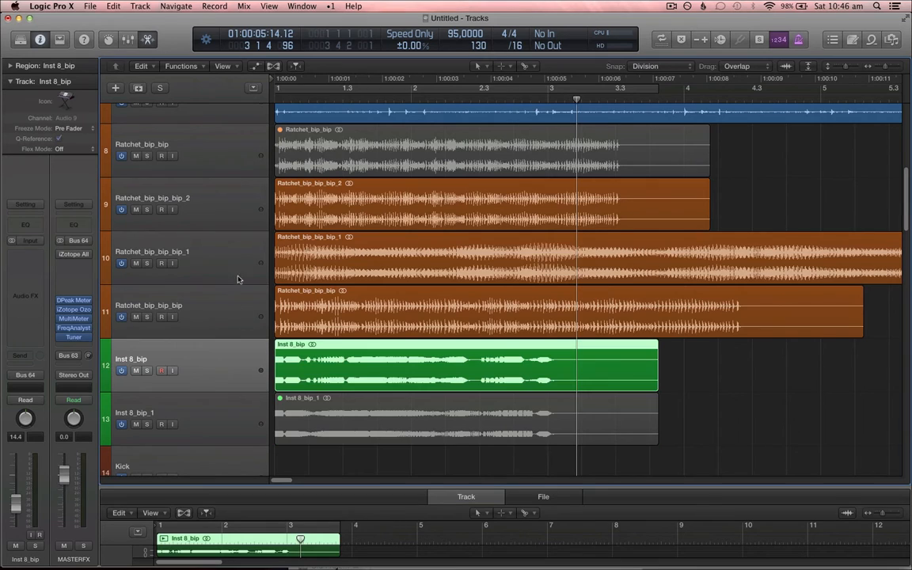
Step: Solo the Ratchet_bip_bip_bip region and play it from the start
click(229, 294)
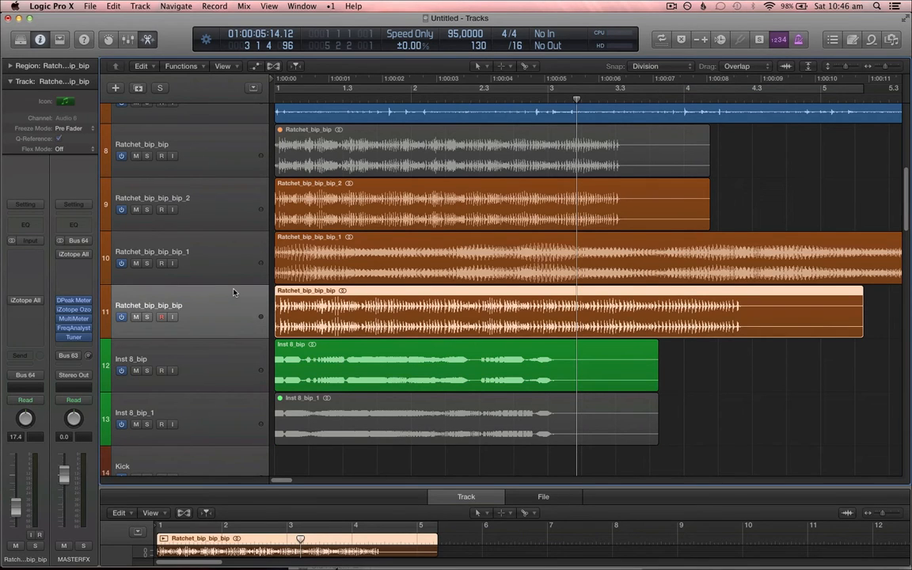
key(ctrl+s)
key(Return)
key(space)
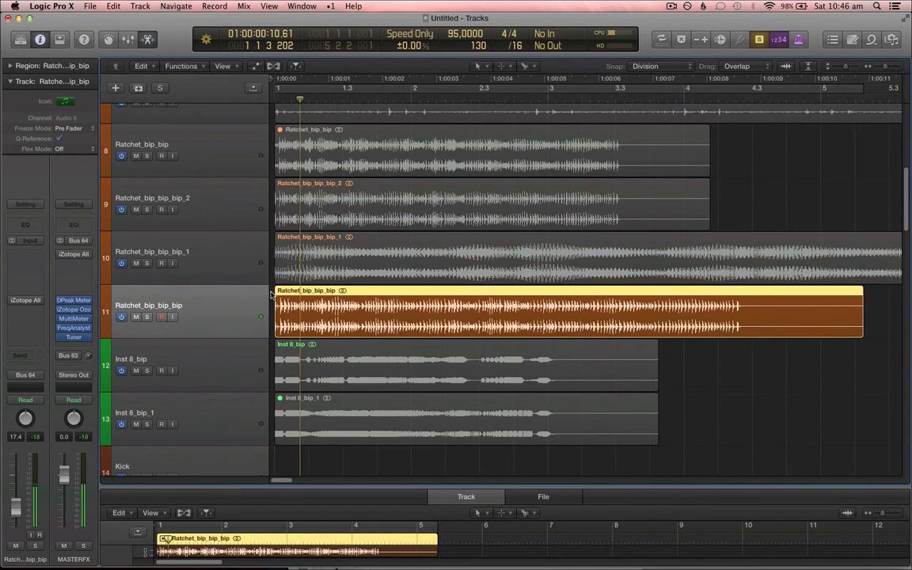
Step: Select the Ratchet_bip_bip_2 region and toggle its solo
click(303, 237)
key(Up)
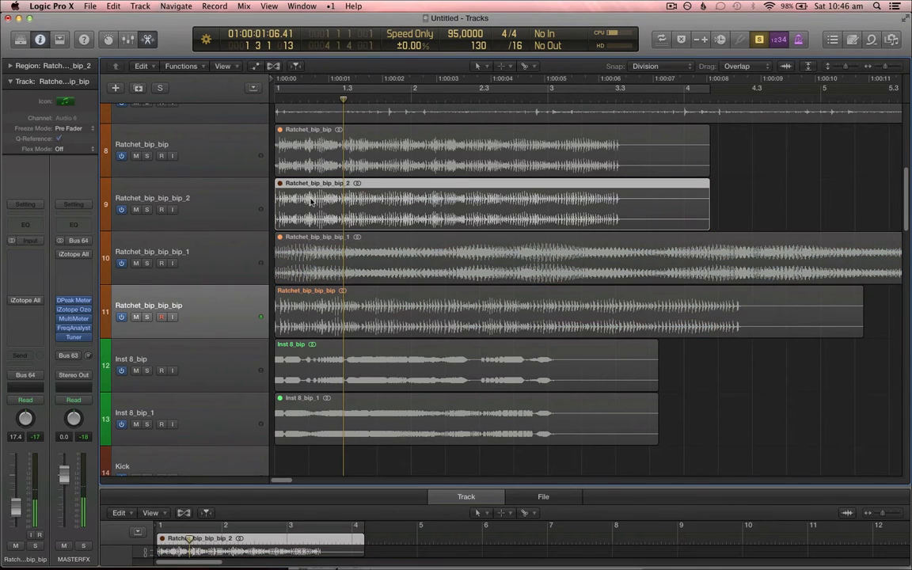
key(ctrl+s)
Step: Scroll to the Inst 8 bounces and play the arrangement from the start to compare them
scroll(328, 214, down, 2)
scroll(328, 214, up, 3)
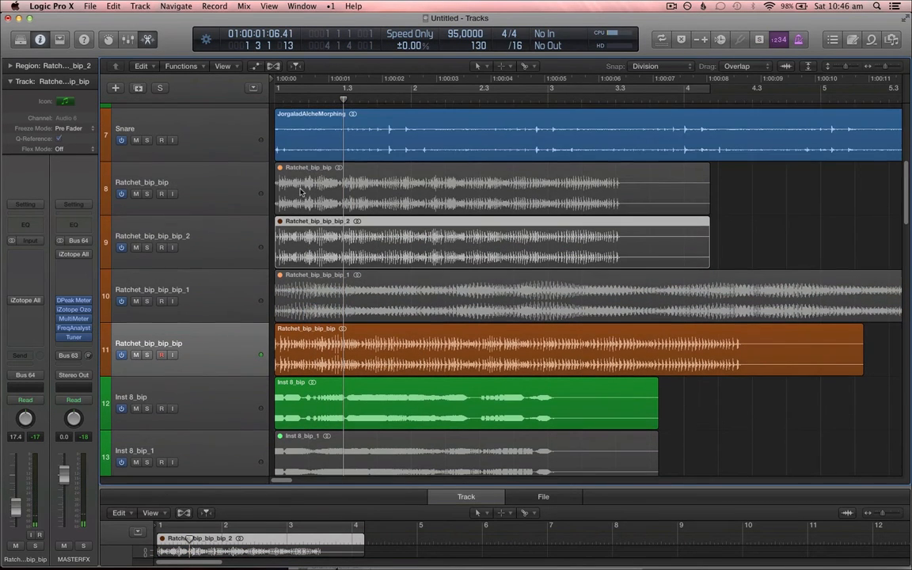
scroll(300, 169, down, 5)
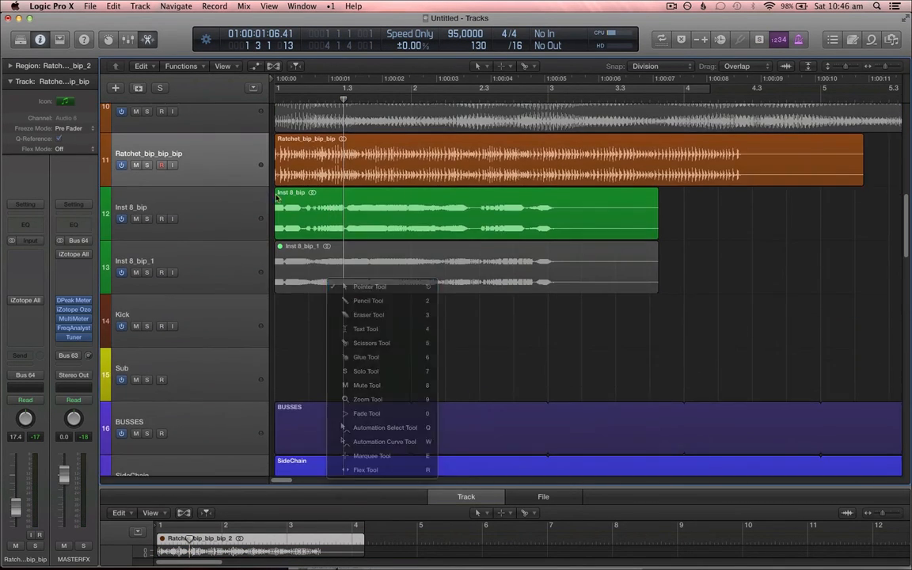
key(u)
key(Return)
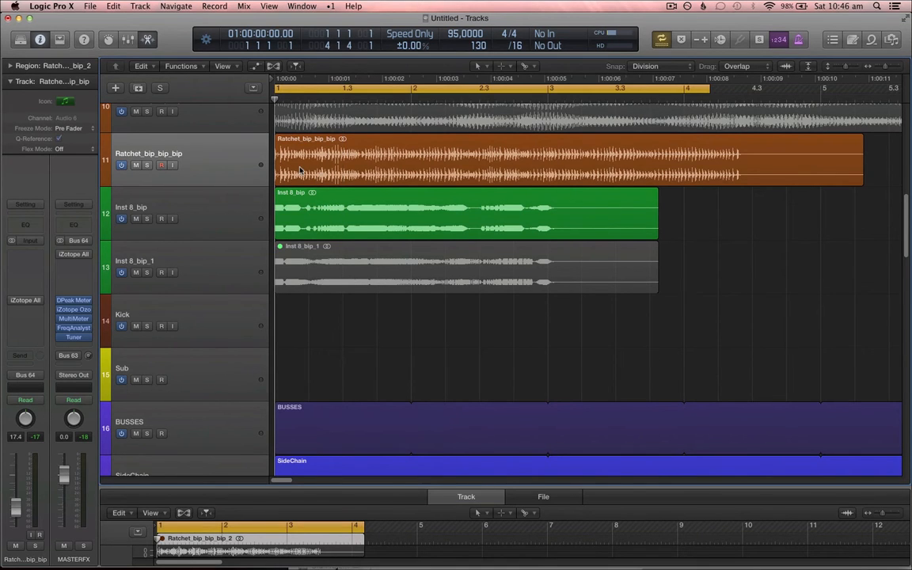
key(XF86AudioRaiseVolume)
key(super+Right)
key(space)
Step: Select the Inst 8_bip track and zoom in and out on it during playback
click(222, 211)
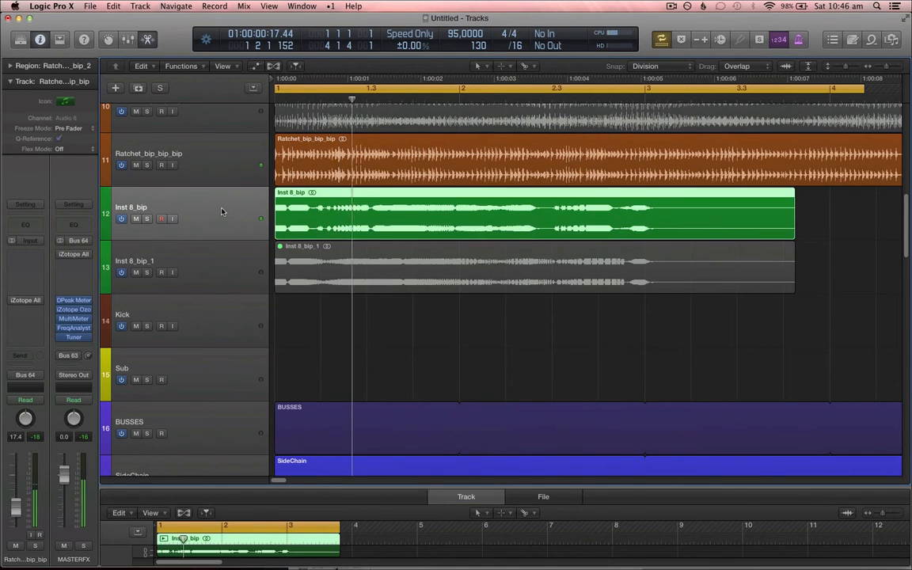
key(XF86AudioRaiseVolume)
key(super+Right)
key(super+Down)
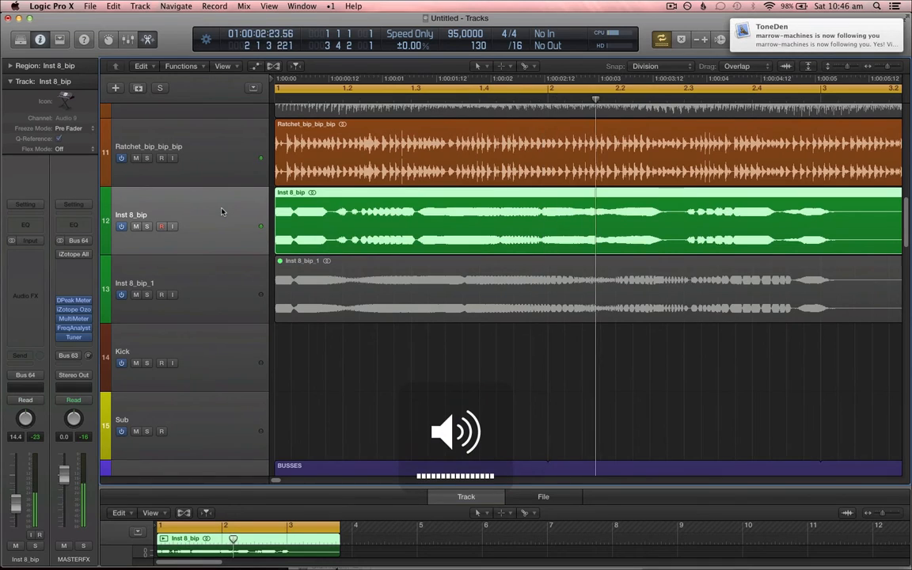
key(super+Left)
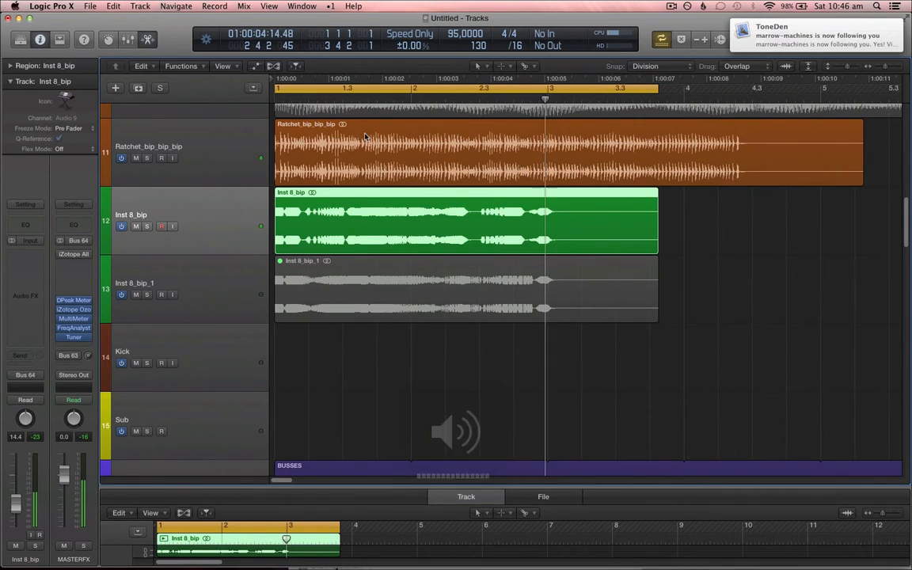
Step: Move the Ratchet_bip_bip_2 track below the Ratchet_bip_bip_bip track
click(209, 136)
key(c)
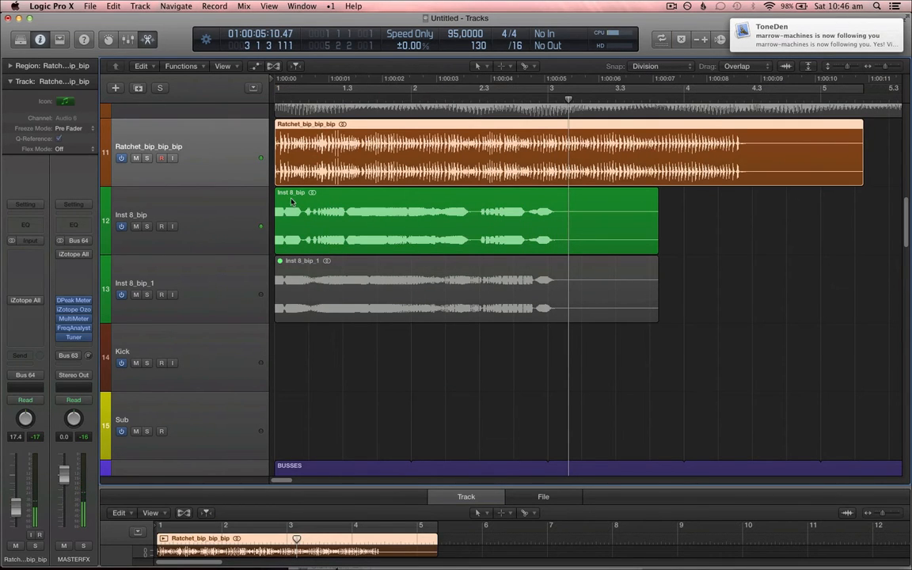
scroll(350, 183, up, 2)
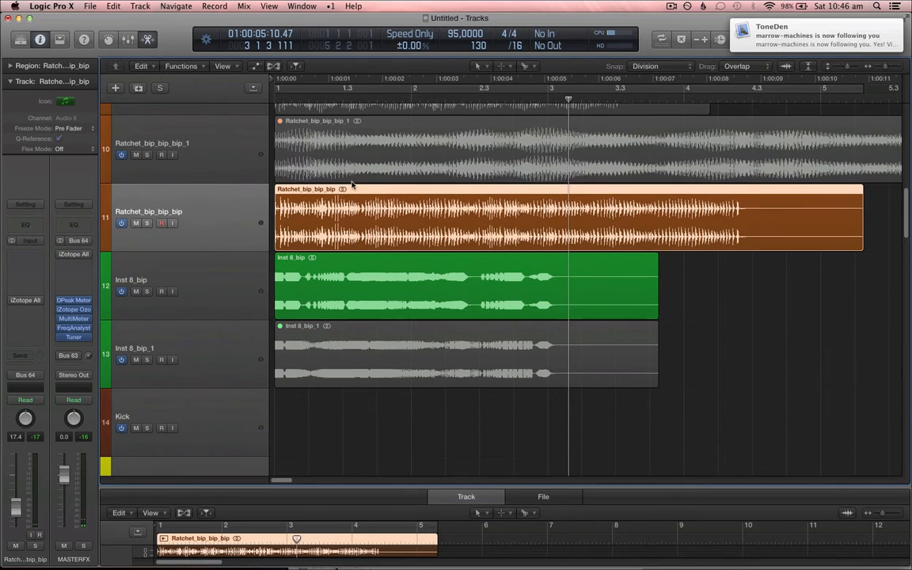
scroll(322, 196, up, 2)
drag(239, 143, 244, 288)
Step: Play back and compare the Ratchet_bip_bip_bip and Ratchet_bip_bip_2 tracks by selecting each
key(space)
click(225, 241)
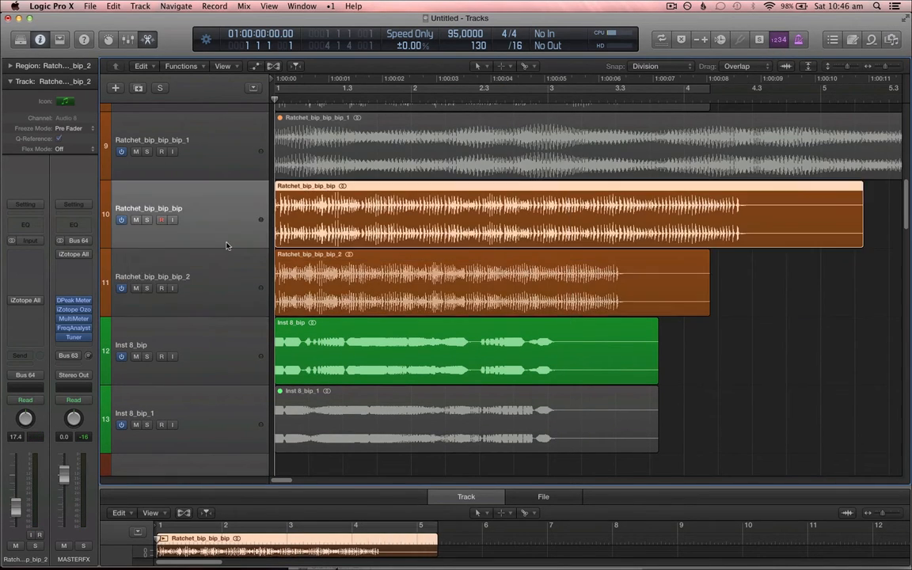
key(space)
click(190, 260)
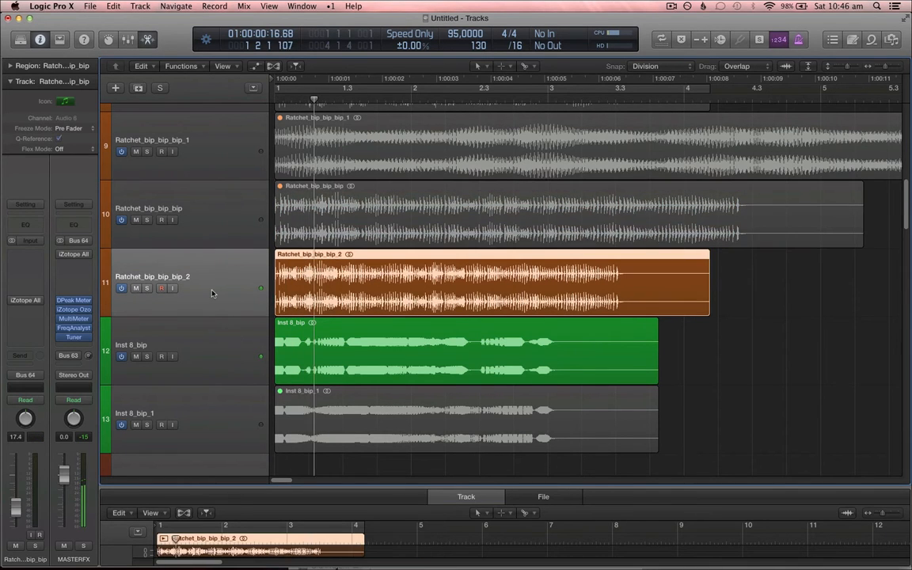
Step: Insert a Channel EQ on the Ratchet_bip_bip_2 track and start playback
click(33, 228)
drag(438, 48, 624, 294)
key(ctrl+s)
key(space)
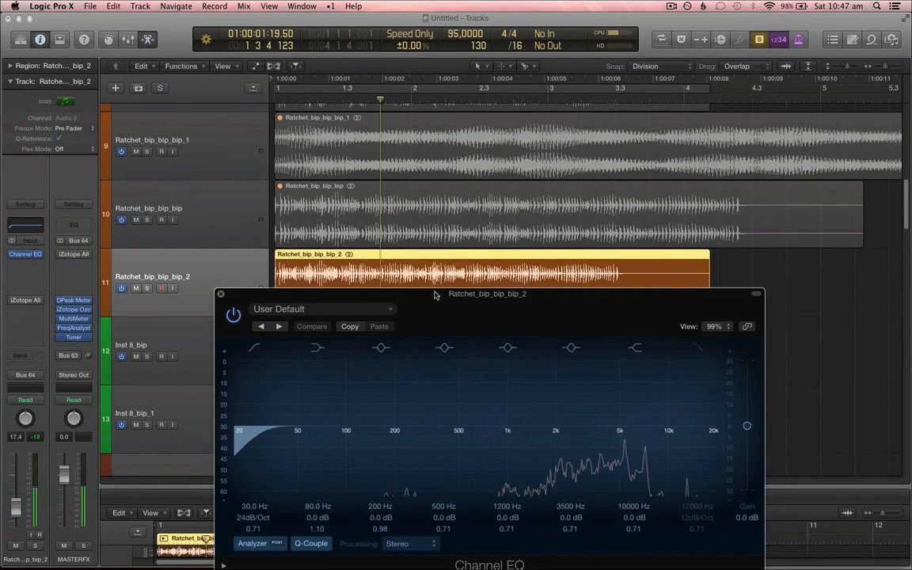
Step: Raise the Channel EQ low-cut filter to 850 Hz with a 48dB/Oct slope, then close the EQ window
drag(517, 294, 531, 183)
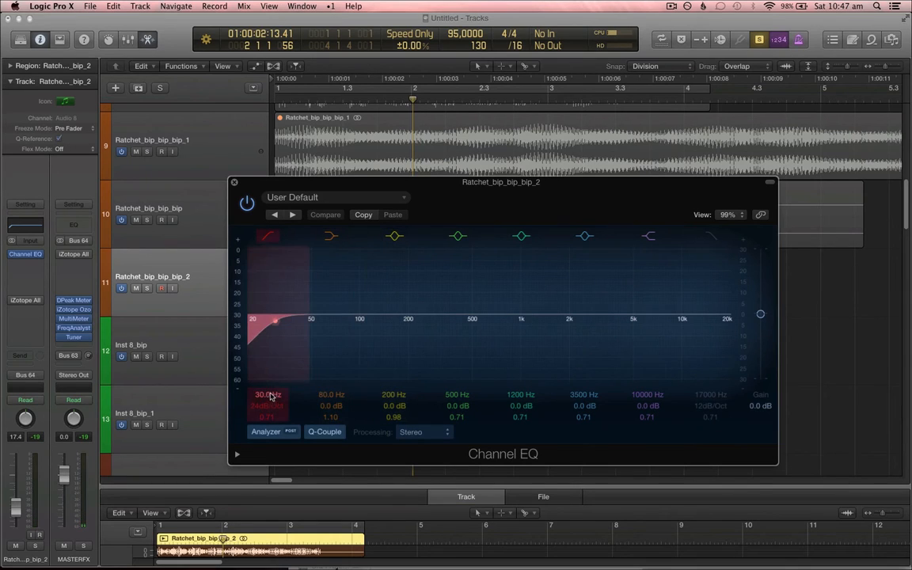
drag(270, 396, 270, 313)
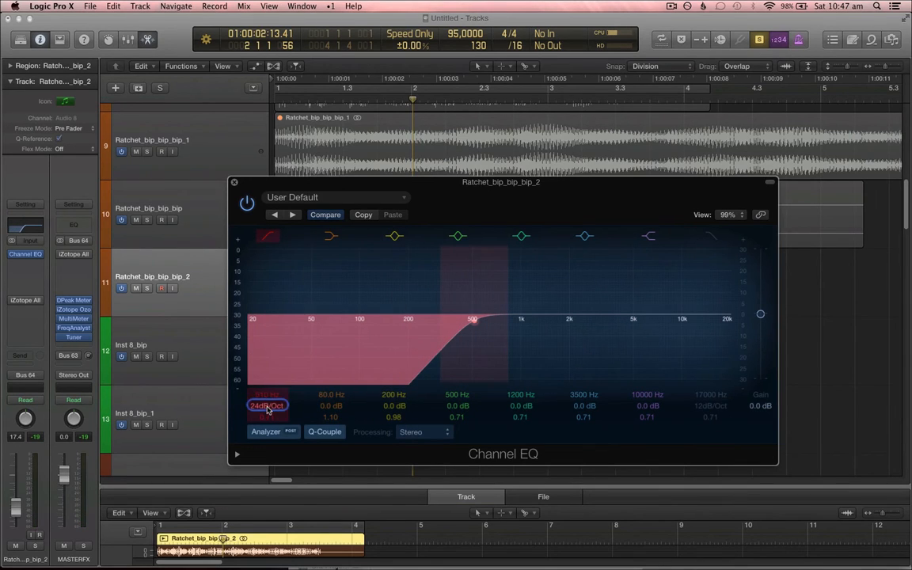
mouse_move(267, 402)
mouse_down()
mouse_move(267, 376)
mouse_move(273, 407)
mouse_up()
drag(532, 182, 556, 186)
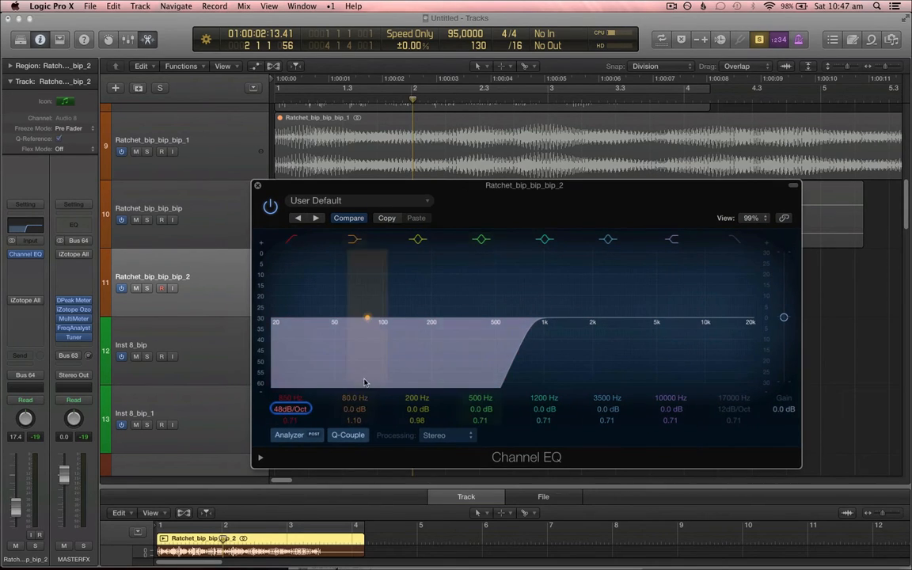
click(257, 186)
key(Return)
key(space)
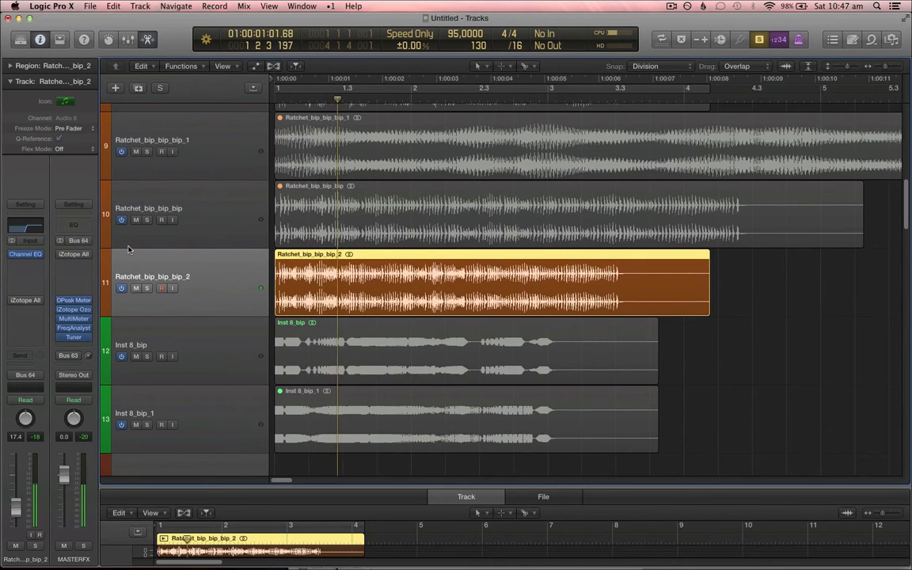
Step: Insert iZotope Alloy 2 in the next effect slot of Ratchet_bip_bip_2 and open its Transient module
click(25, 262)
mouse_move(66, 396)
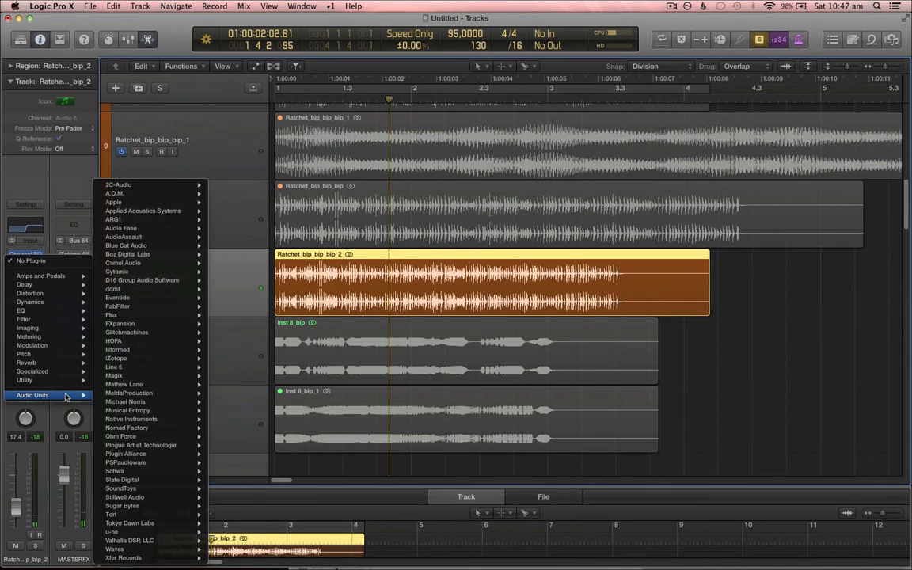
mouse_move(168, 349)
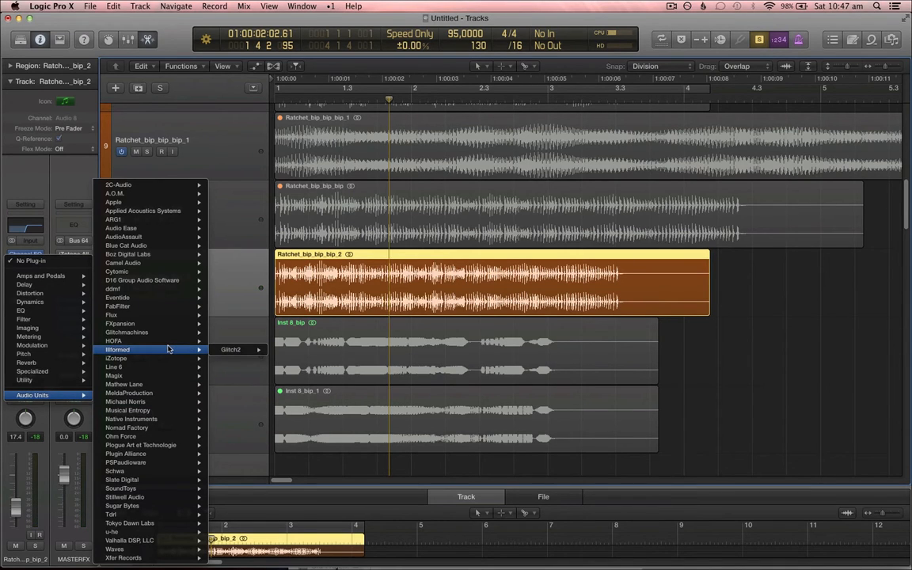
mouse_move(56, 304)
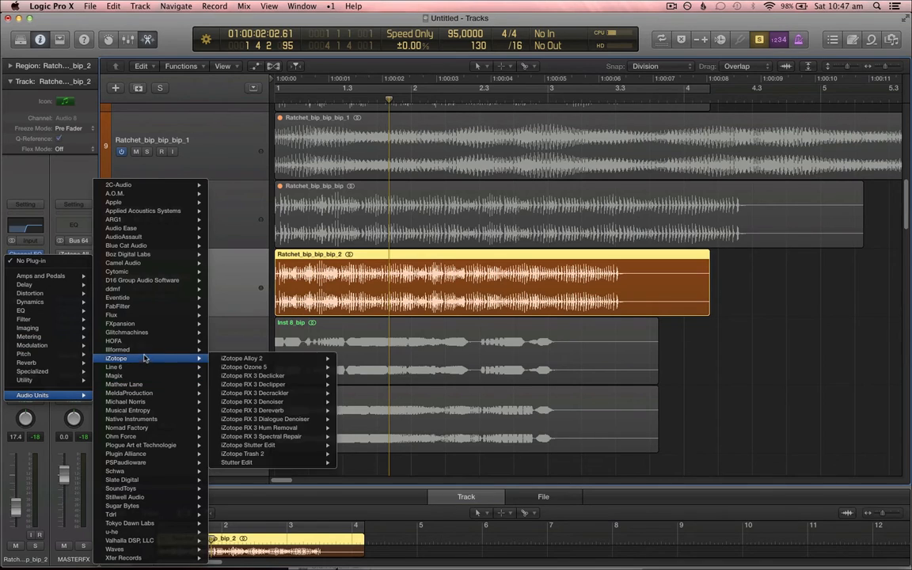
mouse_move(281, 360)
click(358, 359)
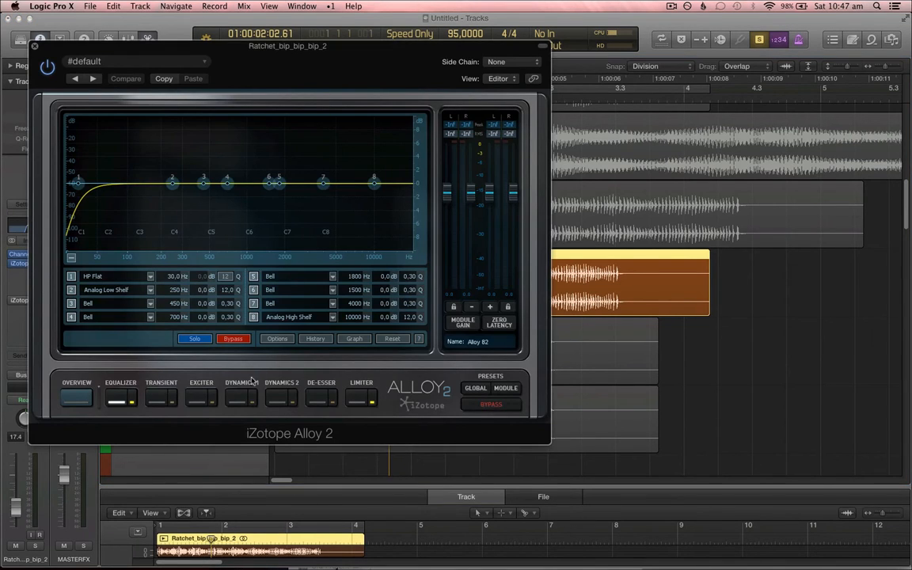
click(198, 400)
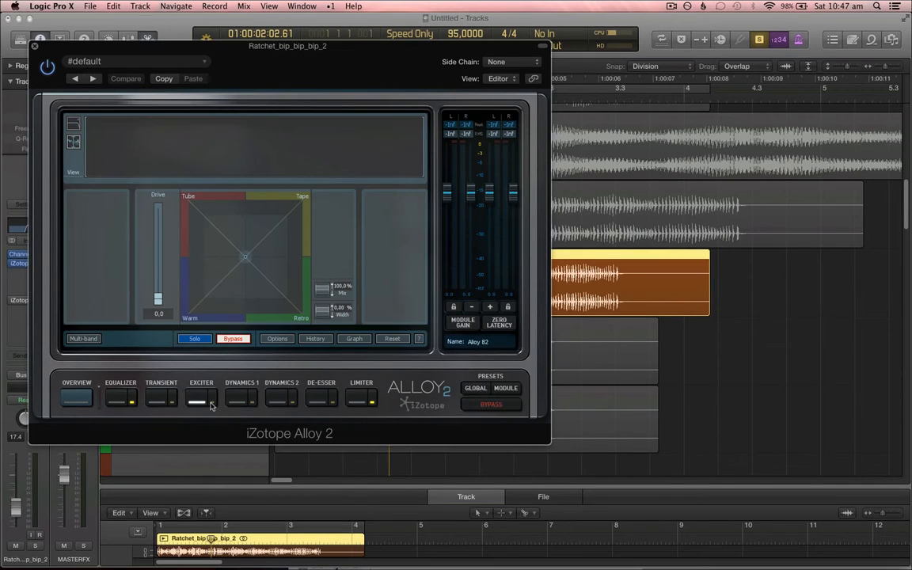
click(154, 403)
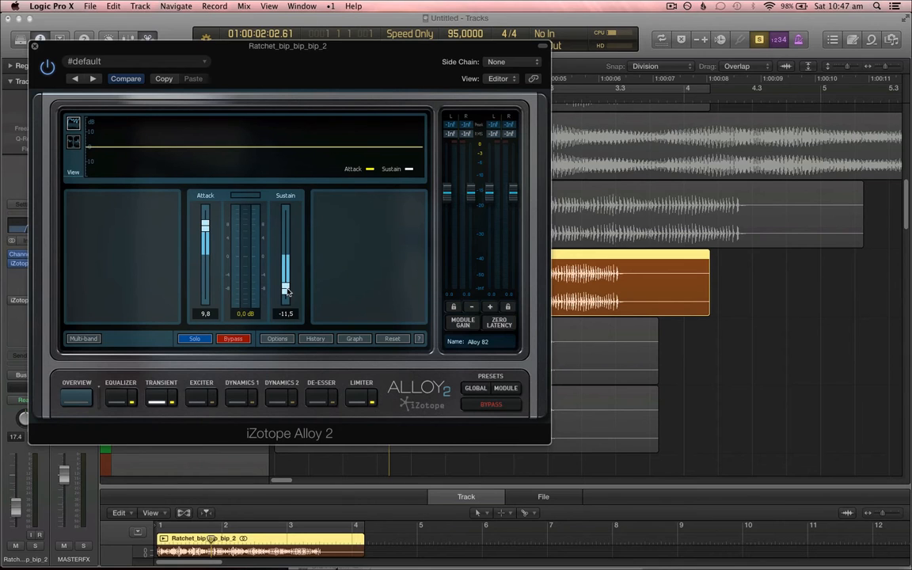
drag(351, 69, 496, 119)
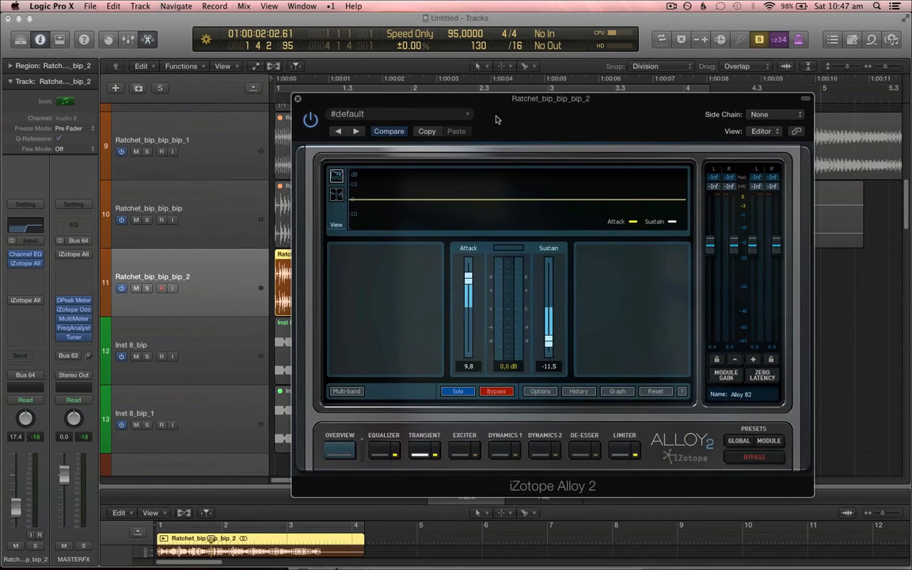
Step: Turn on cycle mode over the region, lower Alloy 2's input gain, and start playback
click(240, 257)
key(c)
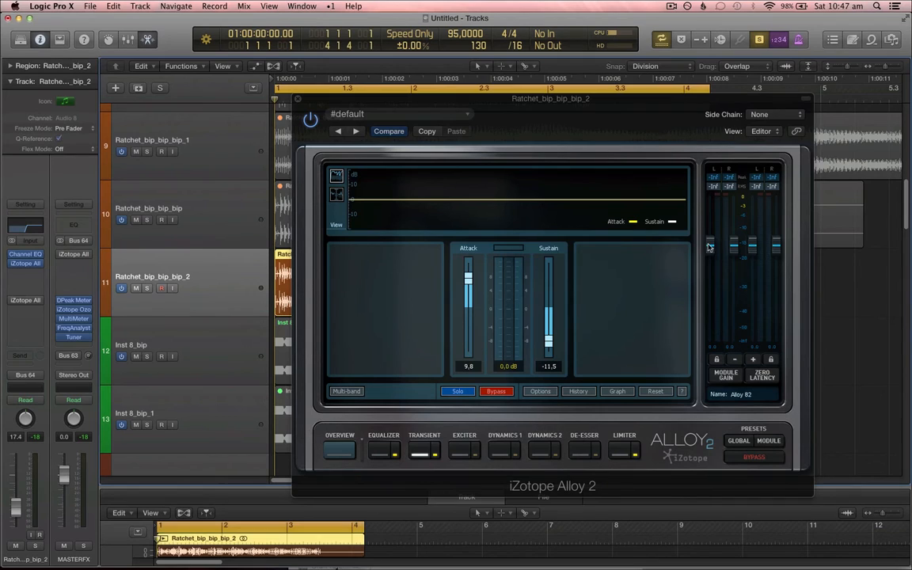
drag(711, 245, 716, 270)
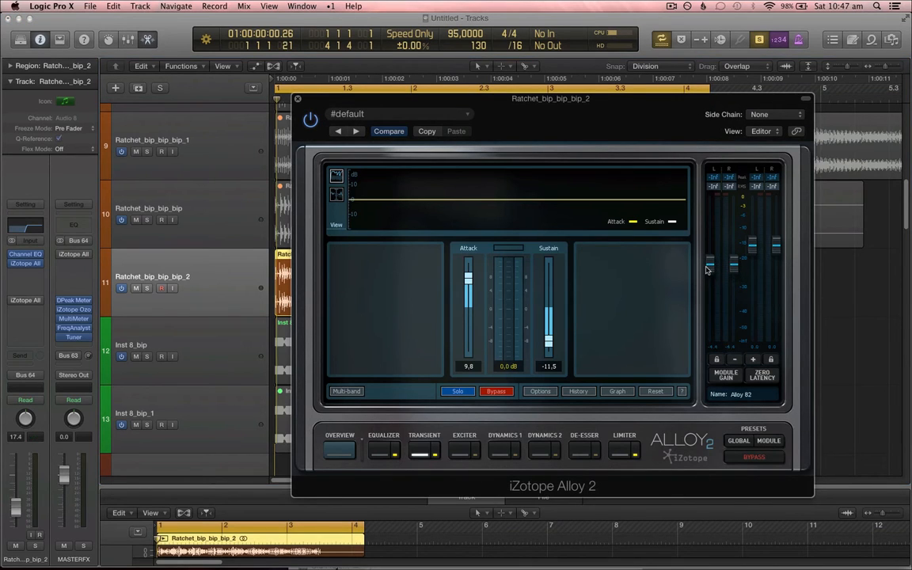
key(space)
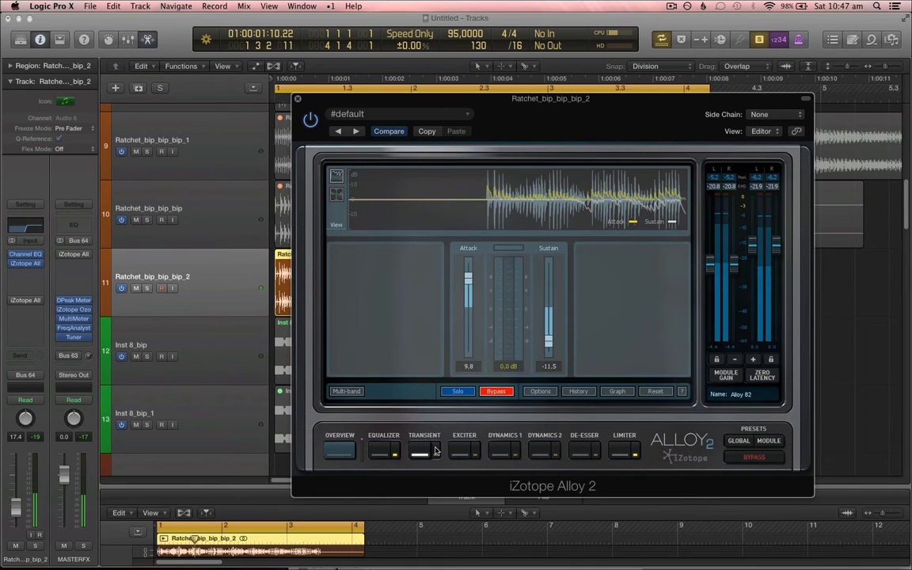
Step: Enable the Transient module, set its Sustain to -15.0, and lower Alloy 2's output gain
click(434, 450)
drag(550, 341, 554, 360)
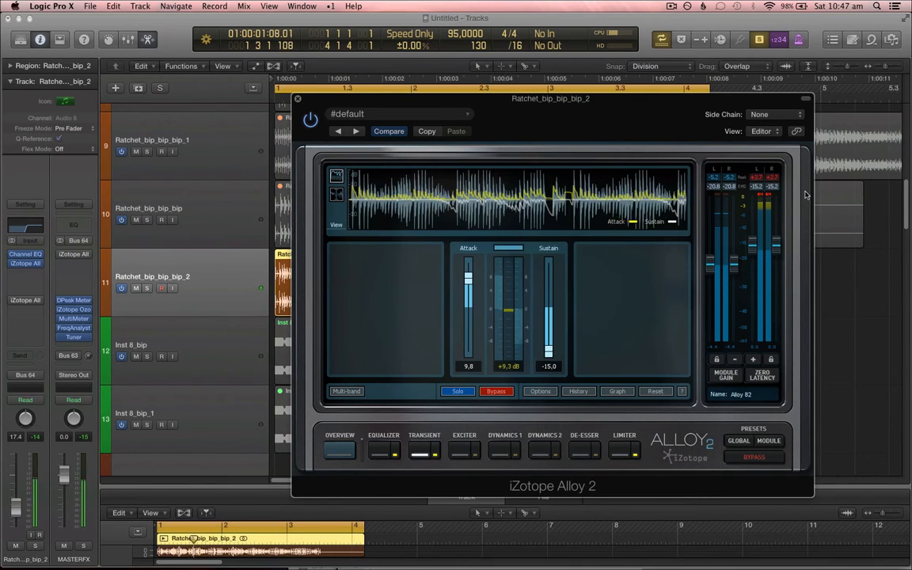
drag(754, 244, 755, 267)
click(755, 178)
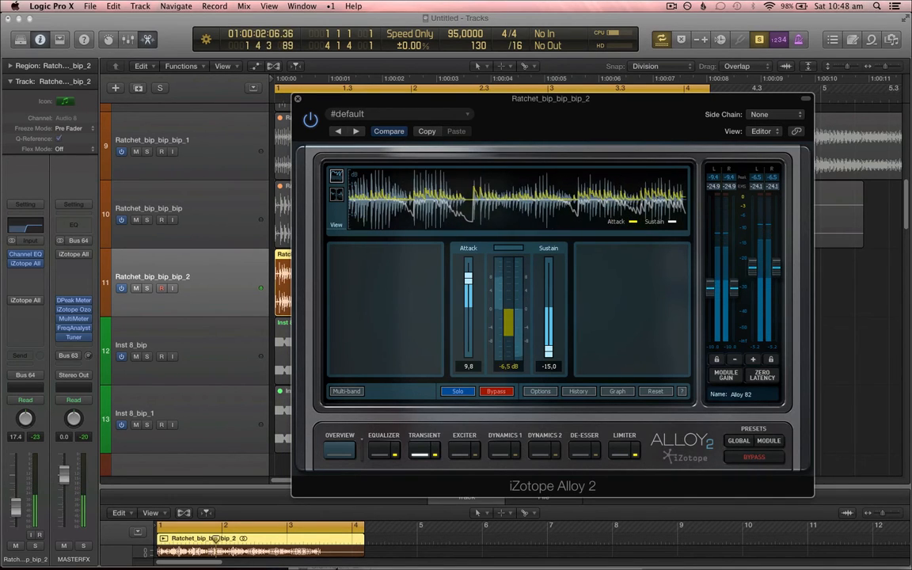
Step: In Alloy 2's Equalizer, raise the HP Flat filter to 509 Hz and boost the high shelf to 6.2 dB at 1183 Hz
click(383, 447)
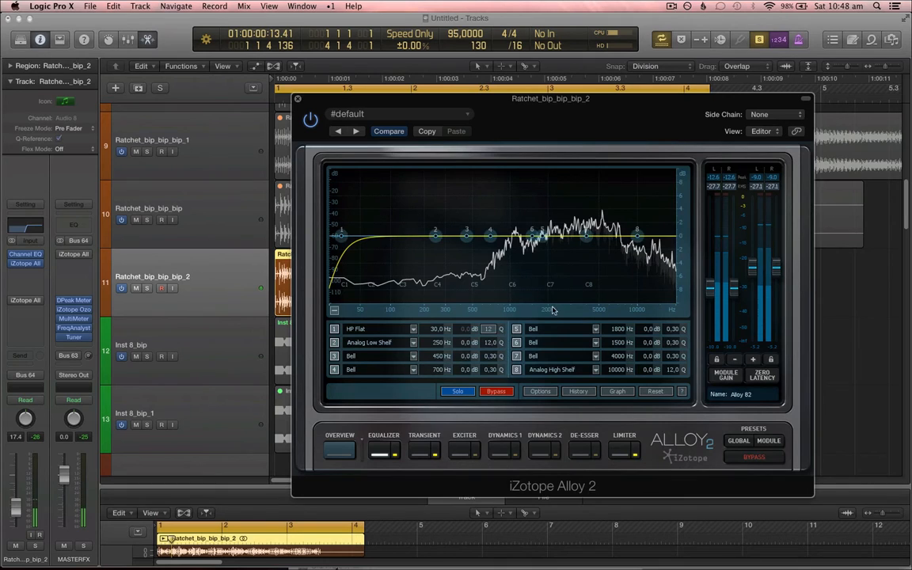
drag(440, 327, 522, 337)
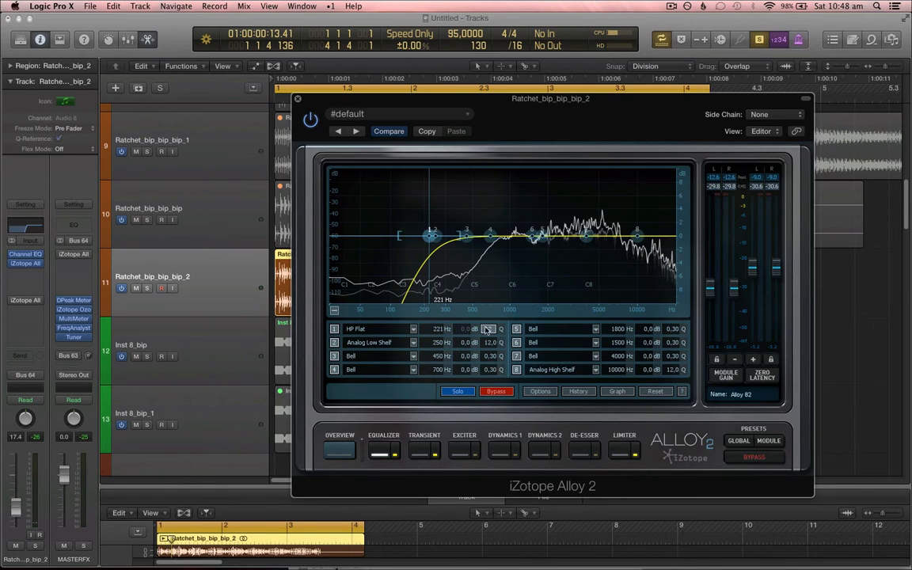
drag(637, 236, 531, 204)
drag(457, 332, 472, 299)
drag(532, 213, 523, 210)
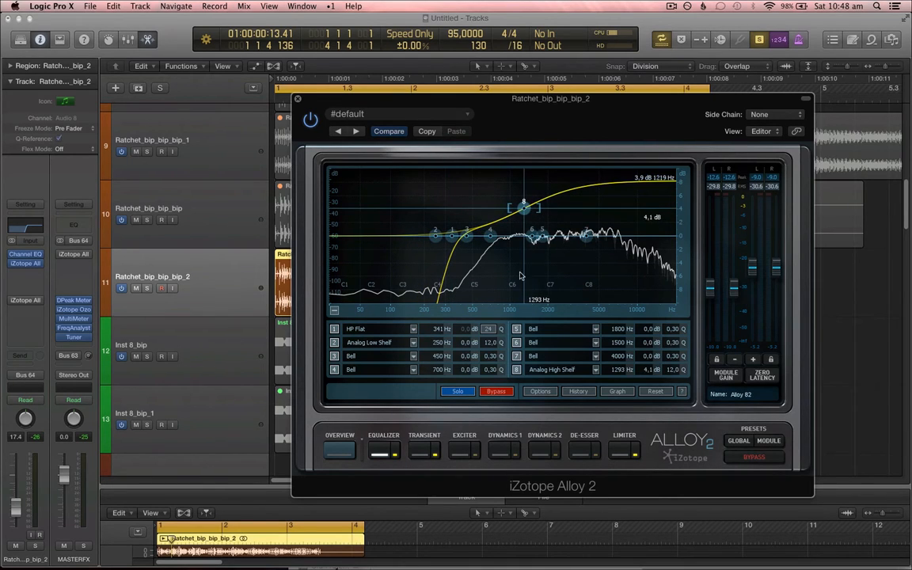
drag(440, 331, 453, 307)
drag(527, 212, 521, 211)
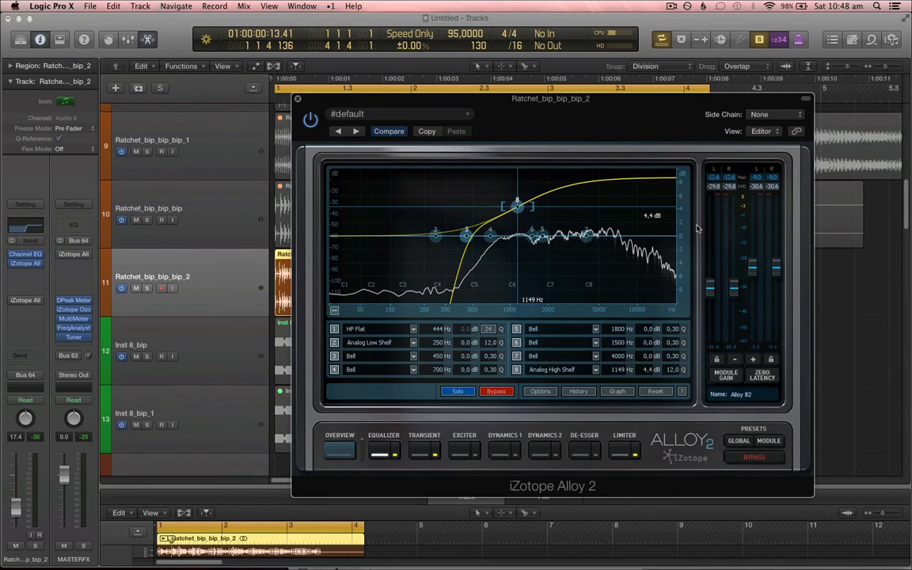
drag(683, 231, 680, 254)
mouse_move(521, 231)
mouse_down()
mouse_move(529, 212)
mouse_move(530, 219)
mouse_up()
drag(440, 331, 440, 322)
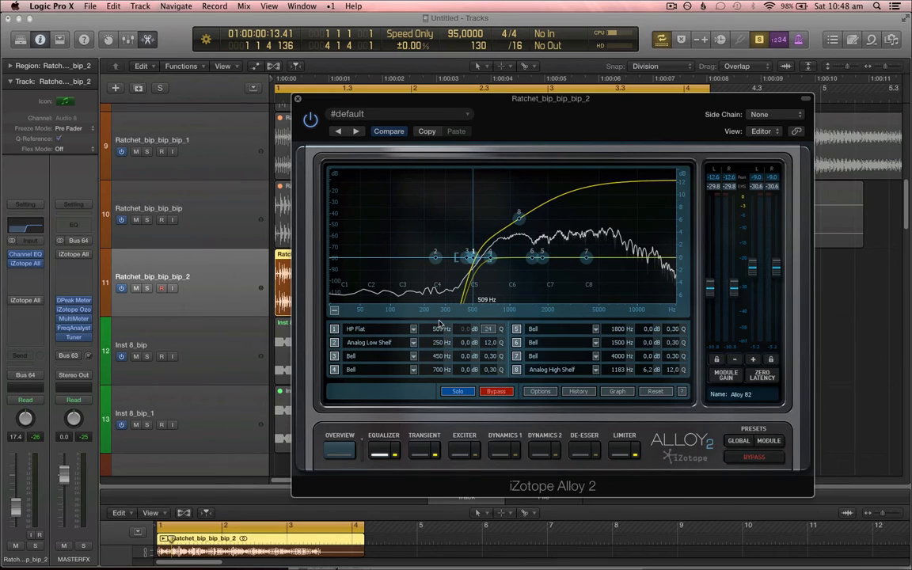
drag(683, 129, 651, 117)
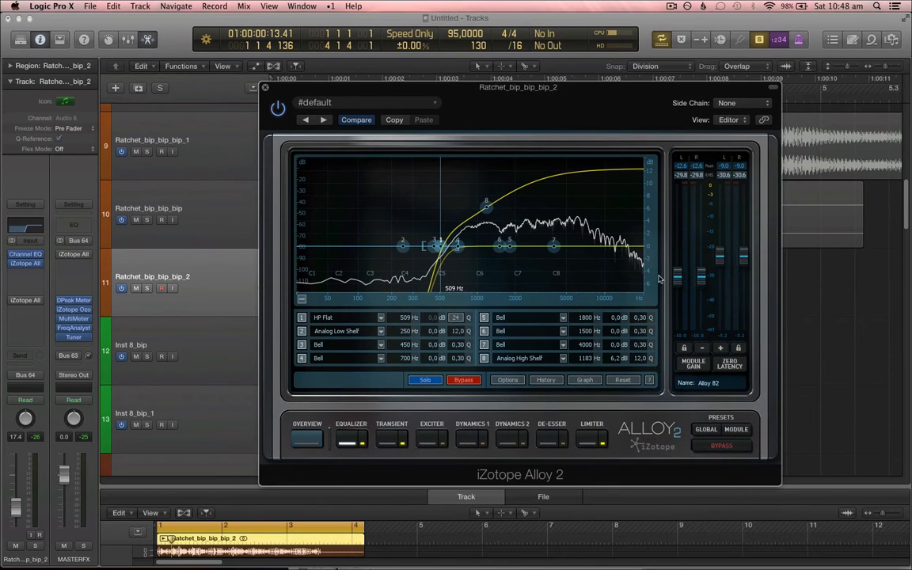
Step: Close the Alloy 2 window and stop playback
click(265, 87)
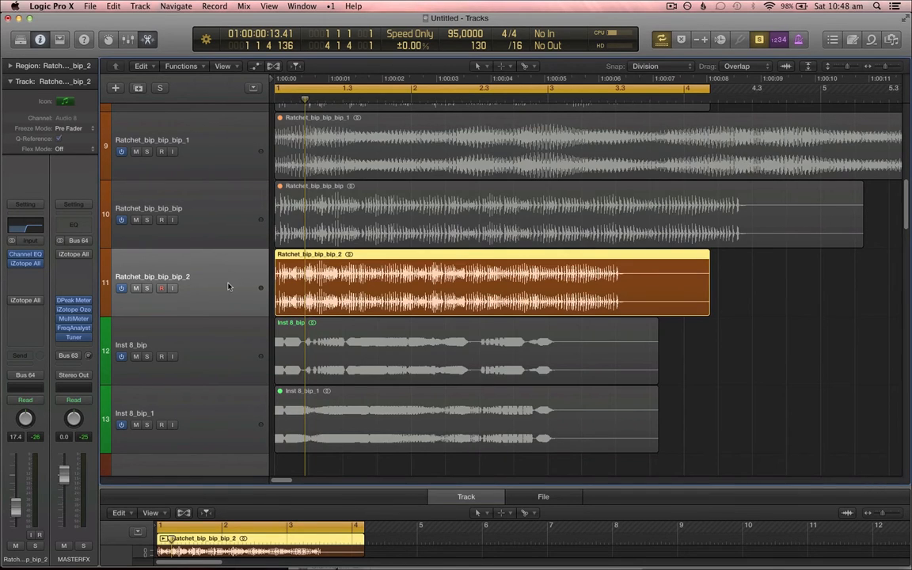
key(space)
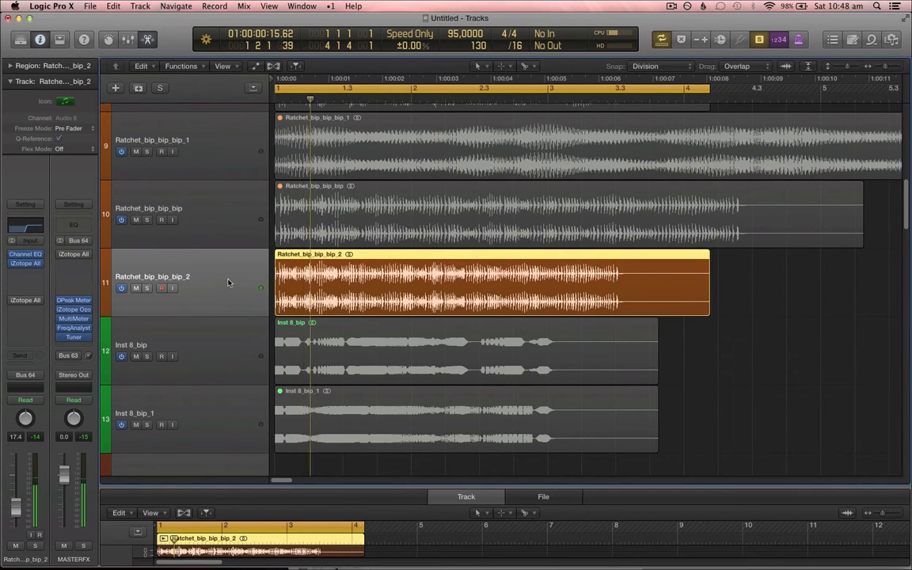
key(XF86AudioRaiseVolume)
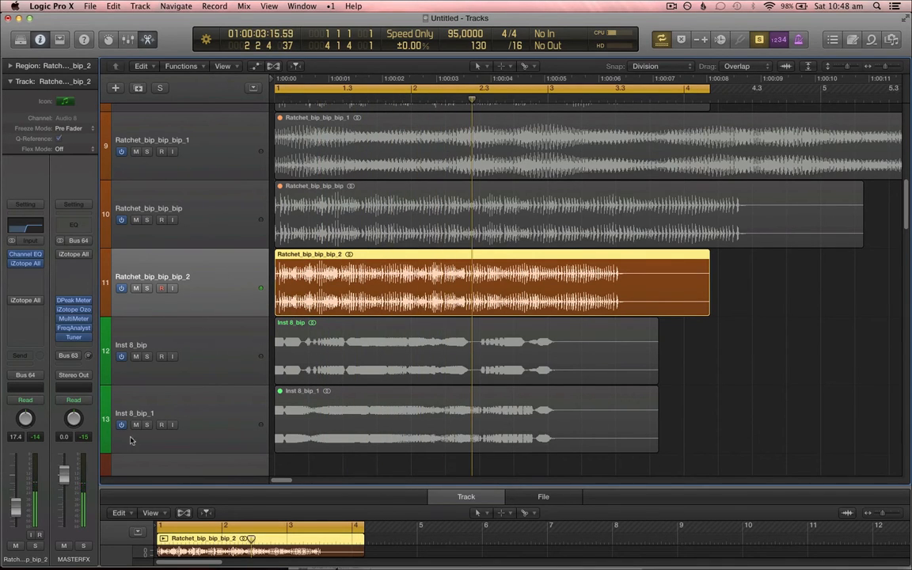
Step: Solo the Inst 8_bip track and return the playhead to the start
click(197, 429)
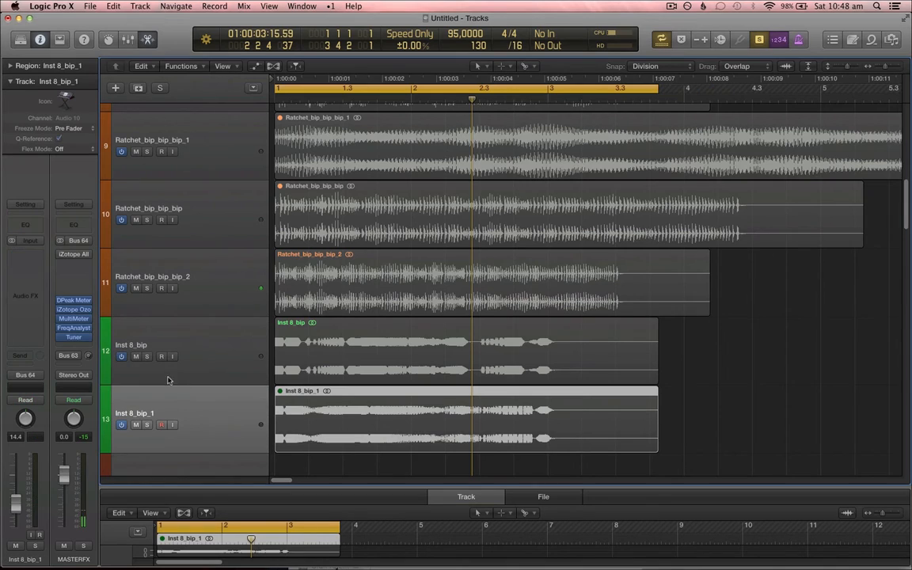
click(148, 356)
key(Return)
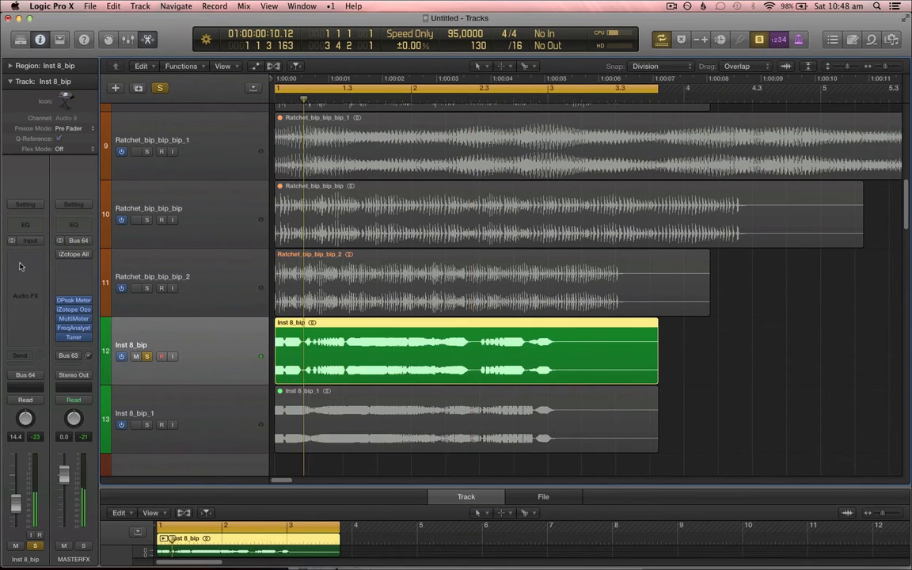
Step: Insert FabFilter FF Volcano 2 (Stereo) on the Inst 8_bip track
click(39, 255)
mouse_move(87, 385)
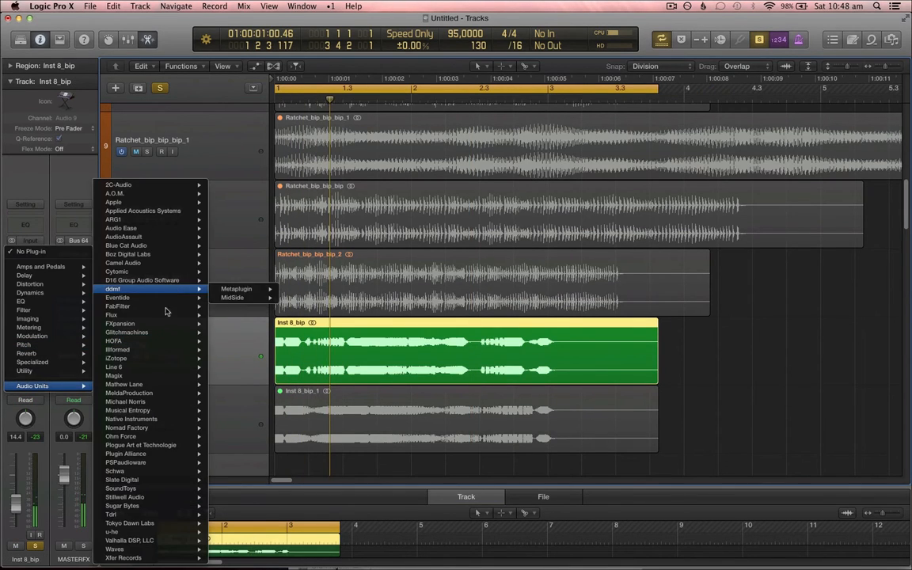
mouse_move(150, 306)
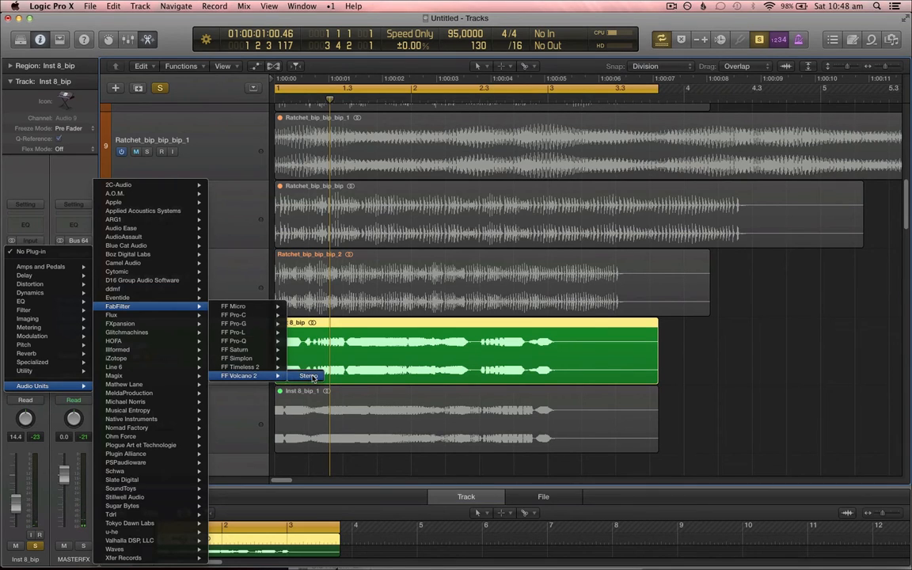
click(309, 376)
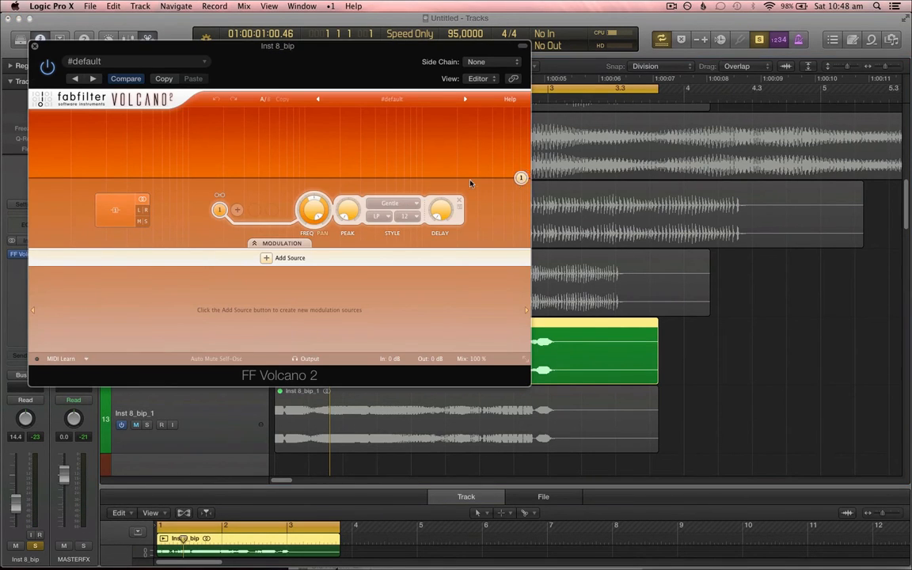
Step: Move Volcano's filter 1 node down in frequency and open the track's automation mode menu
drag(520, 177, 178, 178)
drag(350, 59, 487, 66)
click(38, 399)
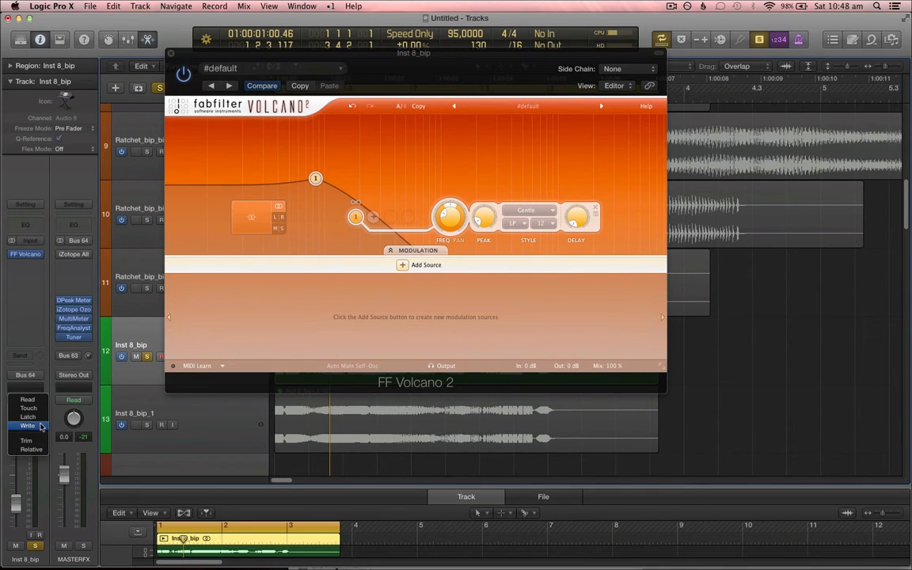
click(146, 485)
Step: Set the Volcano filter style to Raw and its slope to 24
click(524, 214)
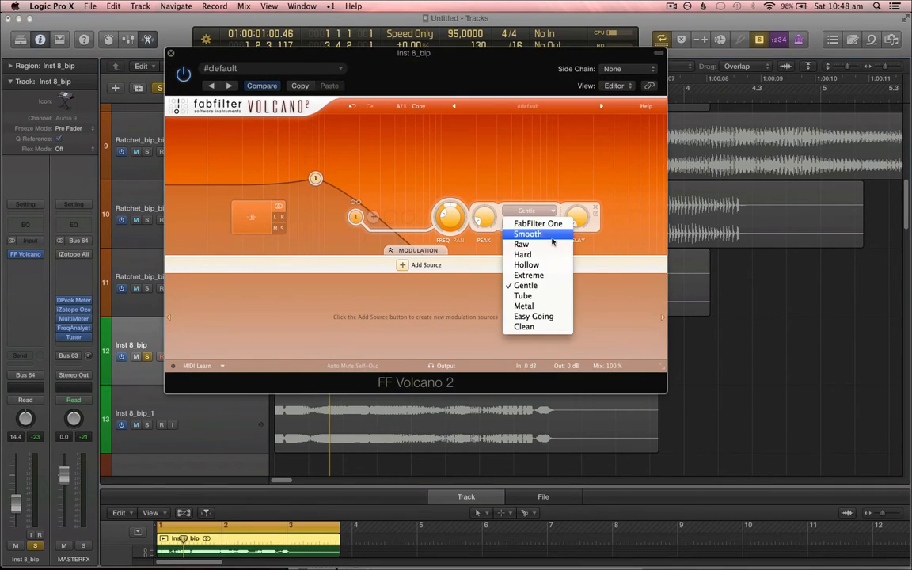
click(524, 249)
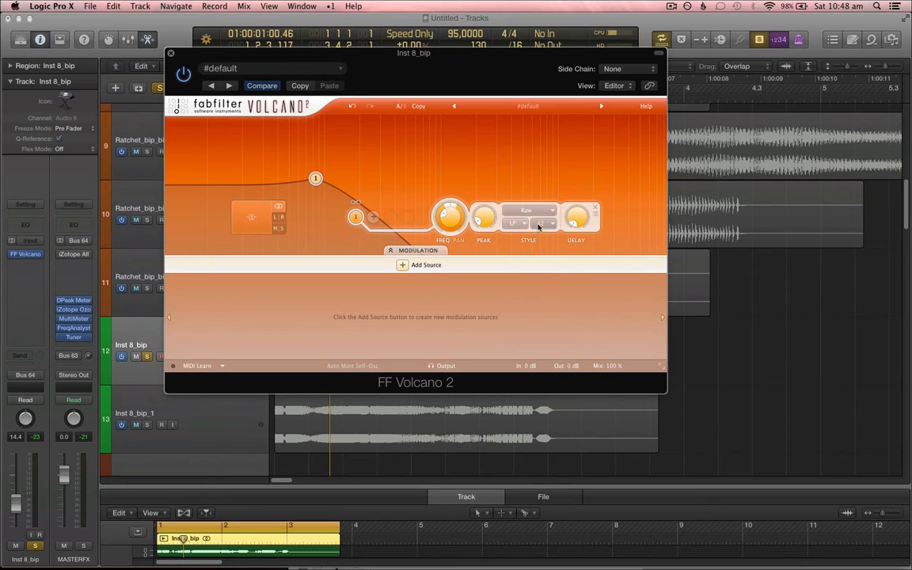
click(542, 224)
click(546, 248)
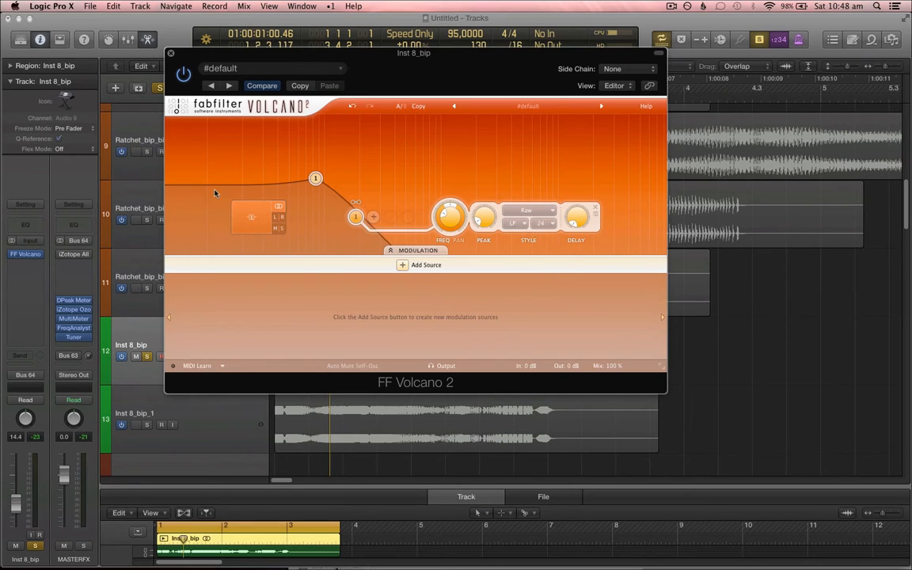
Step: Switch the Inst 8_bip automation mode to Latch and record Volcano filter 1 frequency movement during playback
click(25, 400)
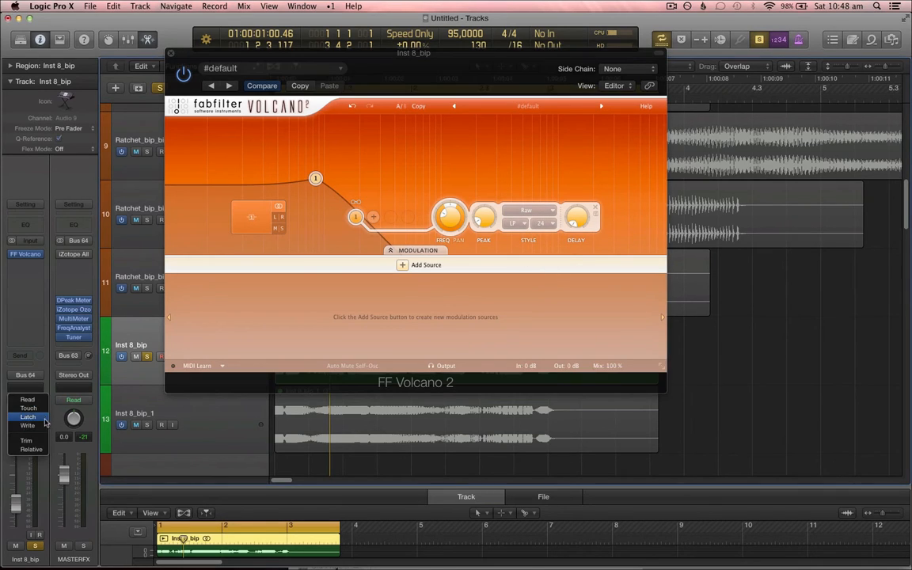
click(24, 380)
mouse_move(441, 209)
mouse_down()
mouse_move(445, 226)
mouse_move(458, 201)
mouse_move(453, 231)
mouse_move(463, 199)
mouse_move(452, 220)
mouse_up()
click(35, 398)
click(28, 378)
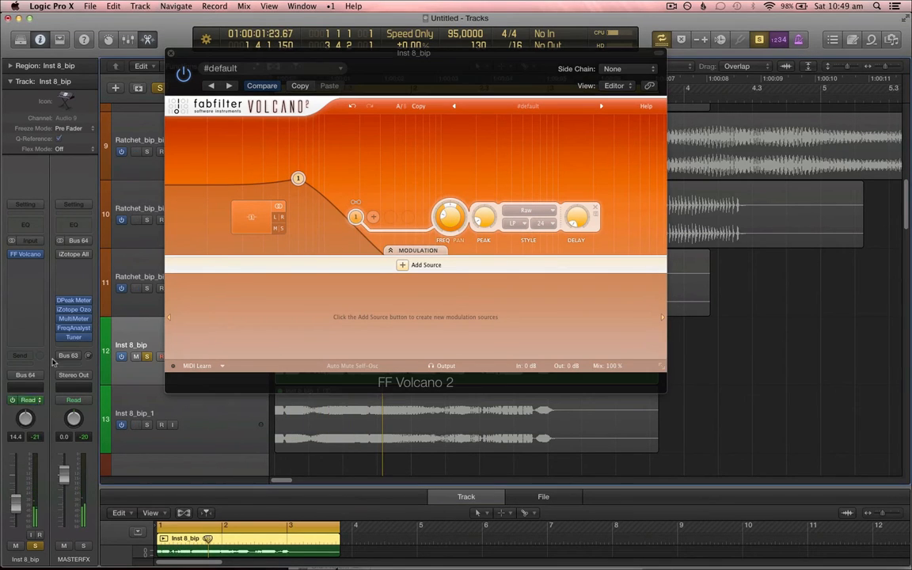
Step: Close the plug-in window, show the FF Volcano Filter 1 Freq automation lane on Inst 8_bip, and stop playback
click(170, 53)
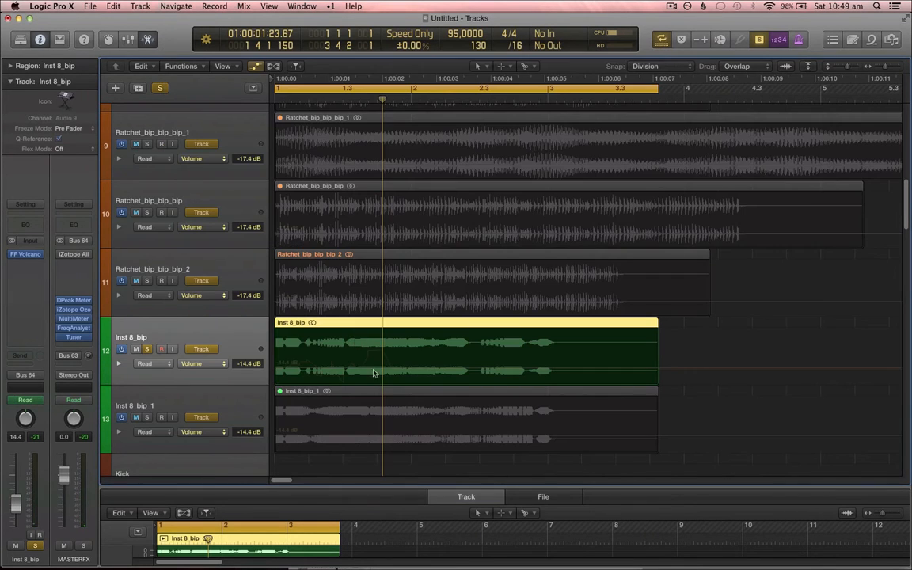
click(215, 367)
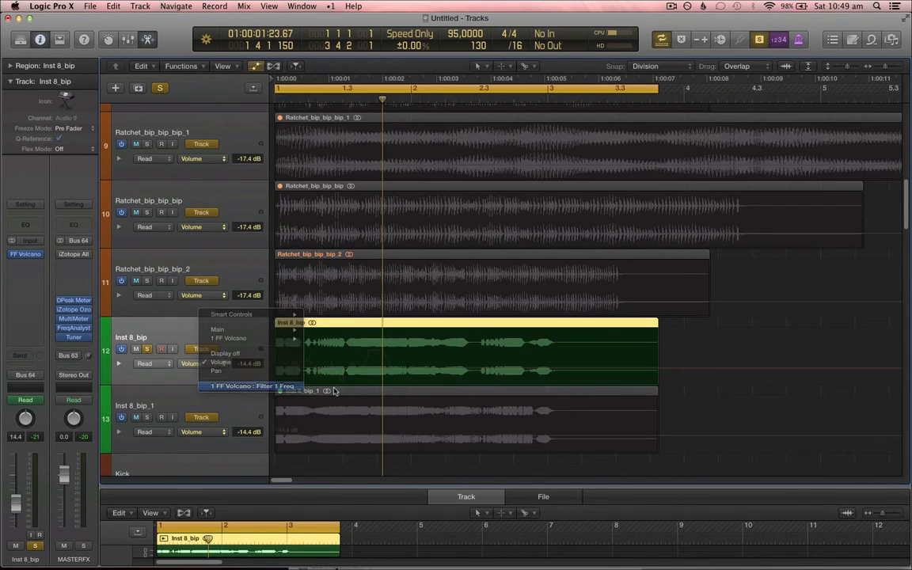
click(390, 372)
drag(390, 372, 336, 366)
key(space)
Step: Set the first Filter 1 Freq automation point to about 196 Hz
key(t)
Step: Add an automation point after the peak and pull it down to about 38.6 Hz
key(t)
drag(274, 371, 275, 366)
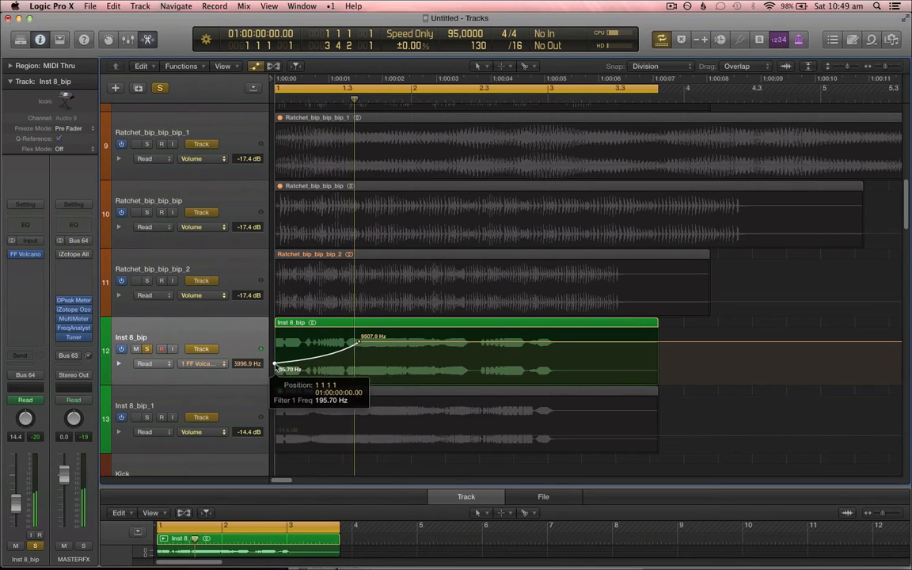
key(t)
key(t)
click(388, 342)
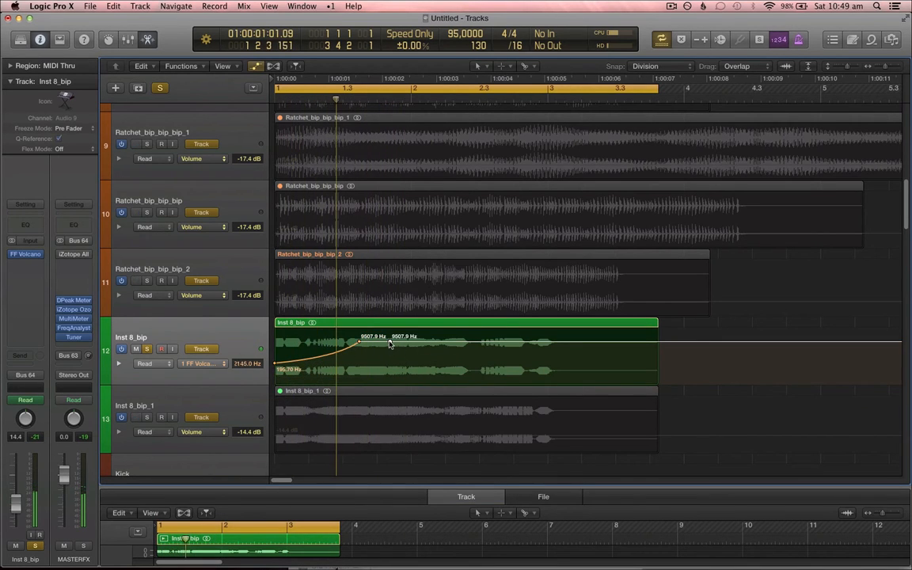
drag(390, 341, 398, 375)
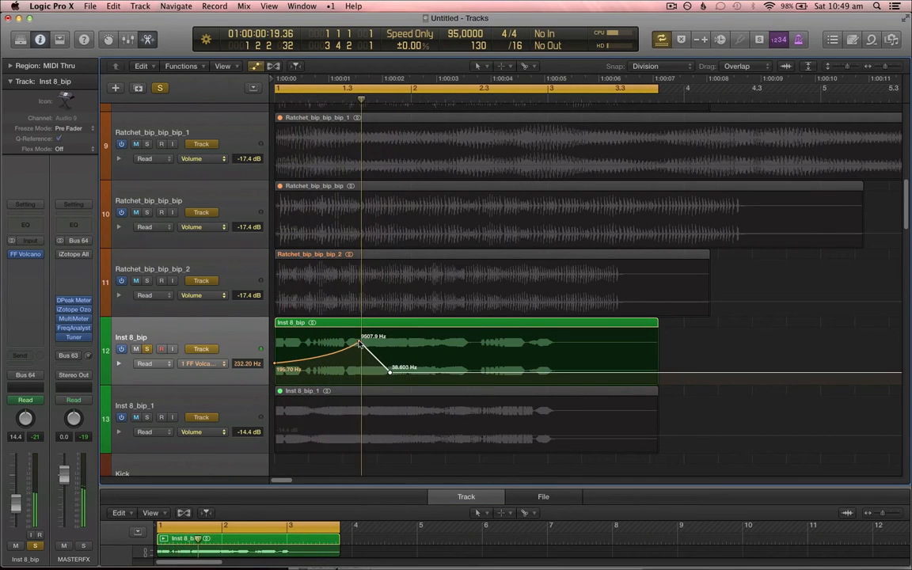
Step: Lower the peak automation point to about 1874 Hz, add a rising point near 3545 Hz, then hide automation
drag(359, 343, 359, 352)
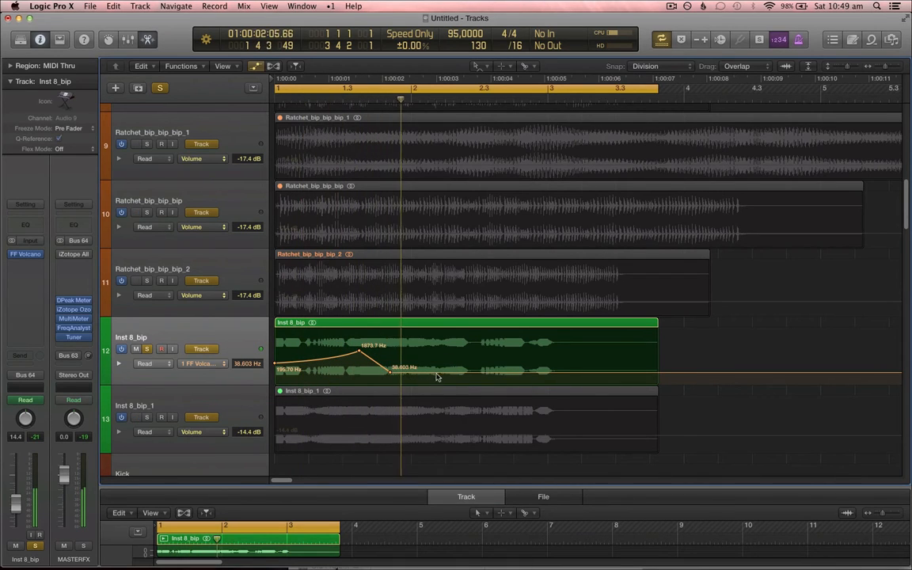
click(432, 371)
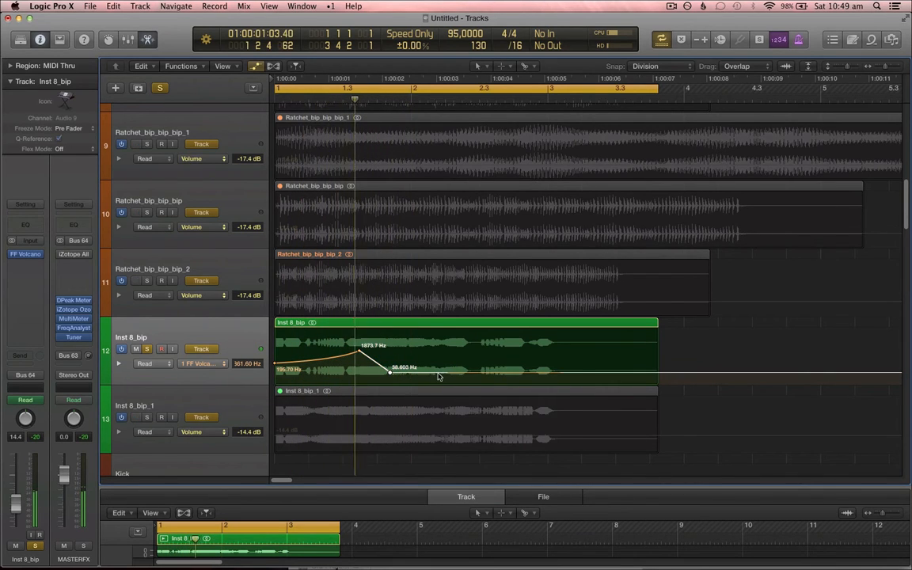
mouse_move(432, 371)
mouse_down()
mouse_move(451, 346)
mouse_move(443, 368)
mouse_up()
key(t)
key(w)
key(t)
key(t)
click(231, 333)
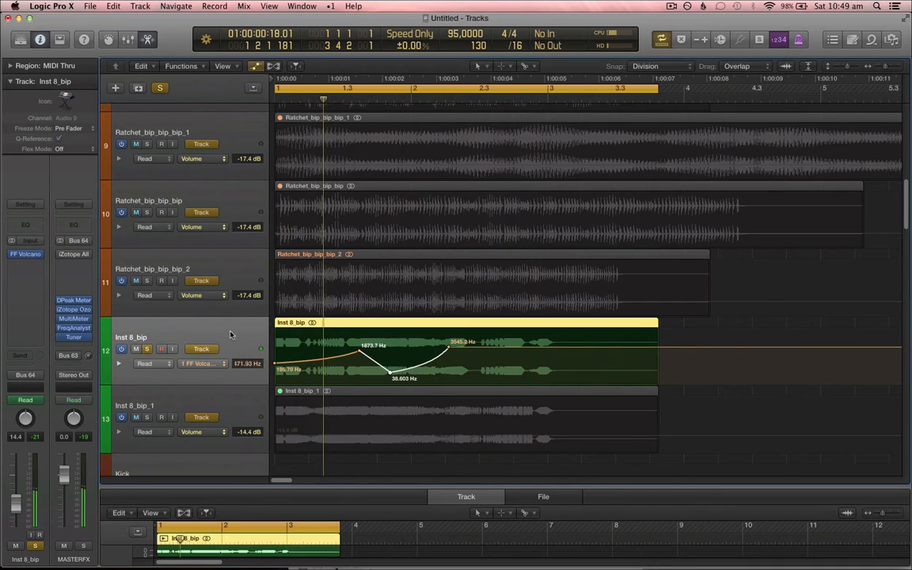
key(a)
Step: Solo the Ratchet_bip_bip_bip_2 track and start playback
click(156, 292)
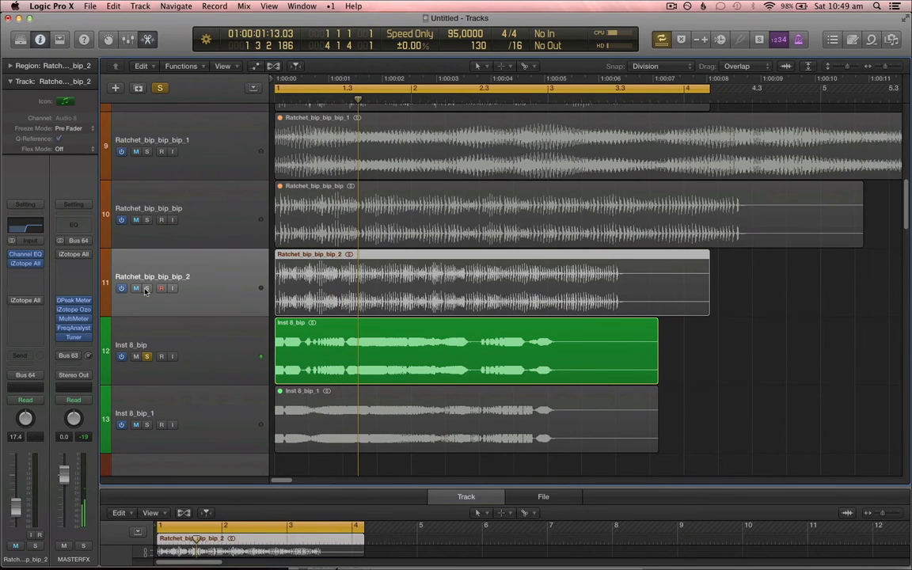
click(147, 288)
key(space)
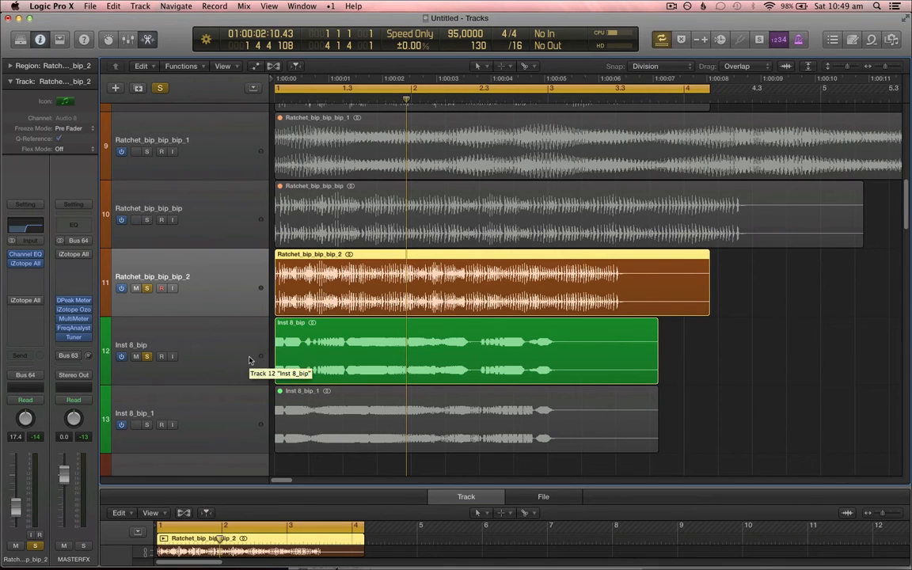
Step: Move the Inst 8_bip_1 track above Ratchet_bip_bip_bip_2 so it sits next to Inst 8_bip
shift+click(236, 322)
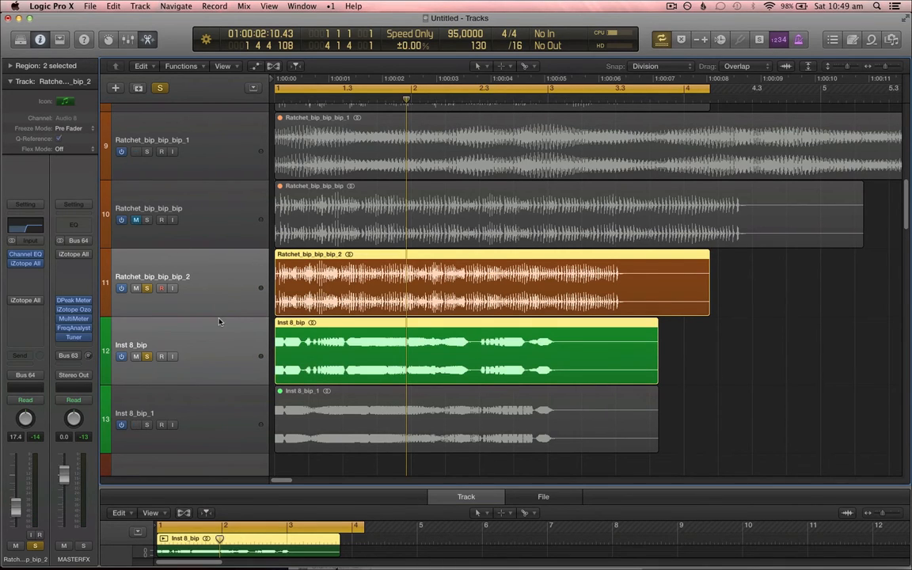
scroll(213, 316, down, 1)
drag(202, 381, 234, 245)
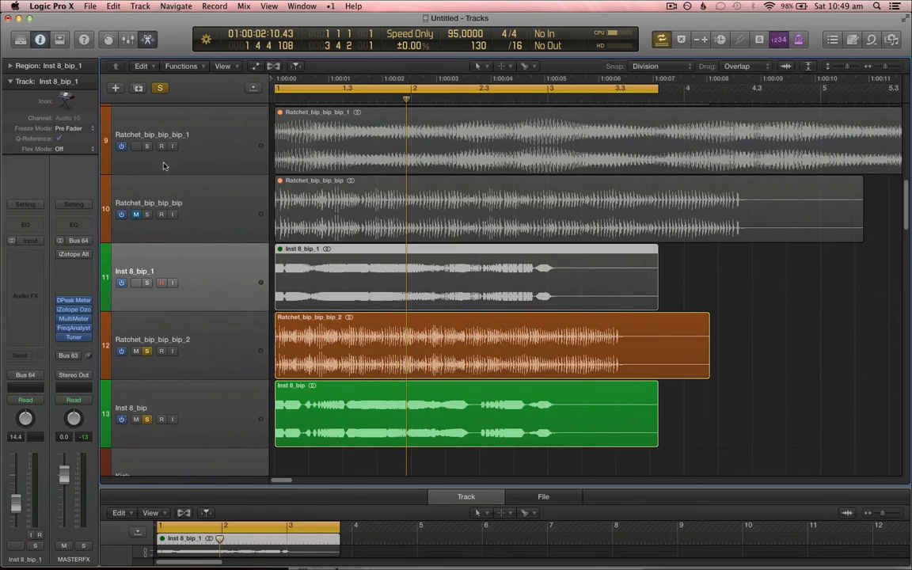
scroll(246, 256, up, 3)
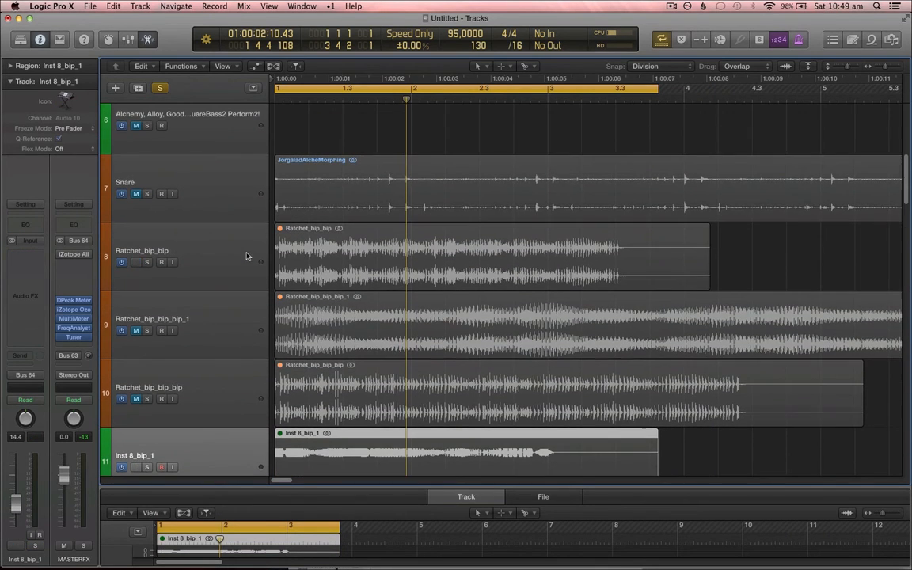
scroll(336, 297, down, 4)
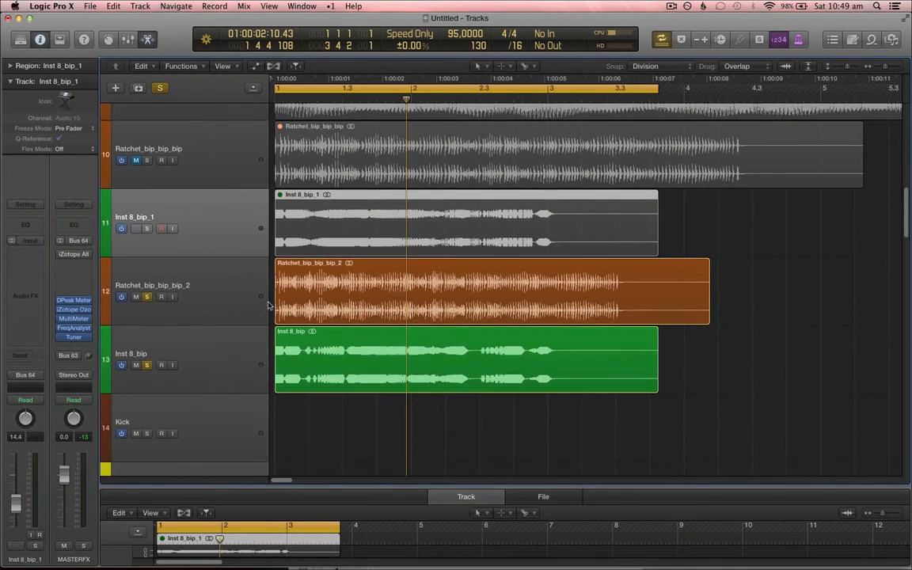
Step: Route the outputs of Ratchet_bip_bip_bip_2 and Inst 8_bip together to Bus 30
click(243, 277)
shift+click(236, 354)
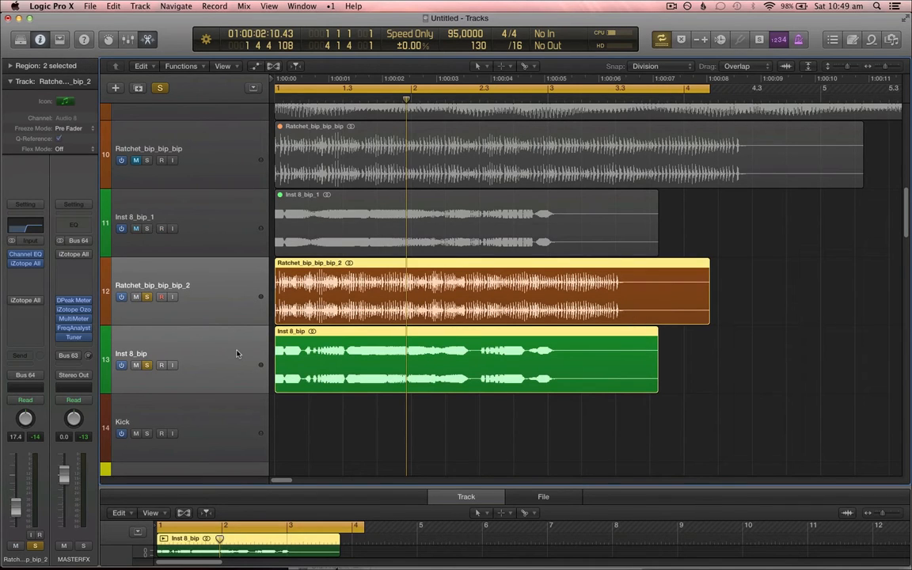
key(x)
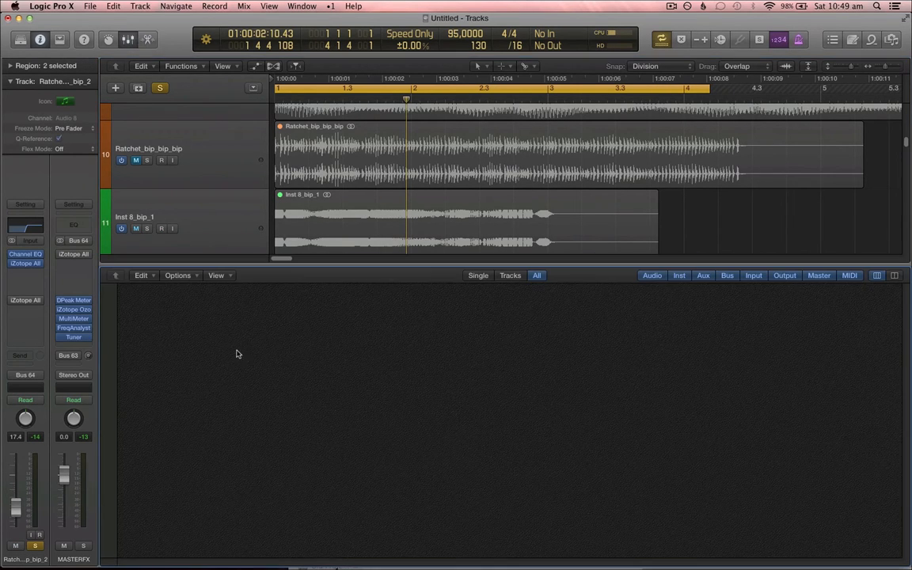
click(423, 349)
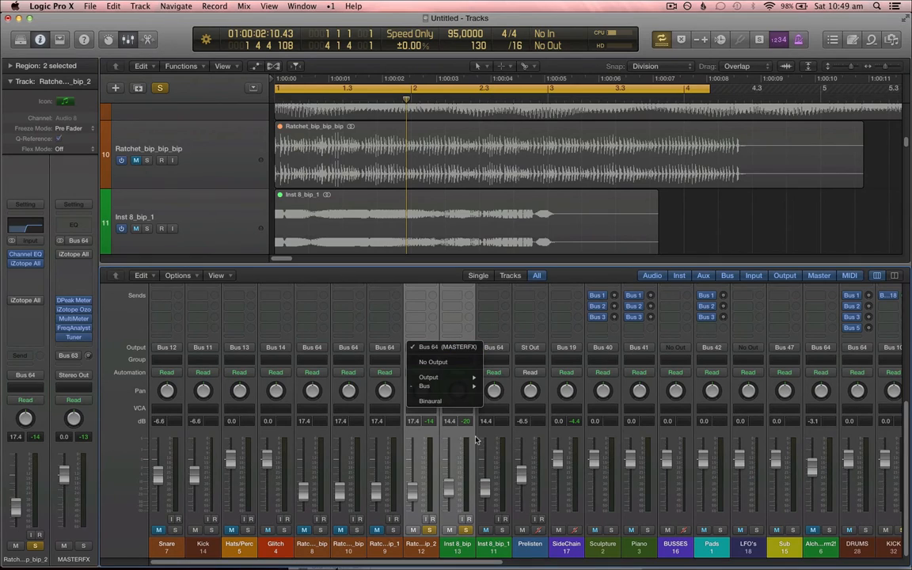
mouse_move(478, 386)
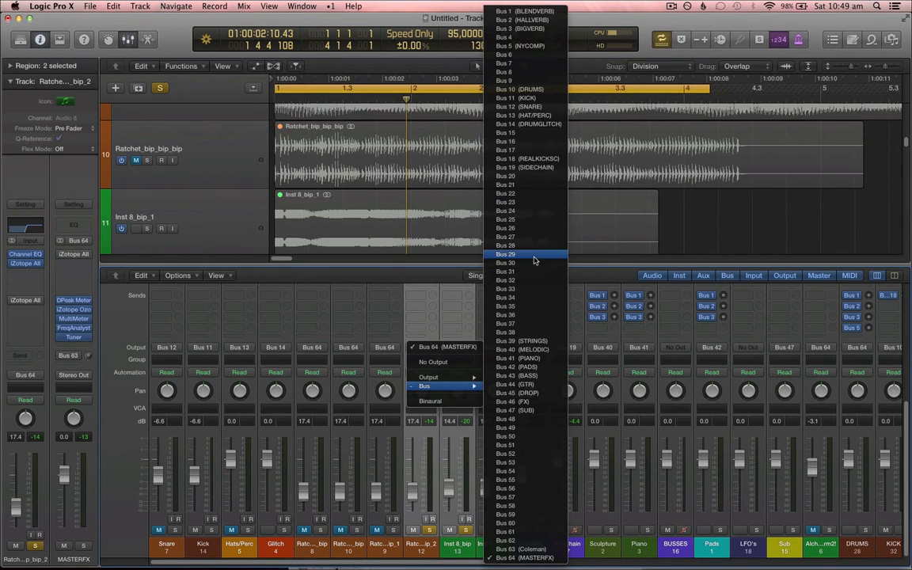
key(Escape)
key(x)
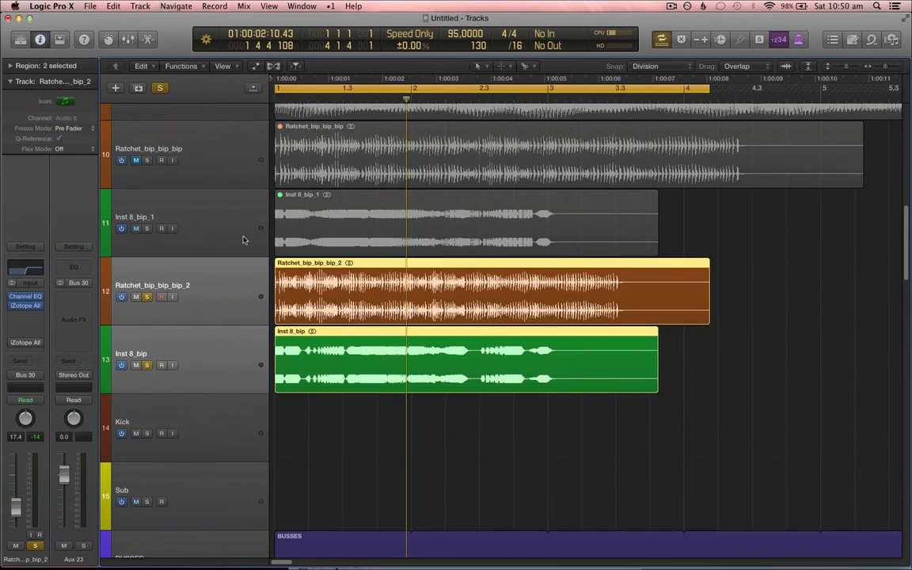
Step: Create a track for the Aux 23 bus channel and unsolo the two source tracks
right_click(75, 167)
click(99, 170)
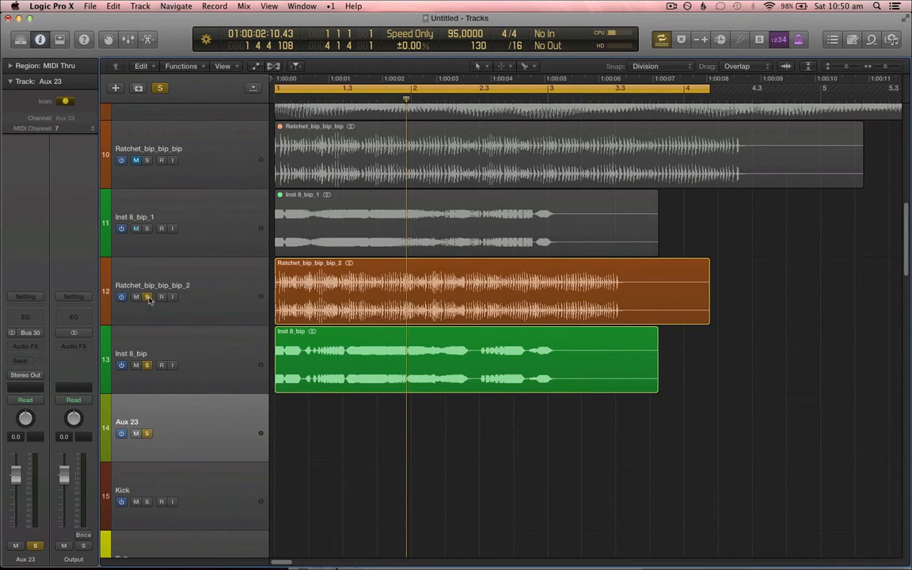
drag(147, 297, 152, 359)
Step: Set the Aux 23 output to Bus 64 (MASTERFX)
click(39, 376)
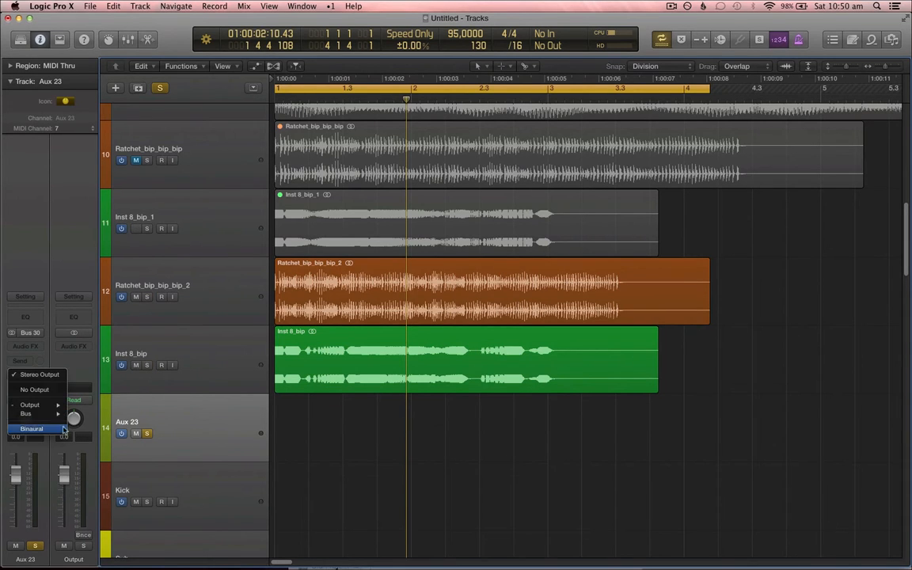
mouse_move(55, 418)
click(103, 557)
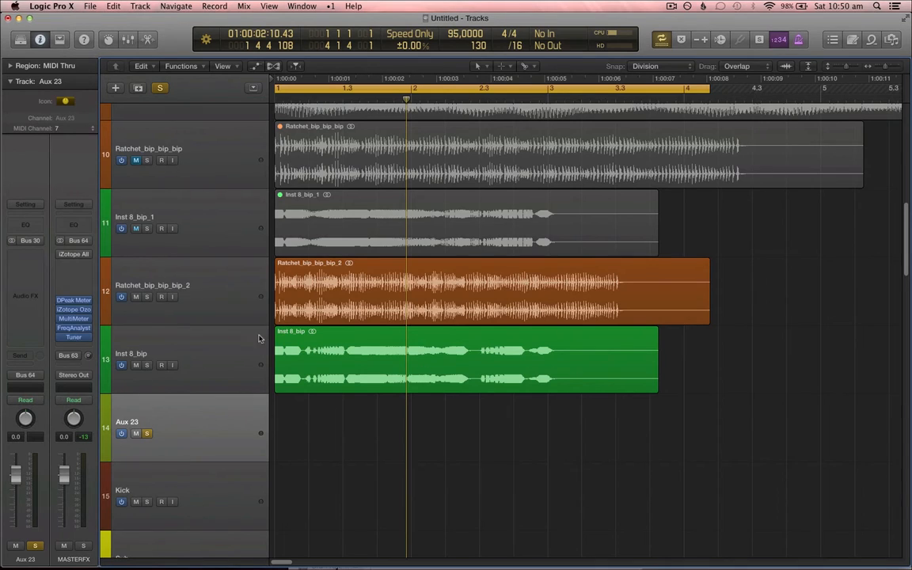
Step: Insert iZotope Alloy 2 (Stereo) on the Aux 23 channel
click(35, 253)
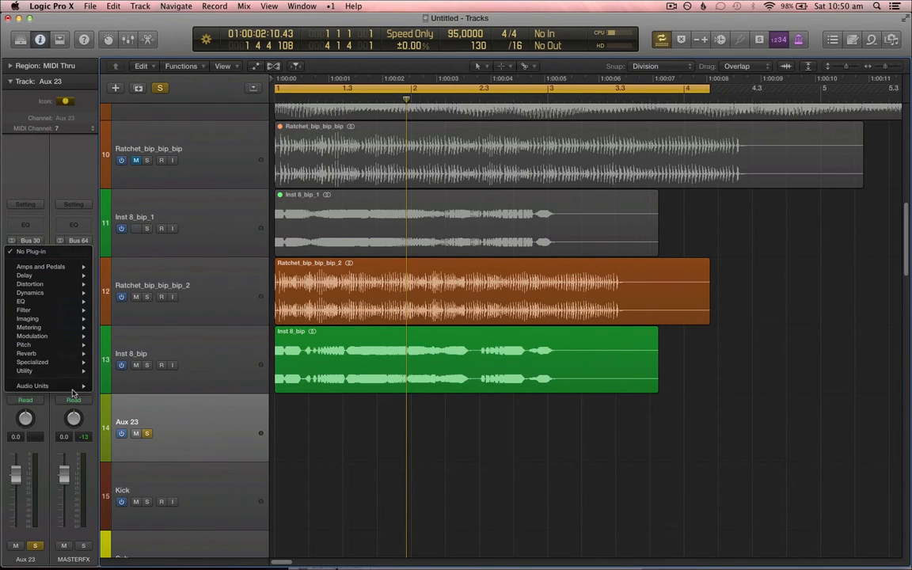
mouse_move(75, 385)
mouse_move(158, 360)
mouse_move(261, 360)
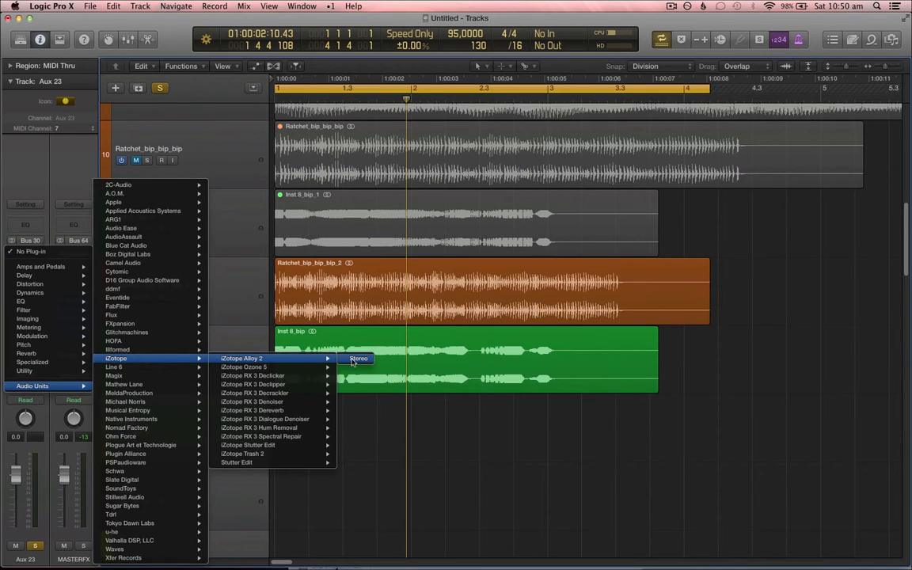
click(358, 360)
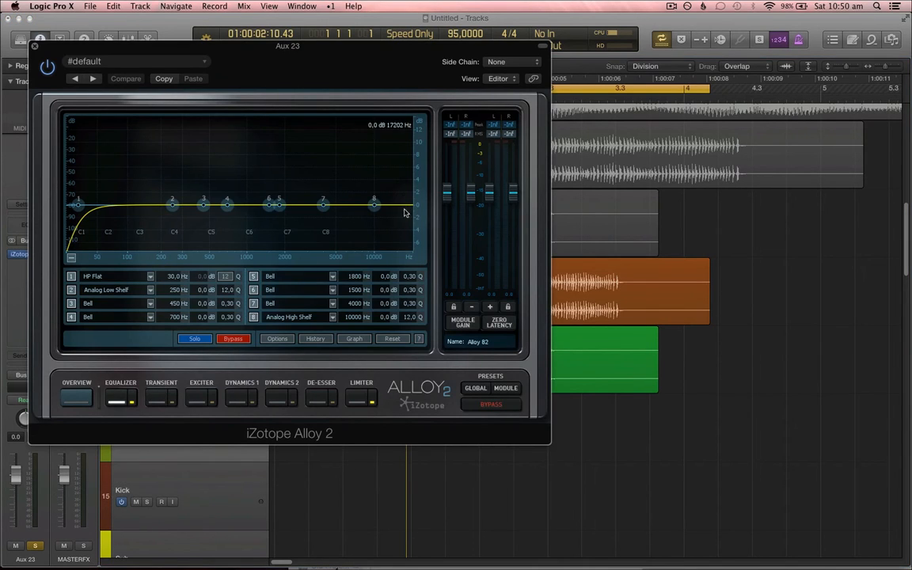
Step: Shape Alloy 2's EQ with a cut near 477 Hz of about -10 dB and a high shelf near 2199 Hz at 2.7 dB
drag(421, 213, 420, 173)
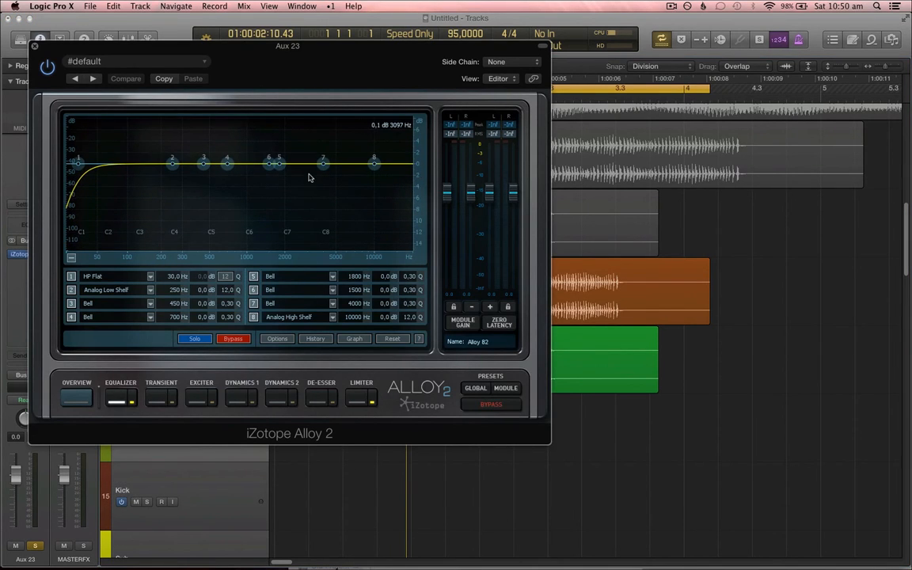
key(space)
drag(227, 164, 206, 221)
scroll(214, 202, up, 5)
scroll(206, 221, down, 2)
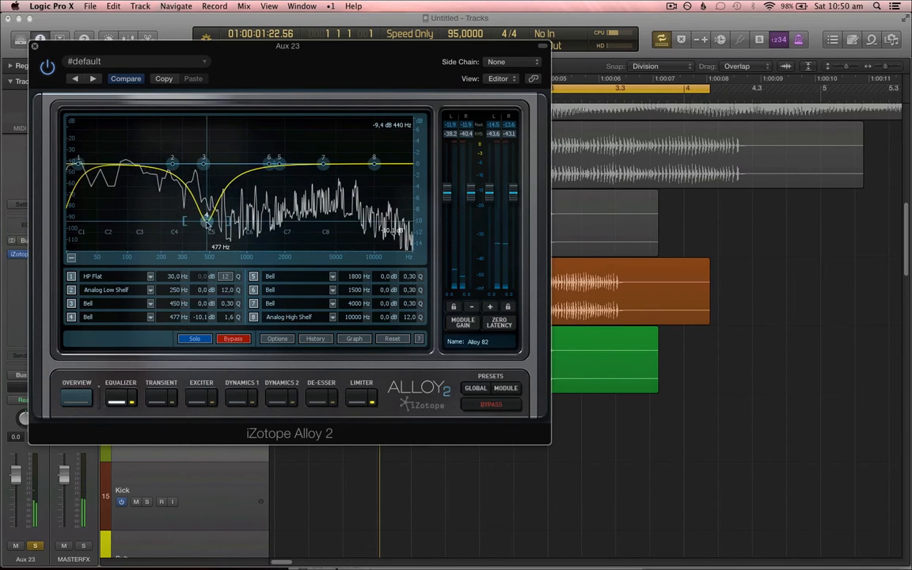
drag(373, 164, 287, 146)
click(235, 396)
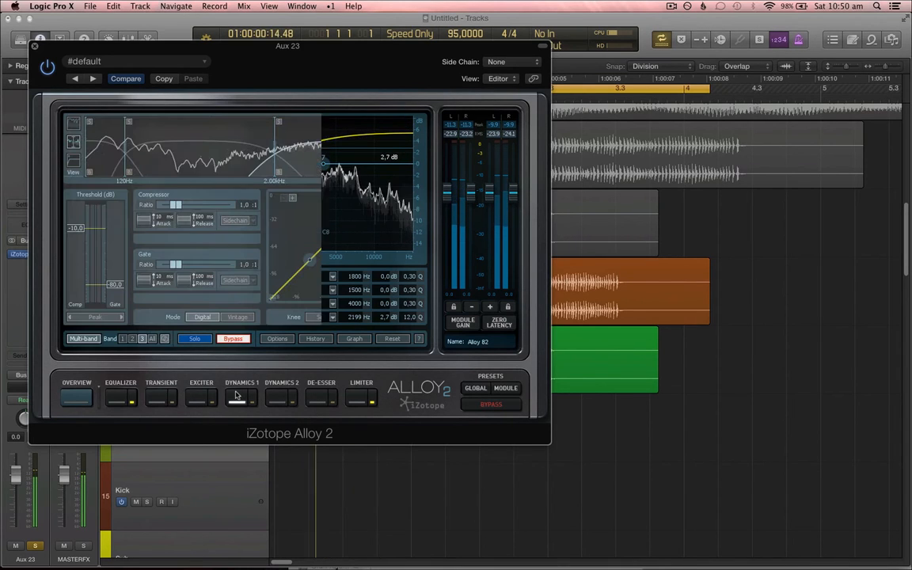
click(35, 46)
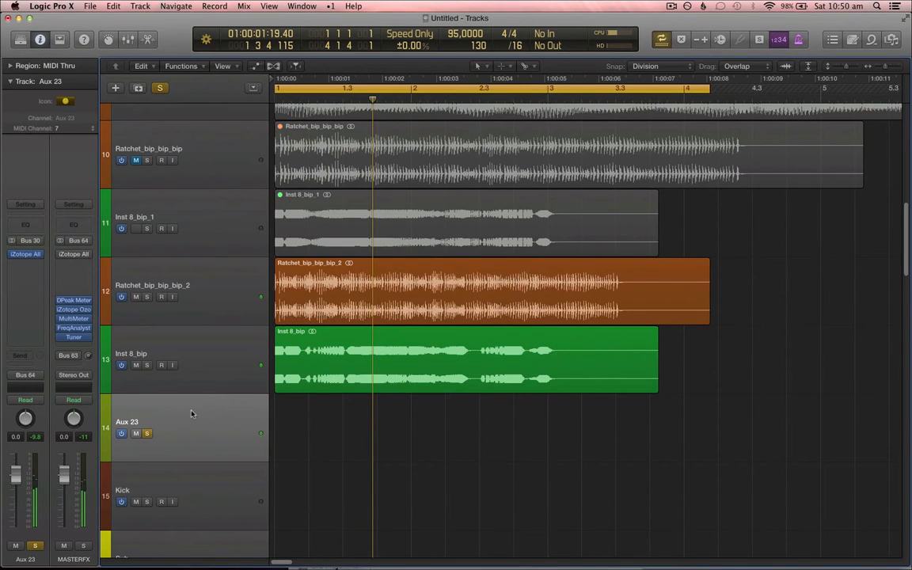
Step: Insert FabFilter FF Volcano 2 (Stereo) in the next Aux 23 effect slot
click(42, 301)
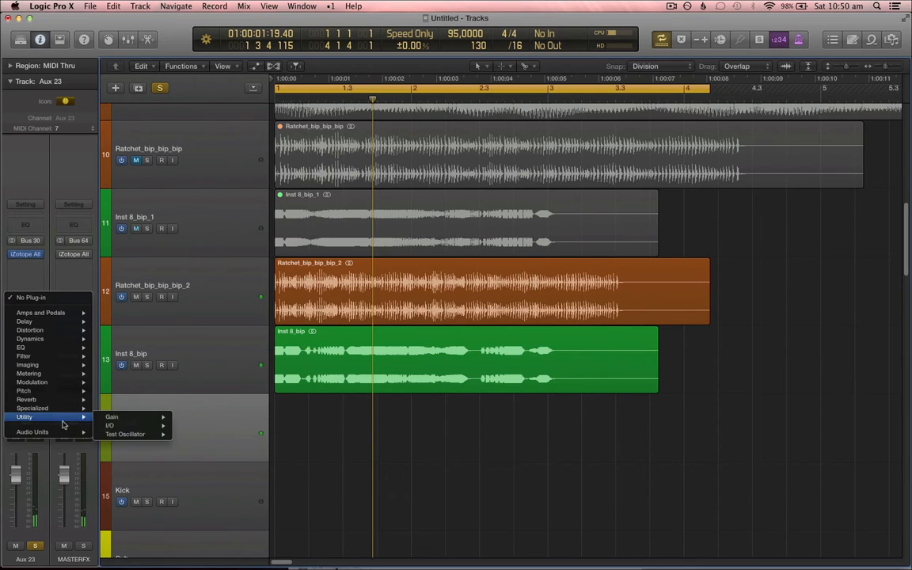
mouse_move(65, 432)
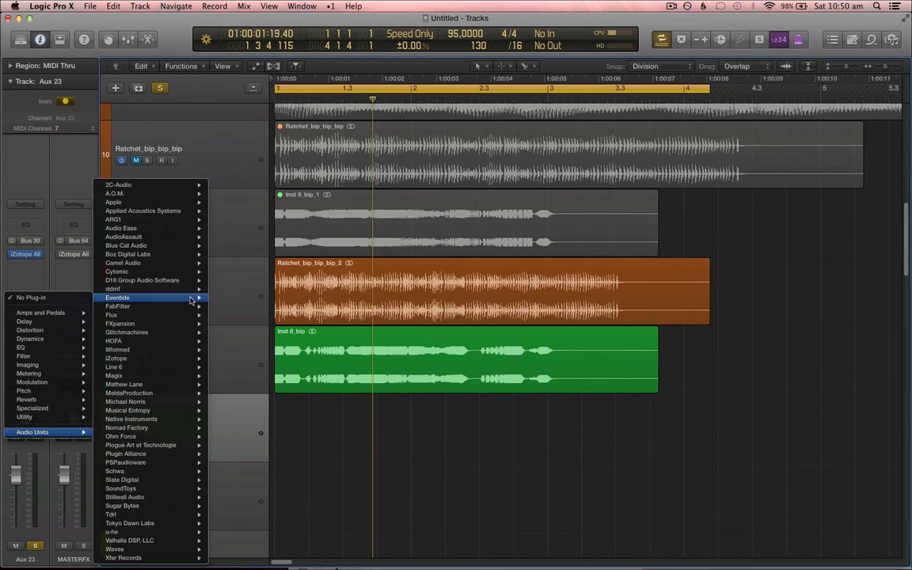
mouse_move(175, 307)
mouse_move(249, 375)
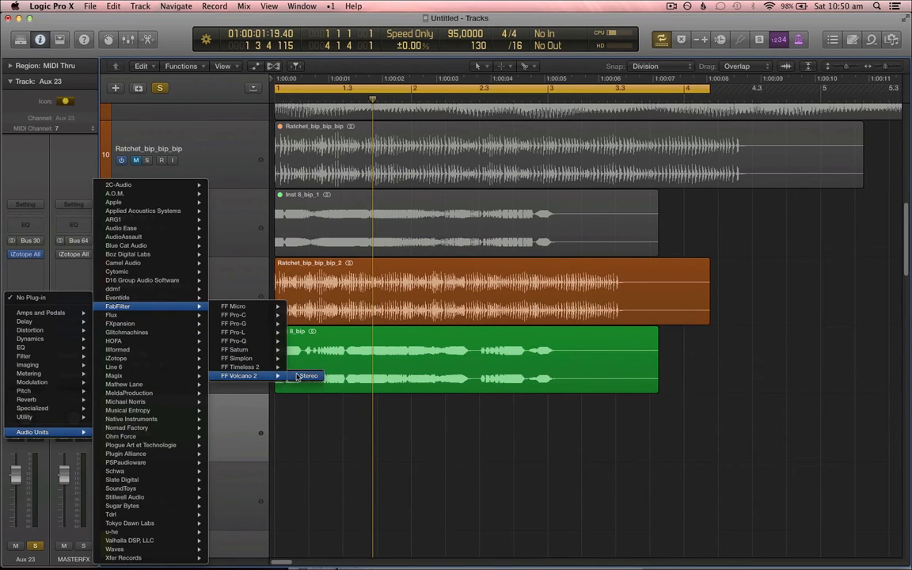
click(291, 377)
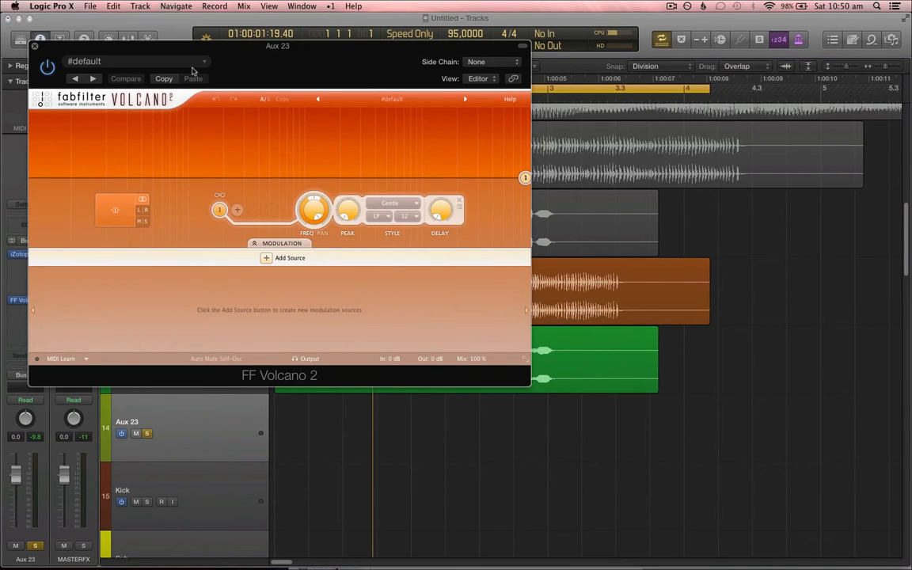
Step: Close the Volcano window and show the Aux 23 automation lane for FF Volcano's Filter 1 Freq
click(34, 47)
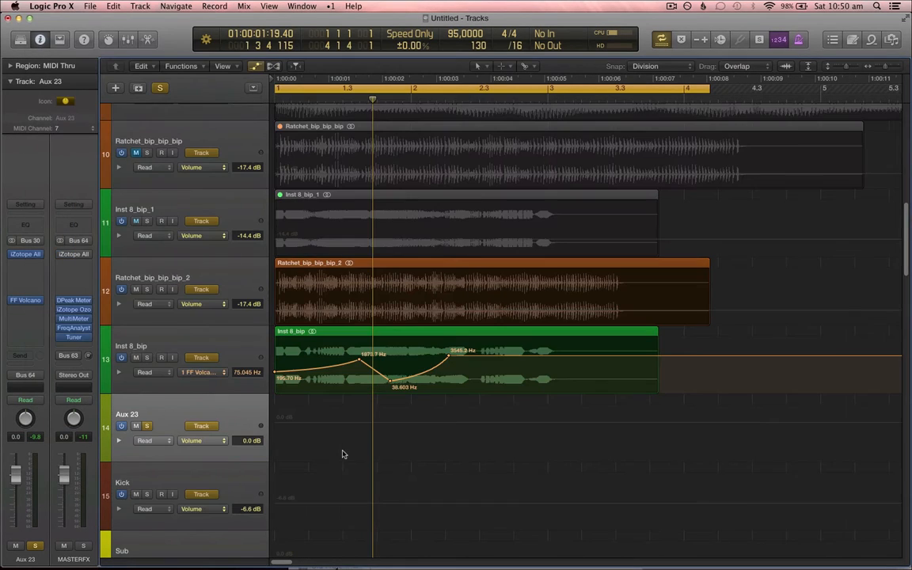
click(190, 440)
mouse_move(230, 419)
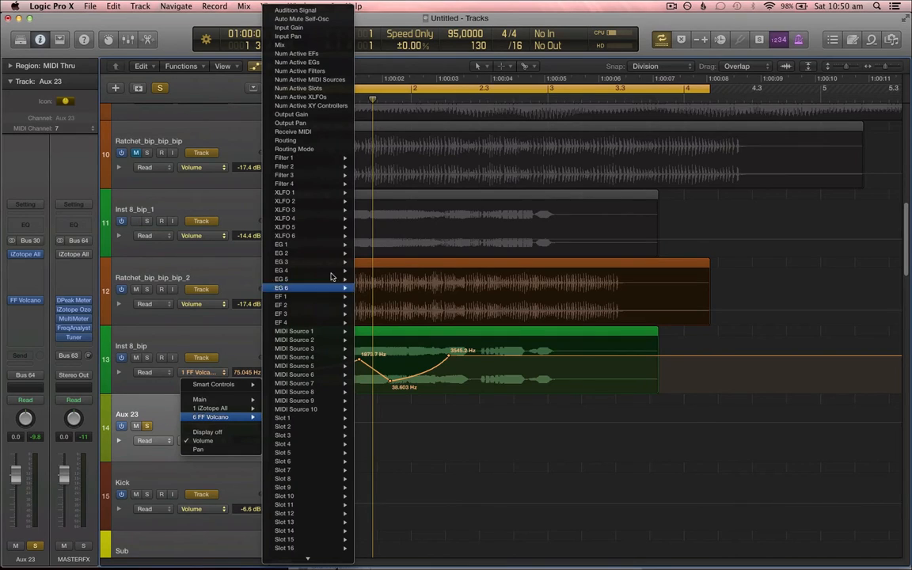
mouse_move(328, 160)
click(413, 185)
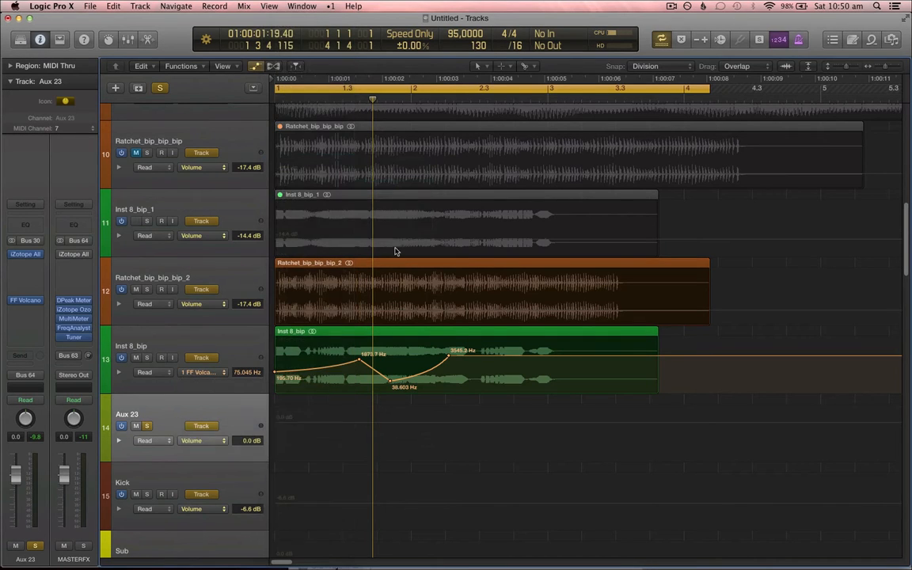
right_click(313, 411)
click(306, 413)
click(302, 411)
click(292, 434)
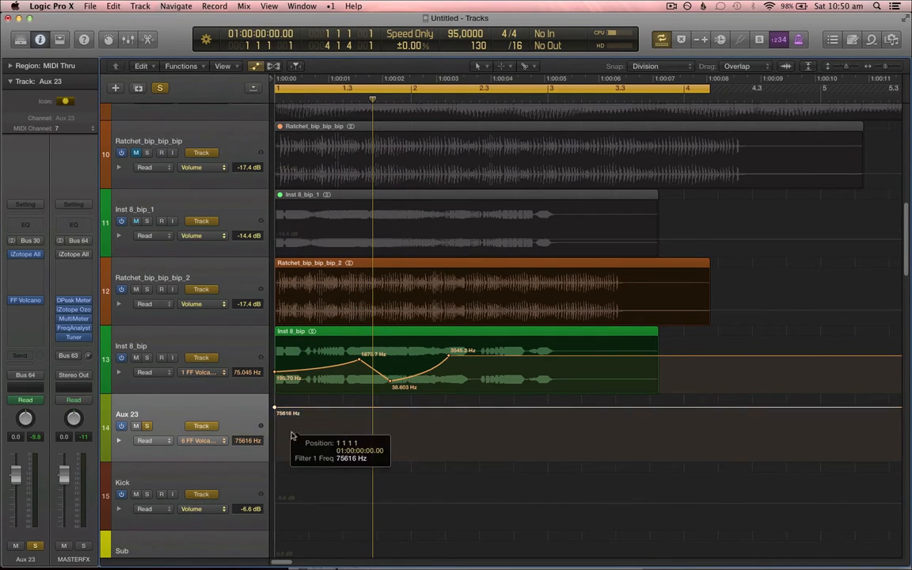
Step: Draw a Filter 1 Freq sweep on Aux 23 rising from about 483 Hz to 75616 Hz, dipping to about 66 Hz and back
drag(291, 435, 448, 409)
key(space)
click(415, 408)
key(t)
key(w)
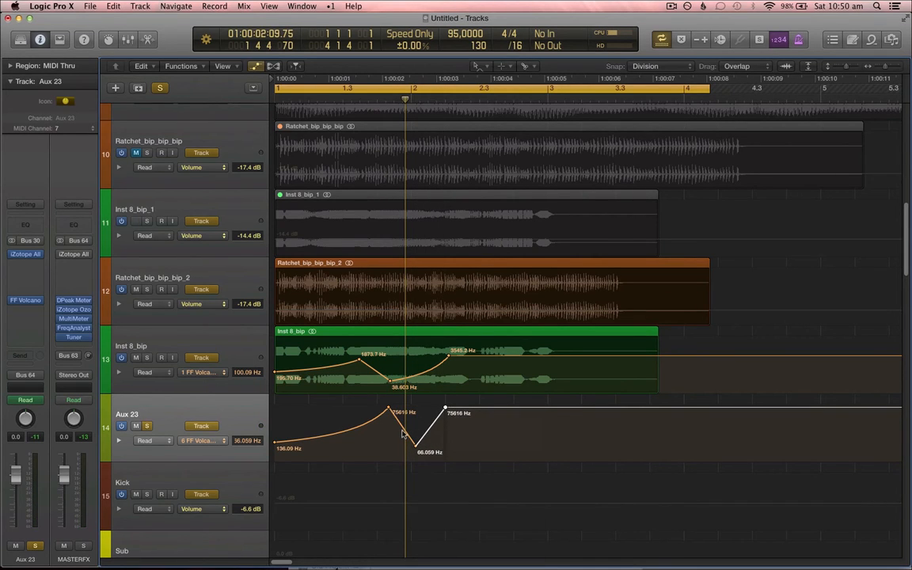
drag(403, 433, 434, 432)
drag(437, 437, 438, 437)
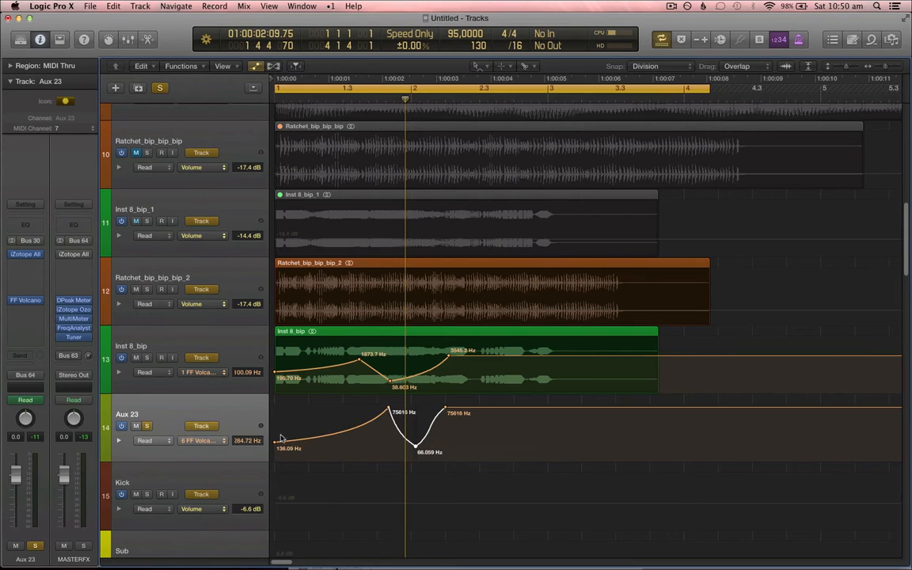
drag(274, 444, 275, 433)
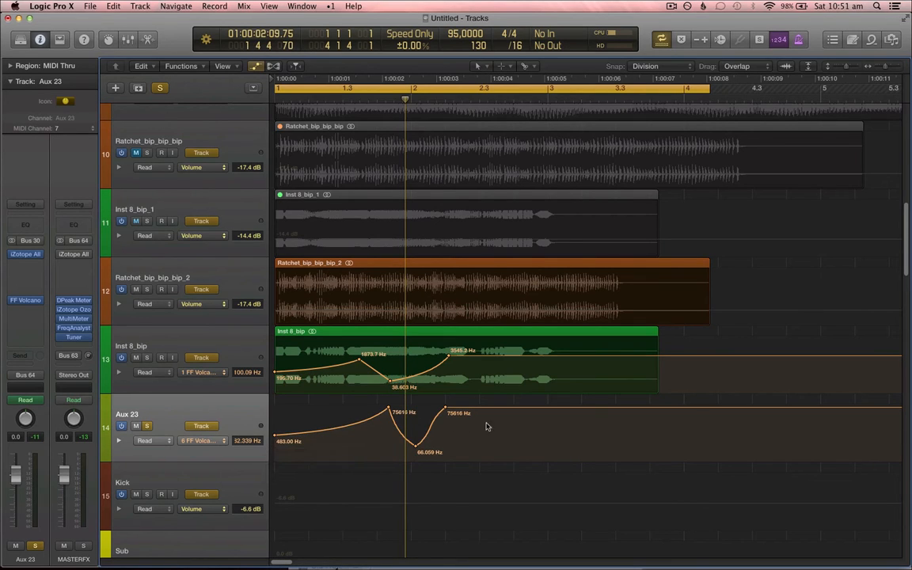
Step: Add a second Filter 1 Freq dip to about 114 Hz and back to 75616 Hz, then hide the automation
key(t)
key(t)
click(478, 410)
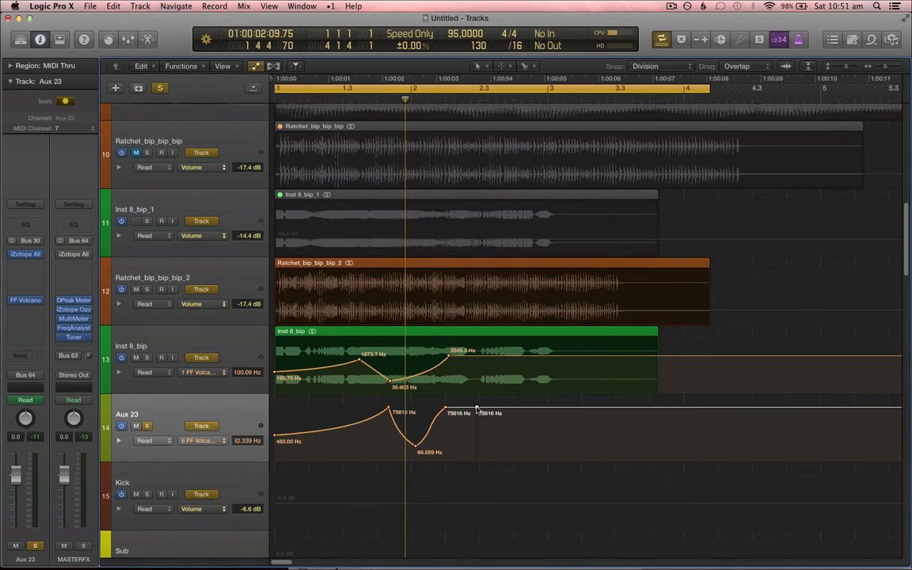
drag(475, 409, 515, 438)
key(t)
key(t)
key(t)
key(t)
click(523, 443)
Step: Select Inst 8_bip, open its FF Volcano plug-in and lower the Mix
key(t)
key(t)
key(a)
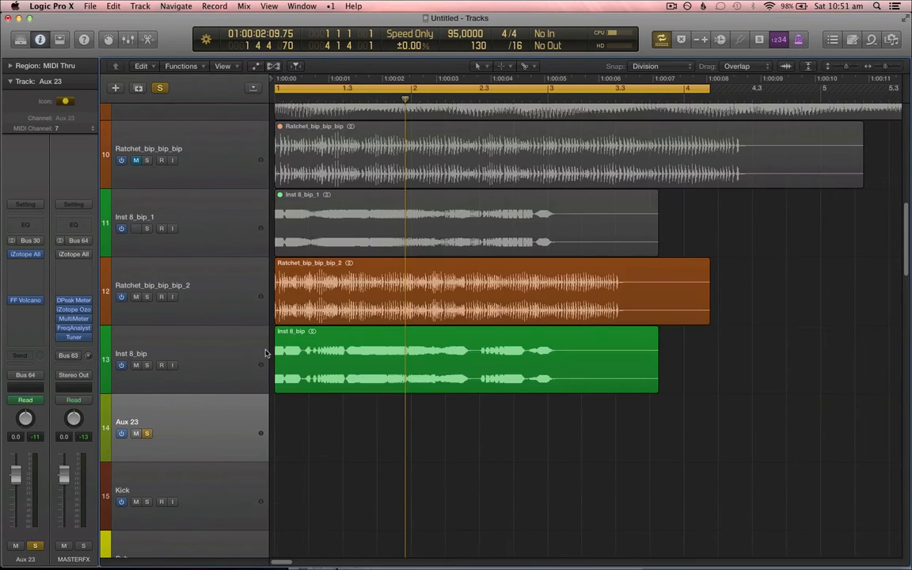
click(225, 348)
key(a)
key(t)
key(t)
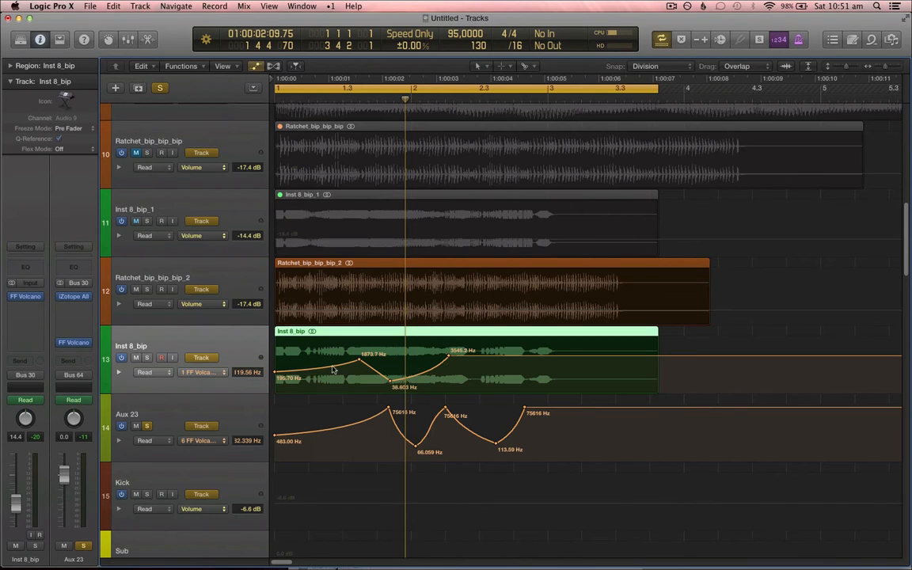
click(25, 296)
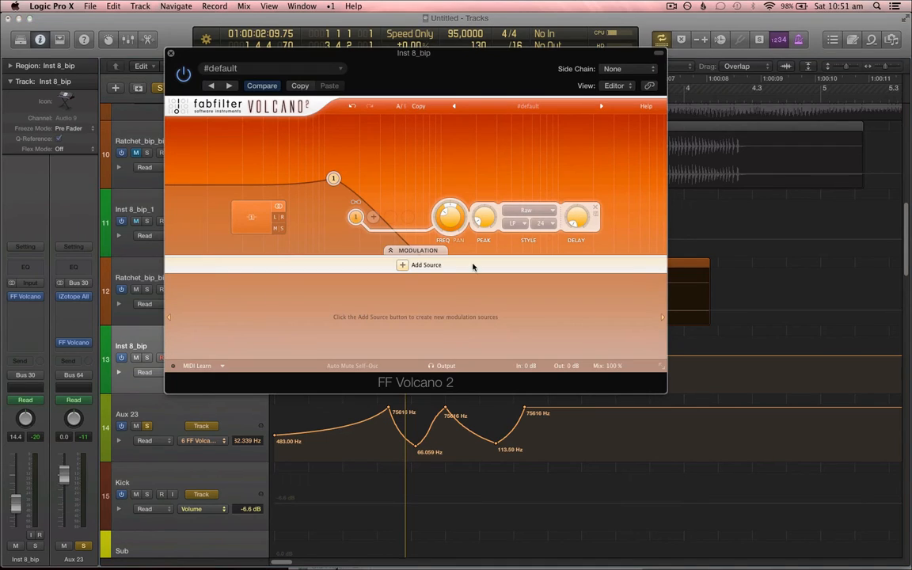
drag(609, 367, 615, 436)
Step: Switch Inst 8_bip's Volcano filter to BP with a 12 slope, close the plug-in and play back
click(519, 224)
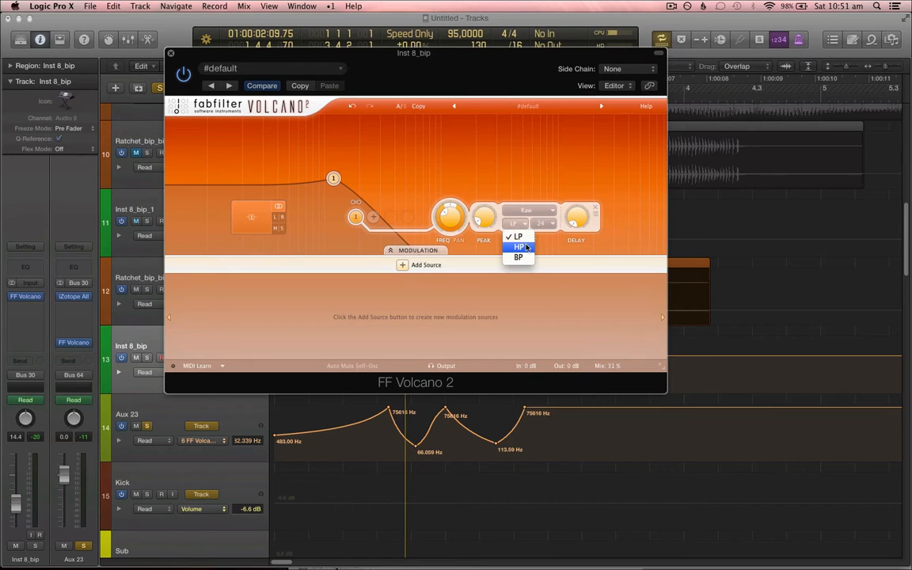
click(532, 257)
click(544, 224)
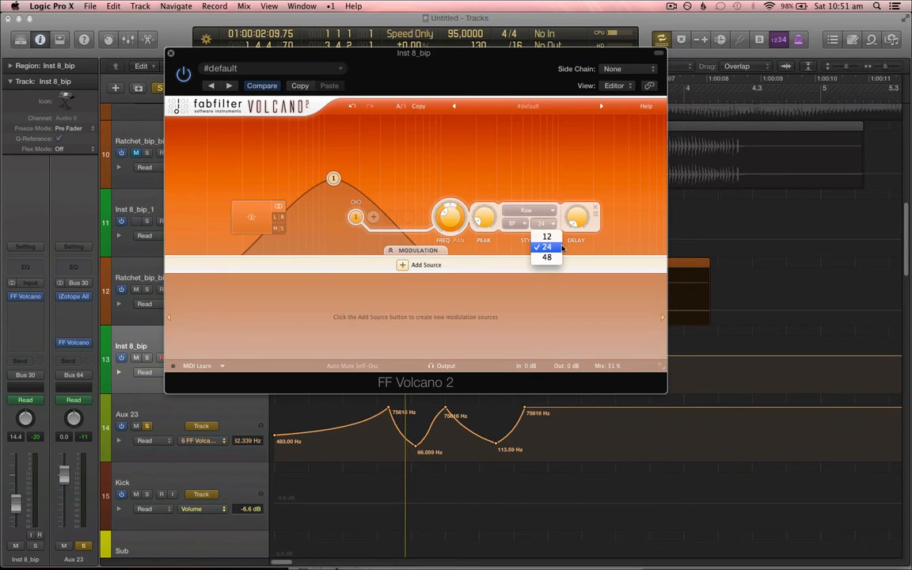
click(556, 256)
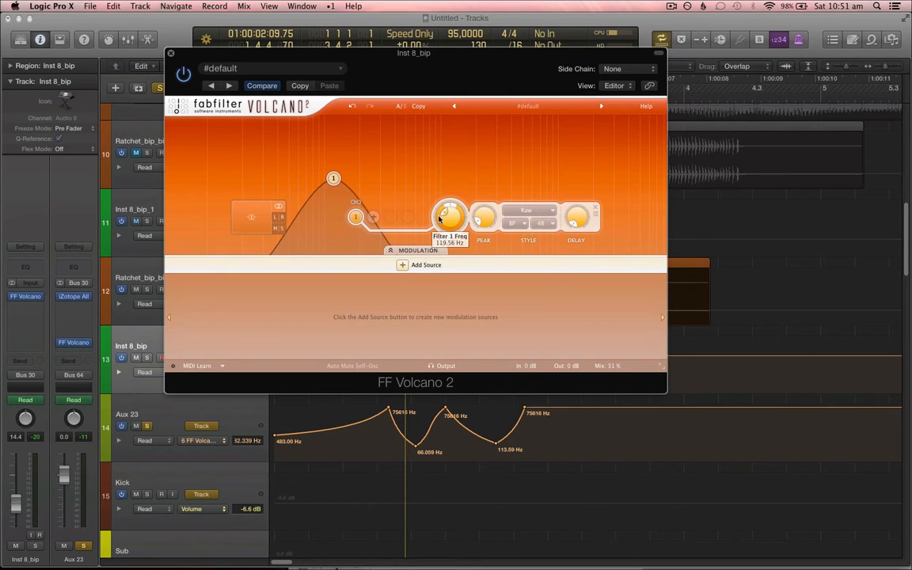
click(544, 225)
click(551, 239)
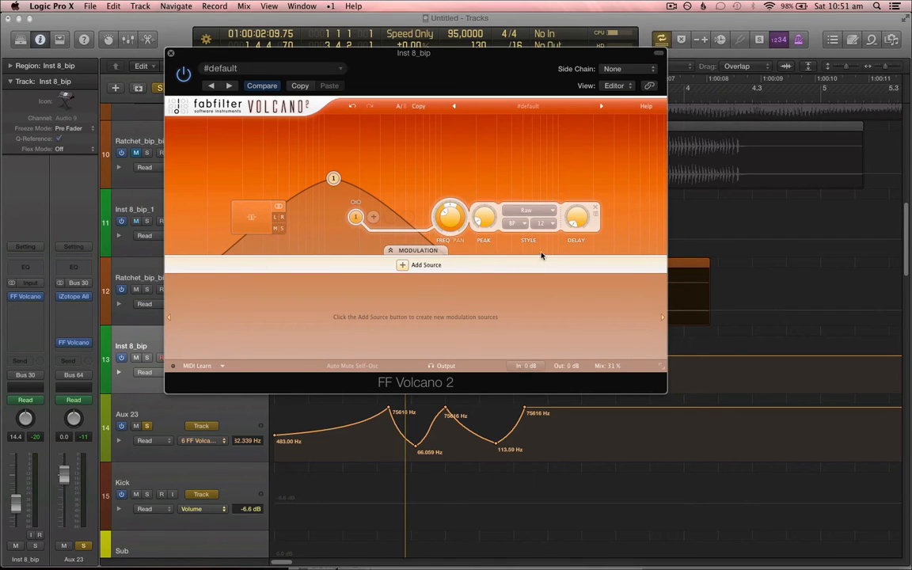
click(171, 55)
key(space)
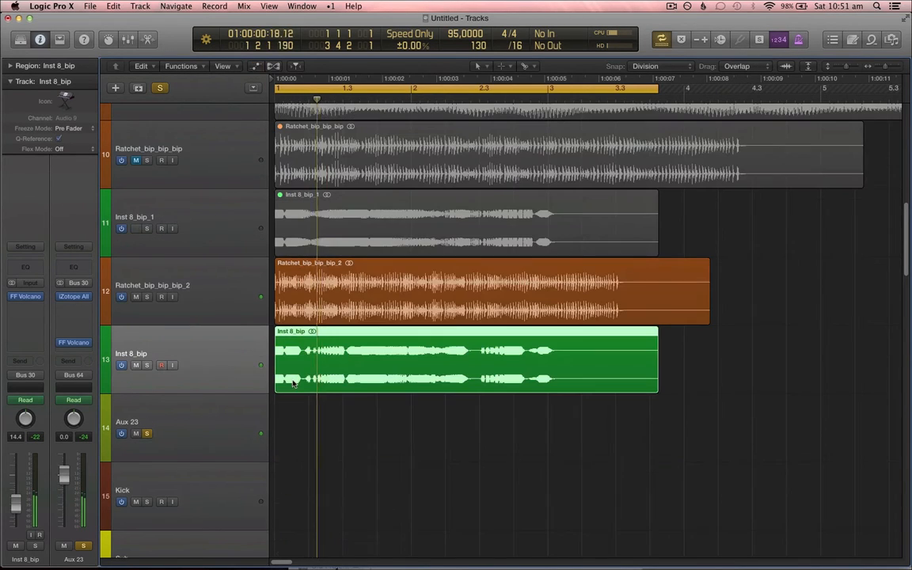
key(a)
key(a)
key(t)
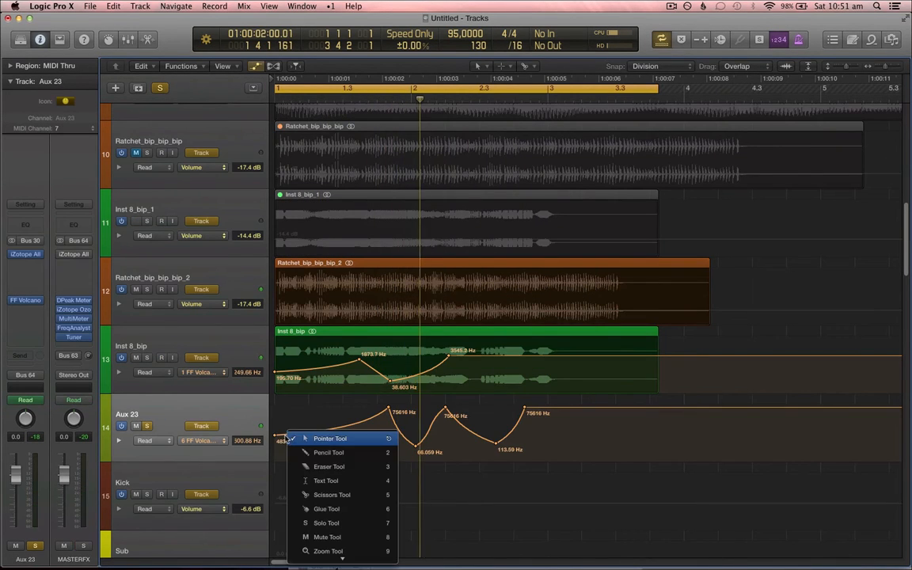
key(t)
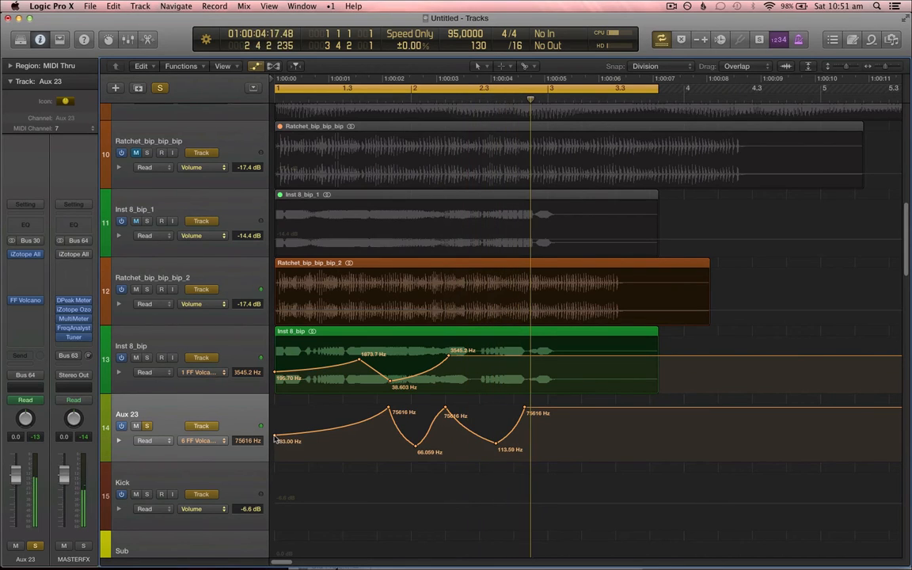
drag(278, 441, 159, 419)
key(a)
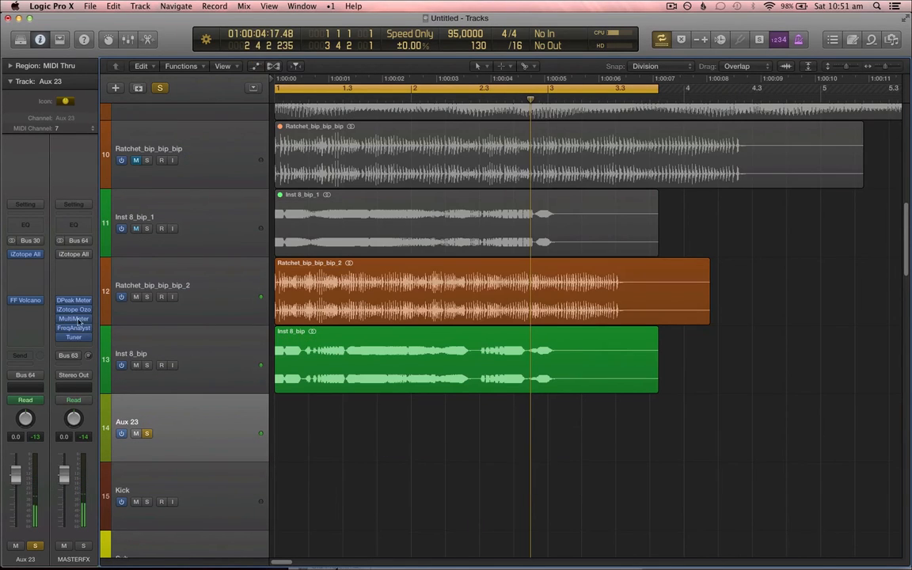
Step: Insert SilverVerb (Stereo) on Aux 23 and set its Mix to about 15%
click(38, 292)
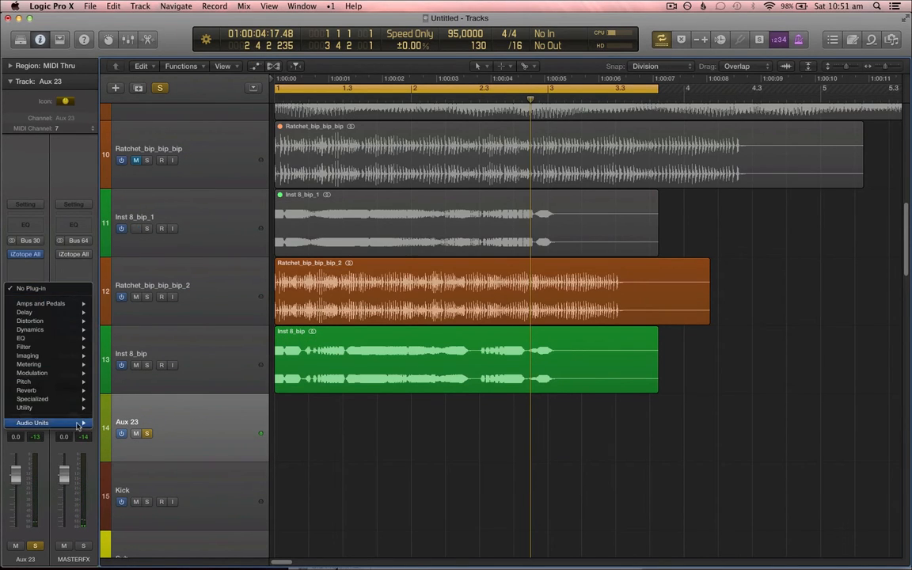
mouse_move(70, 422)
mouse_move(149, 398)
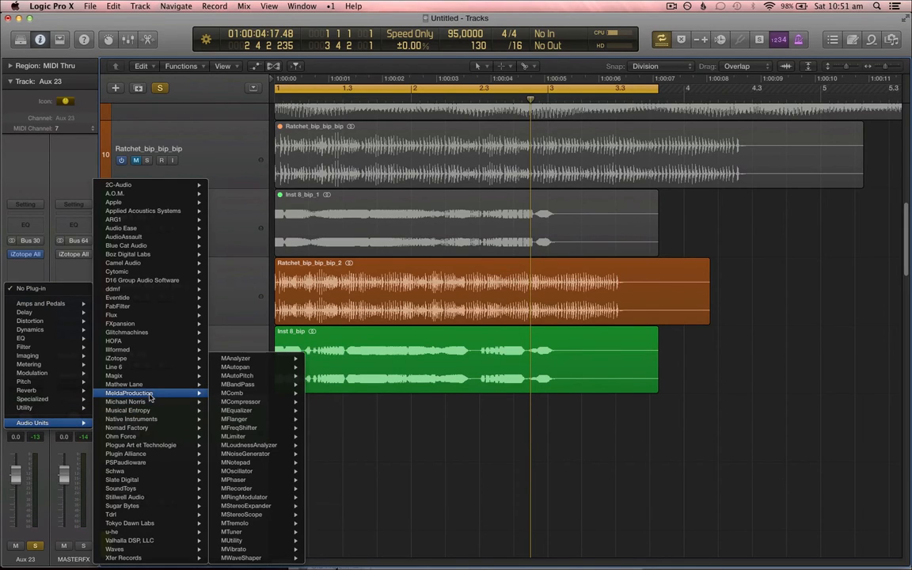
mouse_move(170, 421)
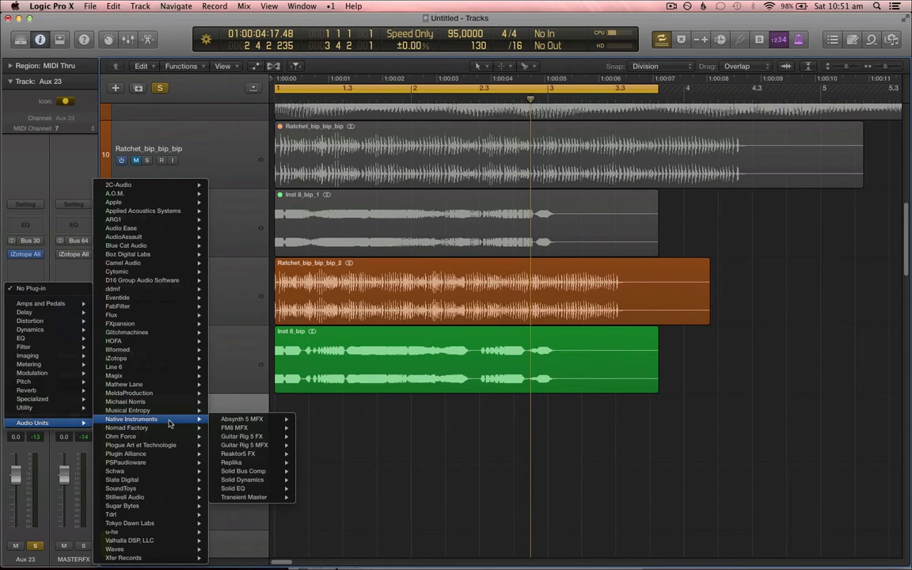
mouse_move(75, 390)
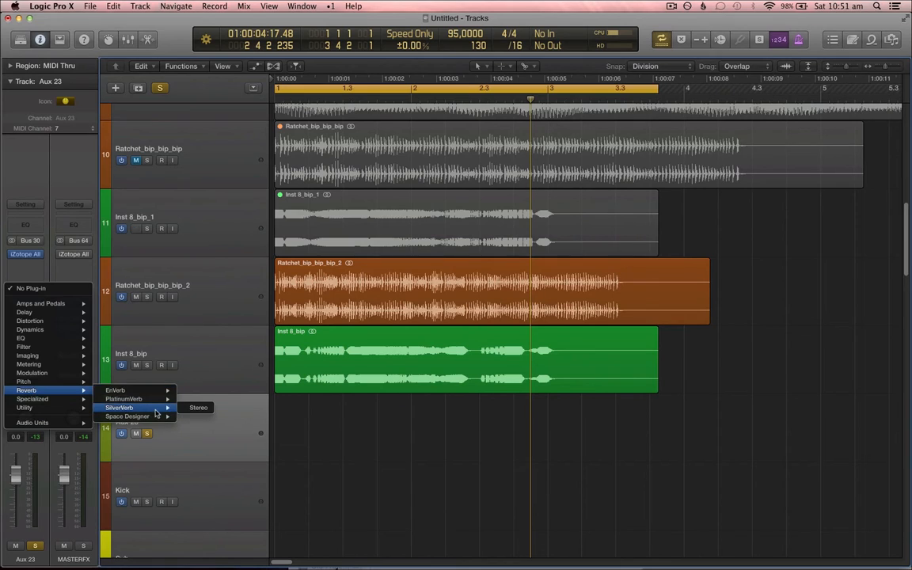
click(198, 409)
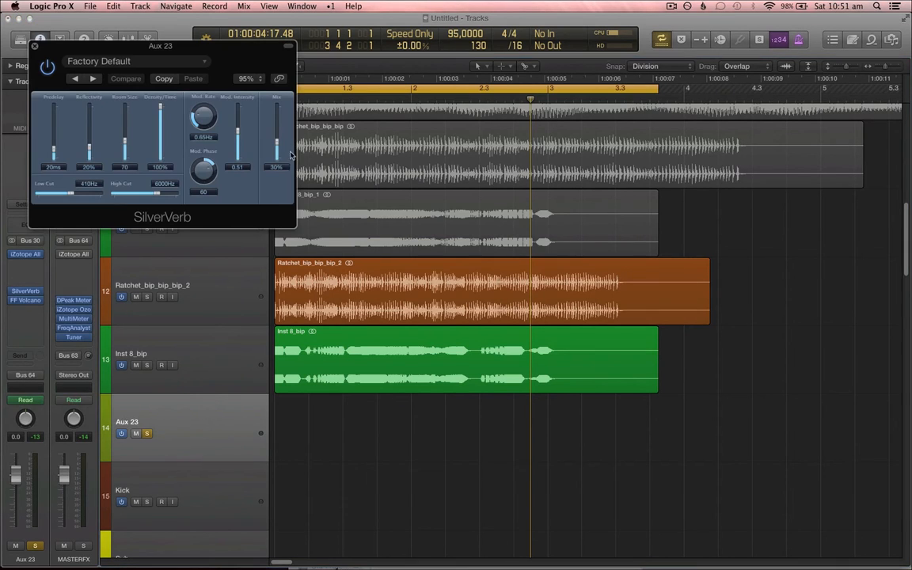
key(Return)
key(space)
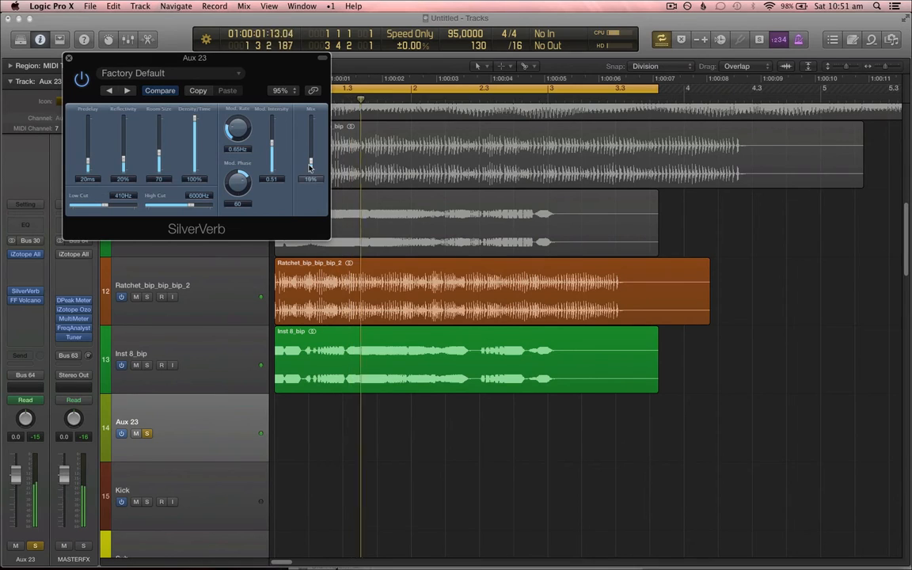
drag(310, 167, 310, 170)
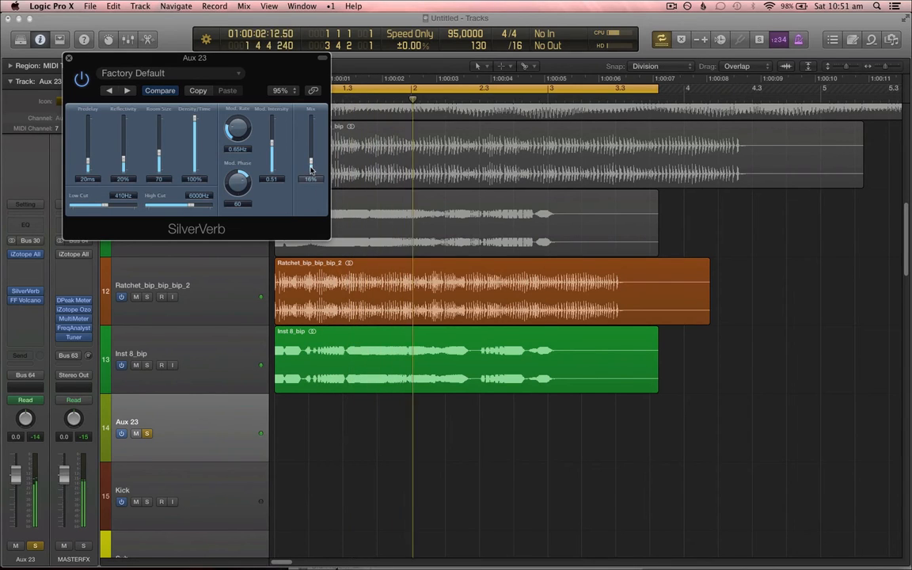
Step: Insert Sample Delay (Stereo) on the Ratchet_bip_bip_bip_2 track
click(230, 295)
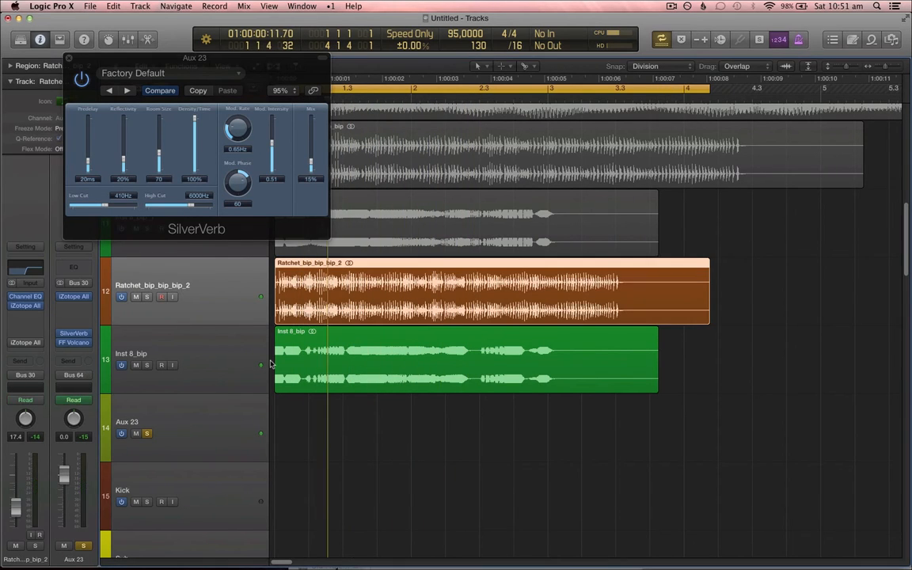
click(35, 317)
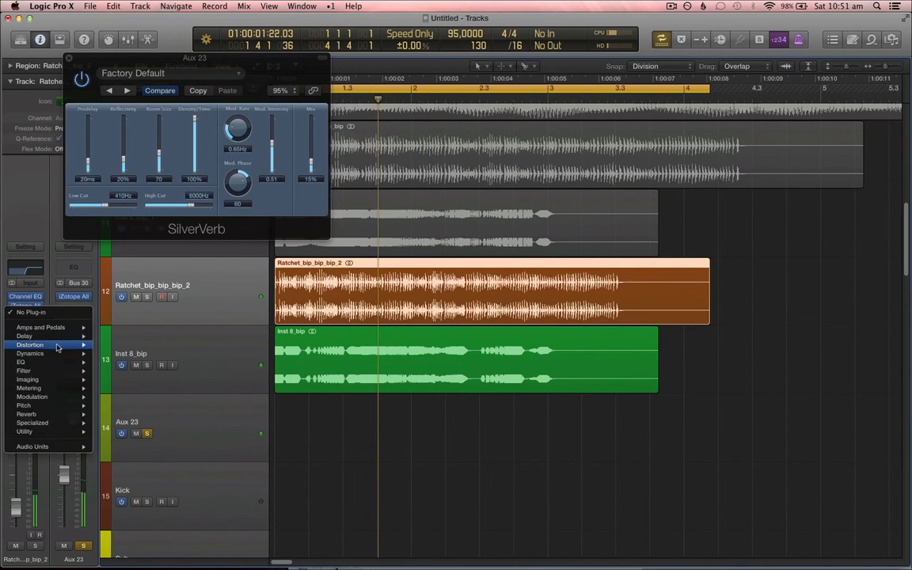
mouse_move(48, 335)
mouse_move(167, 354)
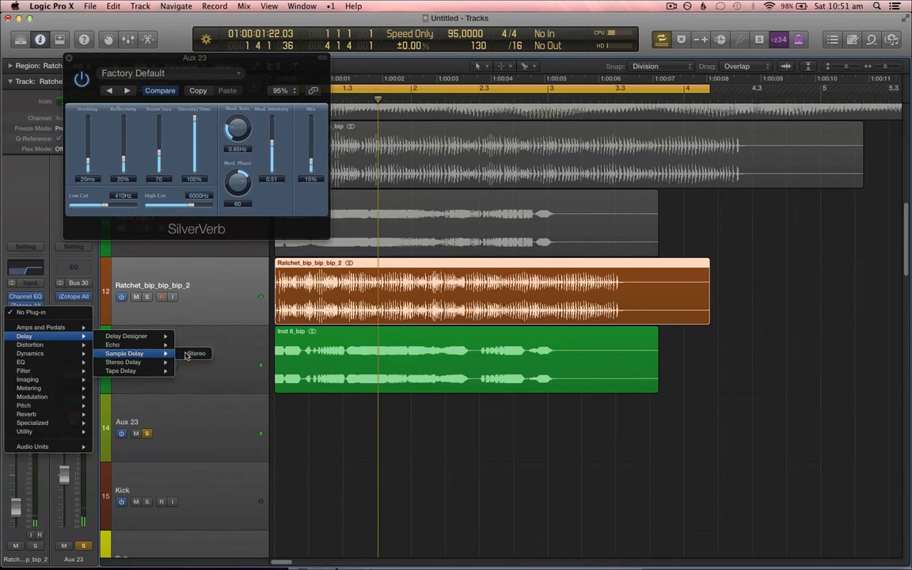
click(195, 354)
drag(312, 79, 670, 152)
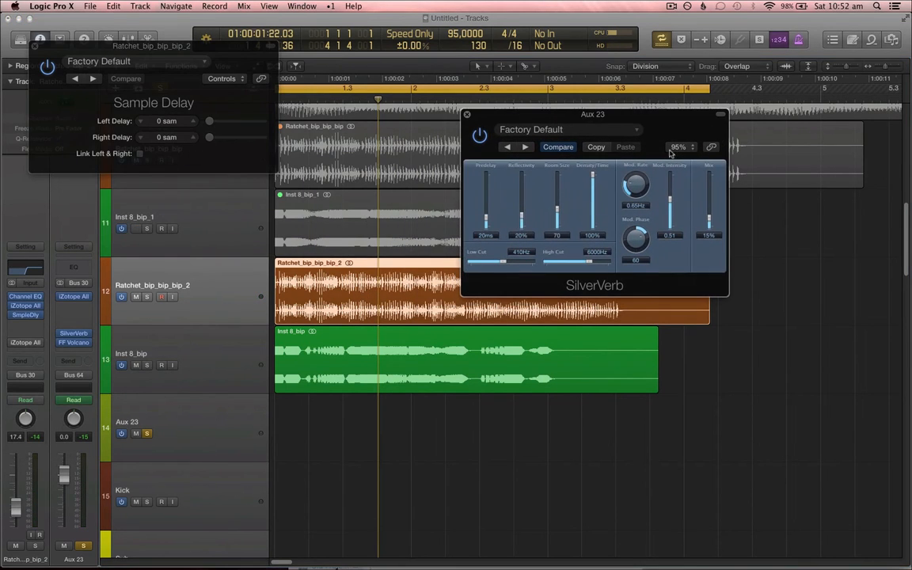
Step: Select Inst 8_bip, solo its region and play back
click(234, 346)
key(super+u)
key(ctrl+s)
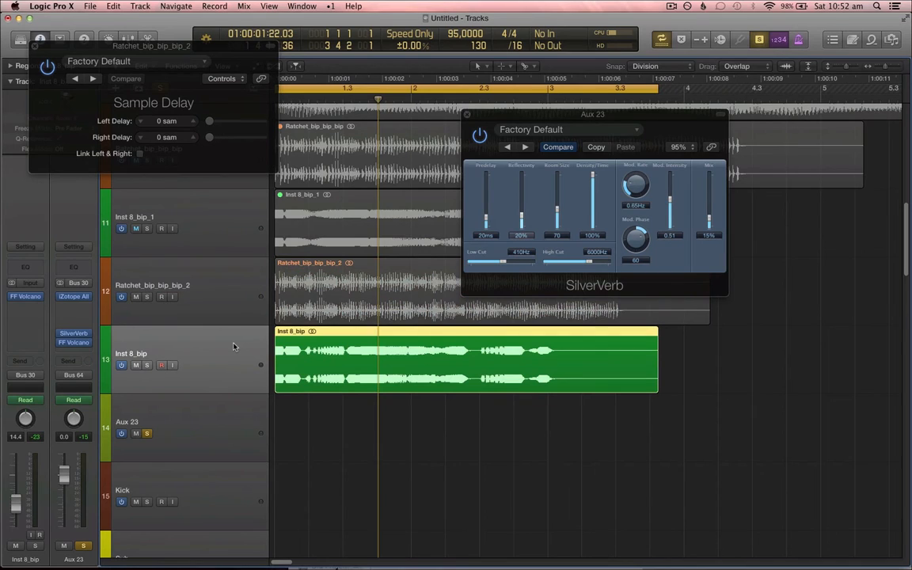
key(space)
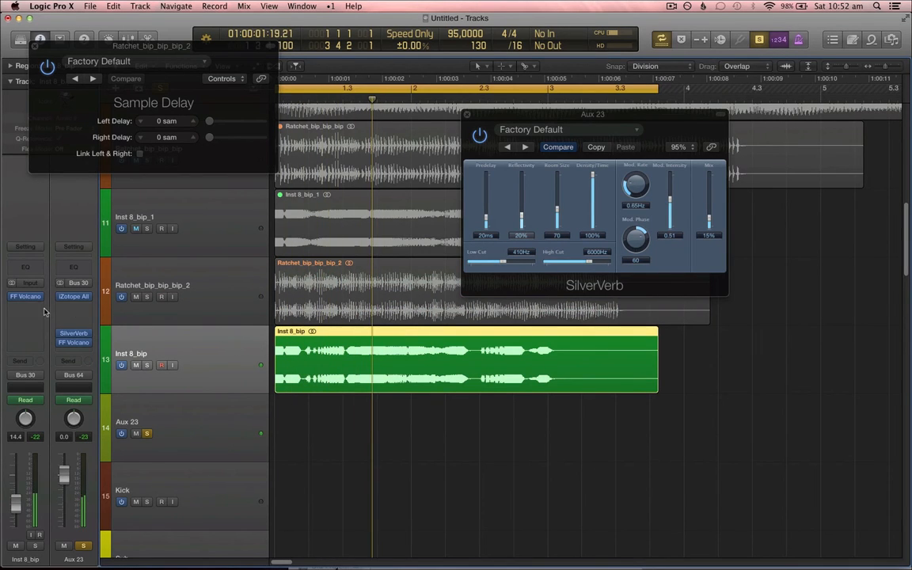
Step: Insert a Direction Mixer plug-in on the Inst 8_bip channel below FF Volcano
click(40, 309)
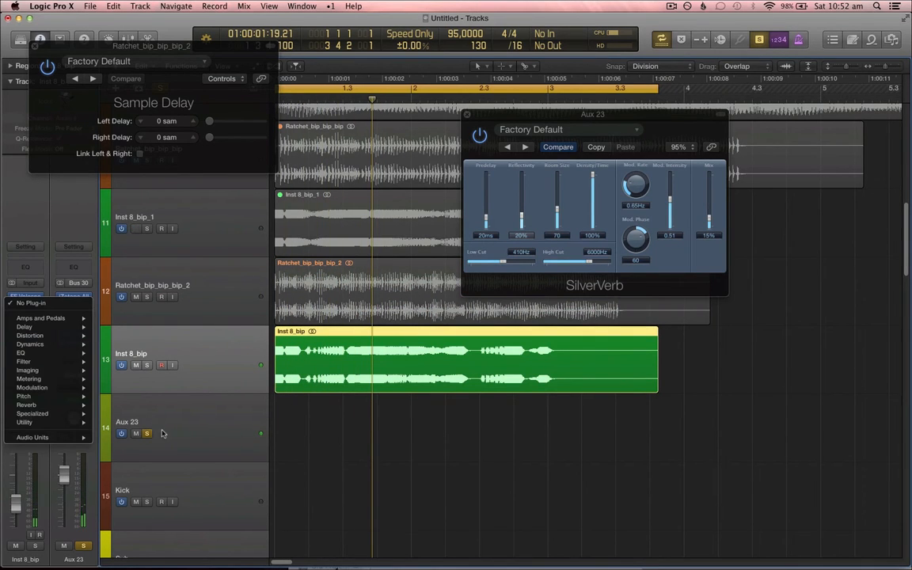
click(196, 434)
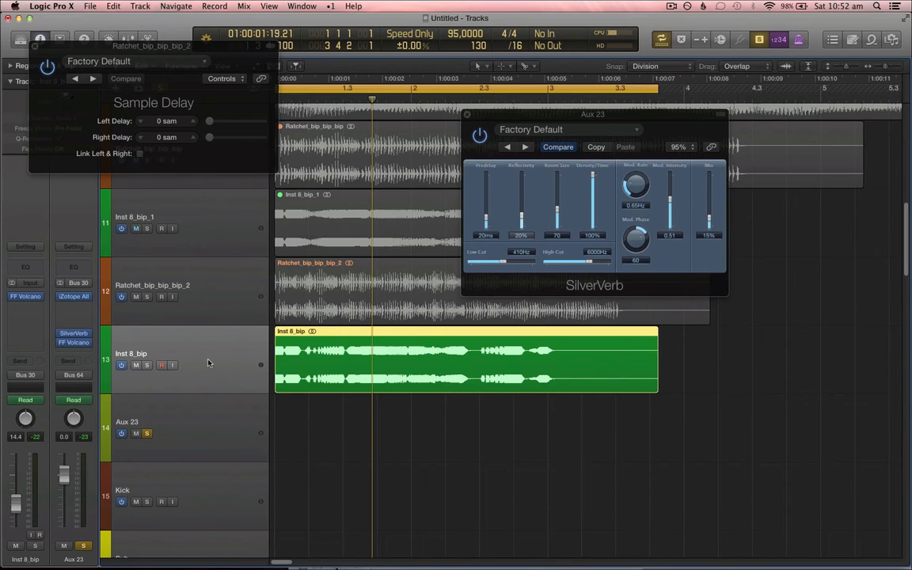
click(46, 310)
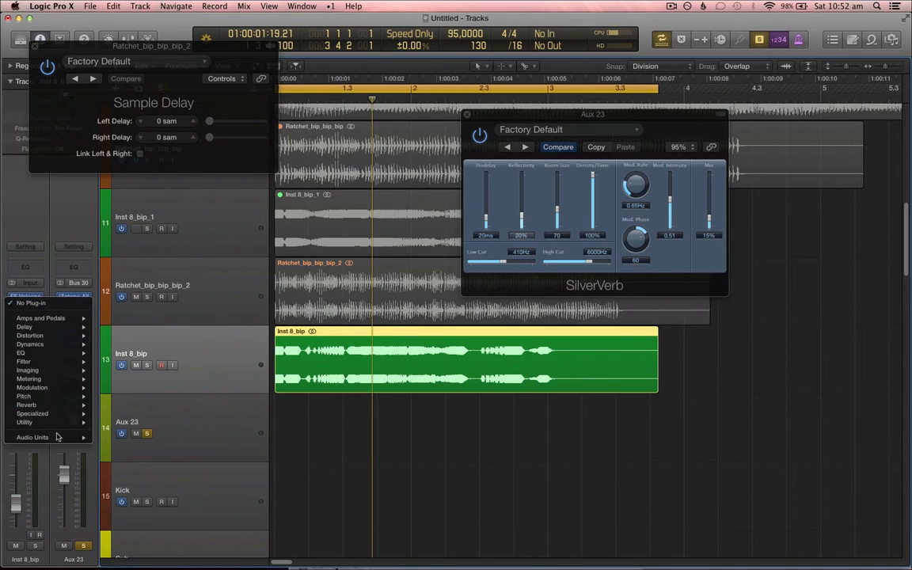
mouse_move(47, 437)
mouse_move(170, 366)
mouse_move(47, 370)
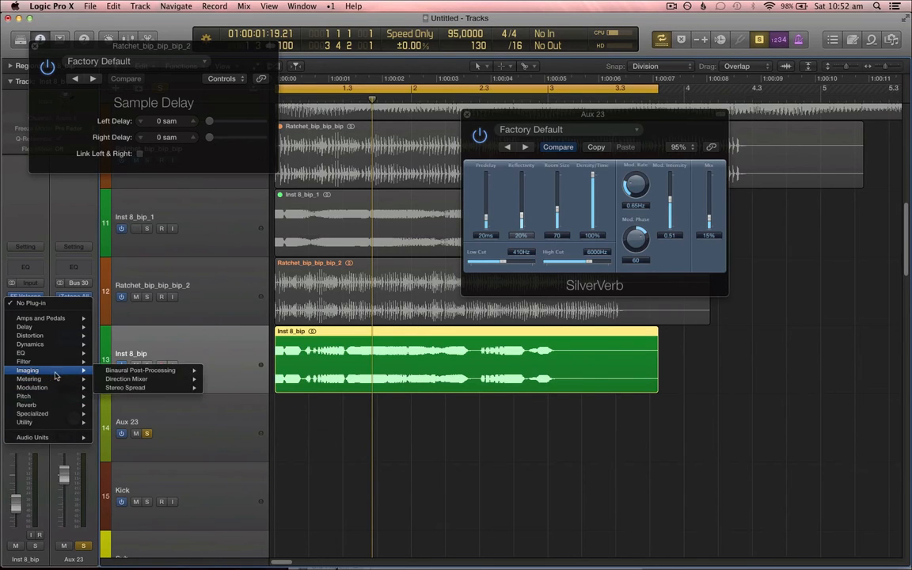
mouse_move(161, 384)
click(226, 379)
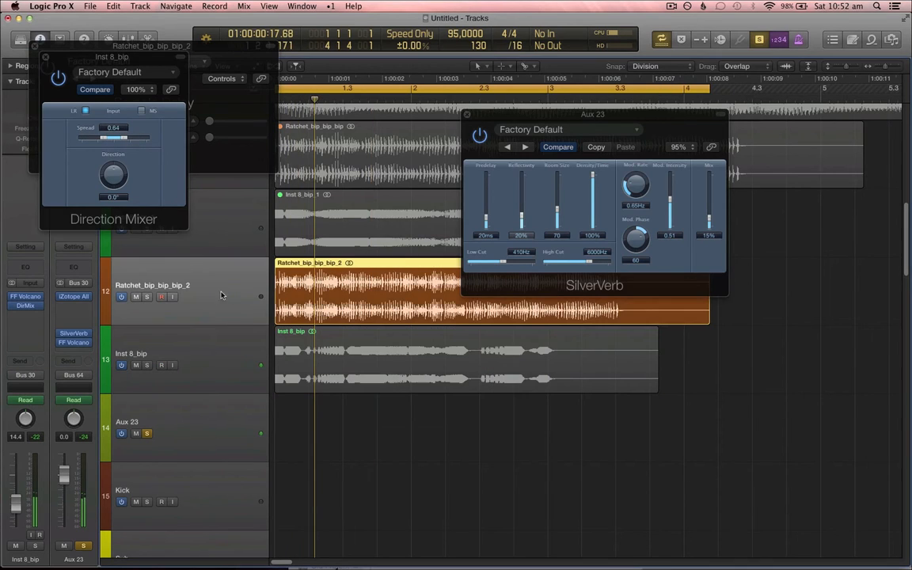
Step: Select Ratchet_bip_bip_bip_2, open its Sample Delay plug-in and close the Direction Mixer and SilverVerb windows
click(230, 291)
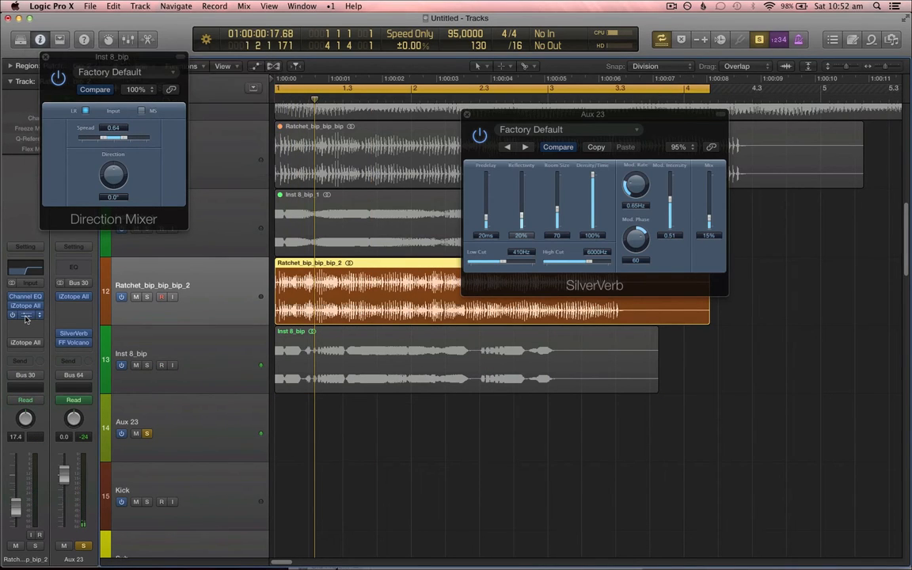
click(46, 59)
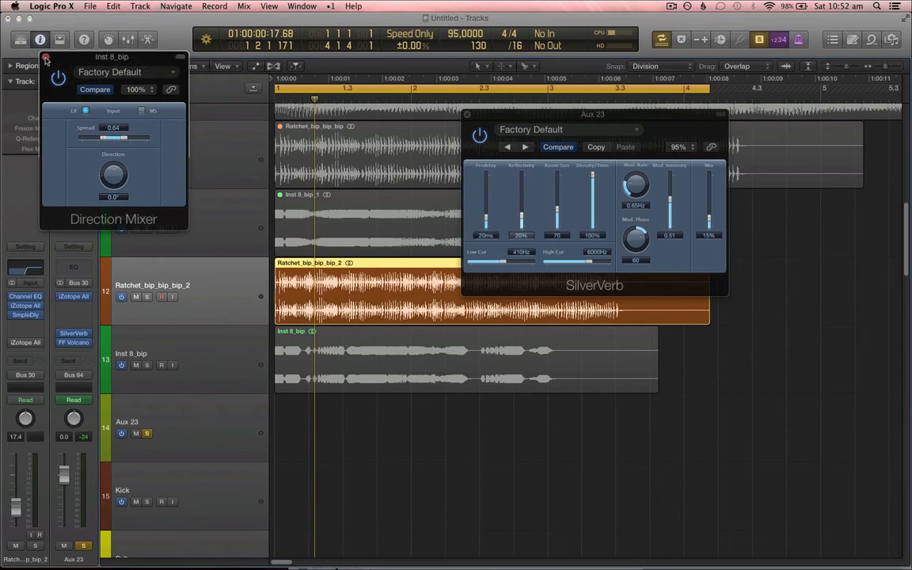
click(29, 315)
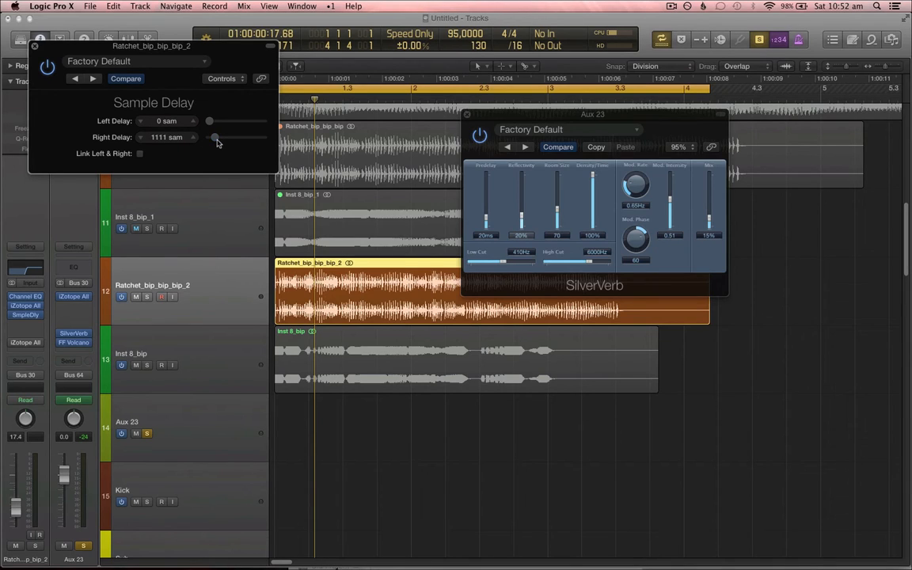
click(466, 115)
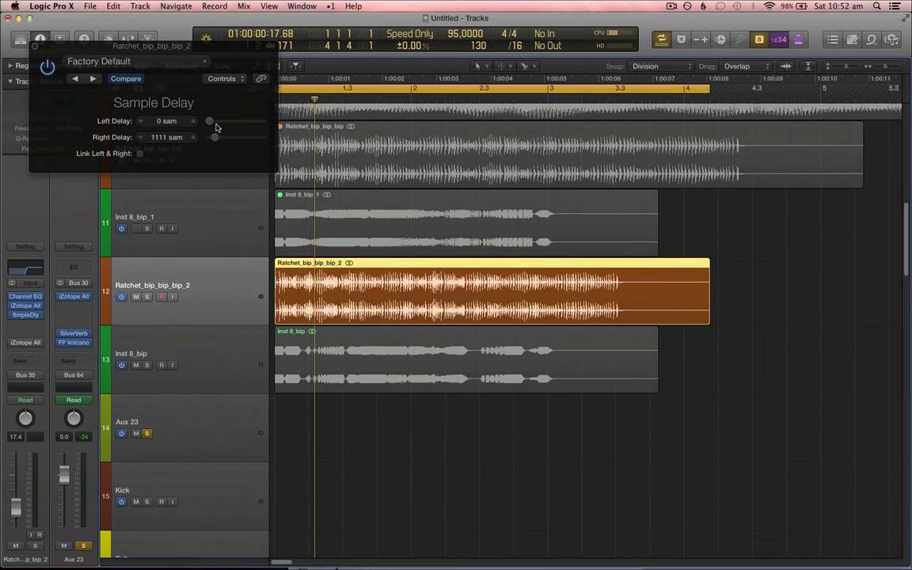
Step: Create a new audio track and copy the Ratchet_bip_bip_bip_2 region onto it
key(alt+super+a)
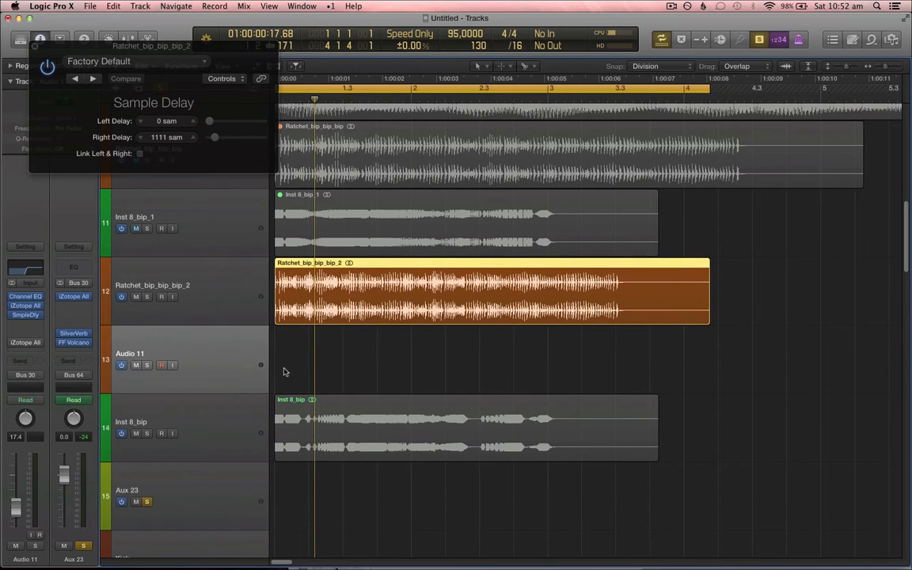
drag(293, 271, 321, 366)
Step: Zoom in and compare the start of the copied region with the delayed Ratchet_bip_bip_bip_2 region
key(super+Right)
key(super+Right)
key(super+Right)
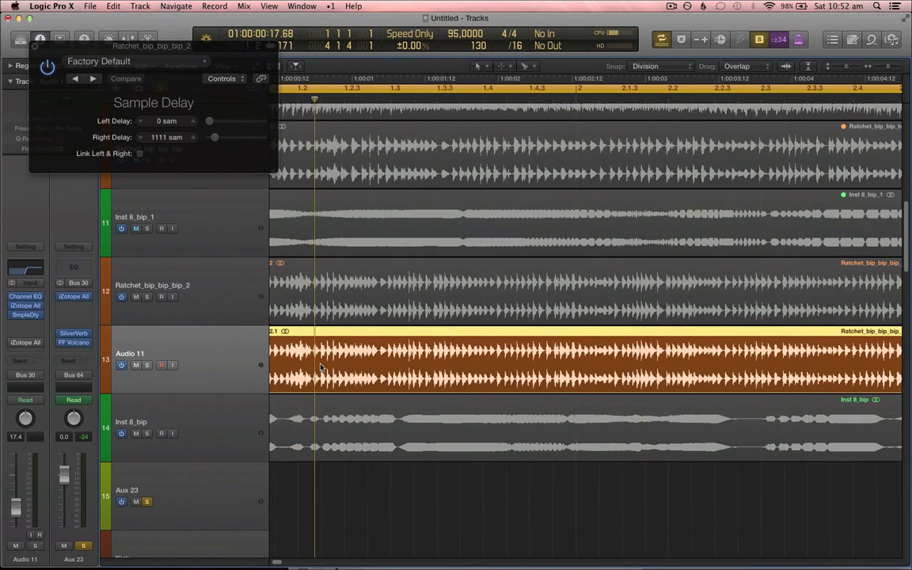
scroll(320, 366, left, 3)
scroll(321, 366, up, 1)
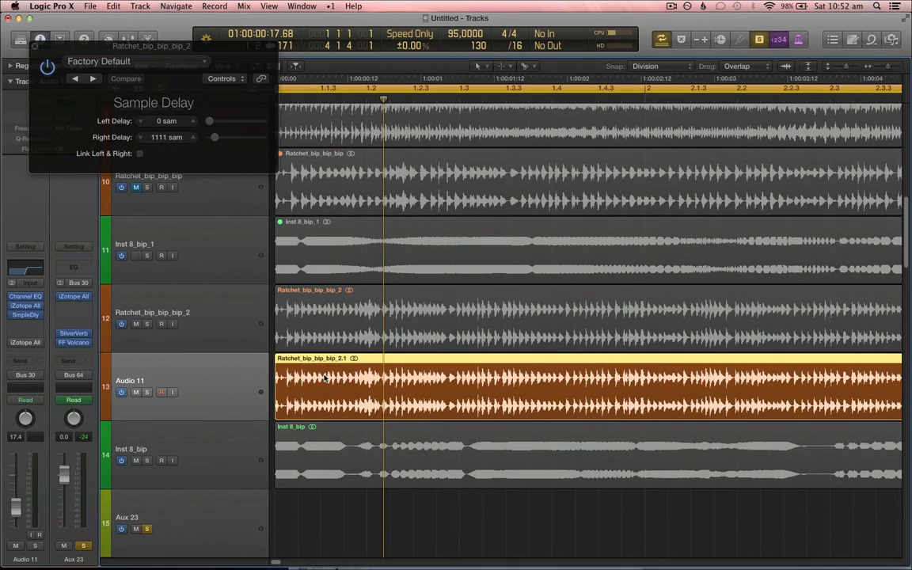
key(super+Right)
key(super+Right)
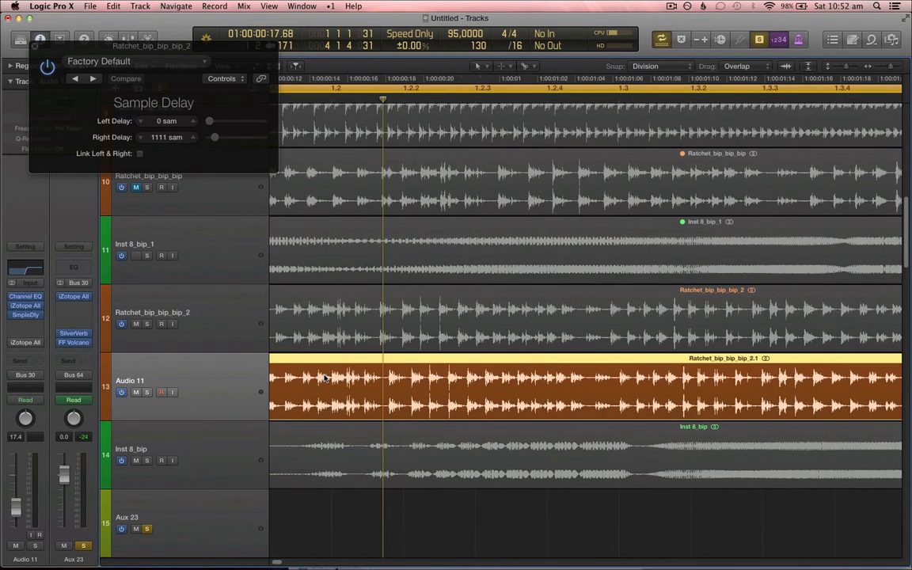
scroll(323, 379, left, 3)
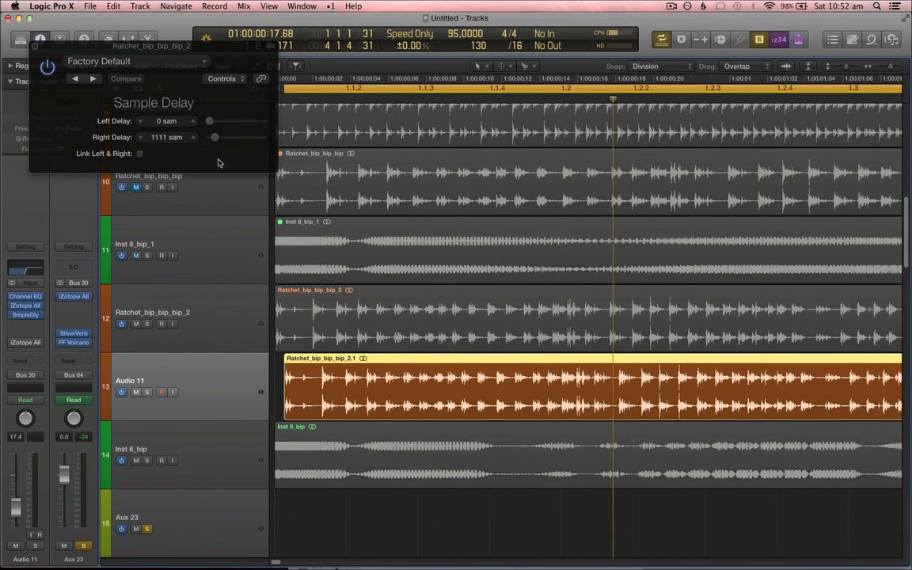
click(332, 315)
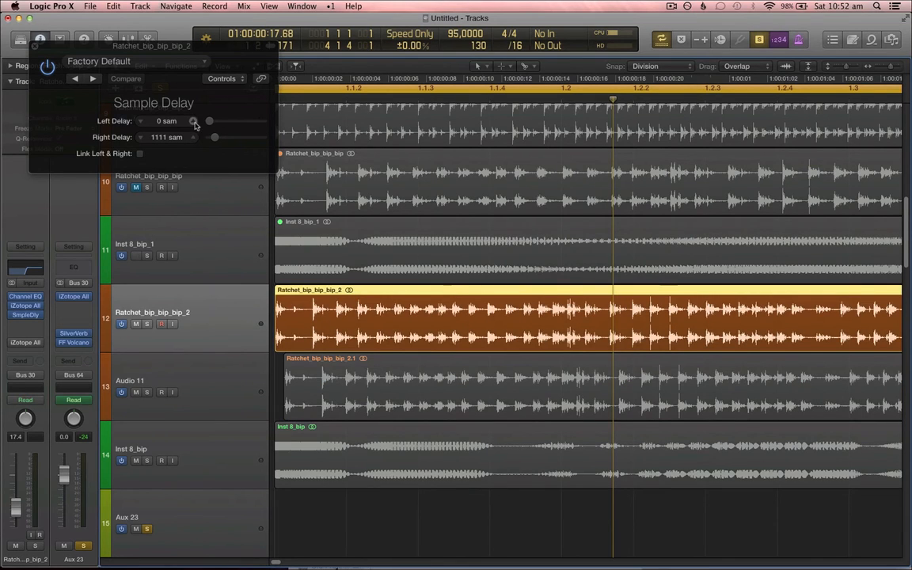
click(287, 378)
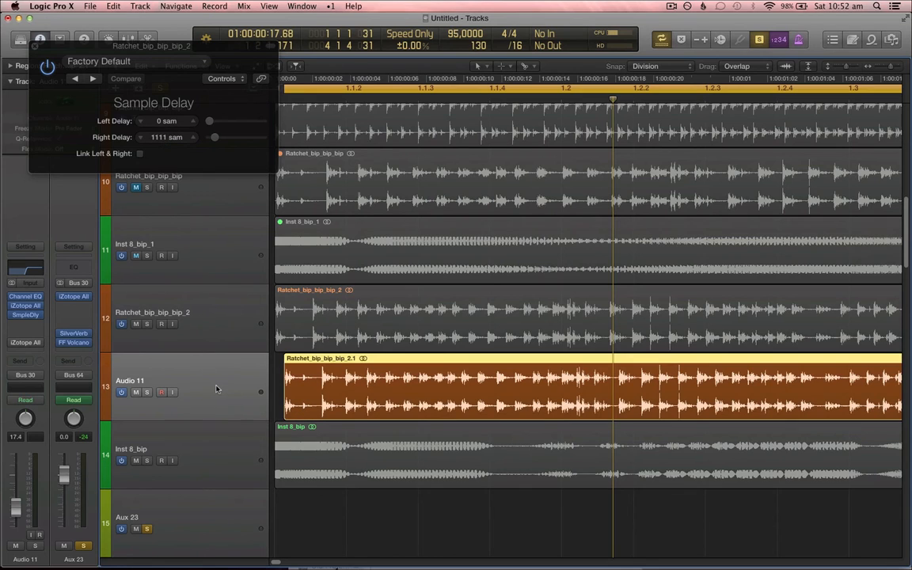
key(super+Right)
scroll(338, 398, left, 3)
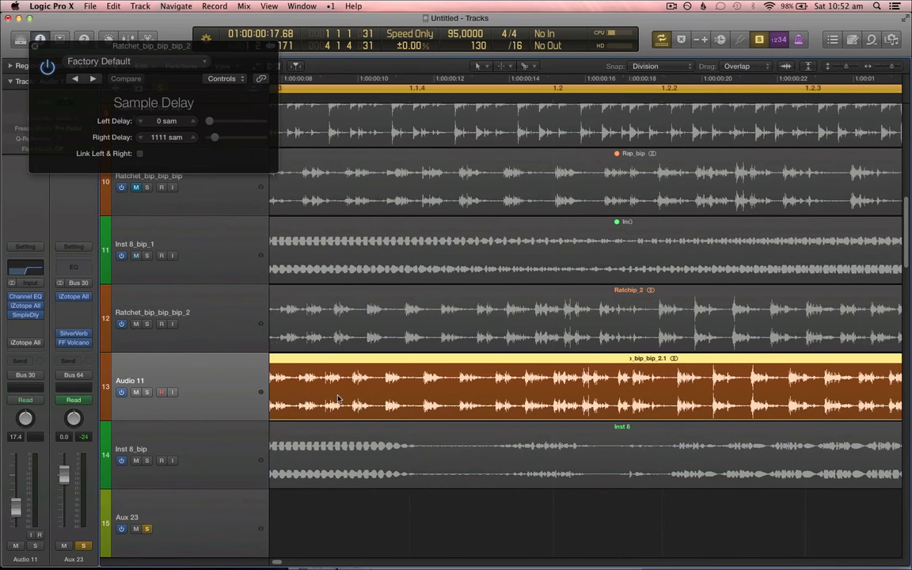
scroll(338, 398, left, 3)
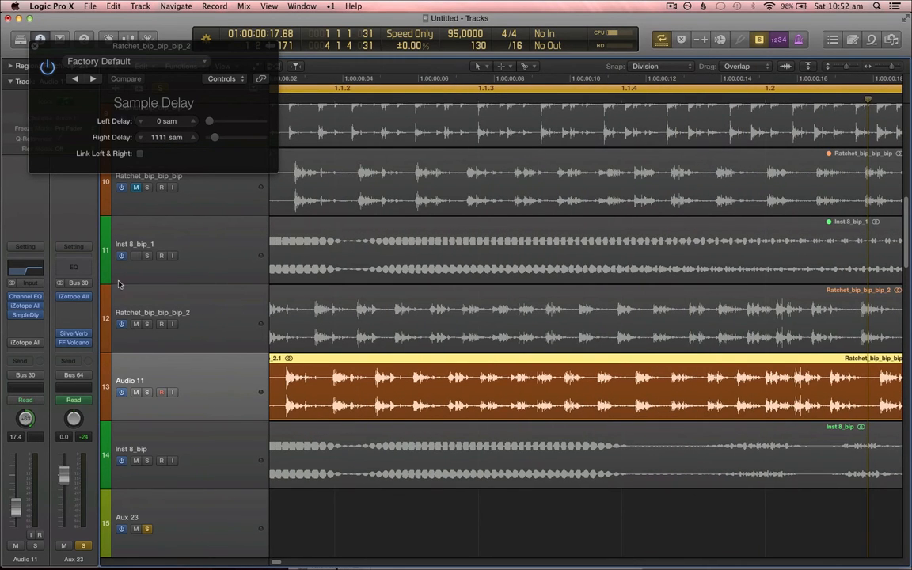
click(225, 311)
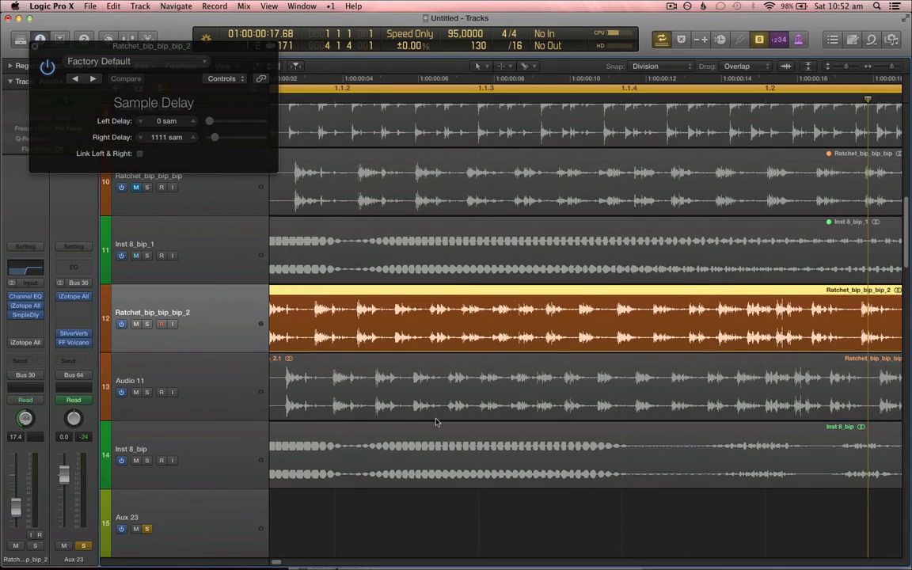
scroll(303, 376, left, 1)
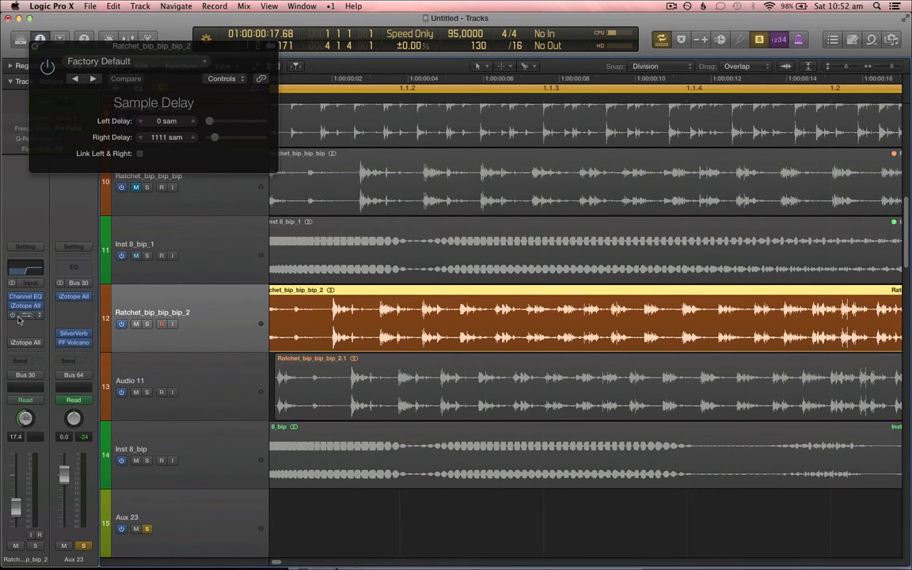
click(242, 360)
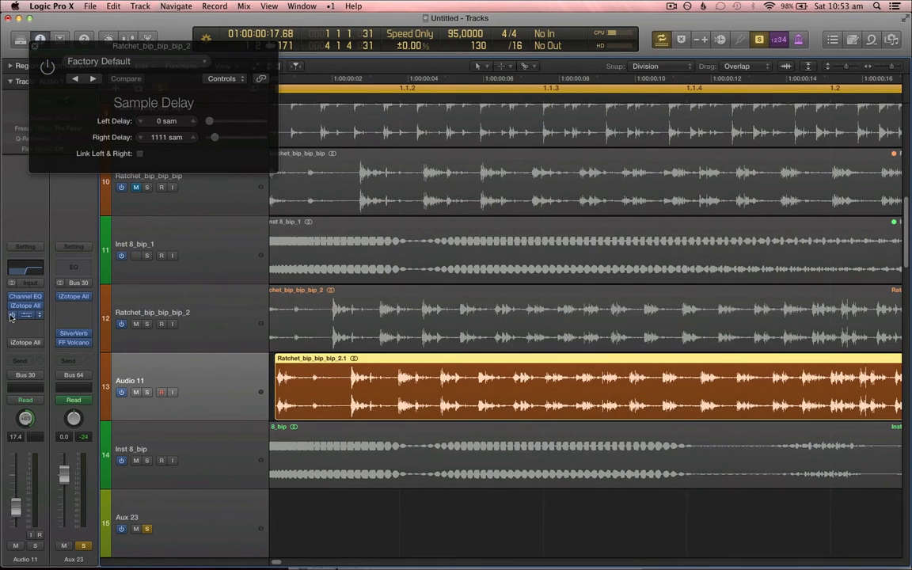
shift+click(196, 324)
scroll(340, 392, left, 1)
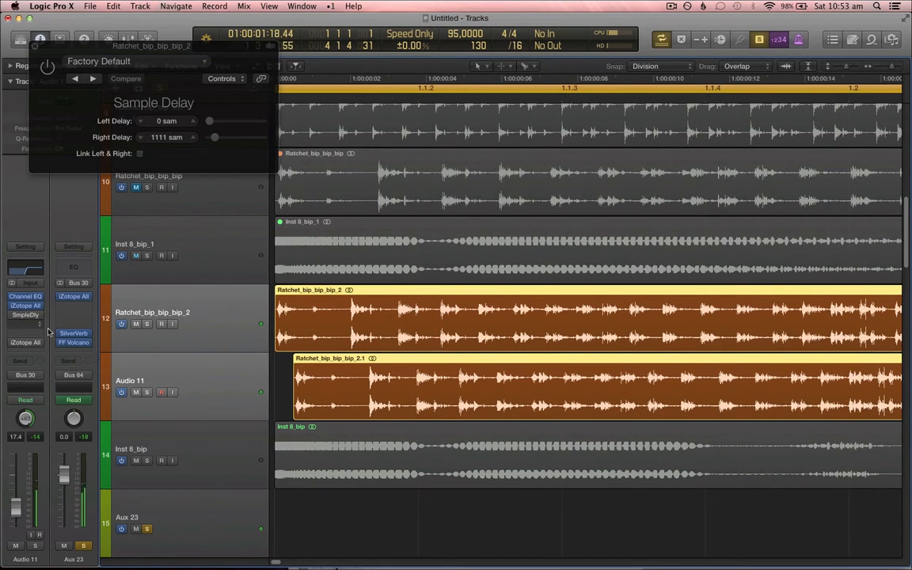
Step: Delete the copied region and the new Audio 11 track, then reselect Ratchet_bip_bip_bip_2
click(201, 333)
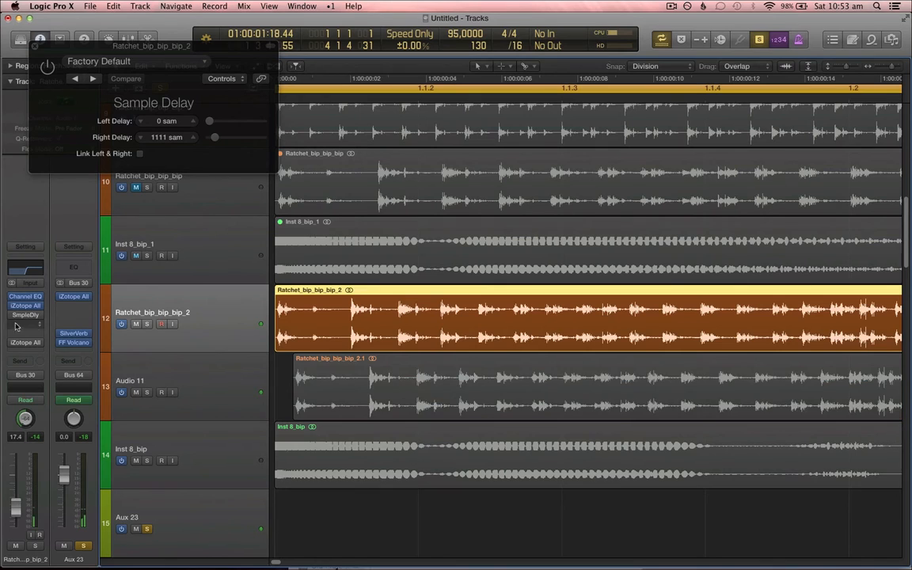
click(166, 373)
key(Delete)
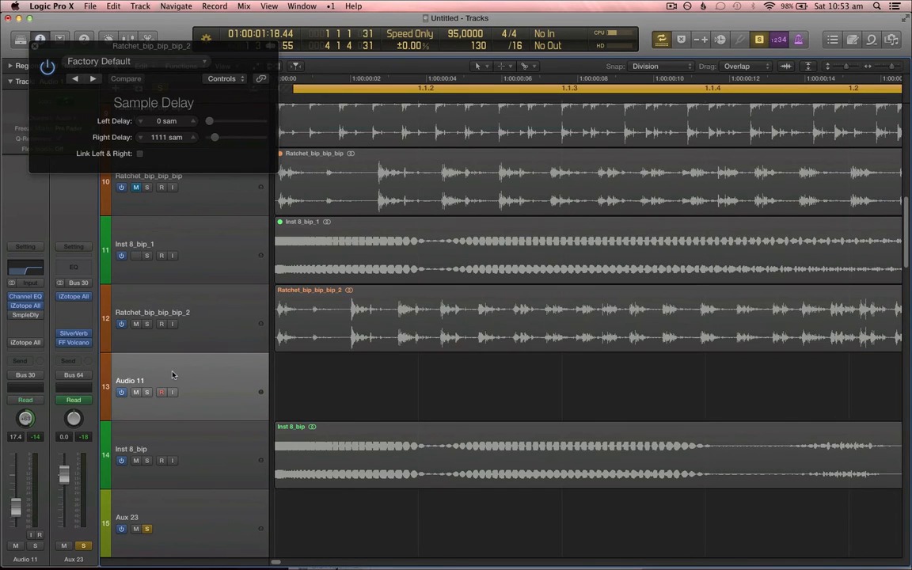
key(Delete)
click(225, 316)
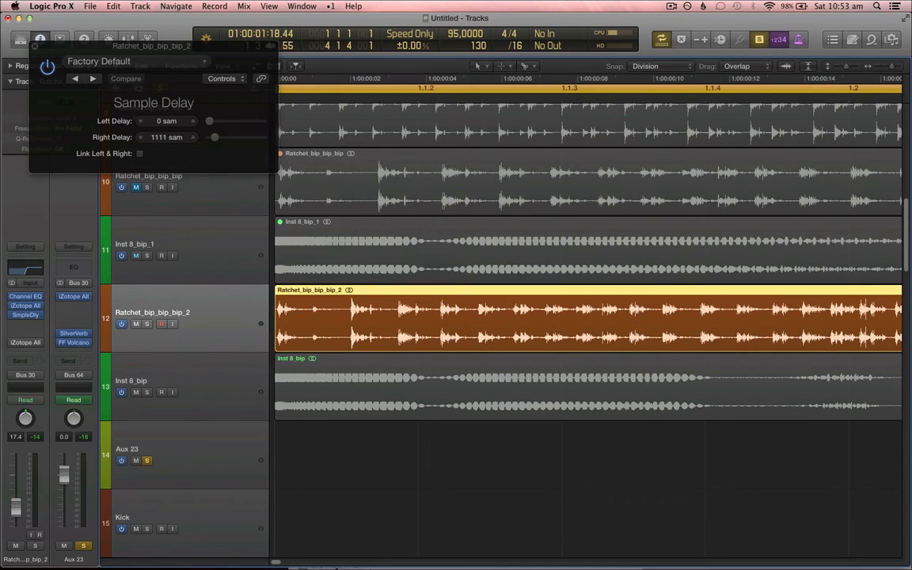
Step: Zoom back out to the whole arrangement and start playback
key(super+Left)
key(super+Left)
key(super+Left)
key(super+Left)
key(super+Left)
key(super+Left)
key(space)
key(super+Left)
key(super+Left)
key(super+Up)
key(super+Up)
key(super+Left)
key(super+Up)
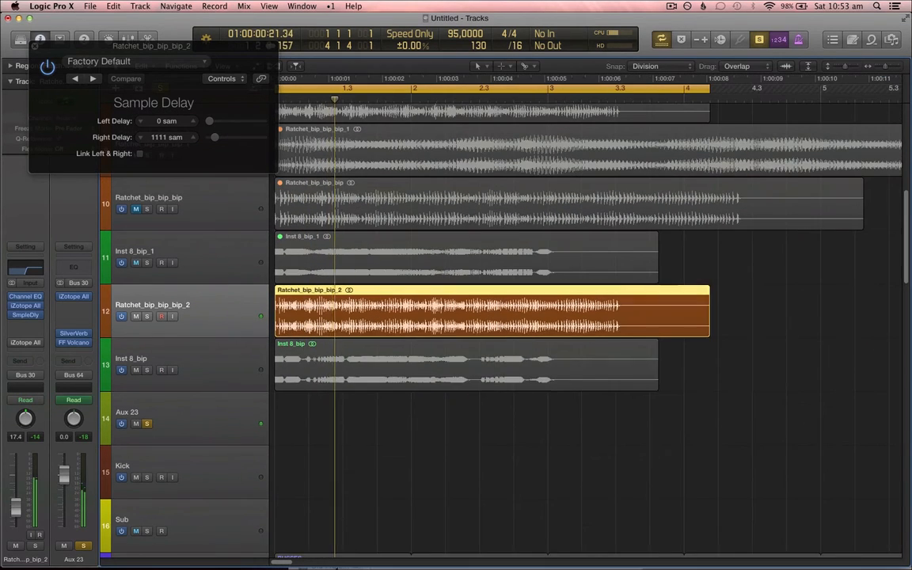
Step: Show automation and raise the first FF Volcano automation points on Inst 8_bip and Aux 23 to 75616 Hz
click(218, 416)
key(XF86AudioRaiseVolume)
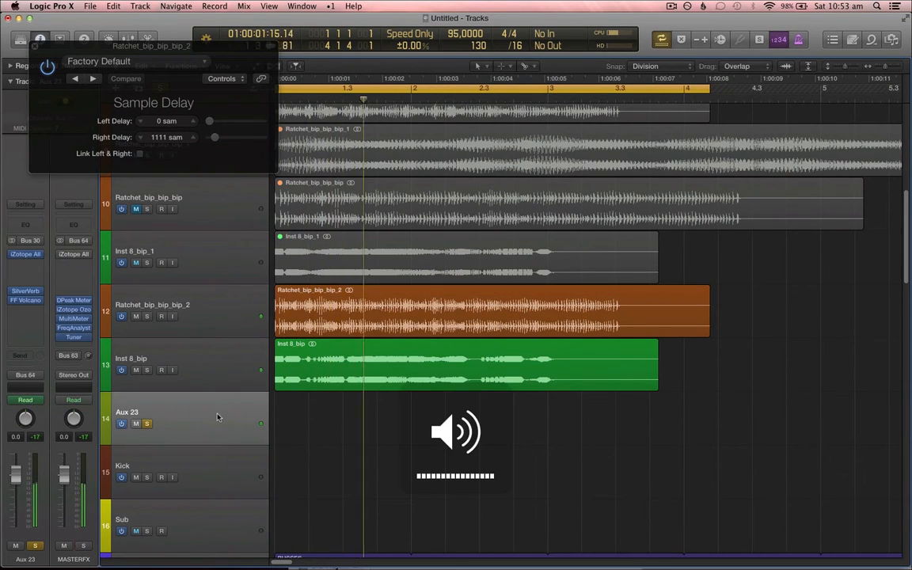
click(230, 358)
key(a)
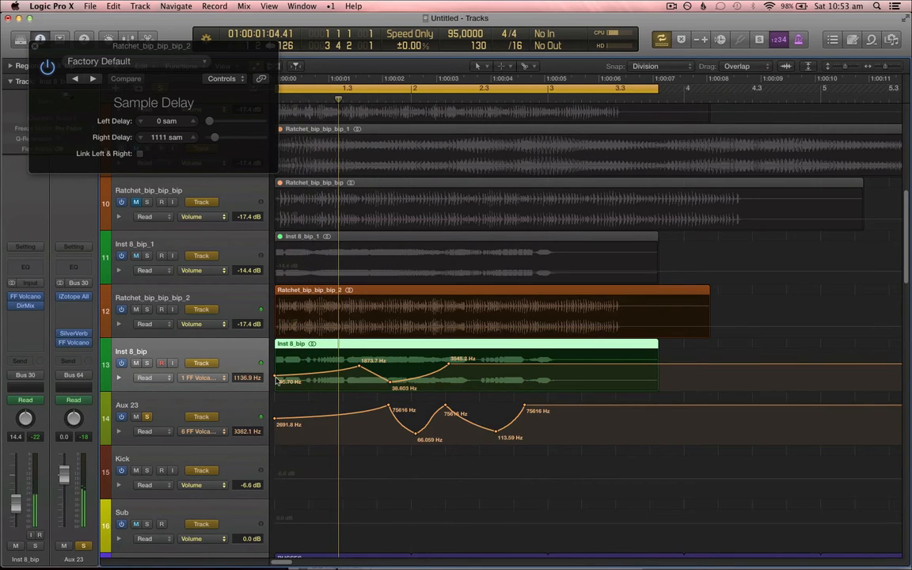
drag(275, 380, 276, 360)
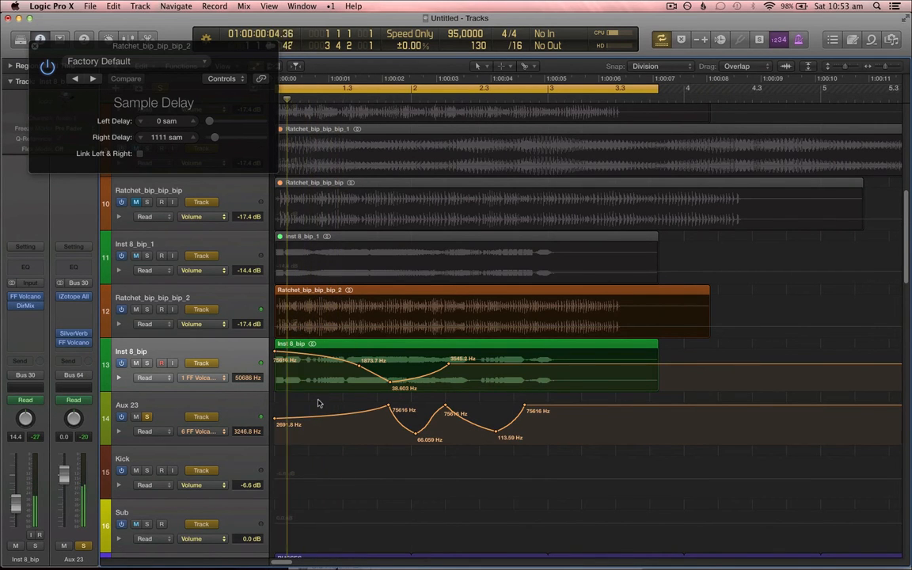
click(252, 406)
drag(274, 417, 275, 405)
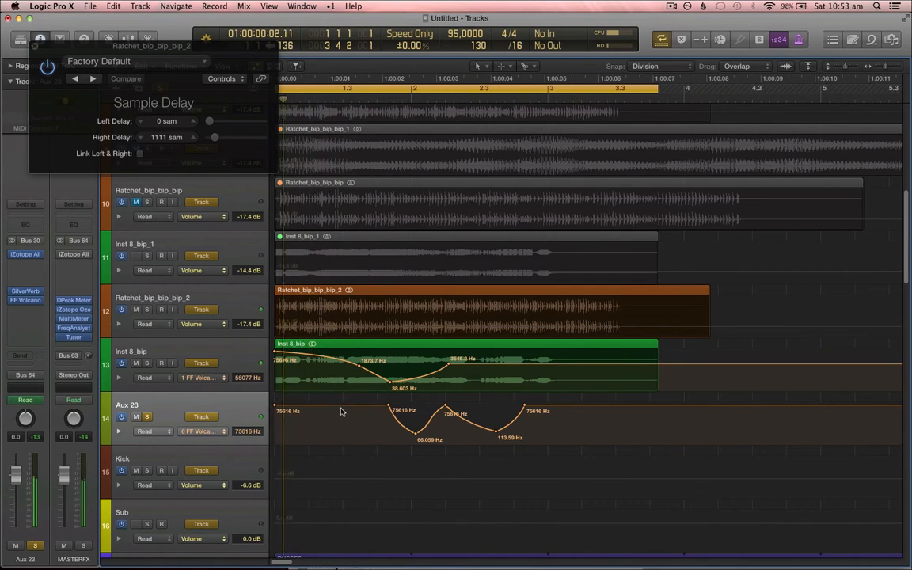
Step: Add new FF Volcano automation points near the start of Aux 23, dipping to about 4.8 Hz and 192 Hz between high peaks
click(238, 352)
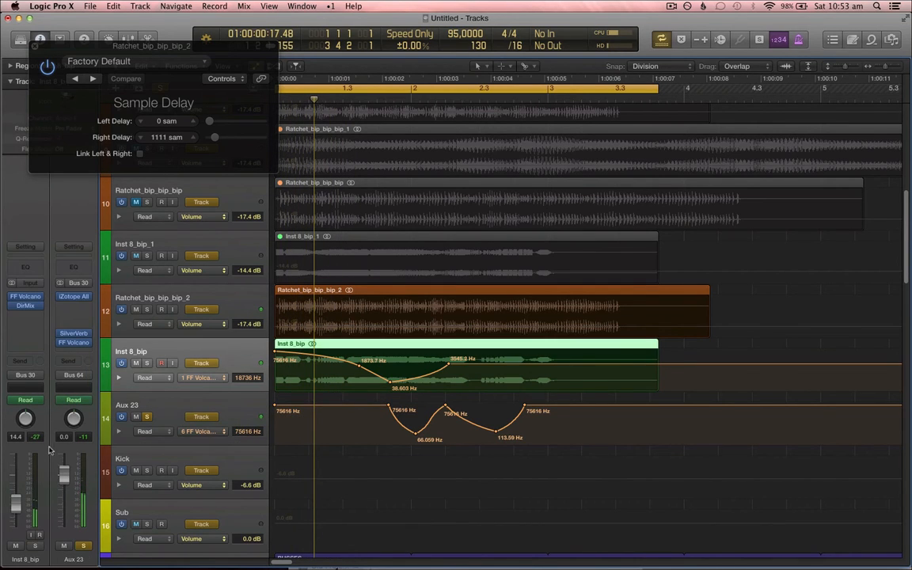
click(256, 403)
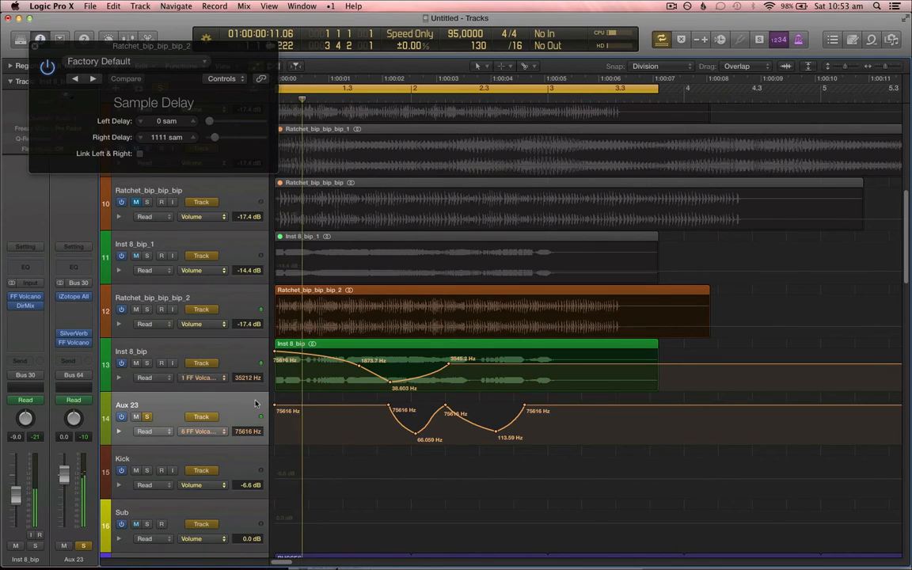
click(329, 406)
drag(330, 406, 297, 464)
click(331, 429)
mouse_move(332, 431)
mouse_down()
mouse_move(322, 405)
mouse_move(344, 430)
mouse_up()
click(344, 405)
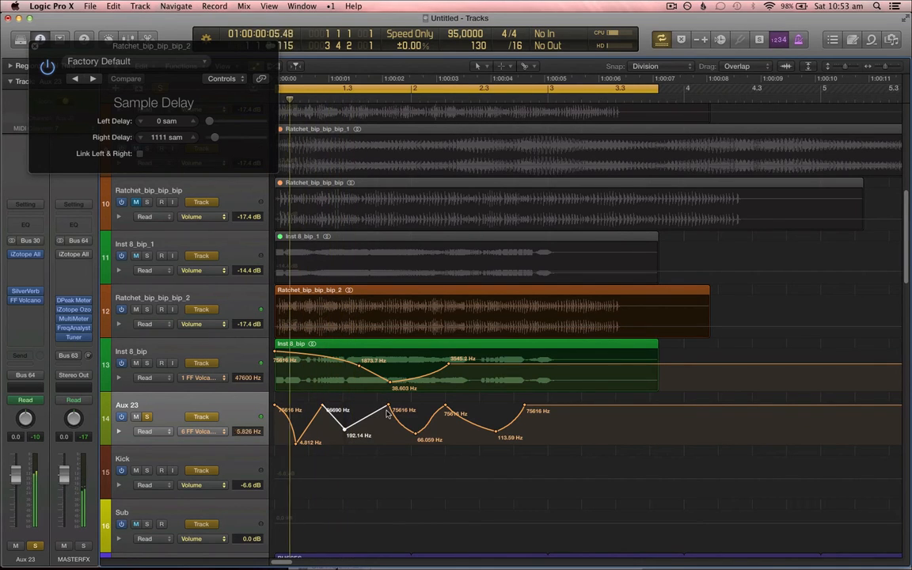
drag(388, 405, 355, 406)
Step: Undo the last automation edit, hide the automation lanes and select the Inst 8_bip region
key(t)
key(w)
key(t)
key(t)
key(super+z)
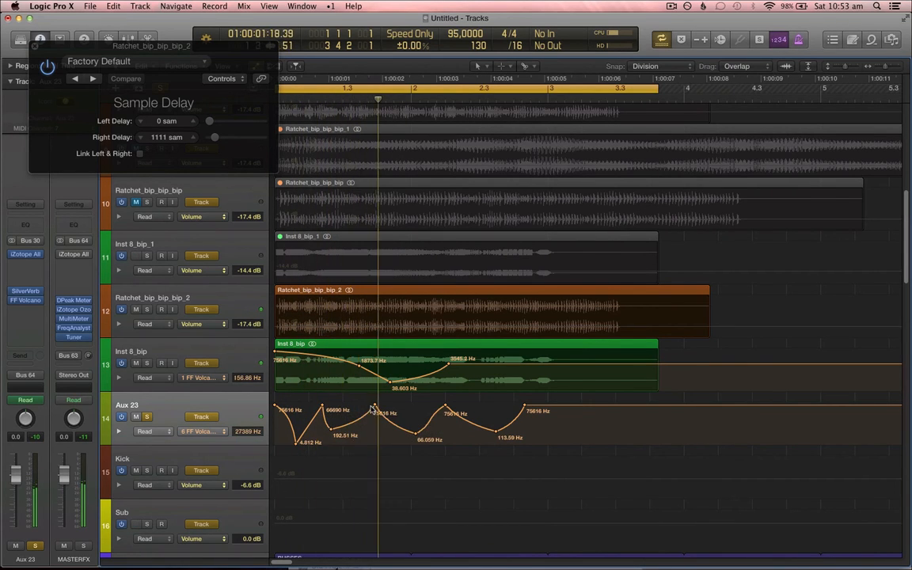
key(Return)
key(a)
click(375, 380)
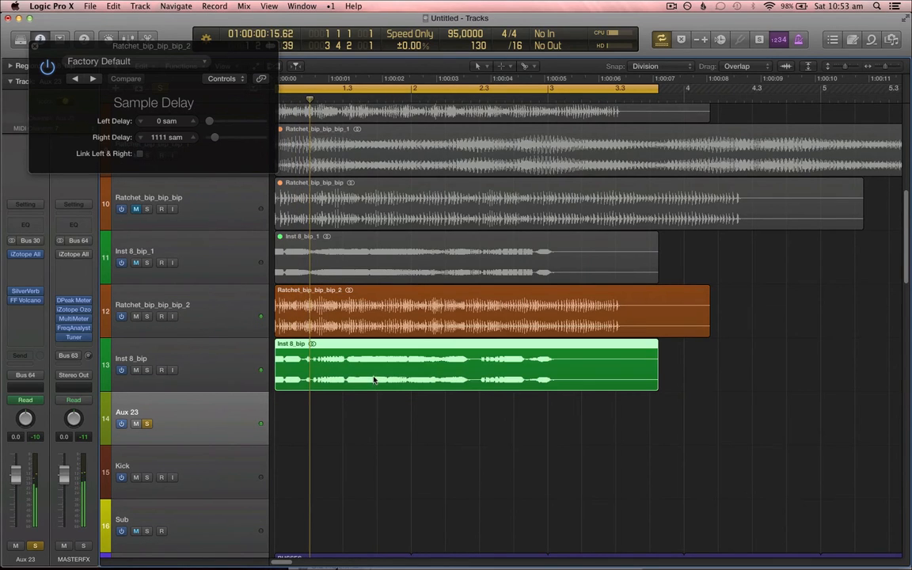
Step: Create a new track with duplicate settings of the Inst 8_bip track
key(t)
key(t)
click(230, 350)
key(super+d)
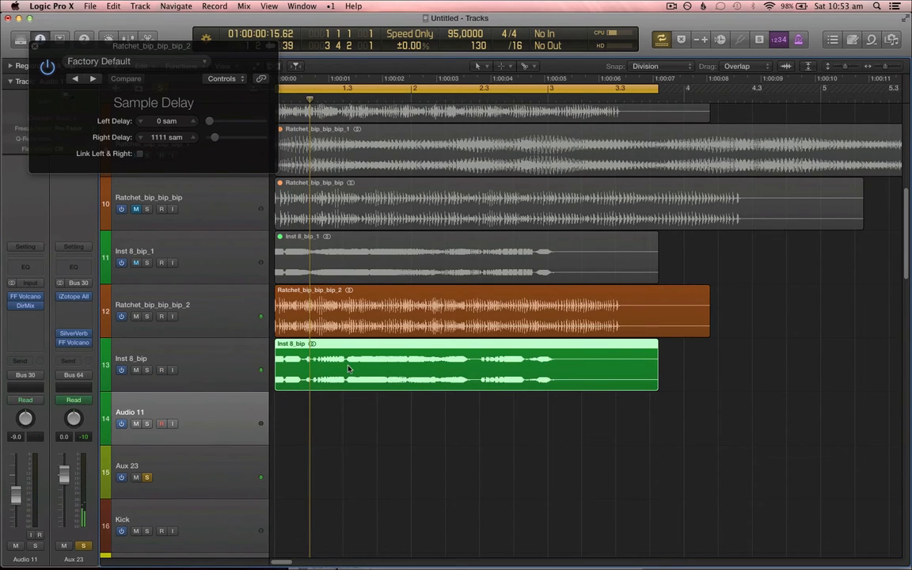
Step: Split the Inst 8_bip_1 region at bar 2 and move its first part onto the new Audio 11 track
scroll(396, 443, down, 5)
scroll(372, 448, up, 5)
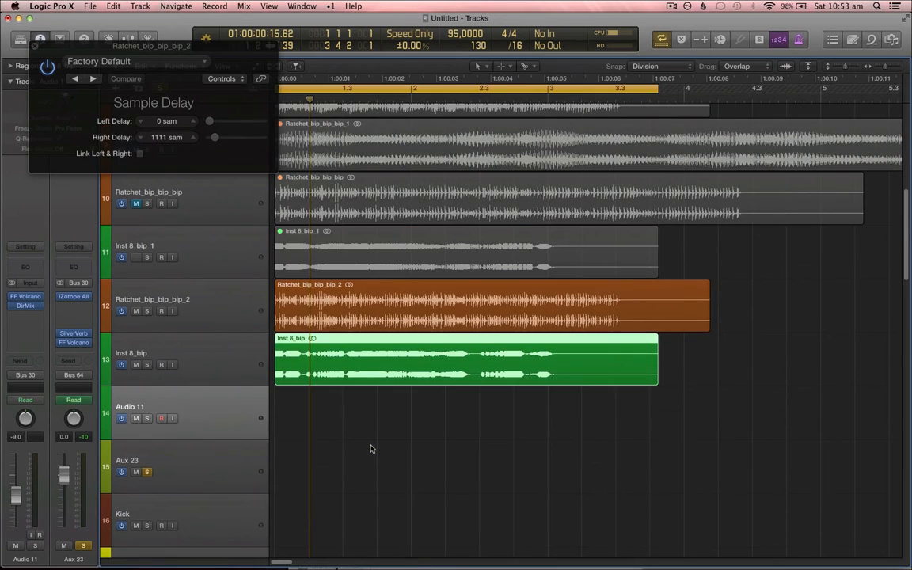
key(super+Up)
key(super+Up)
key(super+Up)
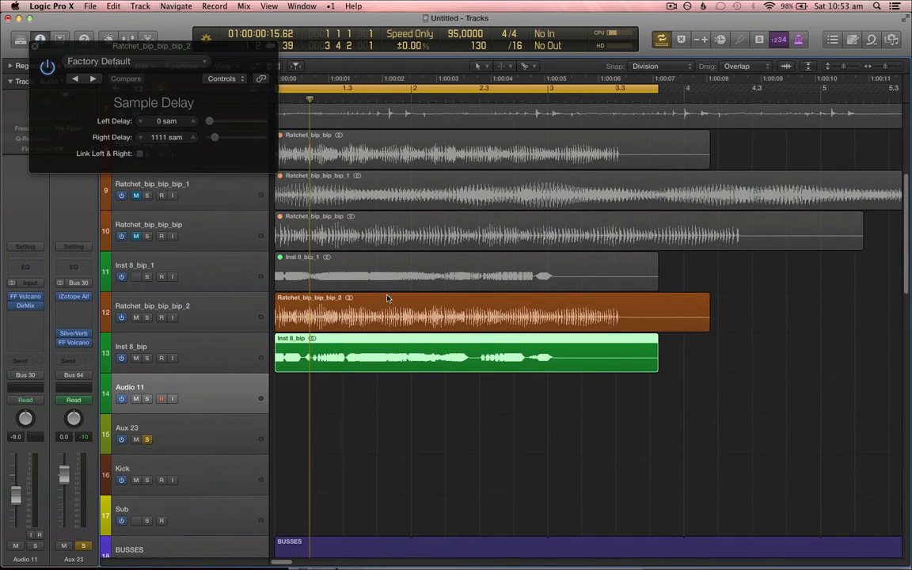
right_click(414, 268)
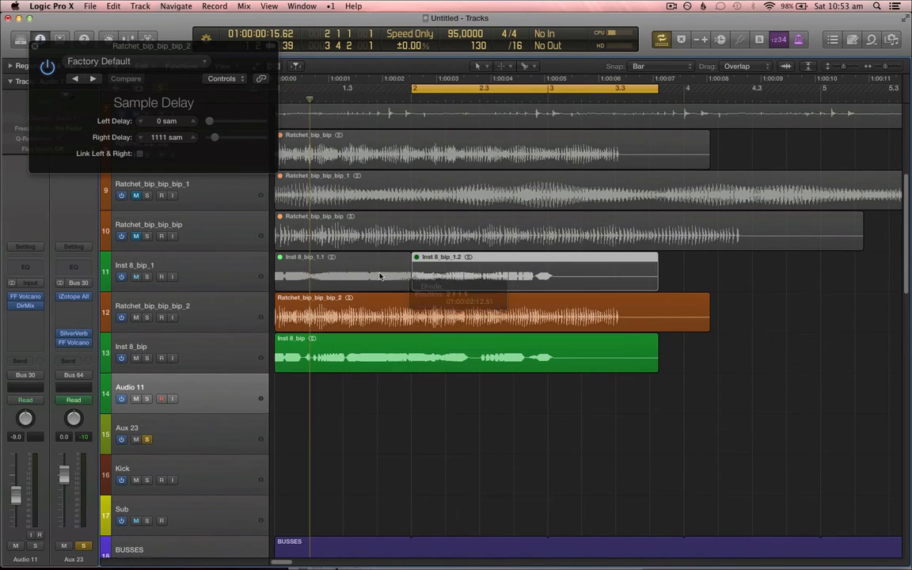
drag(380, 274, 493, 398)
Step: Split the Inst 8_bip region at 1 3 1 1 and delete the part after the split, keeping the automation
click(388, 348)
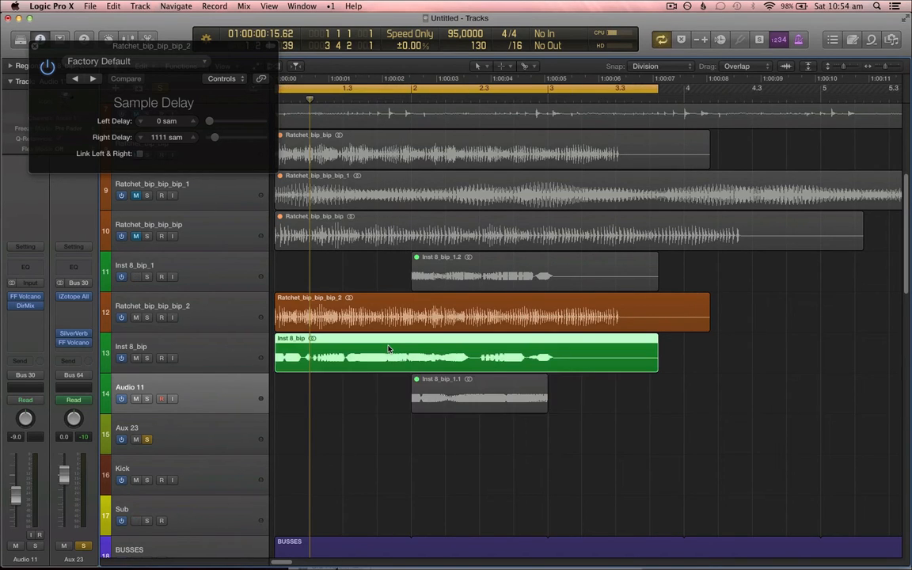
right_click(346, 361)
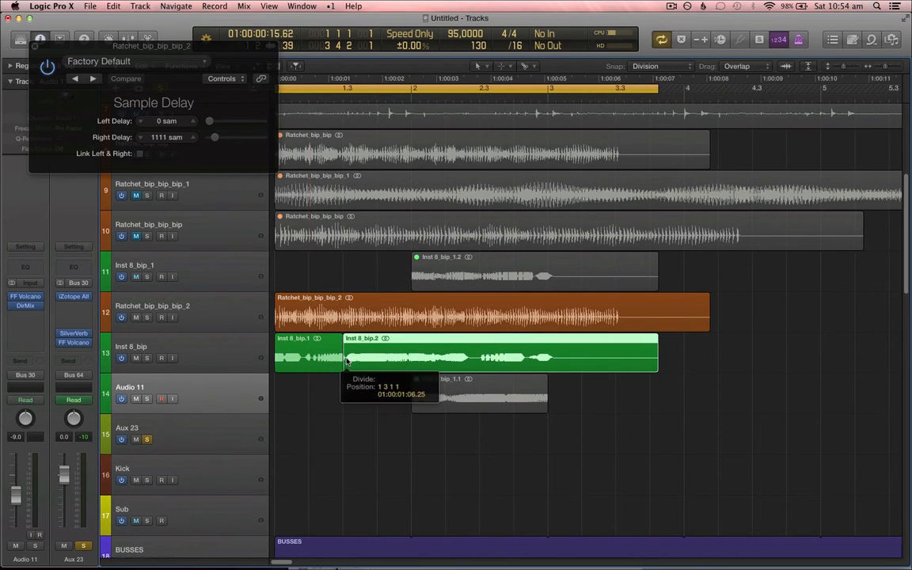
key(Delete)
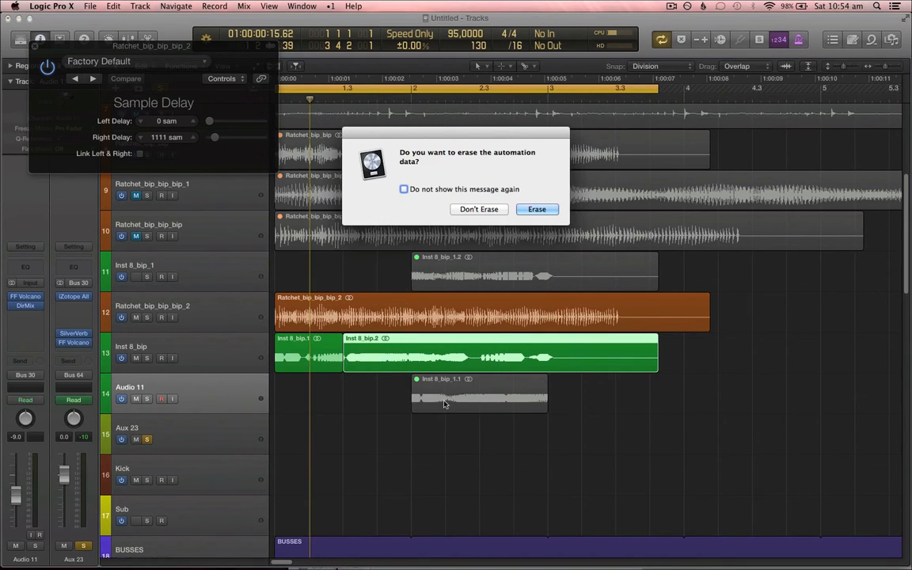
click(480, 209)
Step: Move the Inst 8_bip_1.1 region onto the Inst 8_bip track directly after Inst 8_bip.1
drag(458, 386, 388, 346)
click(232, 348)
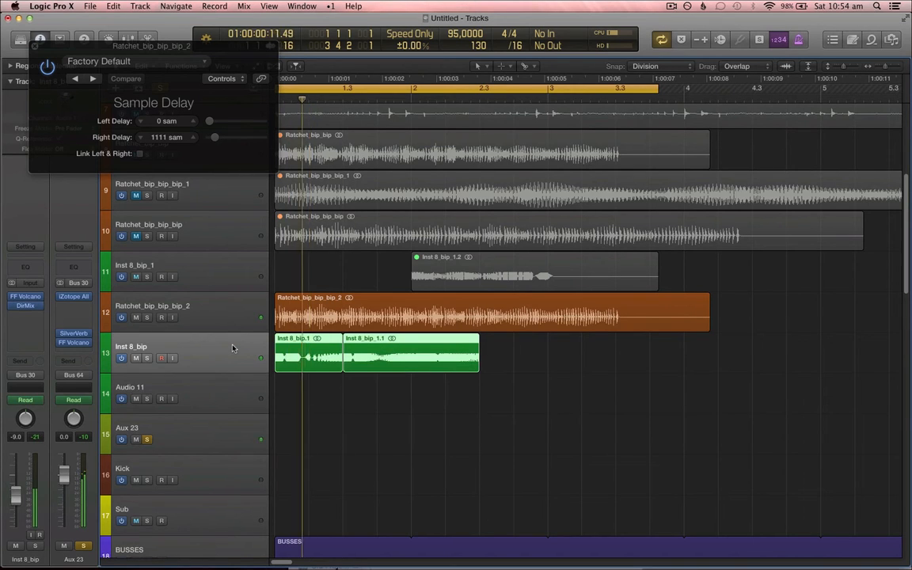
key(super+Right)
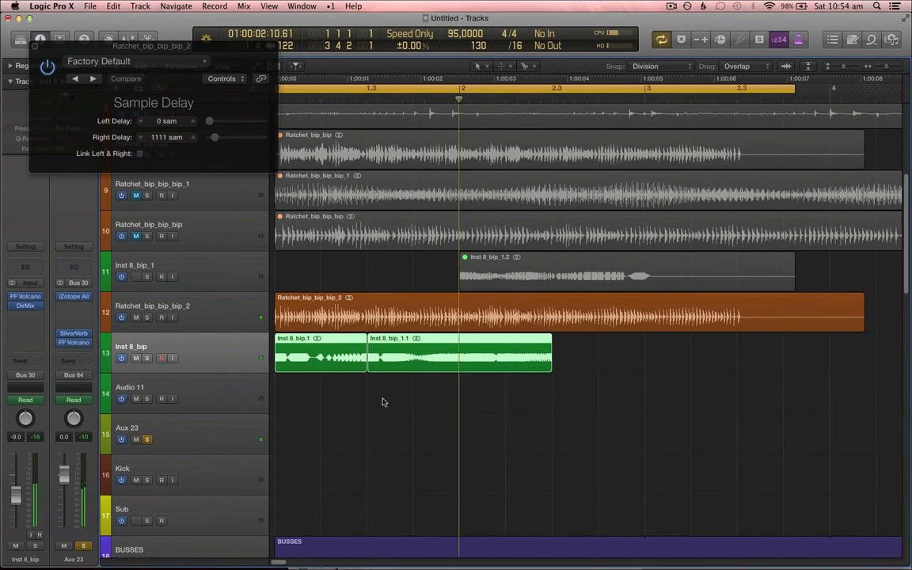
key(space)
key(space)
Step: Split Inst 8_bip_1.1, delete its first part and slide Inst 8_bip_1.4 left against Inst 8_bip.1 without moving automation
right_click(413, 361)
click(396, 361)
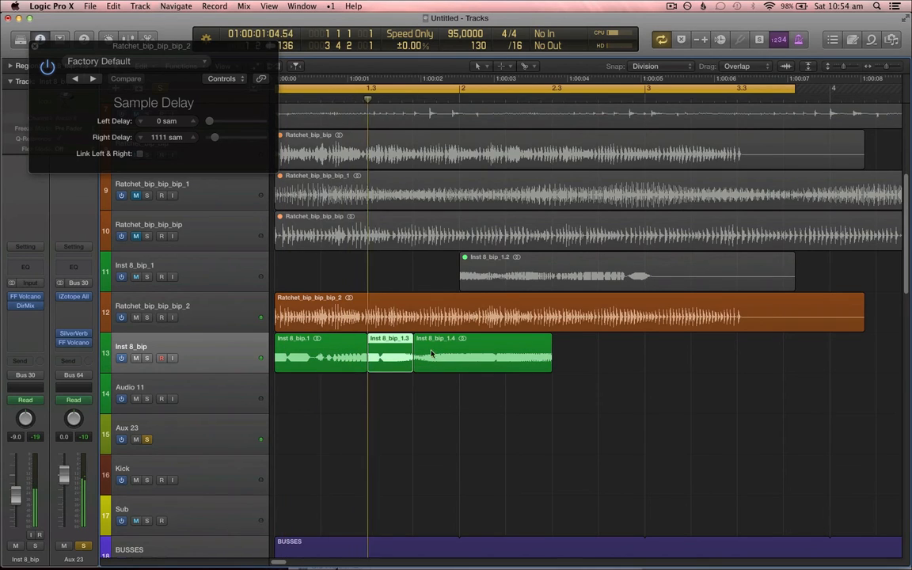
key(Delete)
key(Delete)
drag(432, 349, 408, 349)
click(478, 209)
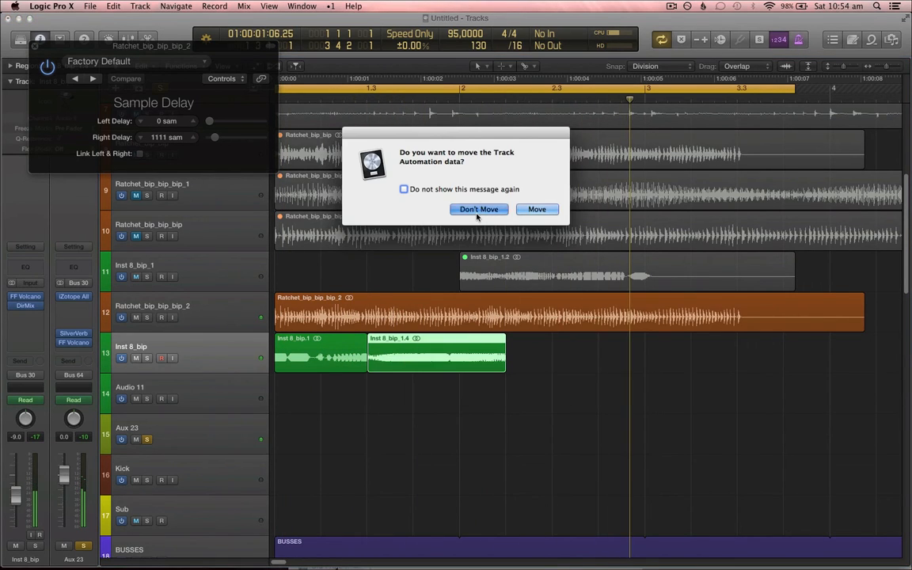
Step: Split the Ratchet_bip_bip_bip_2 region at 2 2 1 1 and delete the part after the split
right_click(500, 328)
click(523, 325)
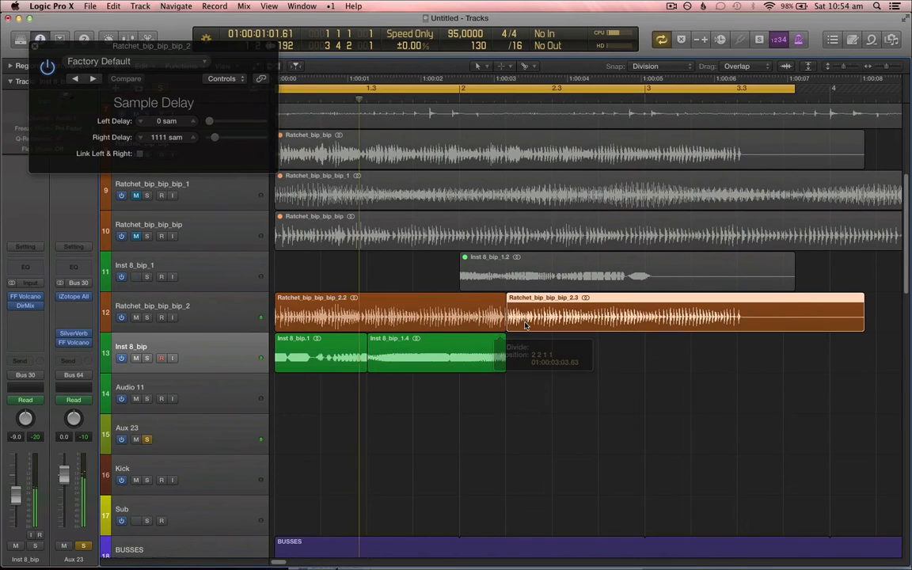
key(Delete)
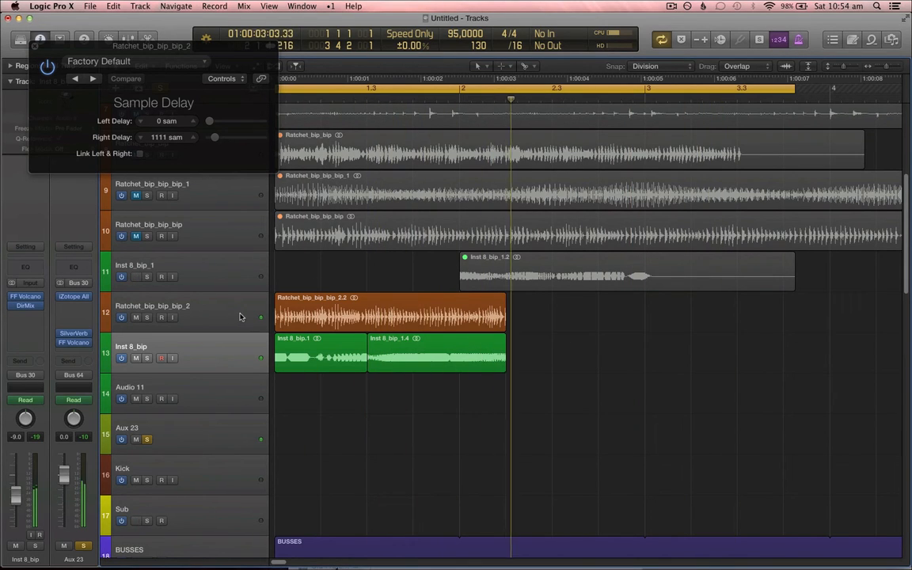
Step: Open the region inspector for Ratchet_bip_bip_bip_2.2 and switch its fade out type to Slow Down
click(240, 317)
click(36, 46)
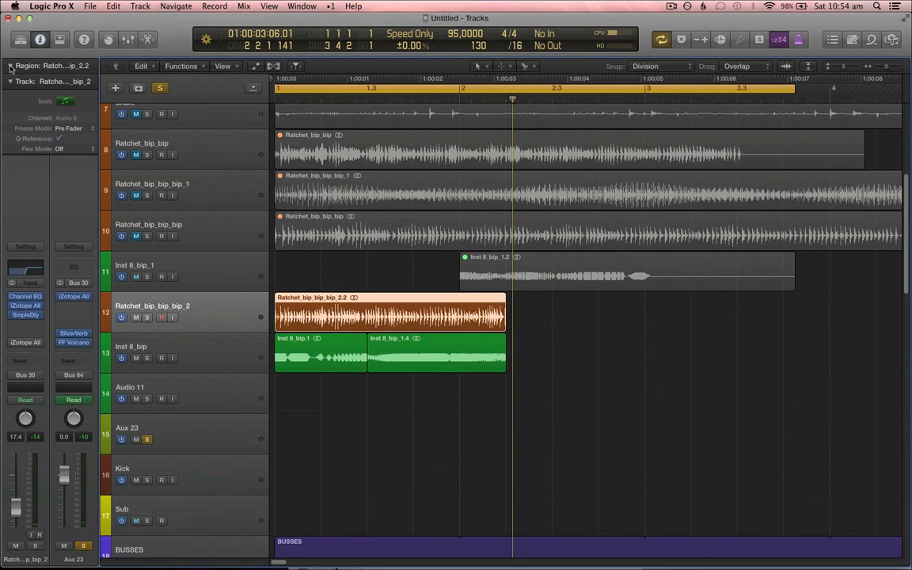
click(10, 67)
click(42, 195)
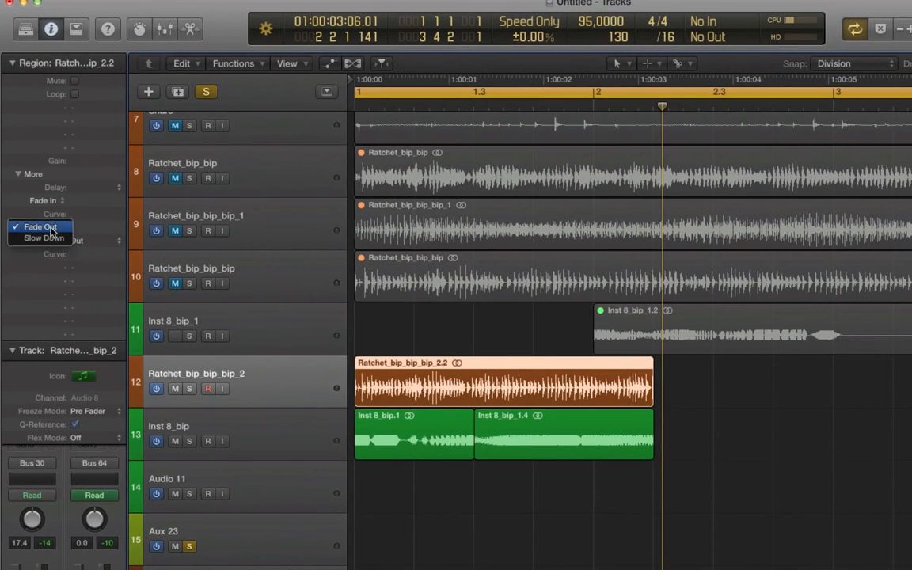
click(44, 237)
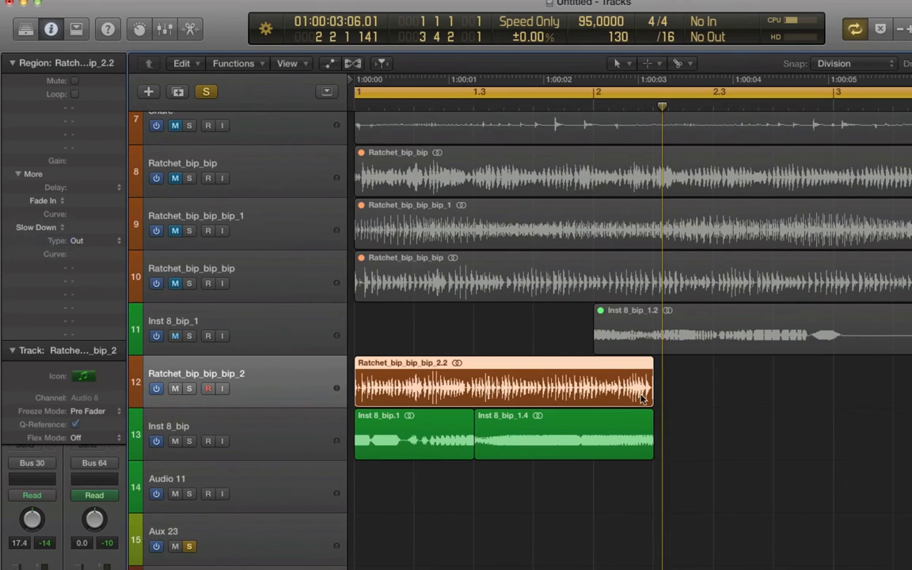
Step: Set the Ratchet_bip_bip_bip_2.2 Slow Down length to 1000 and its curve to 12
click(48, 227)
click(58, 215)
click(38, 227)
click(40, 237)
double_click(101, 228)
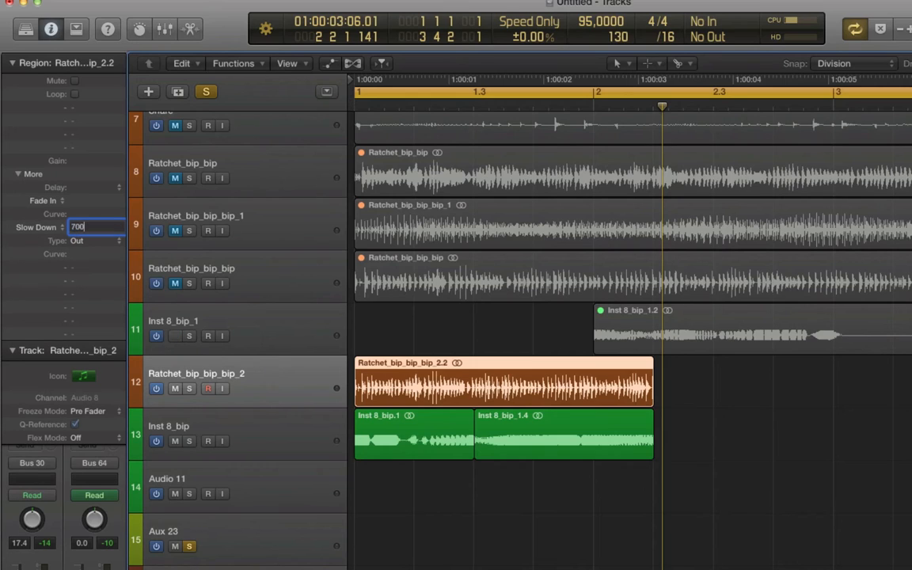
key(Return)
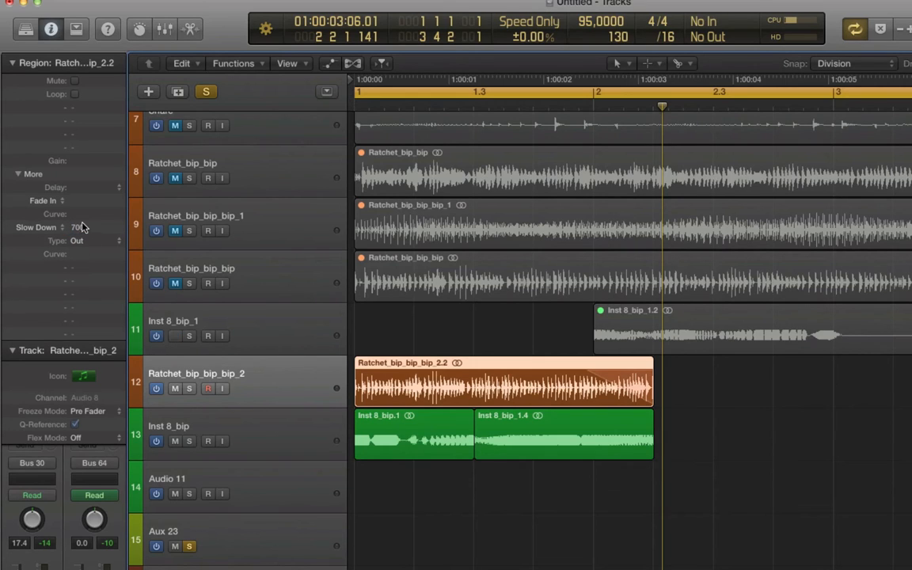
drag(83, 228, 111, 72)
drag(95, 215, 96, 170)
double_click(79, 228)
text(1000)
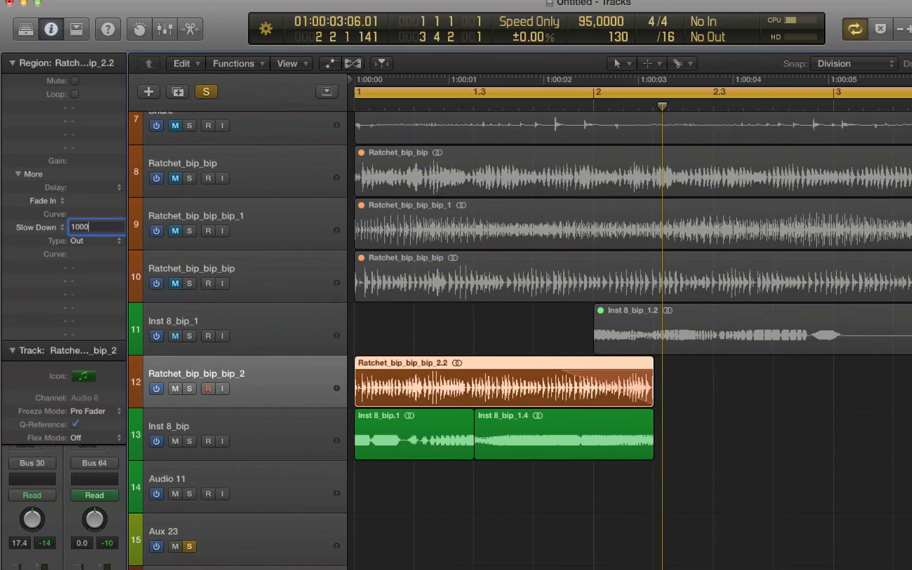
key(Return)
double_click(93, 257)
text(12)
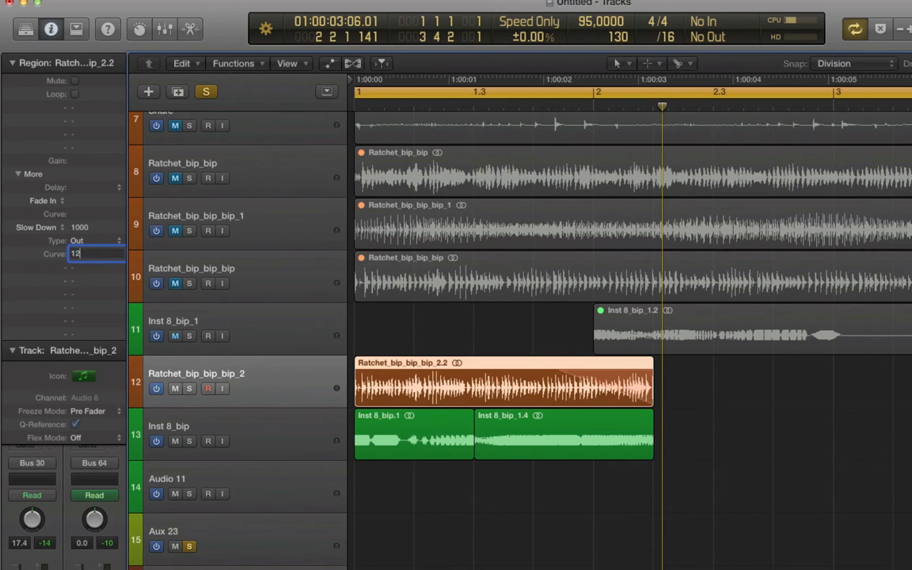
key(Return)
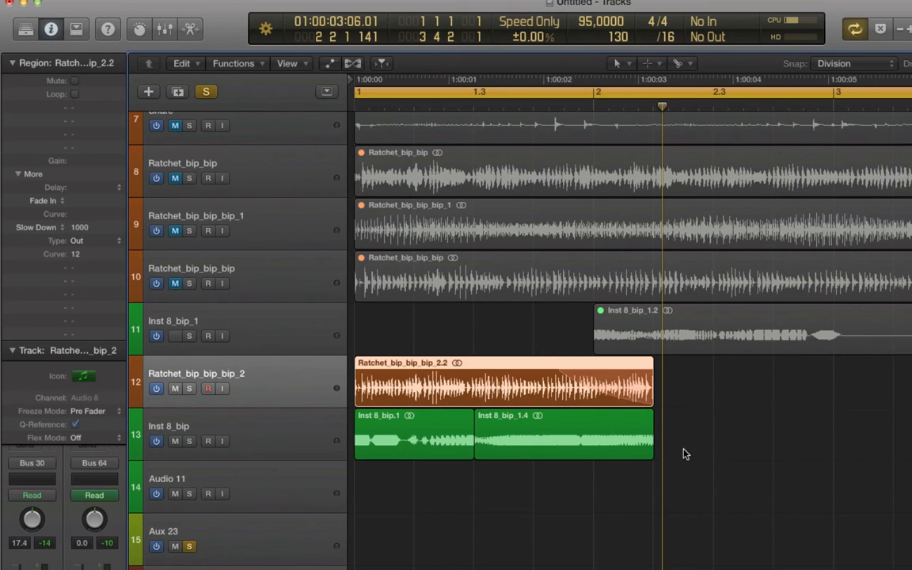
Step: Turn off cycle, solo the selected region and play it back from near the start
key(c)
key(ctrl+s)
click(461, 104)
key(space)
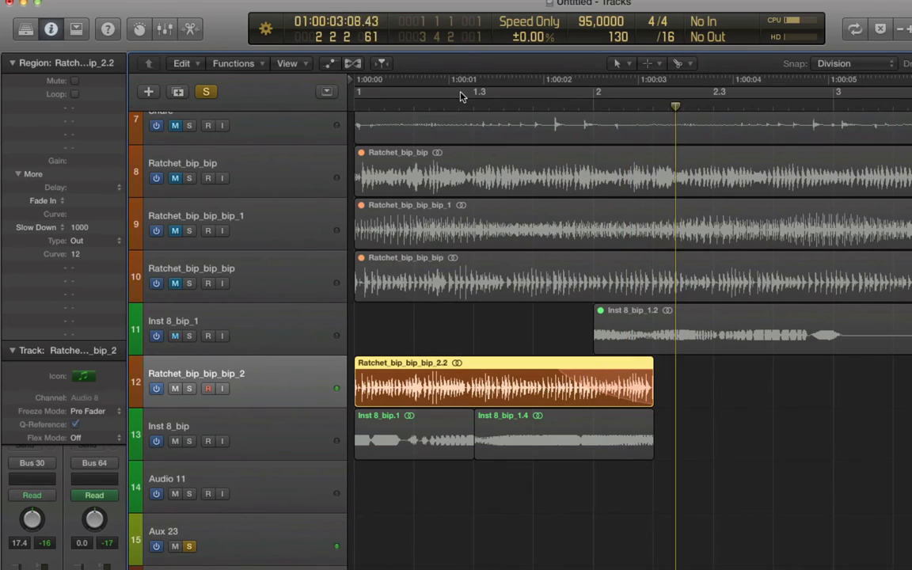
click(395, 103)
key(XF86AudioRaiseVolume)
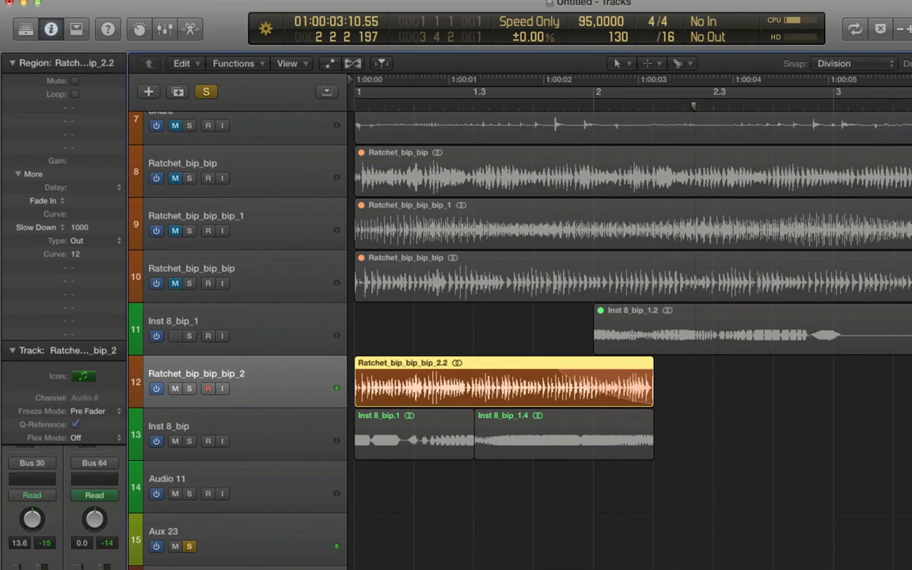
Step: Give the Inst 8_bip_1.4 region a Slow Down fade out of 1000 with curve 12
click(576, 445)
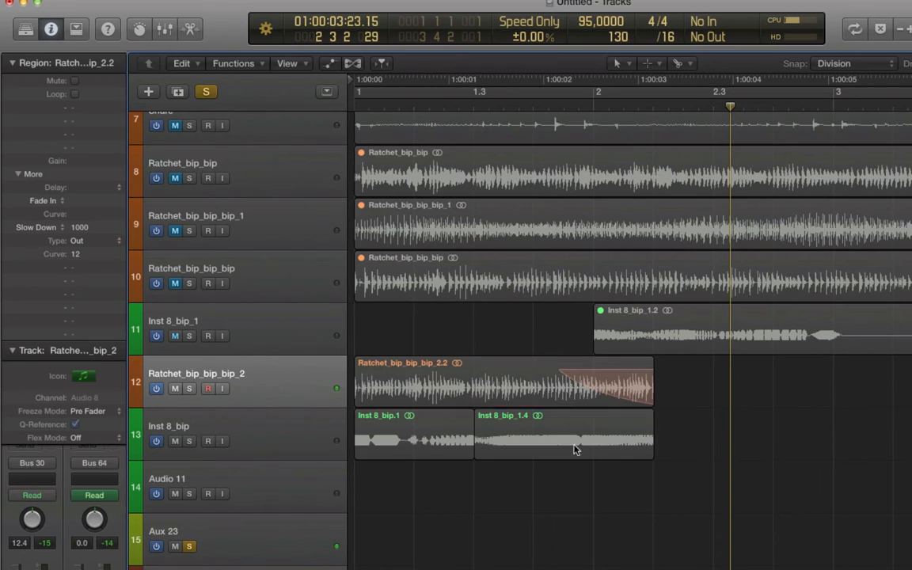
double_click(91, 227)
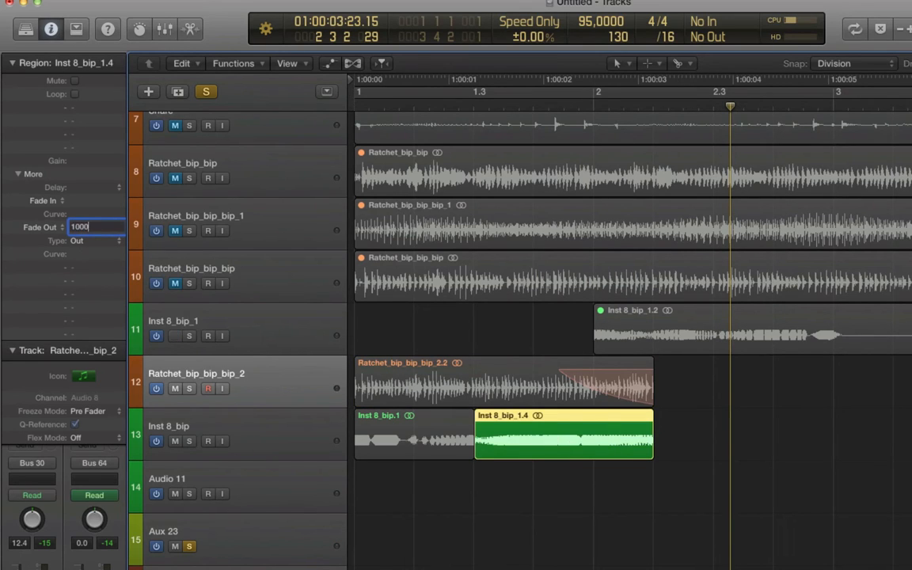
key(Return)
click(34, 228)
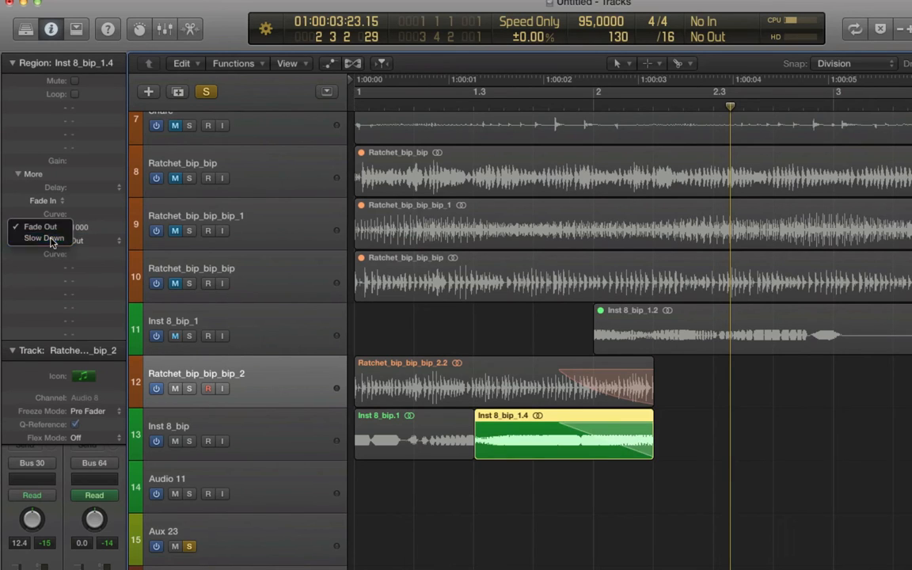
click(44, 238)
click(309, 451)
click(535, 433)
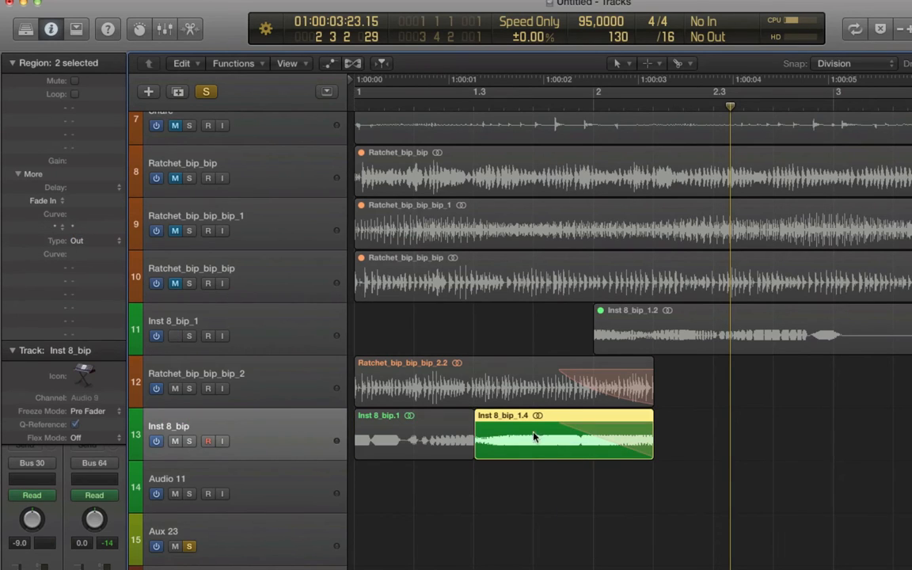
double_click(91, 254)
text(12)
key(Return)
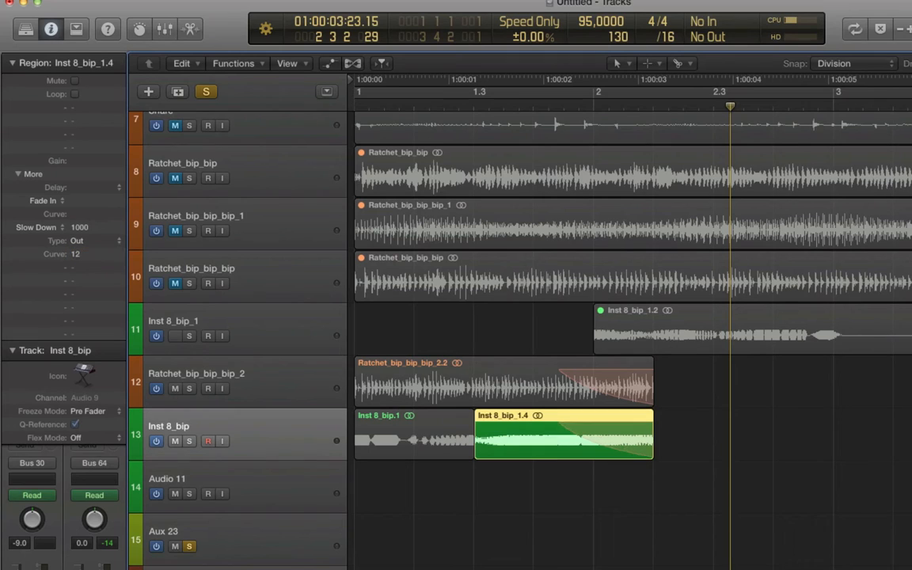
Step: Turn cycle back on, unsolo the region and play back the arrangement
key(c)
key(ctrl+s)
key(t)
key(t)
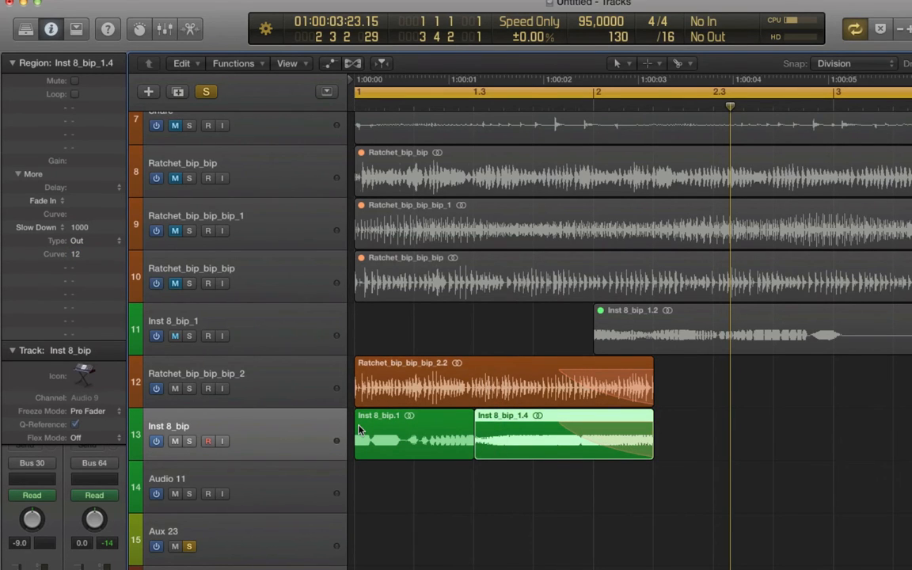
key(super+Left)
key(super+Up)
key(space)
key(XF86AudioRaiseVolume)
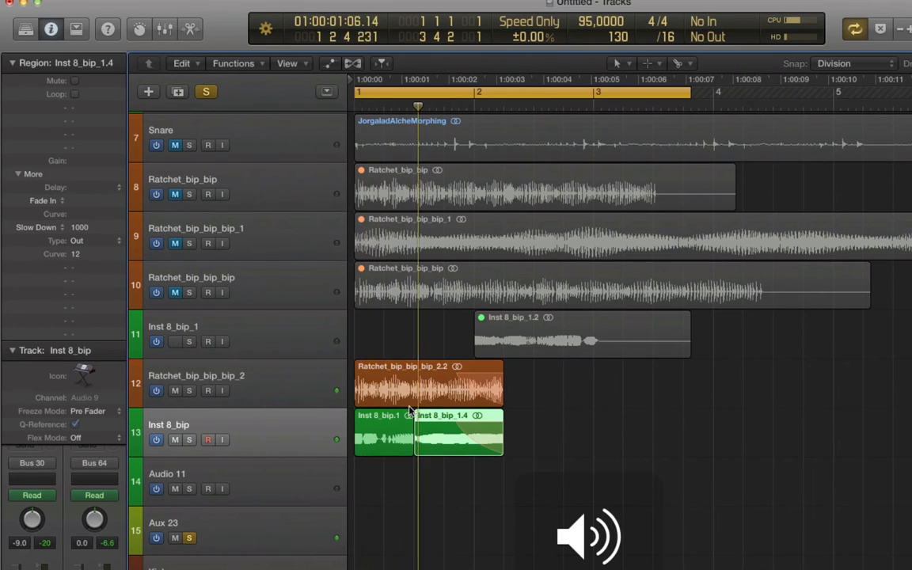
key(super+Right)
key(super+Right)
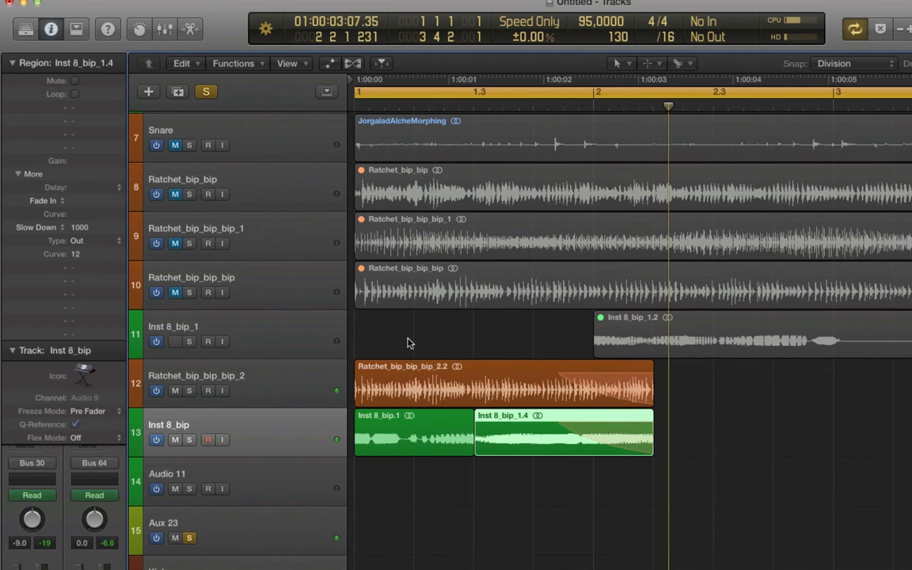
Step: Select the Inst 8_bip.1 and Ratchet_bip_bip_bip_2.2 regions and give them a 2000 Speed Up fade in with curve 12
drag(407, 343, 428, 437)
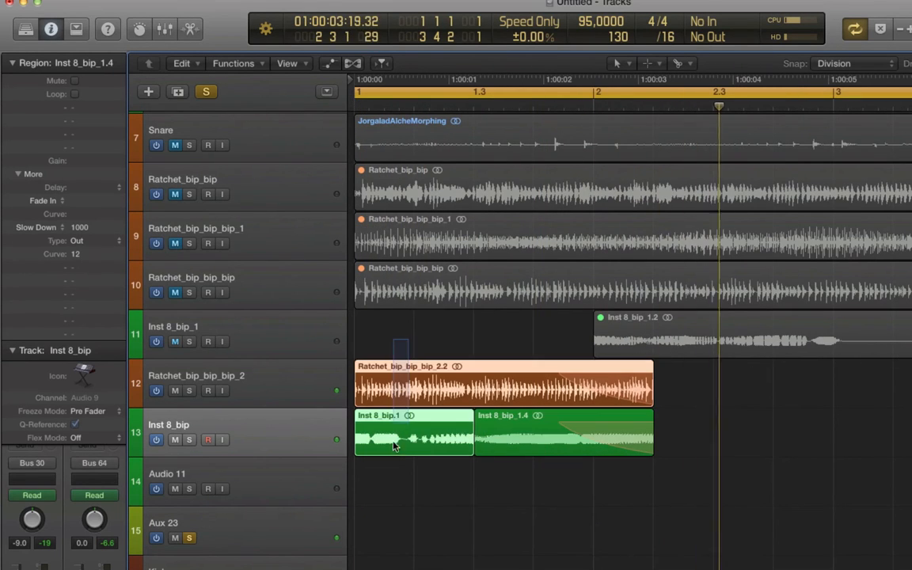
double_click(87, 205)
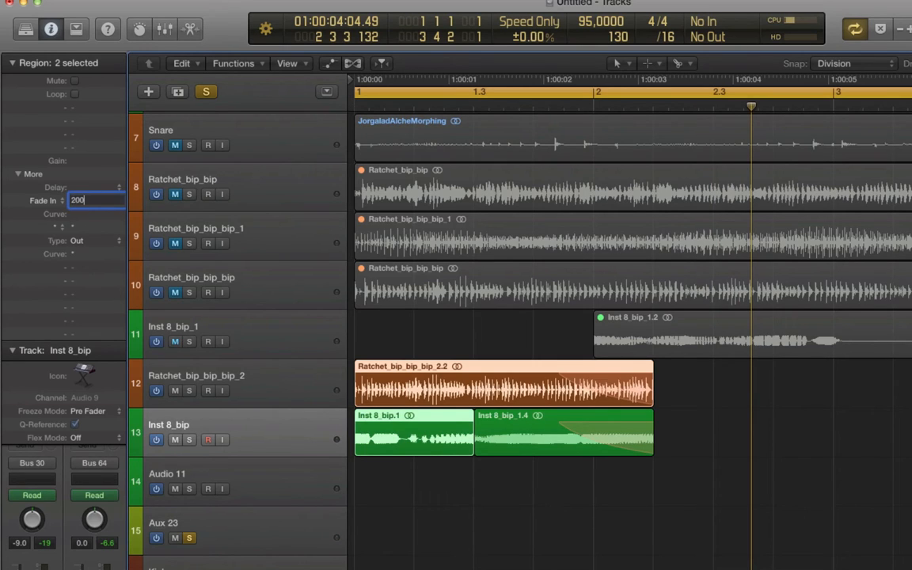
text(2000)
key(Return)
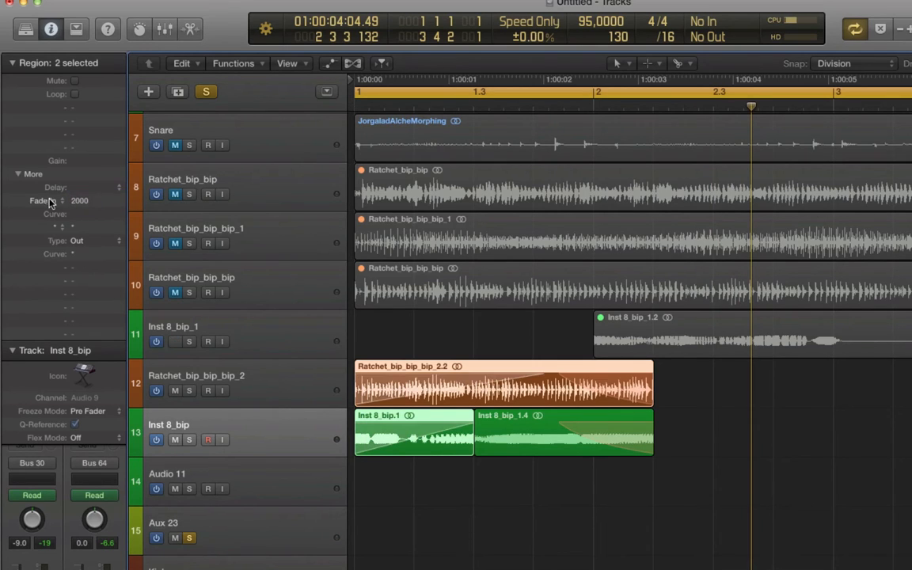
click(50, 203)
click(48, 212)
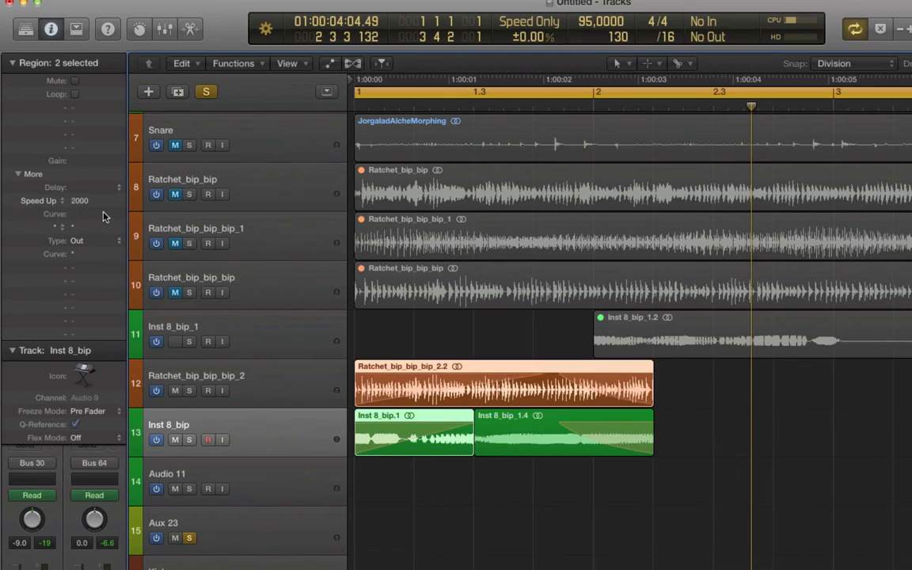
double_click(104, 216)
text(12)
key(Return)
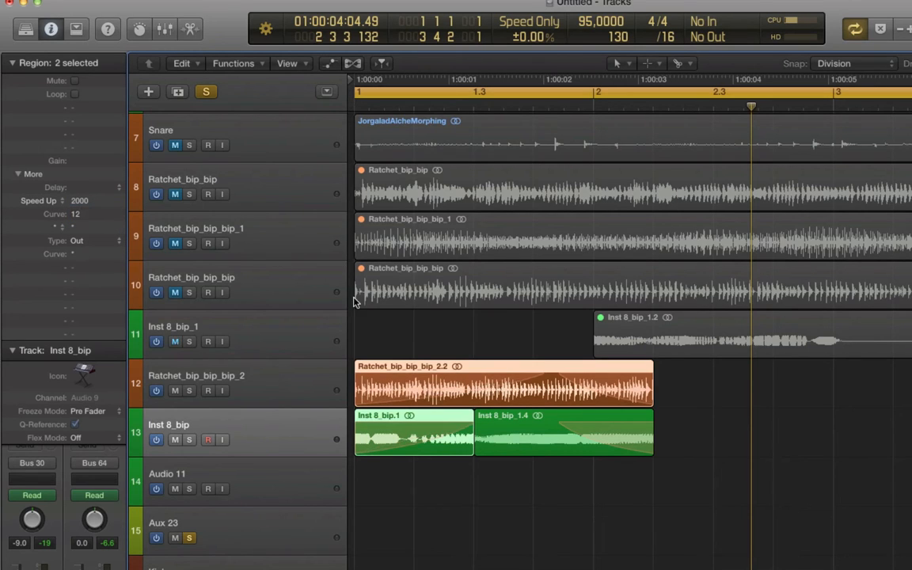
Step: Stop playback and set the Speed Up fade of the two selected regions to 500
key(space)
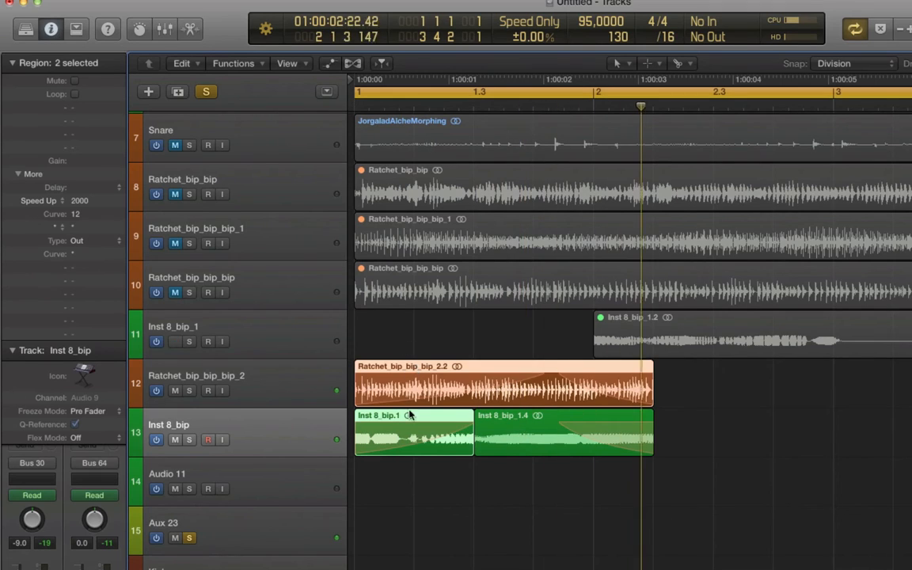
double_click(84, 201)
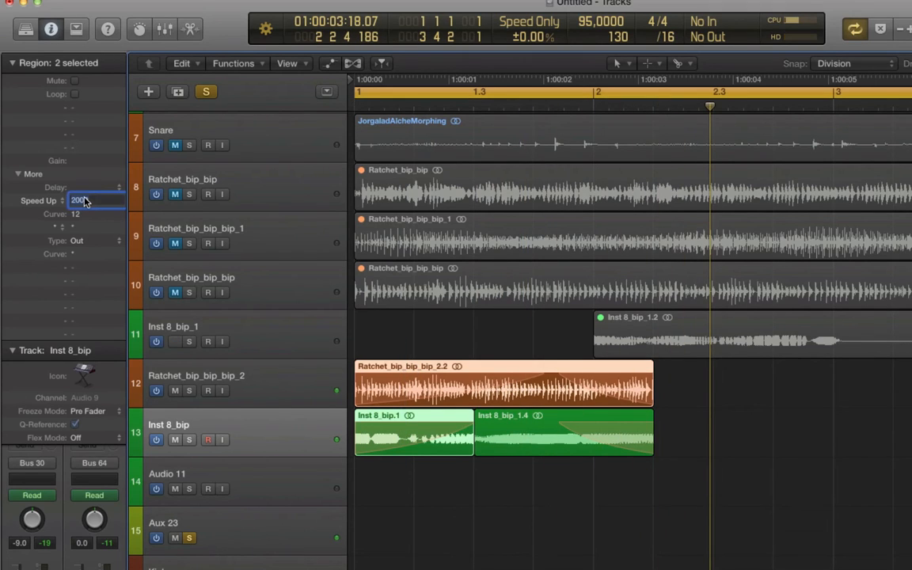
text(500)
key(Return)
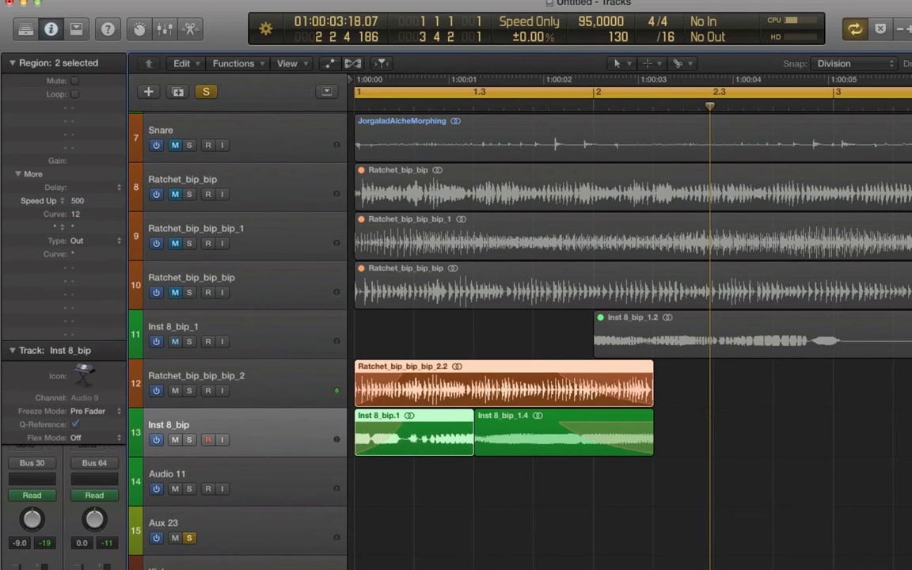
Step: Play back the arrangement from the start and select the Aux 23 track
key(space)
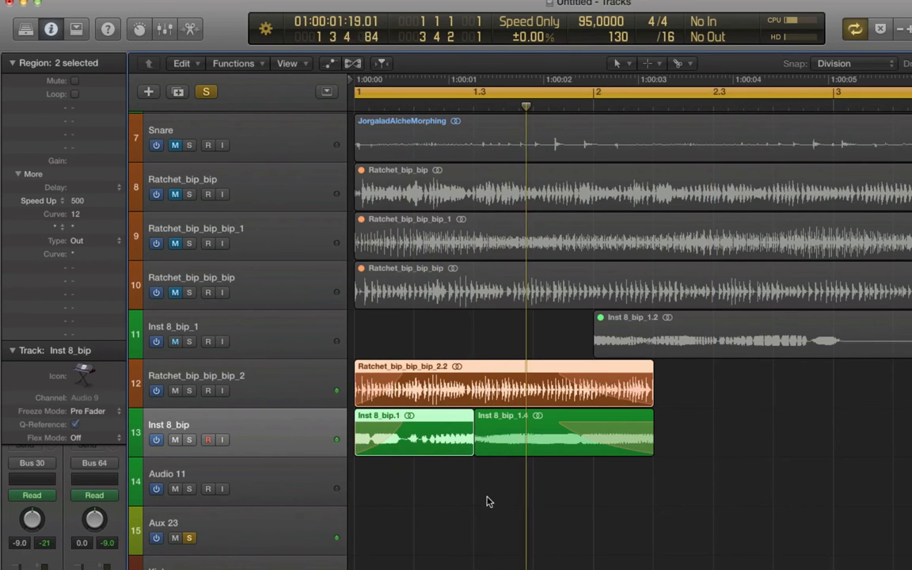
key(space)
key(space)
key(XF86AudioRaiseVolume)
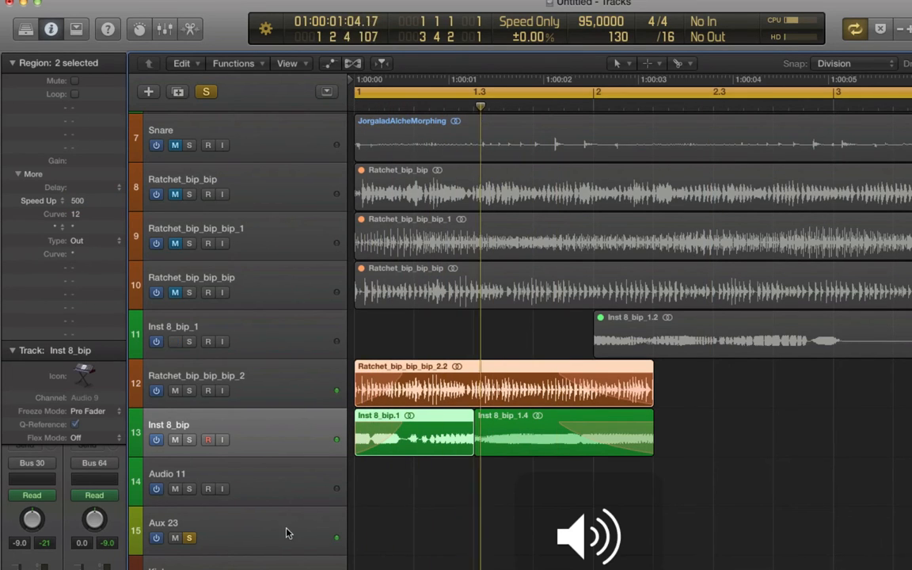
click(285, 532)
key(space)
key(space)
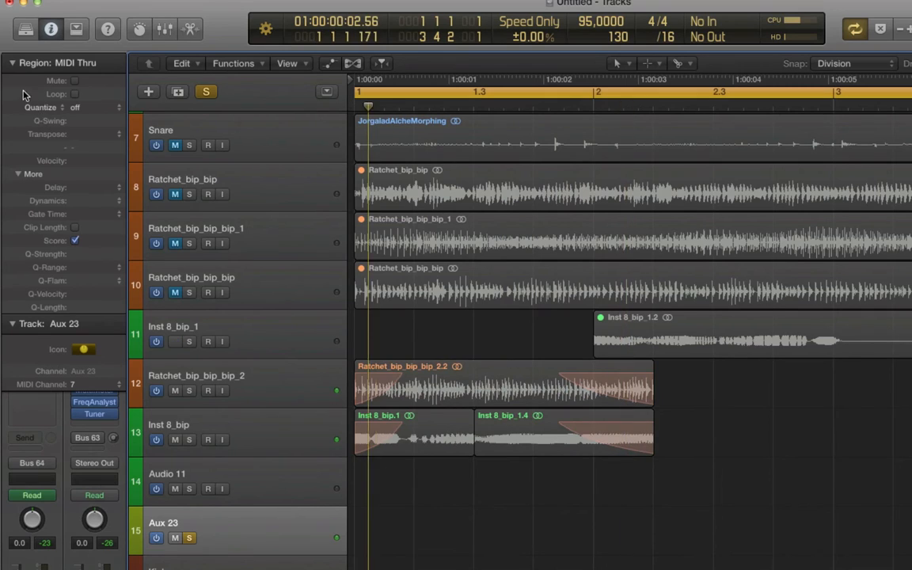
key(space)
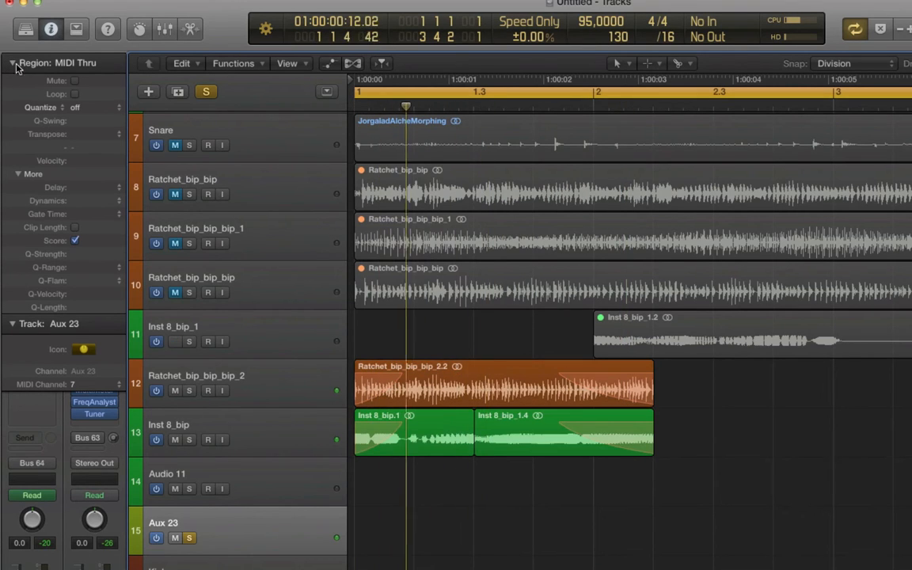
Step: Open the FF Volcano 2 plugin on Aux 23 and move the first frequency automation point to about 735 Hz
click(13, 64)
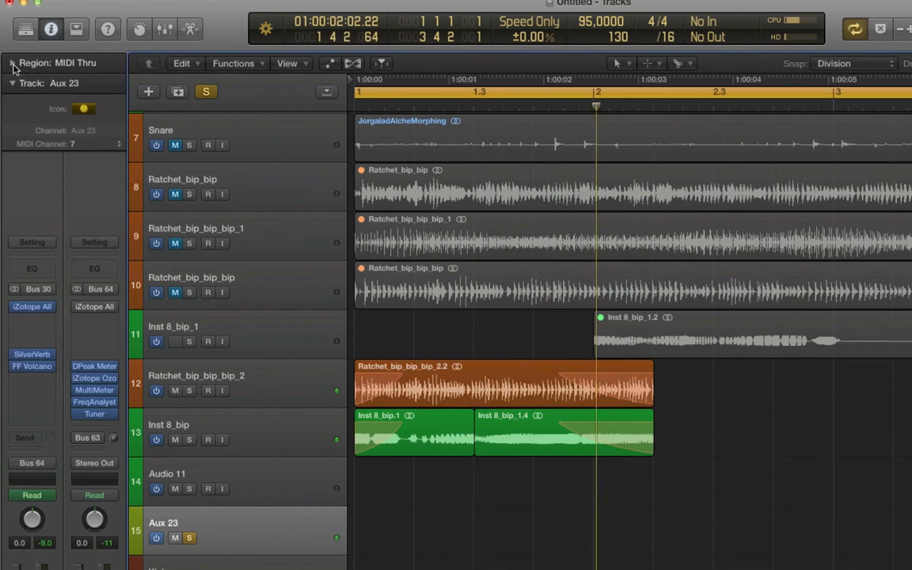
click(37, 367)
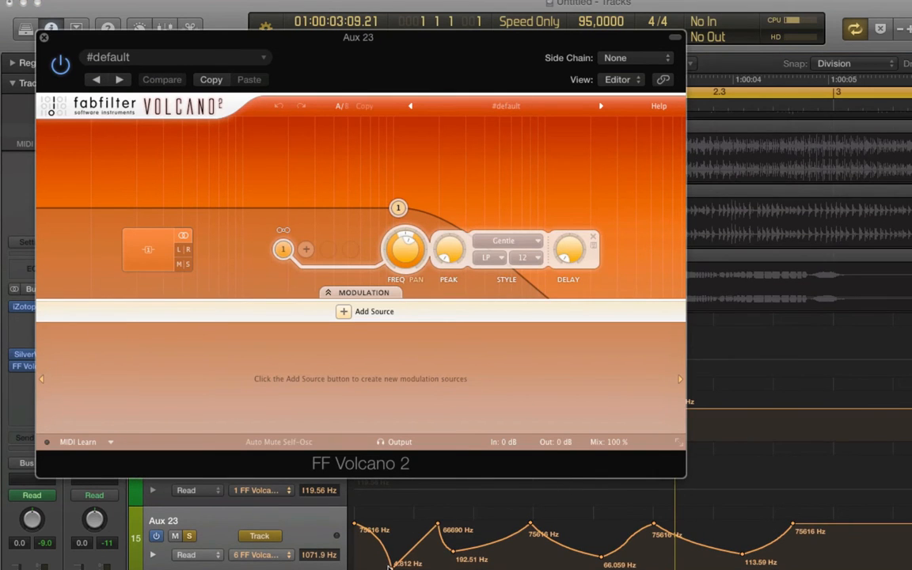
drag(390, 565, 378, 544)
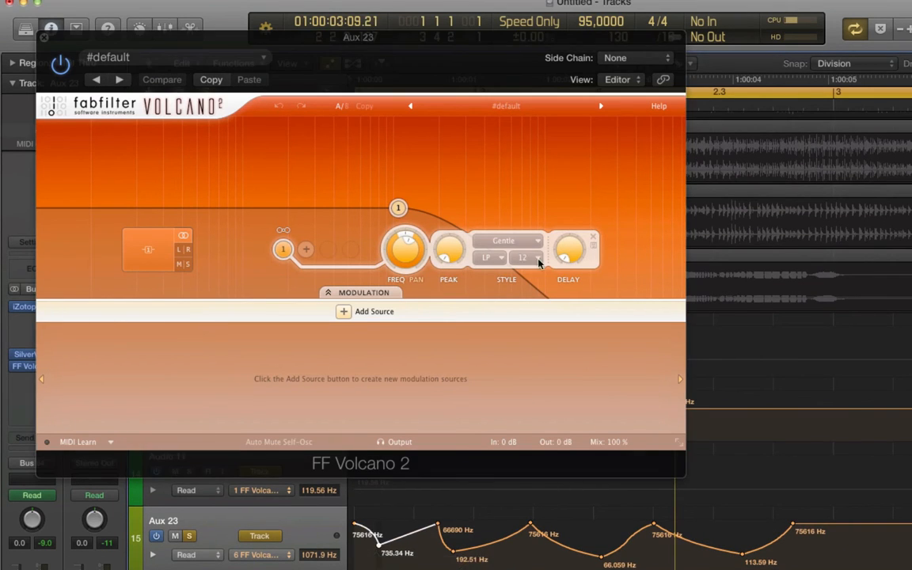
Step: Change the Volcano filter style to Raw and hide the plugin window
click(501, 242)
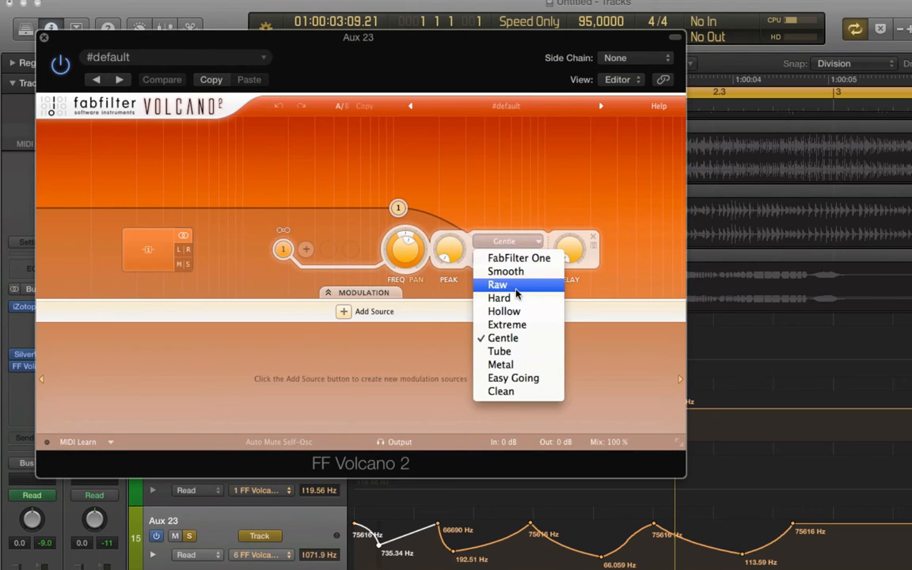
click(506, 260)
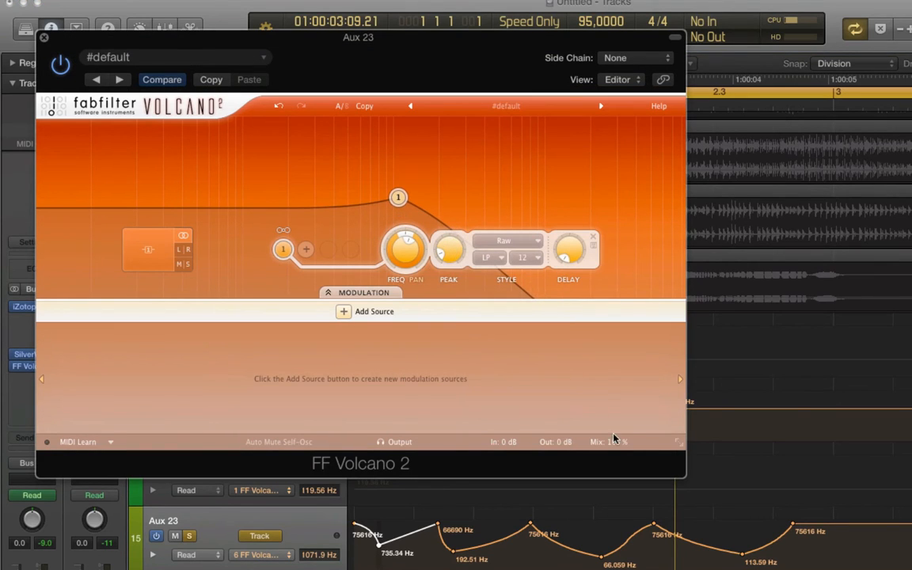
mouse_move(617, 448)
key(v)
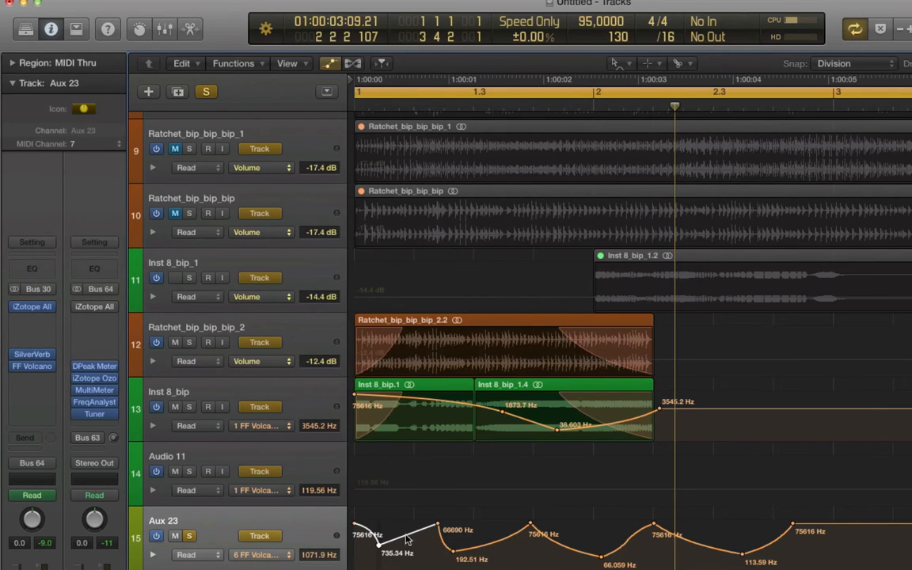
Step: Reshape the Aux 23 frequency automation, raising its dips to about 1233 Hz and 3073 Hz during playback
drag(410, 536, 432, 538)
key(t)
key(t)
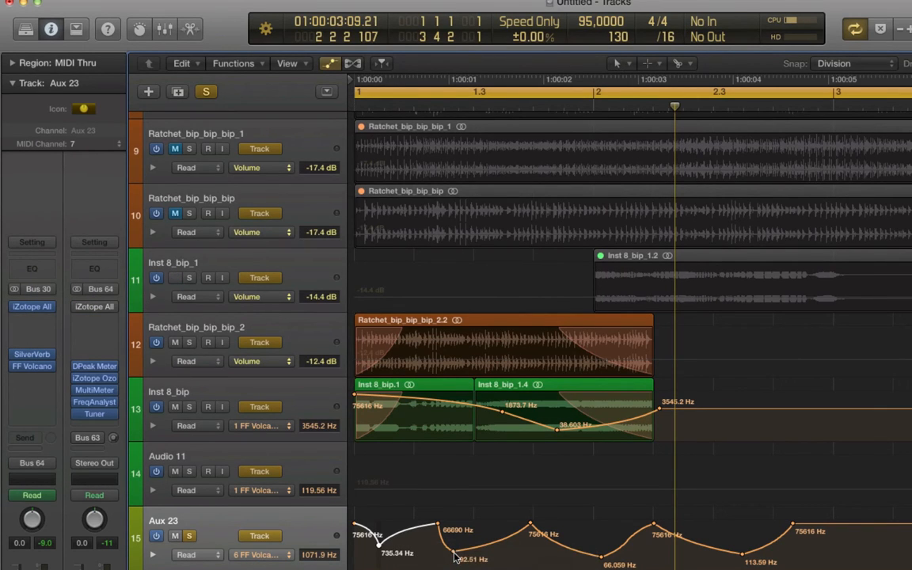
key(space)
drag(453, 551, 453, 543)
drag(530, 525, 516, 525)
drag(601, 558, 599, 537)
key(XF86AudioRaiseVolume)
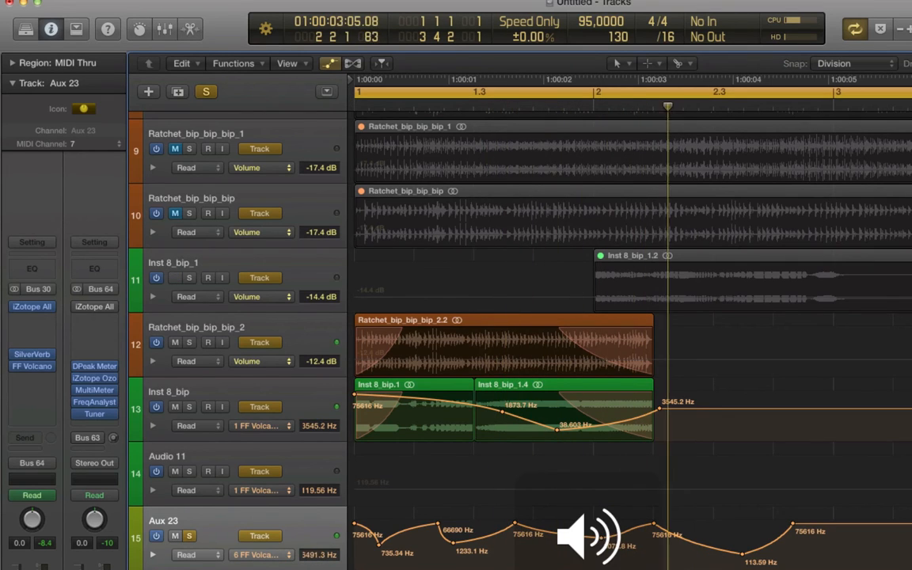
Step: Replace the SilverVerb insert on Aux 23 with the Native Instruments Guitar Rig 5 MFX plugin
click(50, 356)
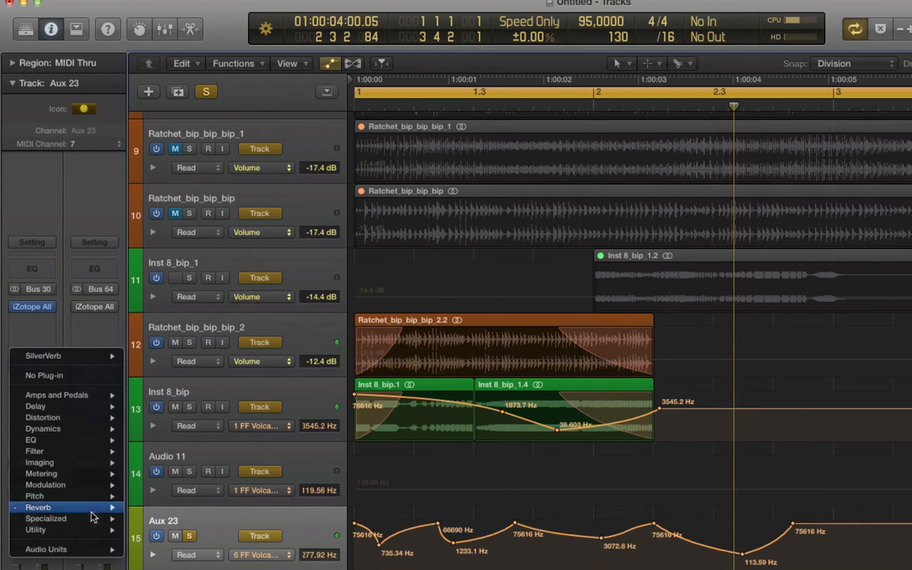
mouse_move(76, 549)
mouse_move(265, 520)
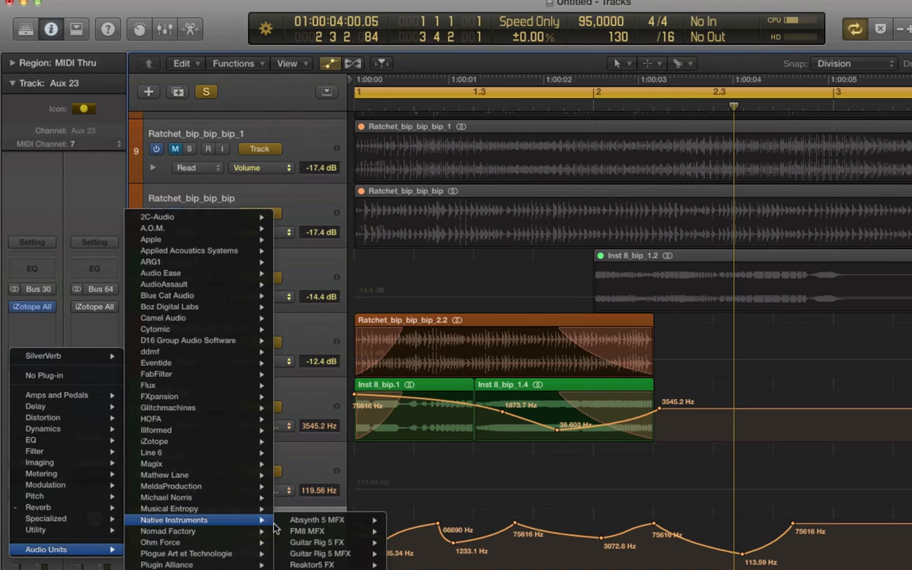
mouse_move(364, 545)
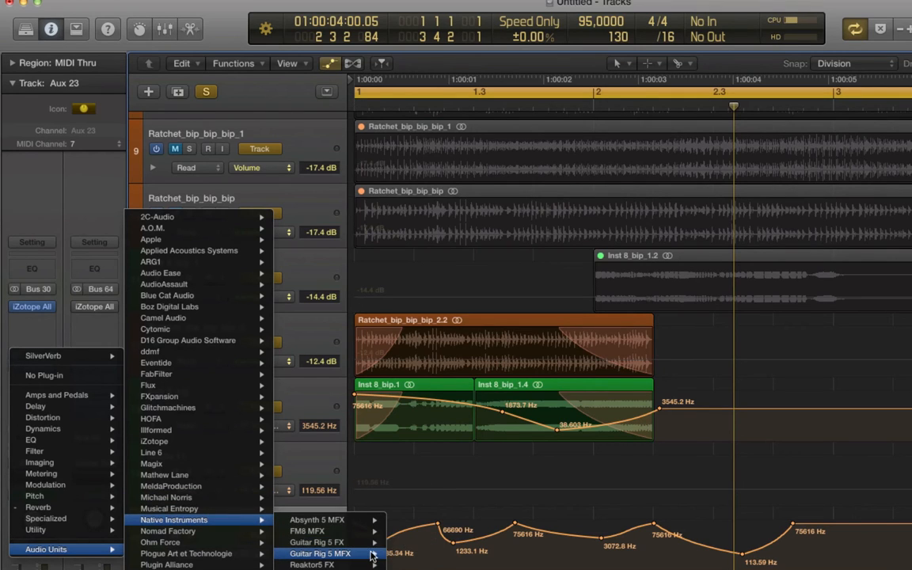
click(412, 553)
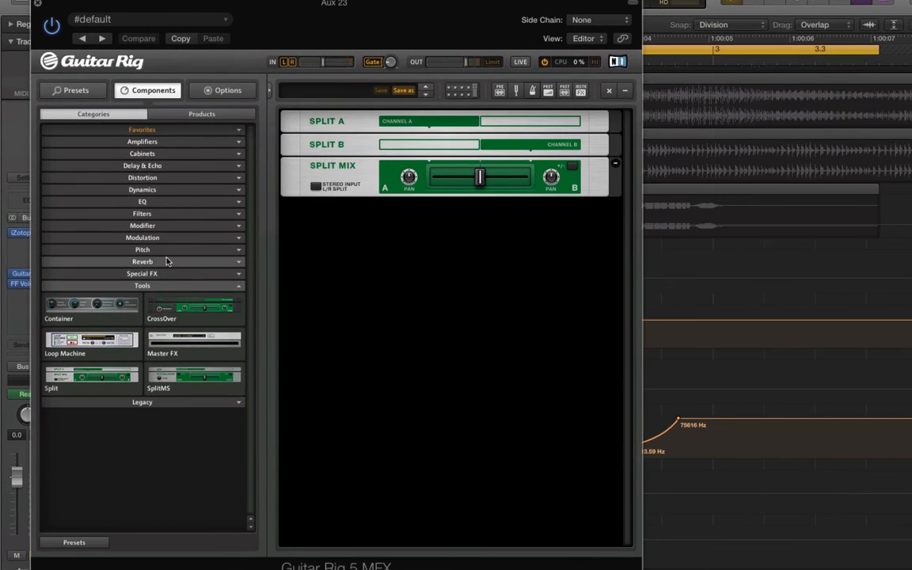
Step: Add a Reflektor reverb to the Guitar Rig rack and open its impulse response category list
click(167, 261)
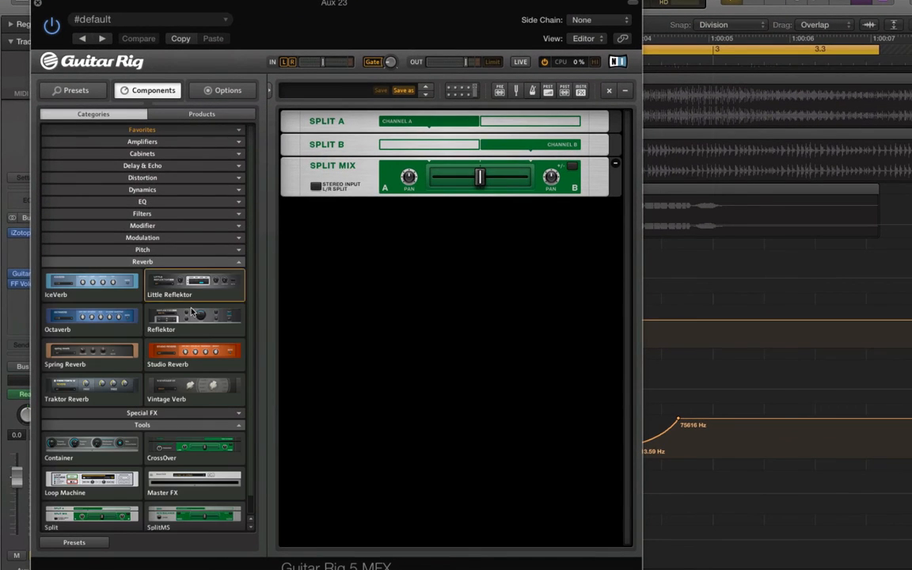
drag(198, 326, 412, 285)
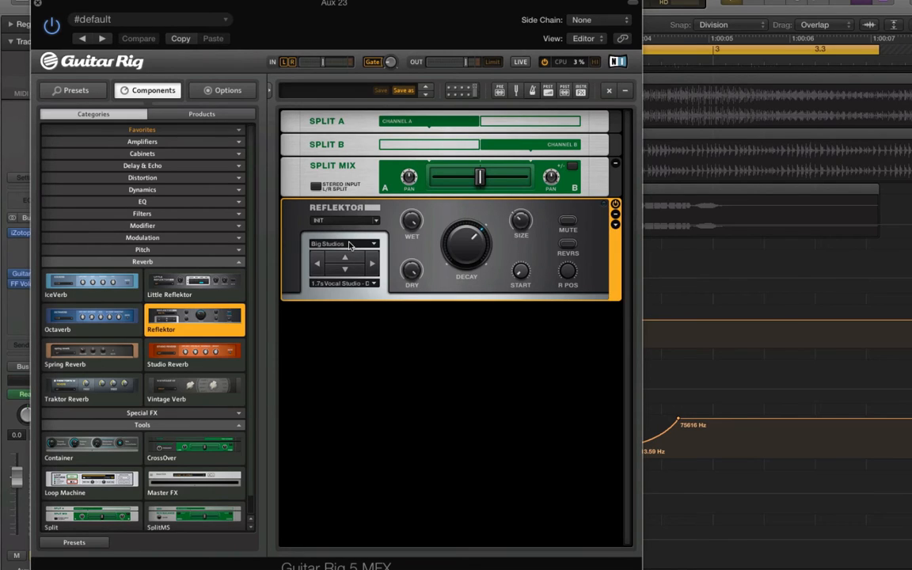
click(351, 246)
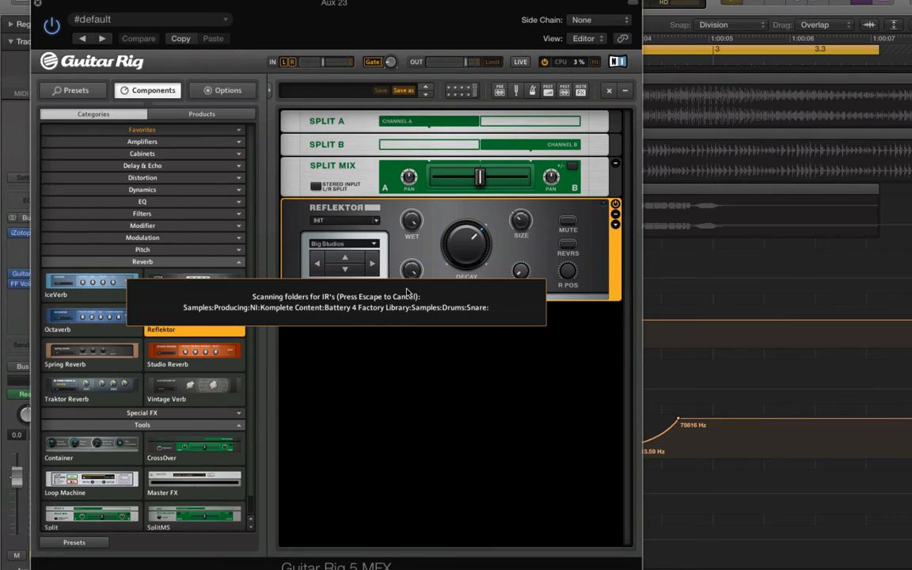
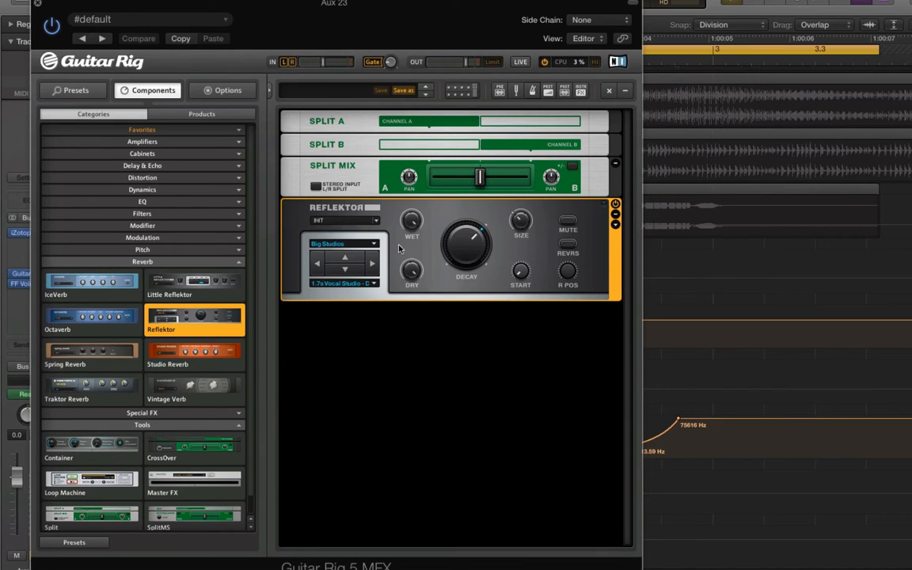
Step: Expand the Reflektor's extended controls and browse its impulse response folder menus, including the Battery 4 Factory Library
click(614, 224)
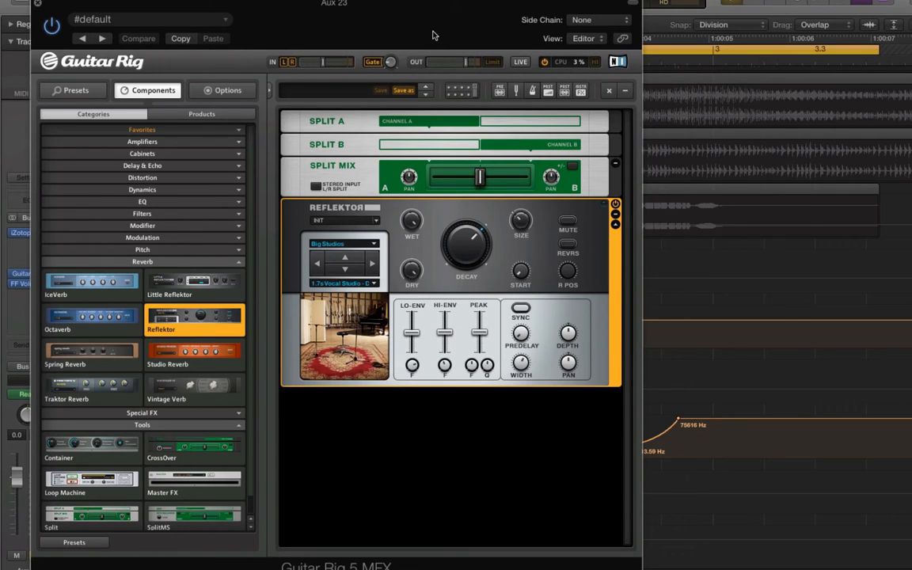
drag(433, 34, 539, 21)
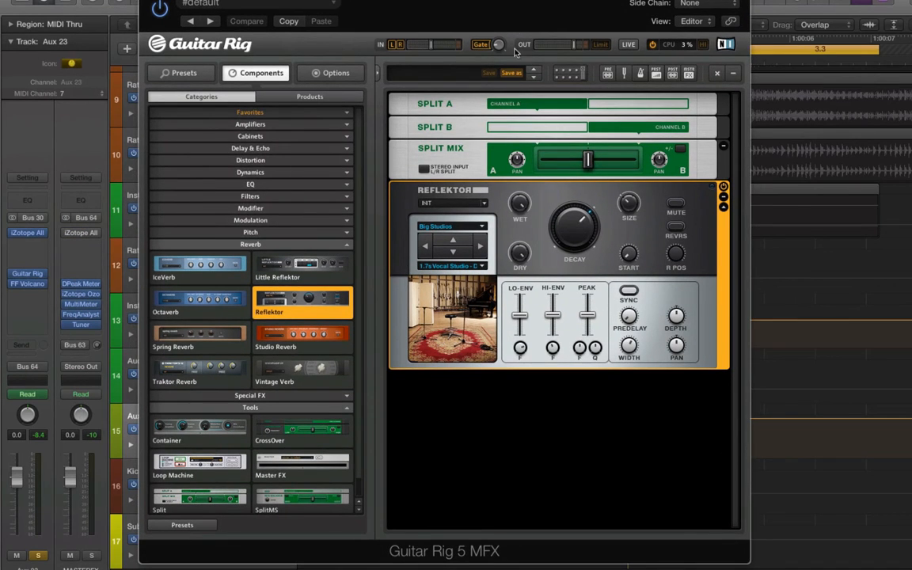
click(447, 228)
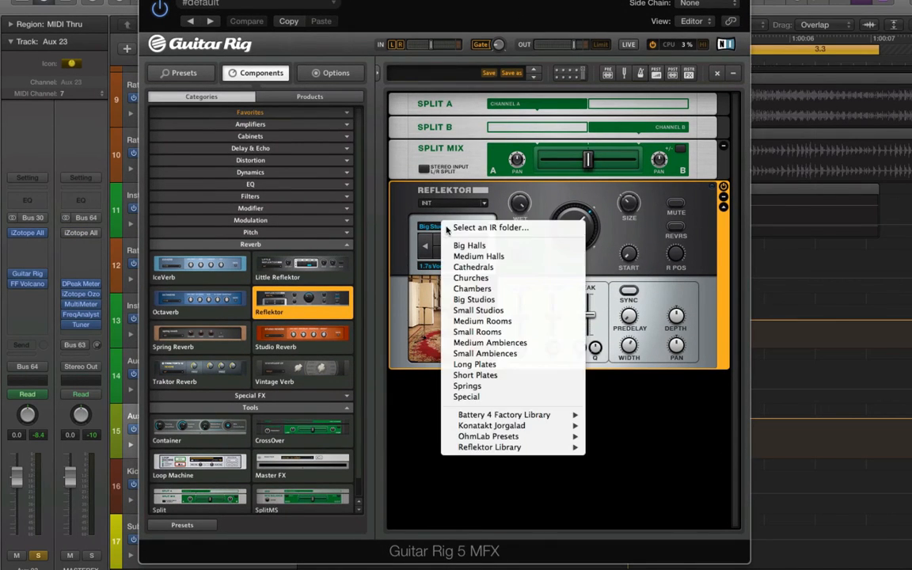
mouse_move(571, 417)
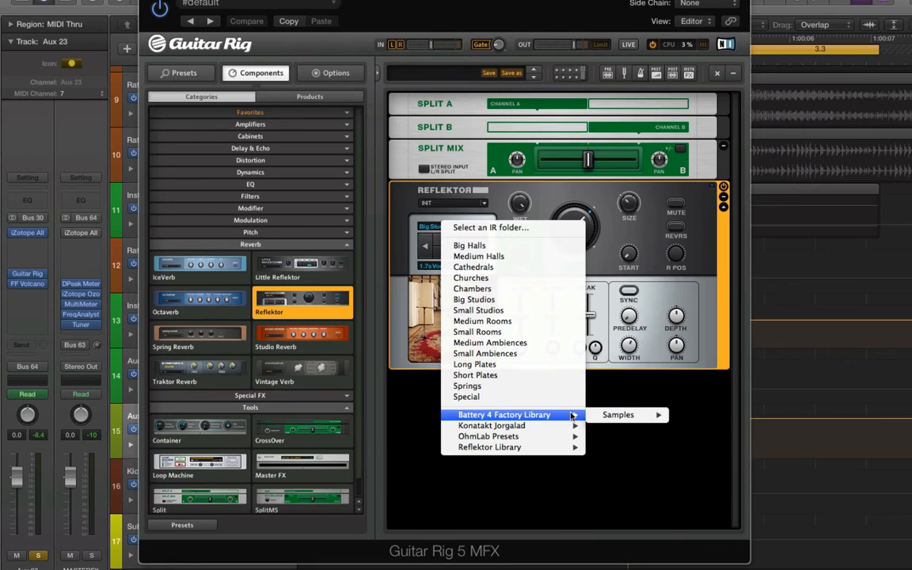
mouse_move(607, 417)
mouse_move(700, 414)
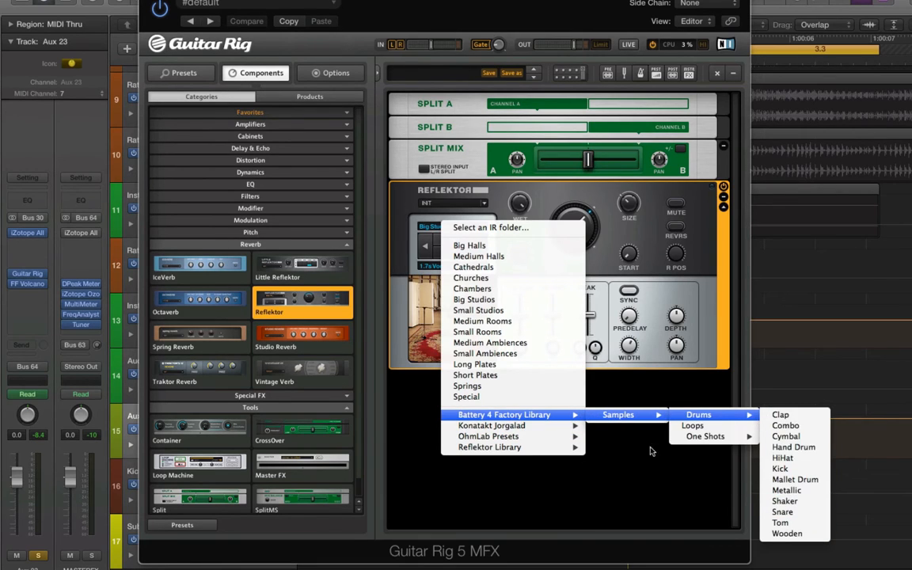
click(507, 228)
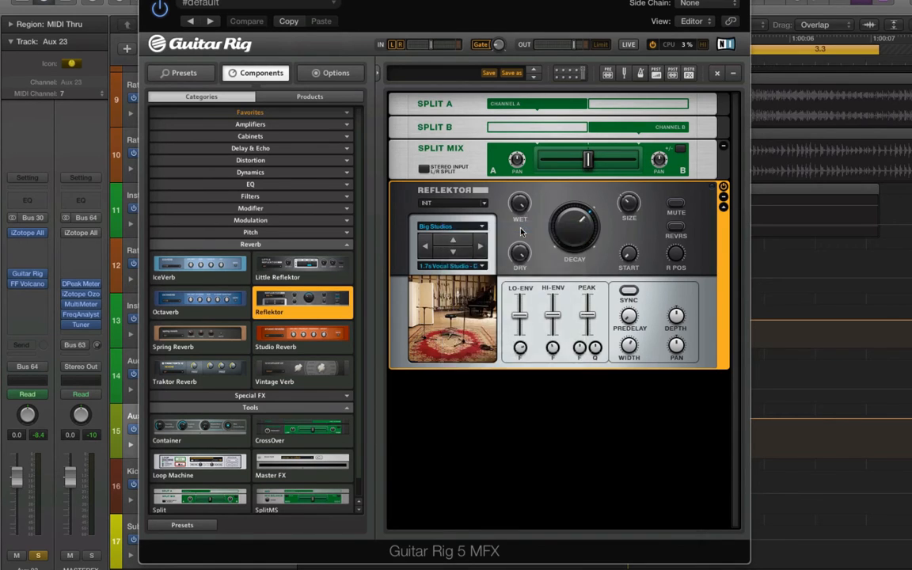
click(908, 400)
drag(545, 4, 667, 18)
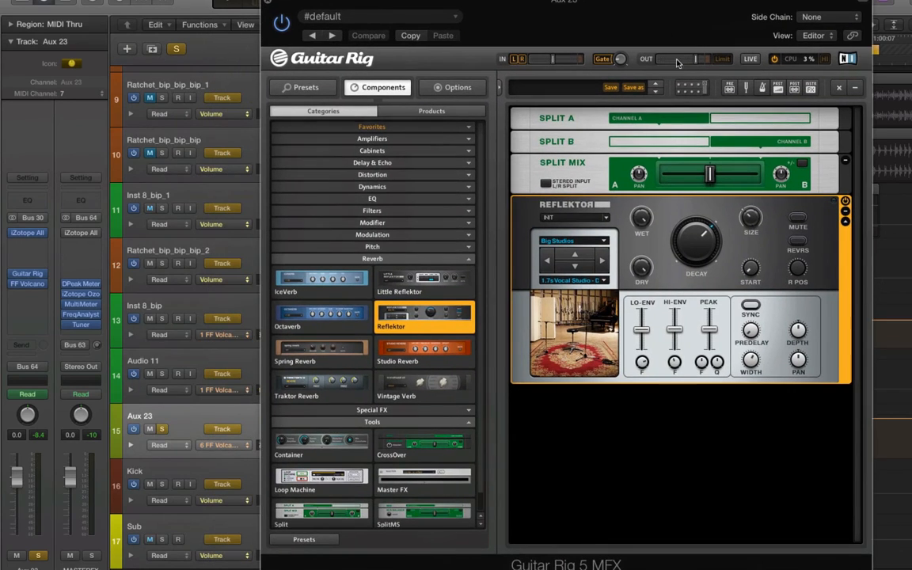
Step: Load the Cathedrals impulse response category in Reflektor, using the 2.9s Bright Cathedral response
click(585, 241)
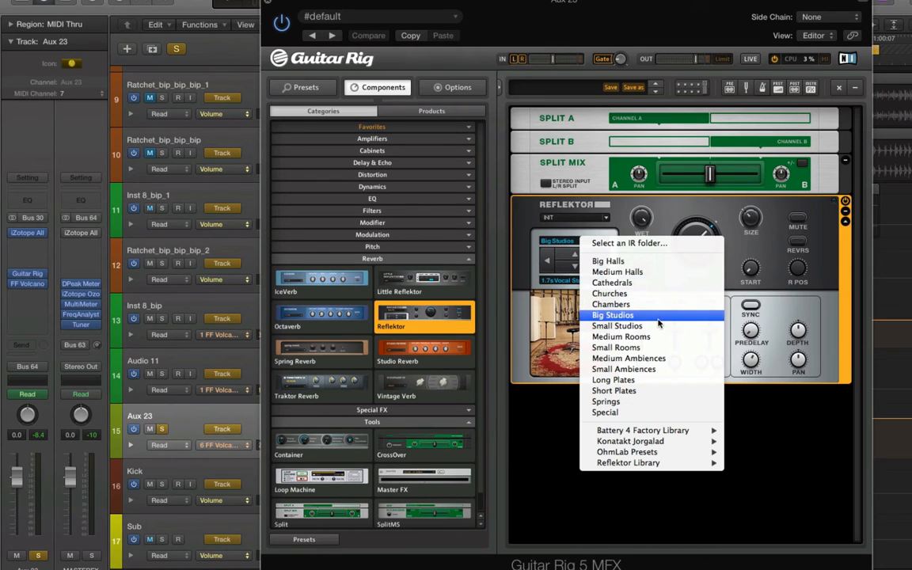
click(658, 317)
click(577, 243)
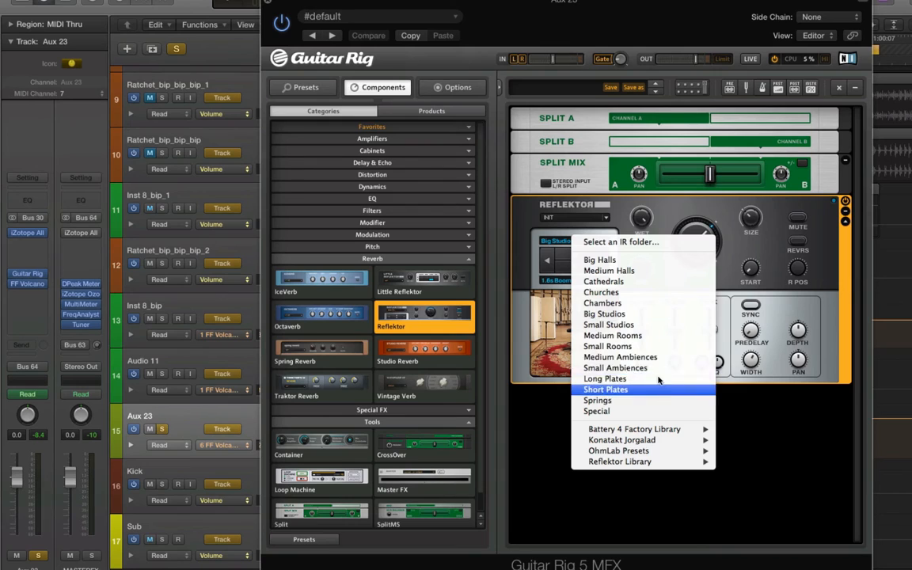
click(633, 283)
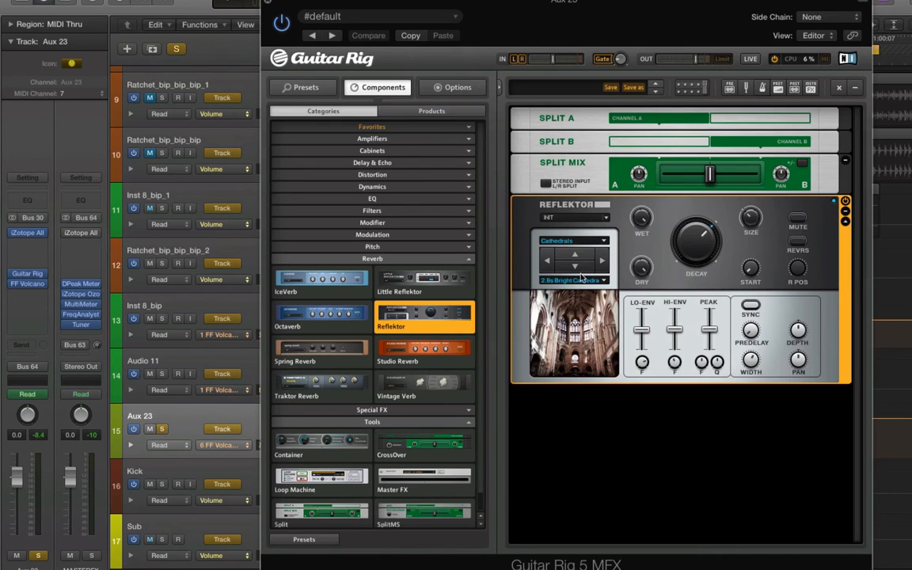
click(583, 280)
click(748, 241)
drag(638, 279, 648, 391)
drag(537, 24, 572, 23)
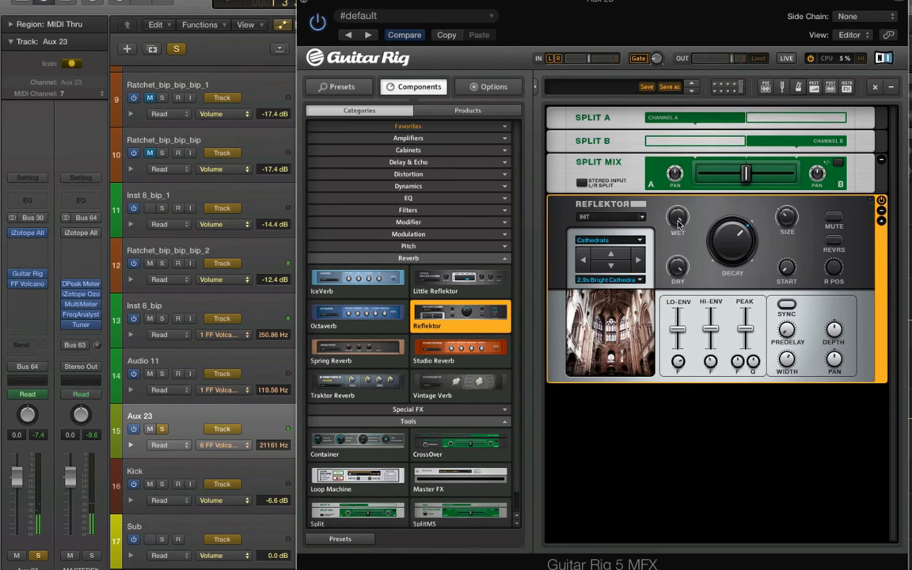
Step: Try to record Reflektor Wet automation on Aux 23 in Latch mode by raising Wet during playback
click(30, 393)
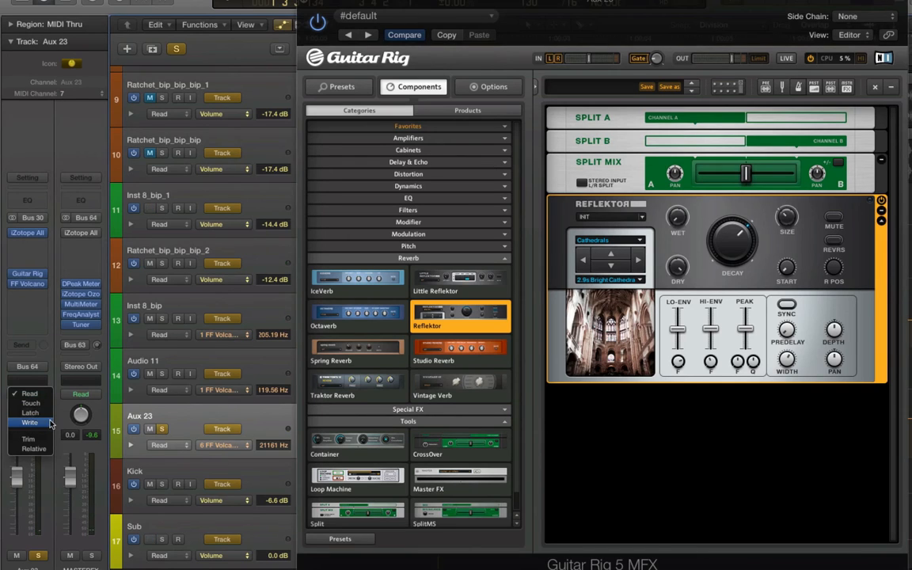
click(23, 413)
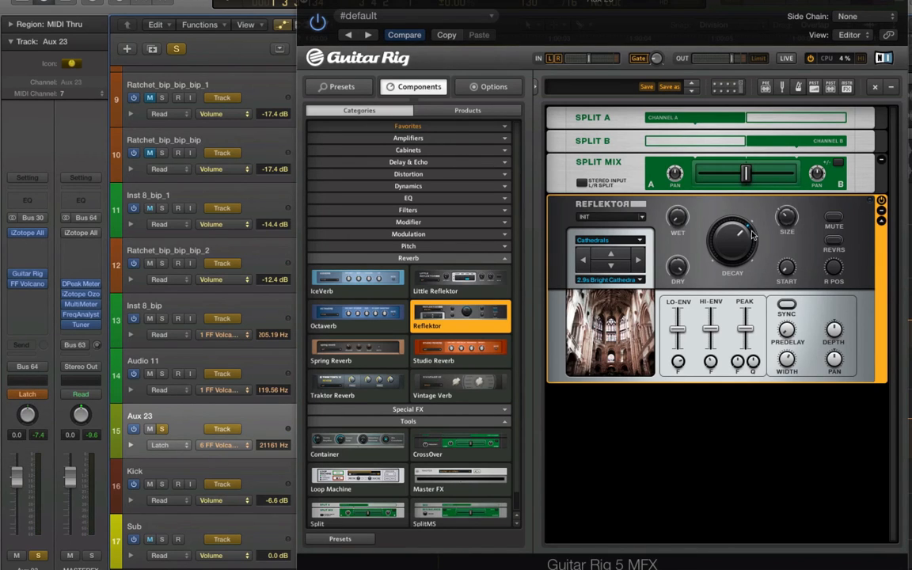
drag(635, 18, 676, 10)
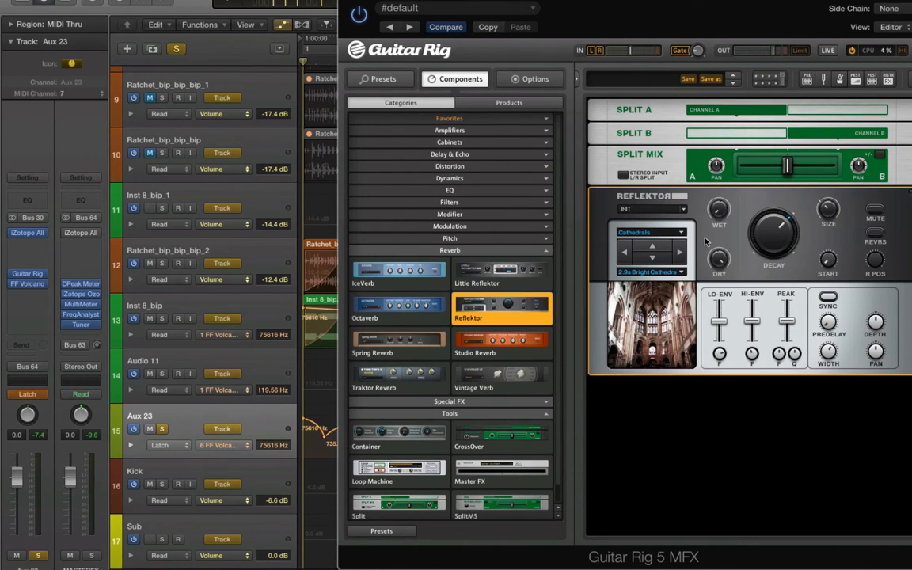
key(space)
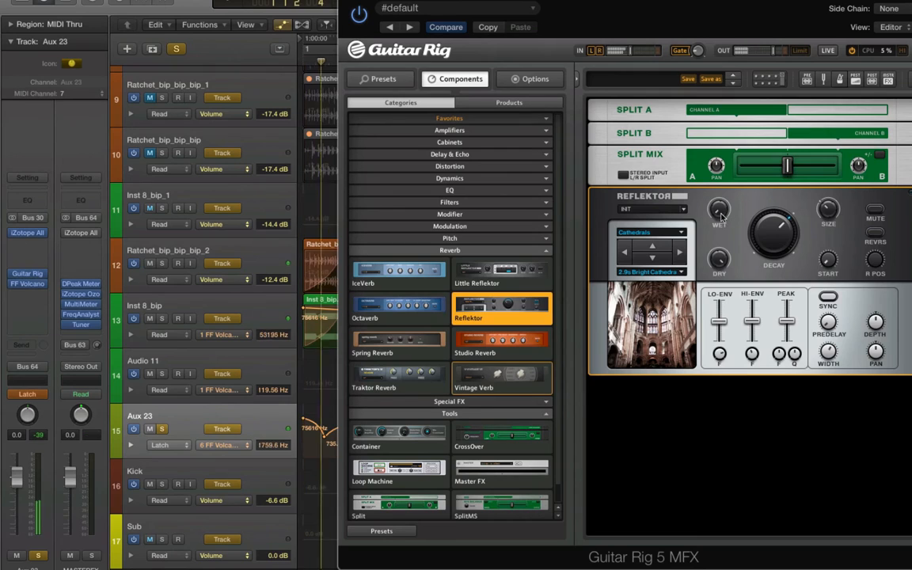
drag(723, 212, 736, 155)
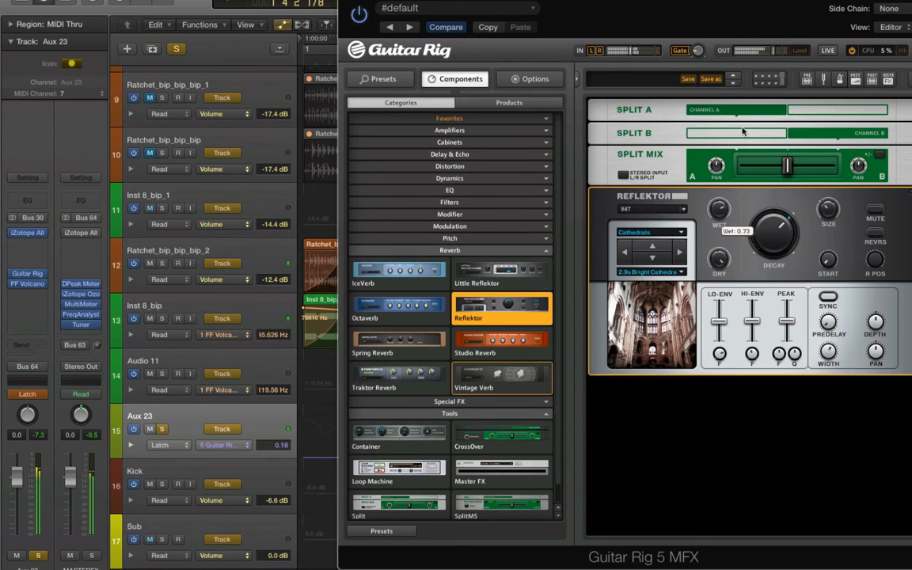
Step: Hide the plugin window and show the Guitar Rig Reflektor Wet automation lane on Aux 23
drag(506, 1, 499, 1)
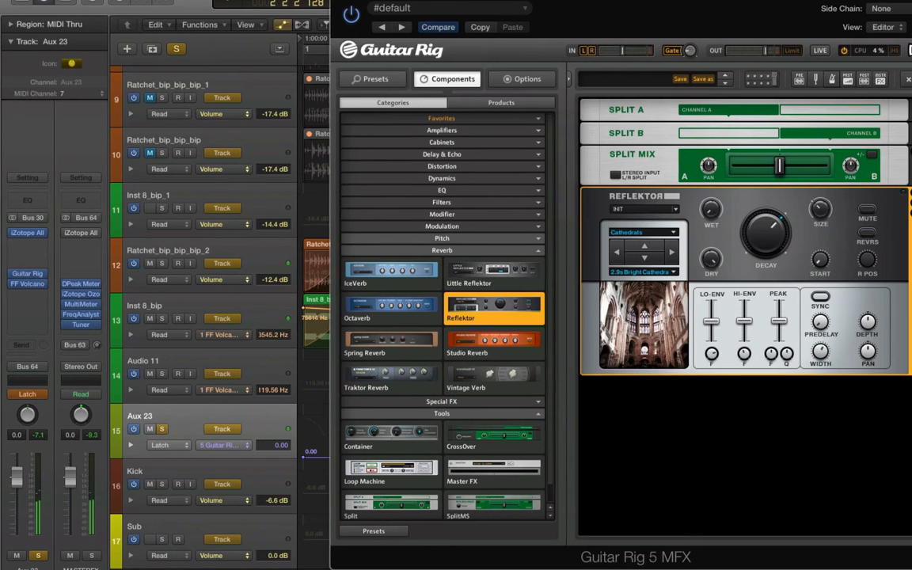
click(339, 0)
click(232, 447)
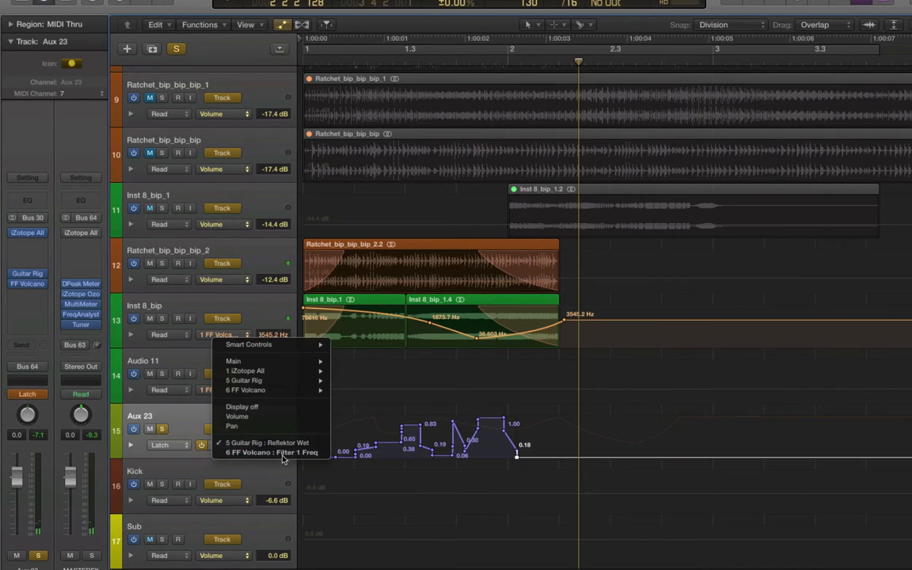
click(278, 444)
Step: Erase the recorded Reflektor Wet automation points and set Aux 23 back to Read mode
key(t)
key(2)
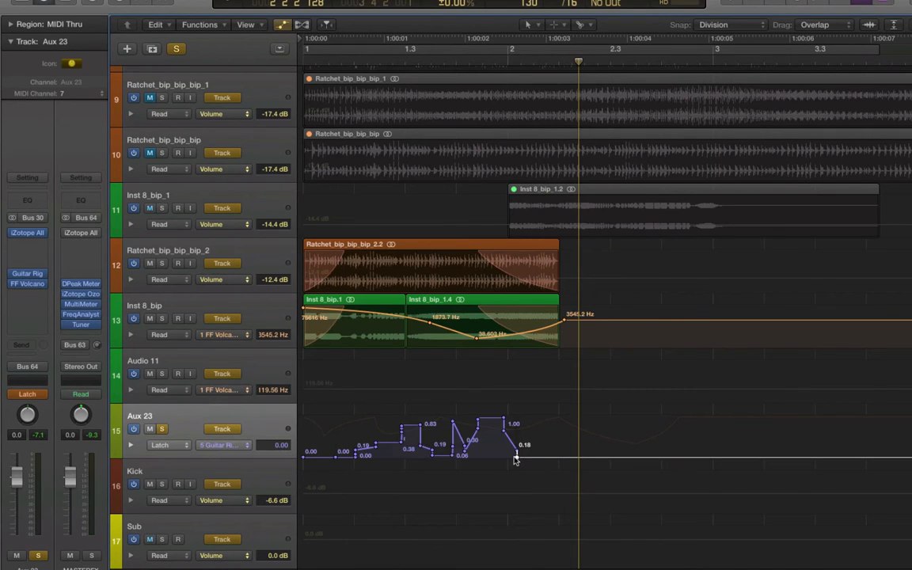
drag(518, 458, 305, 455)
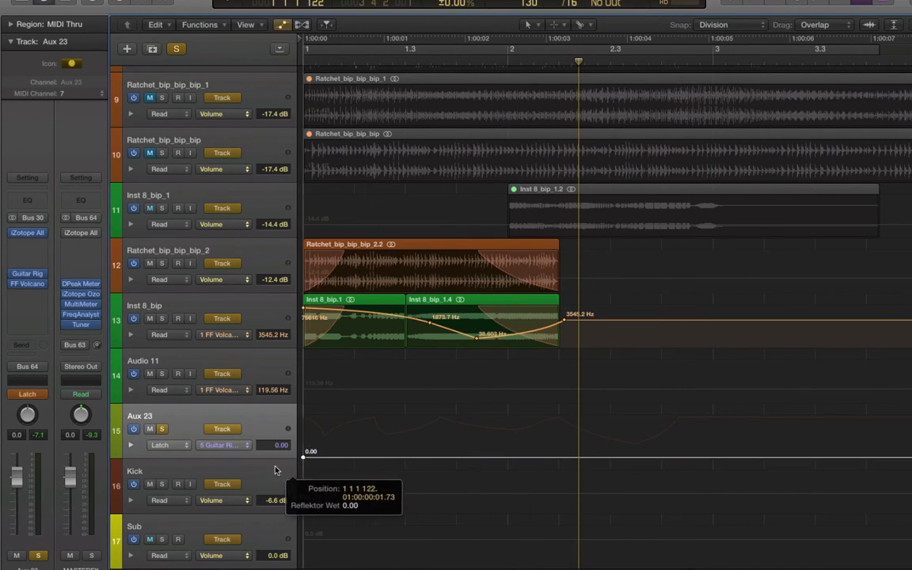
click(32, 394)
click(30, 361)
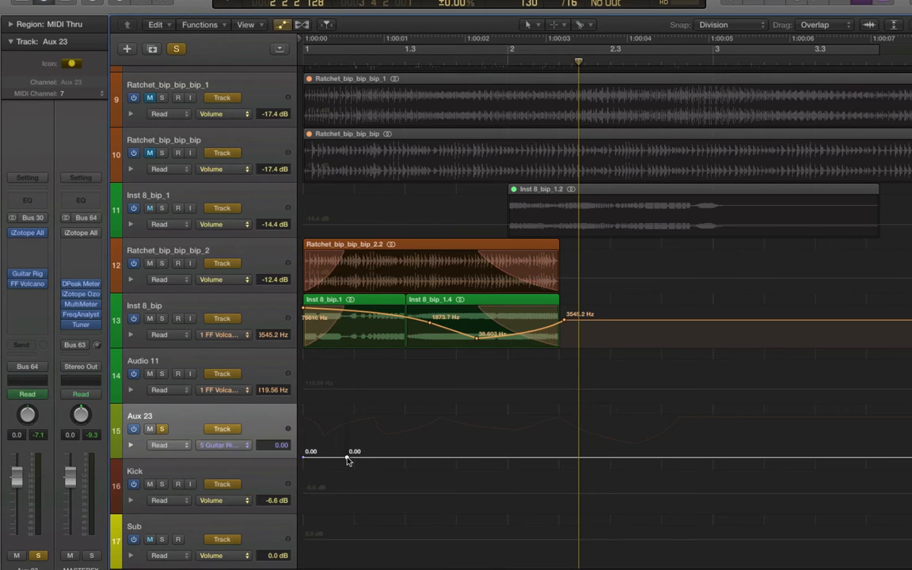
Step: Draw Reflektor Wet automation on Aux 23 rising from 0 to about 0.94, then falling to about 0.26
drag(348, 459, 352, 421)
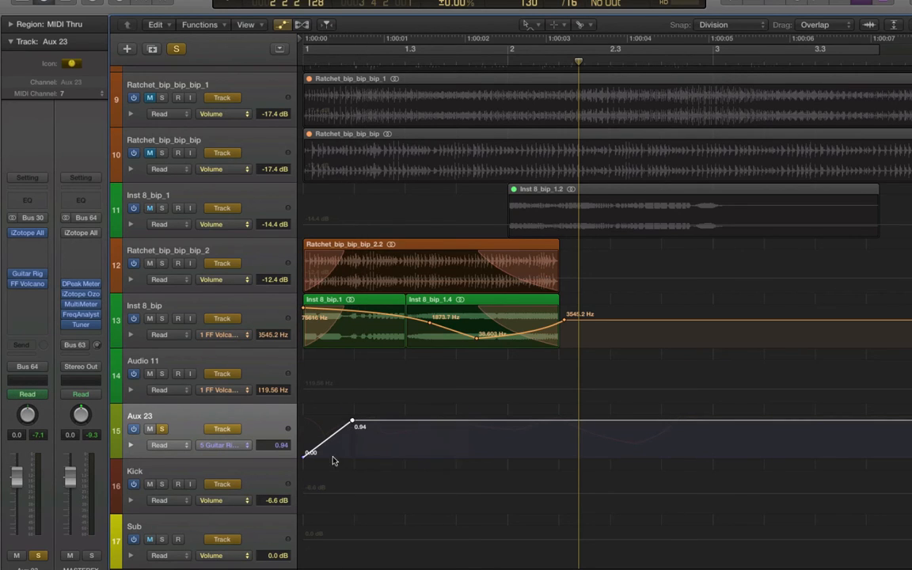
mouse_move(327, 455)
mouse_down()
mouse_move(338, 473)
mouse_move(341, 461)
mouse_up()
key(t)
key(t)
key(t)
key(t)
key(t)
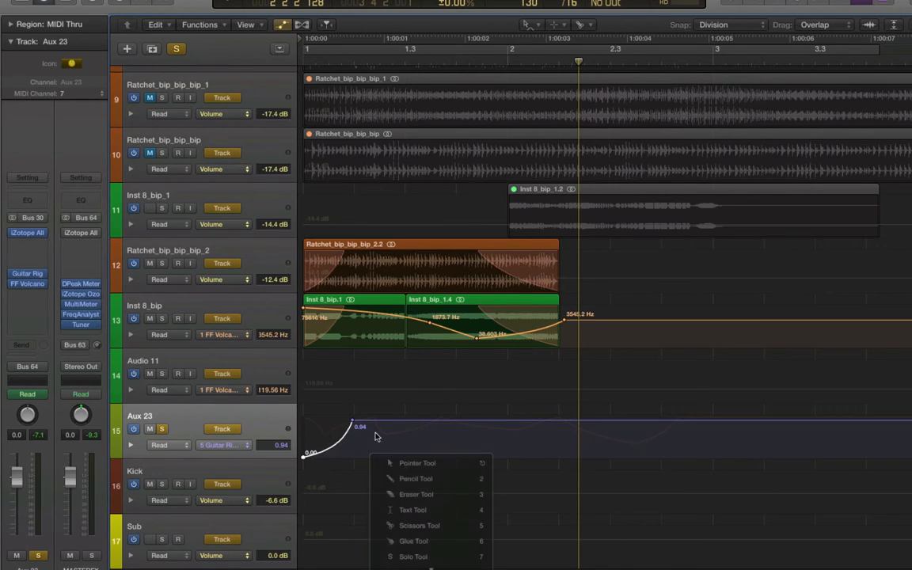
key(t)
click(380, 421)
drag(380, 422, 392, 464)
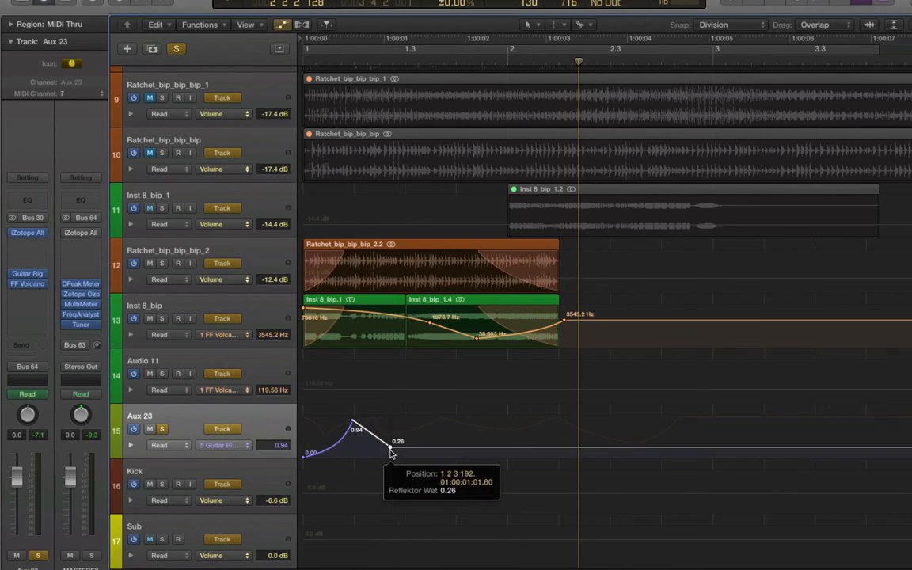
Step: Pull the Wet automation down to a dip of about 0.05 and add a second peak around 0.64
key(t)
key(t)
click(402, 448)
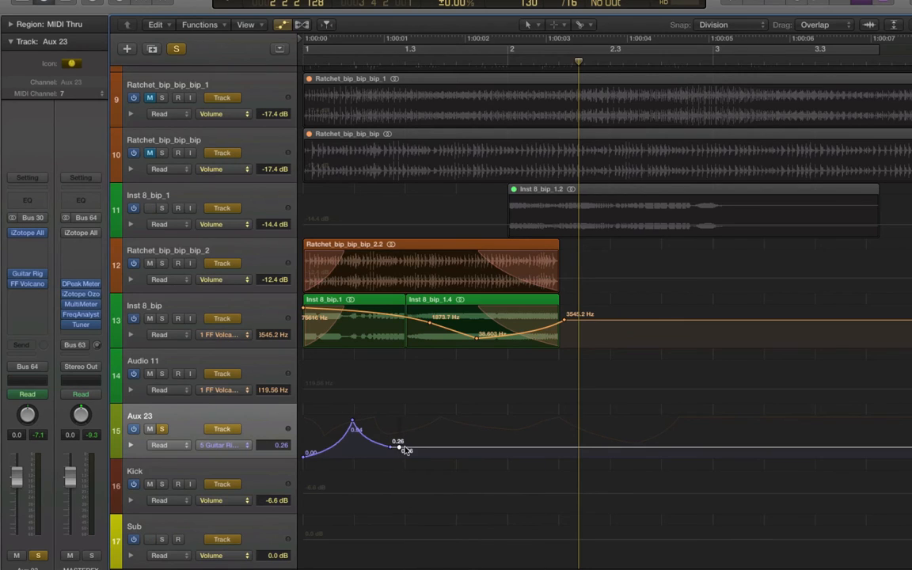
mouse_move(401, 448)
mouse_down()
mouse_move(429, 423)
mouse_move(390, 458)
mouse_up()
key(t)
key(t)
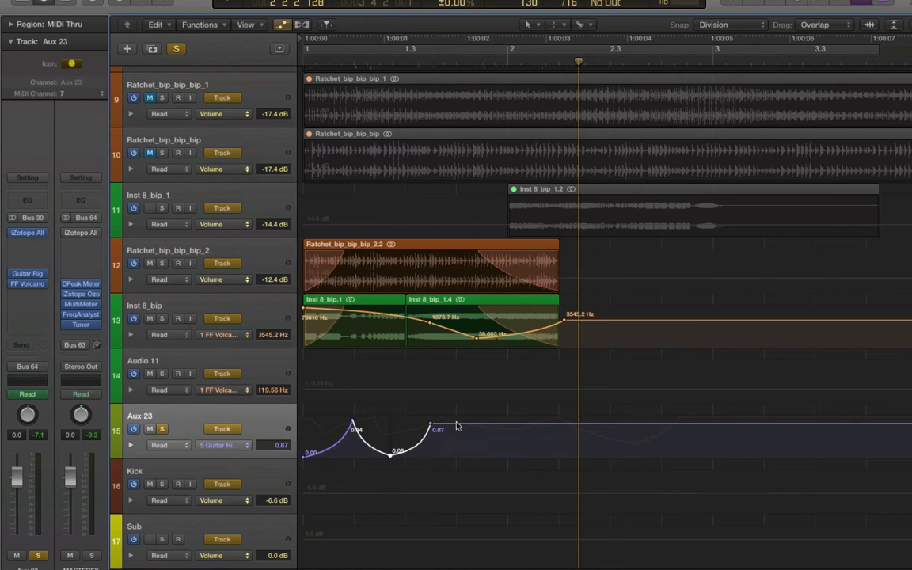
drag(456, 427, 433, 433)
Step: Add a Wet automation point rising to about 0.54 and curve the segment leading up to it
key(t)
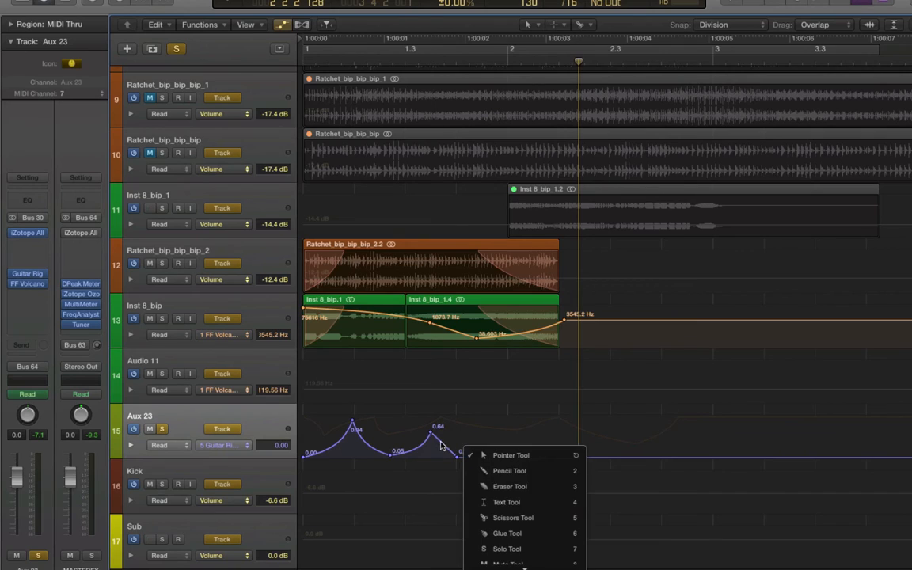
click(441, 445)
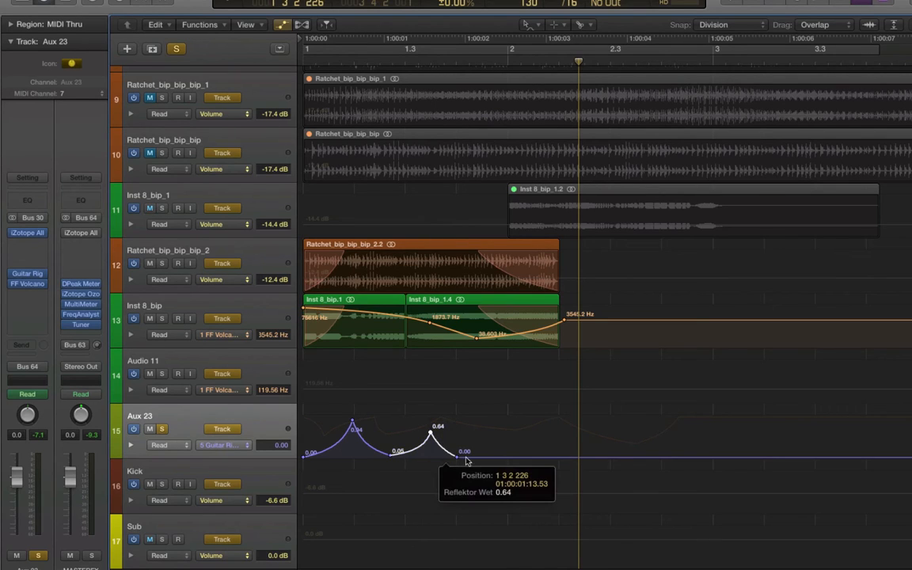
drag(515, 452, 558, 431)
key(t)
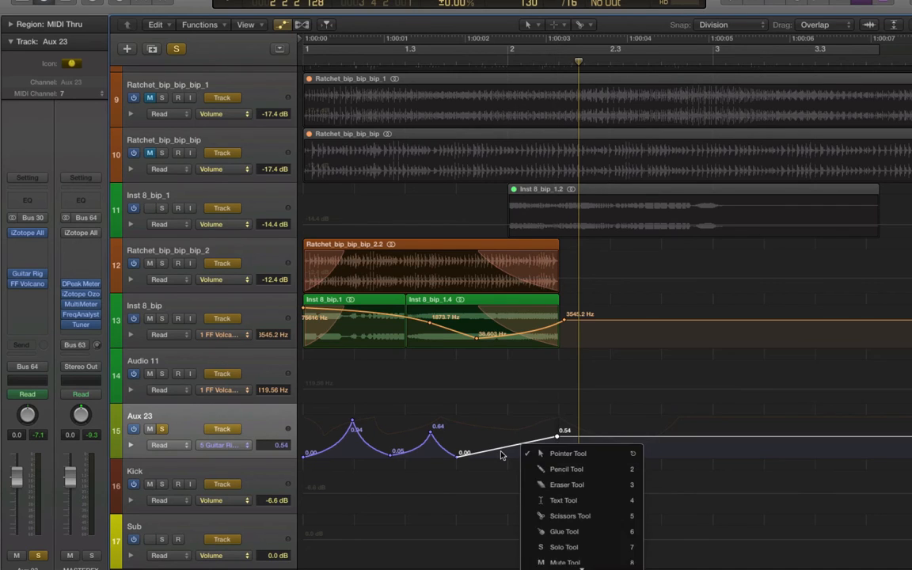
key(u)
drag(515, 453, 563, 465)
Step: Add a descending Wet ramp down to 0.00 after the 0.54 point and curve it
key(t)
key(t)
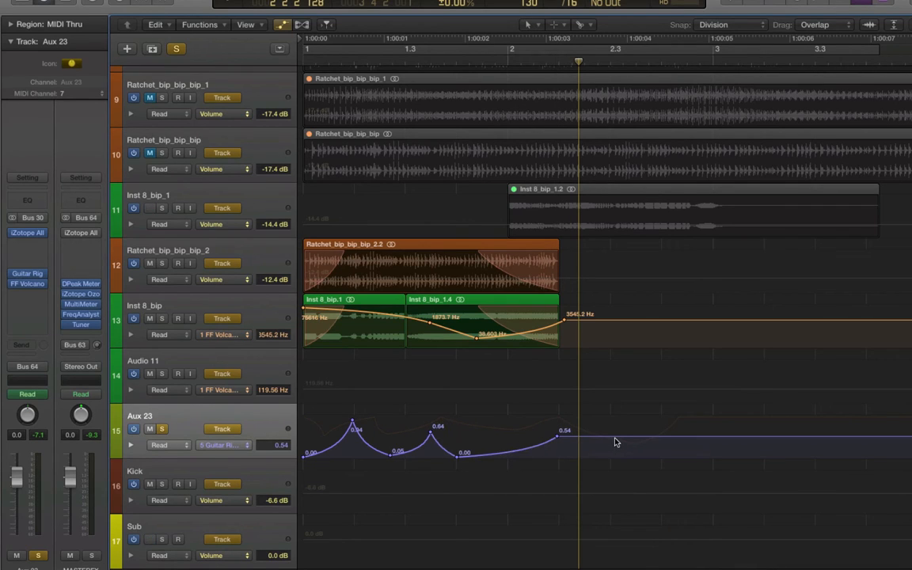
drag(616, 437, 710, 477)
key(t)
key(w)
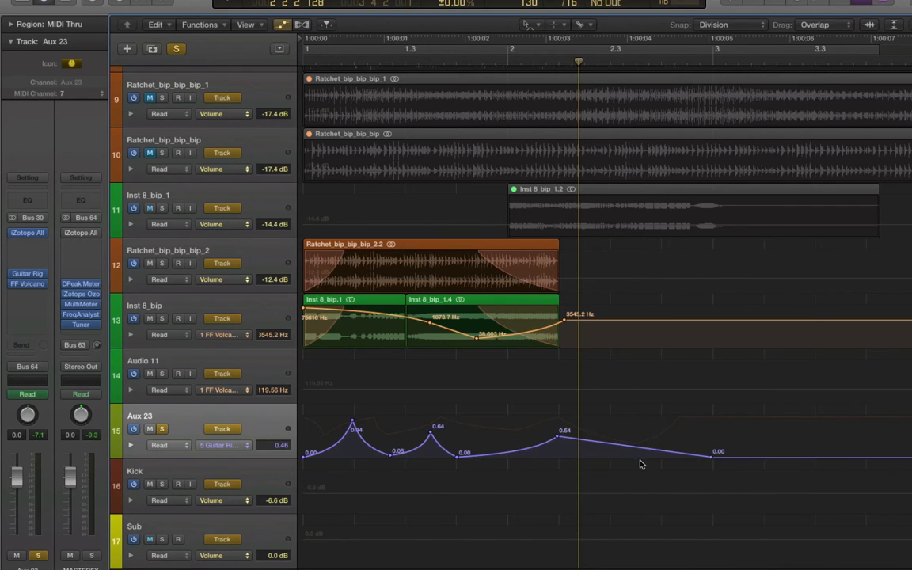
drag(641, 464, 643, 456)
Step: Hide the automation view and play the arrangement from the start to listen
key(a)
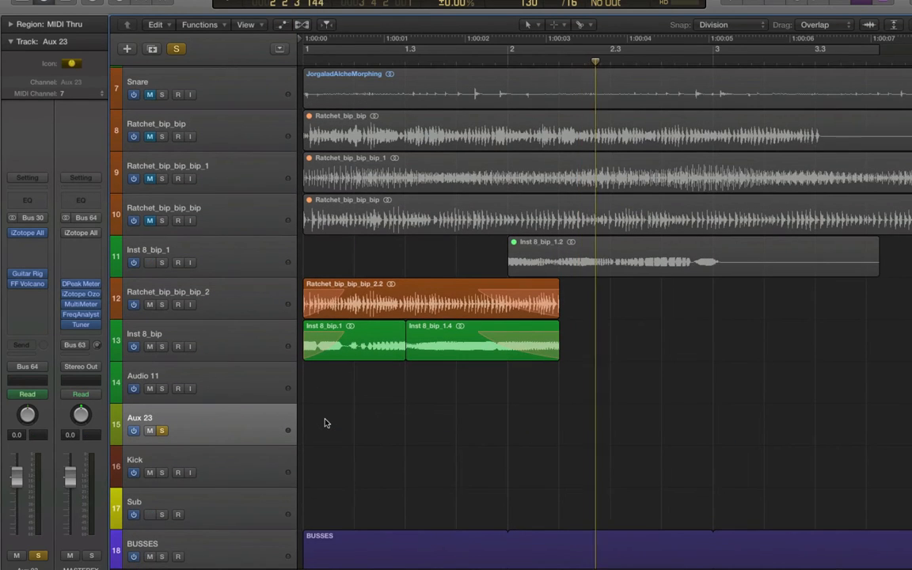
key(Return)
key(space)
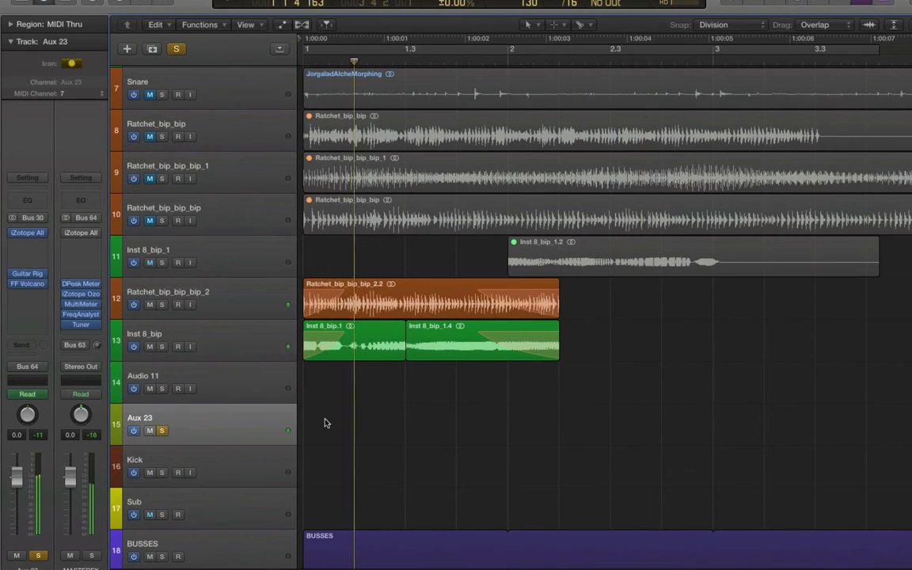
key(XF86AudioRaiseVolume)
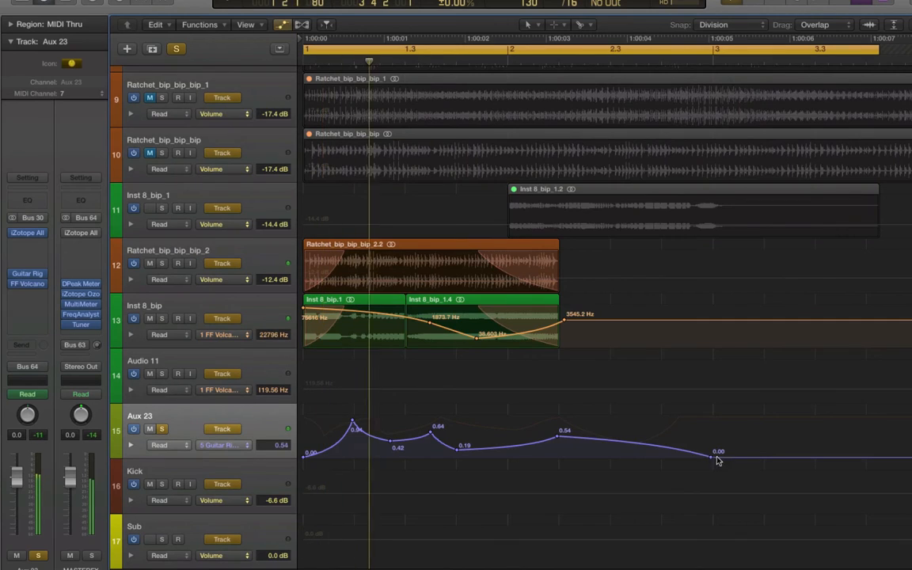
Step: Move the final 0.00 Wet automation point later, stretching the descending ramp
drag(717, 459, 766, 458)
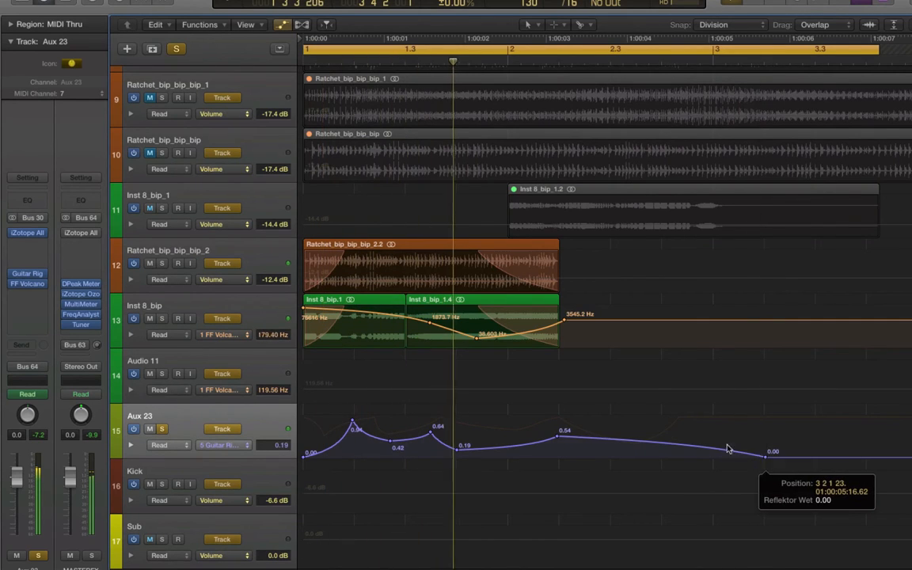
click(681, 445)
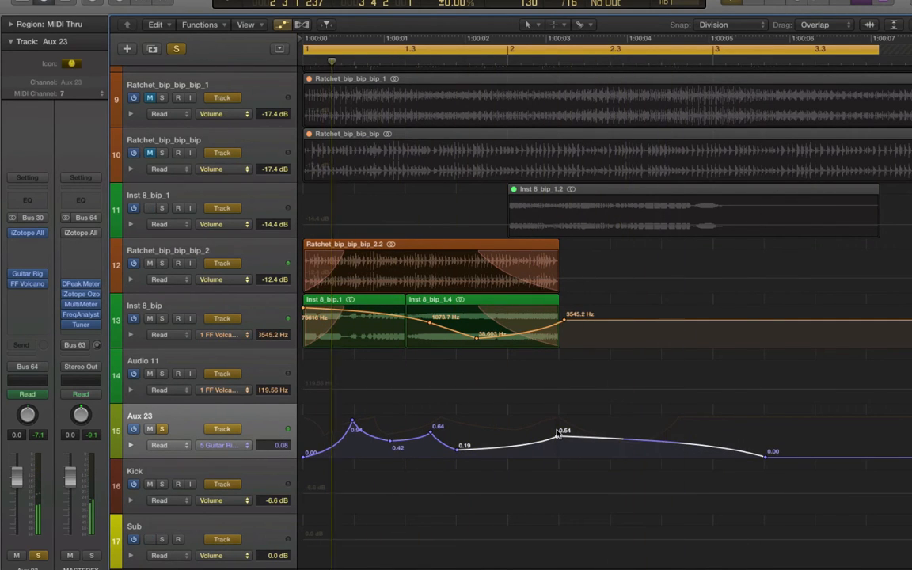
Step: Raise the Wet automation point after the 0.19 point to 0.66
drag(558, 433, 561, 427)
Step: Insert the iZotope Alloy 2 stereo plug-in on the Inst 8_bip track's channel
click(266, 320)
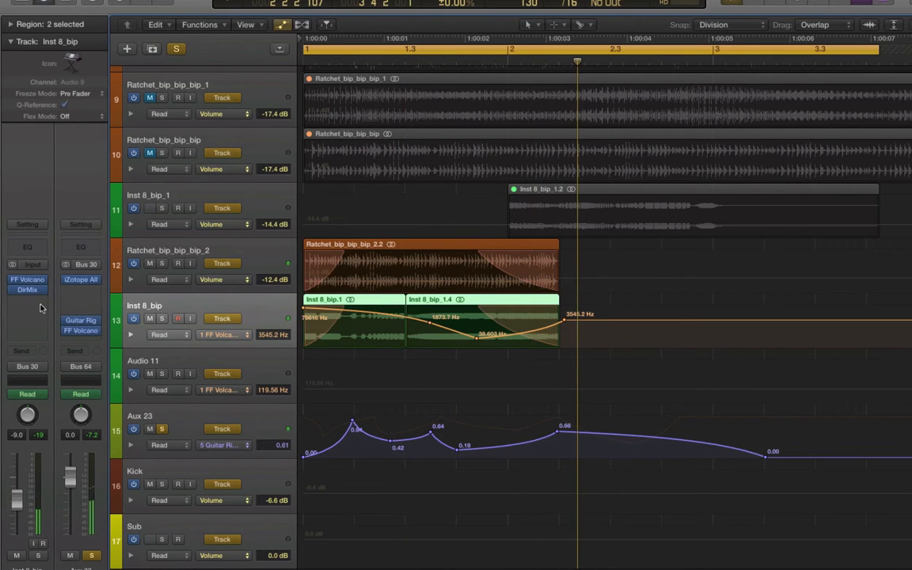
click(41, 300)
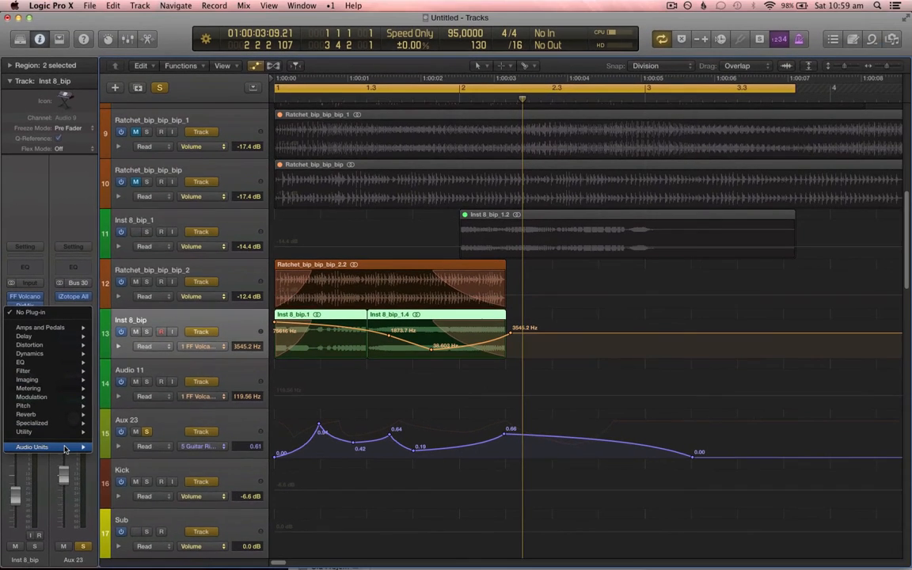
mouse_move(71, 445)
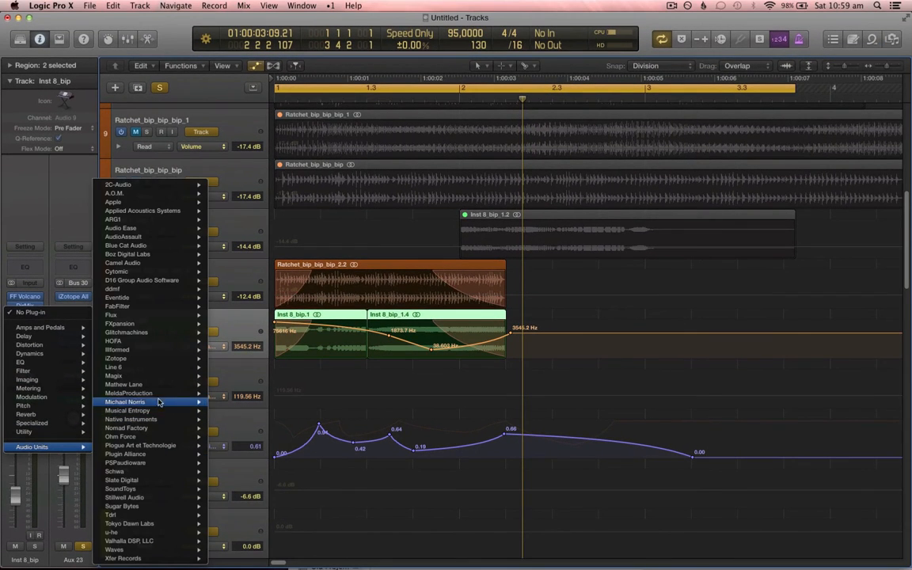
mouse_move(174, 358)
mouse_move(326, 364)
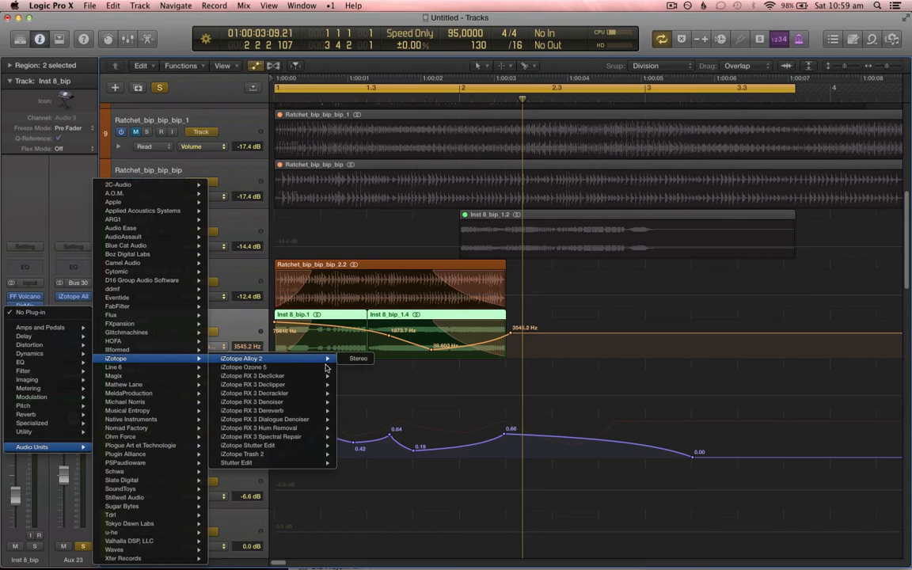
click(357, 360)
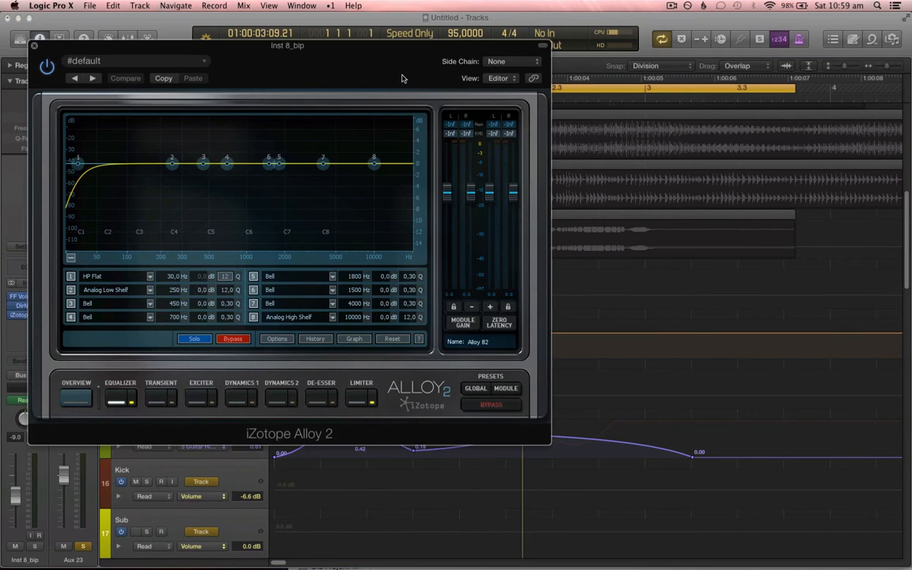
Step: Move the Alloy 2 window aside, start playback and raise the Inst 8_bip channel volume to -5.9 dB
drag(402, 75, 742, 146)
key(space)
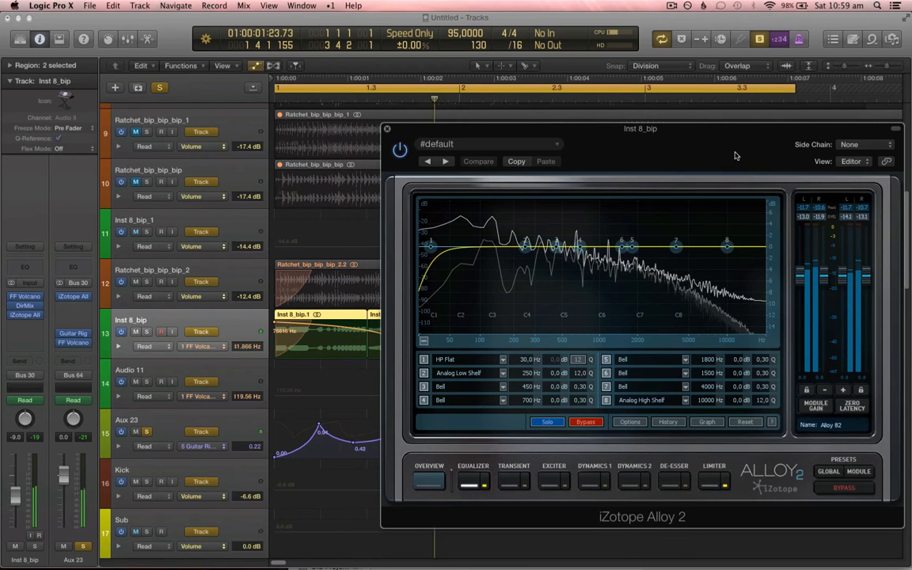
drag(19, 521, 17, 493)
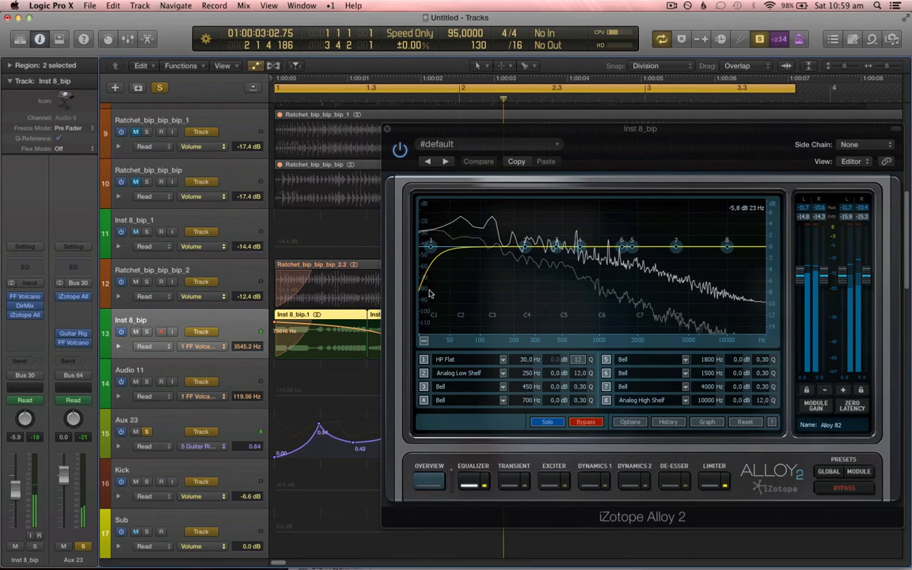
Step: In Alloy 2's Exciter module, push the high band toward Tube and raise drives to 3.3 mid and 10.2 high
click(552, 467)
click(438, 422)
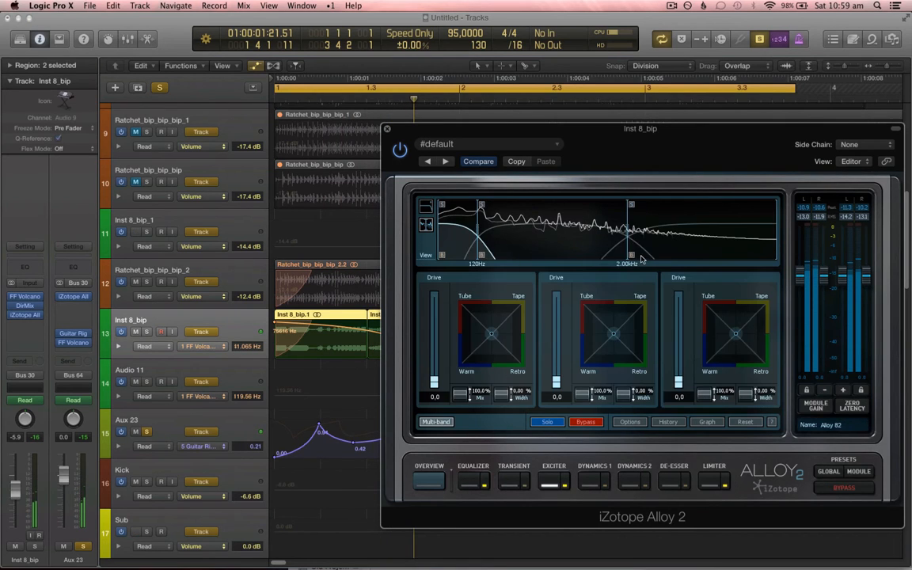
drag(735, 333, 713, 313)
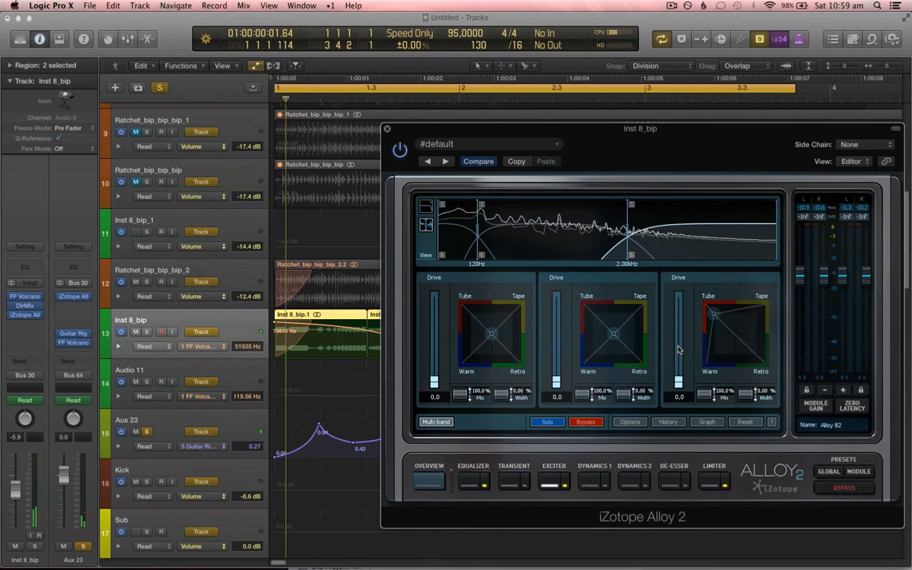
drag(679, 383, 679, 356)
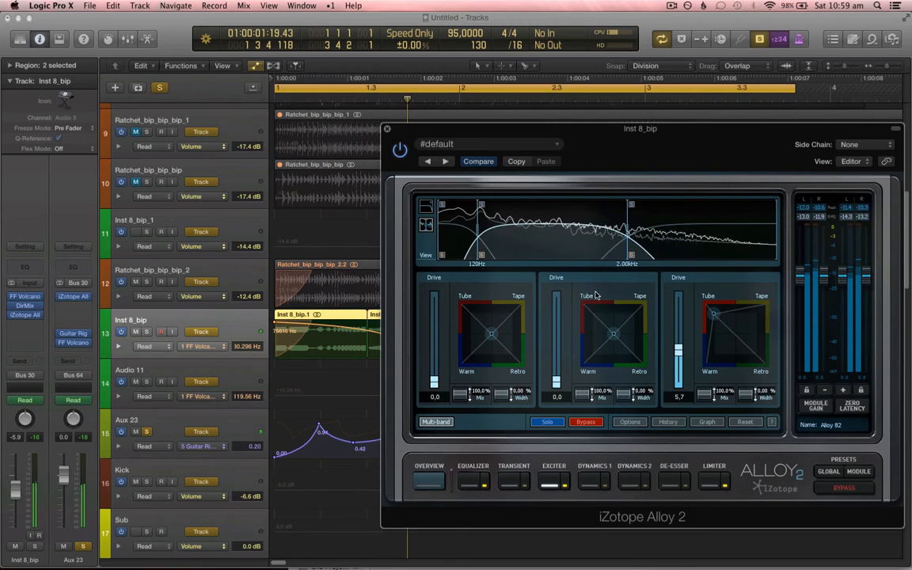
drag(679, 349, 723, 318)
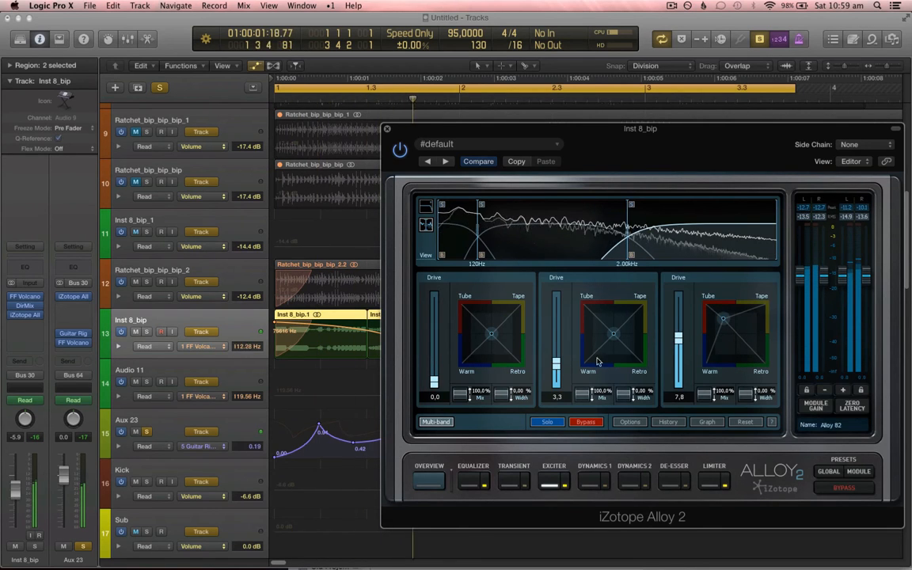
drag(678, 338, 679, 325)
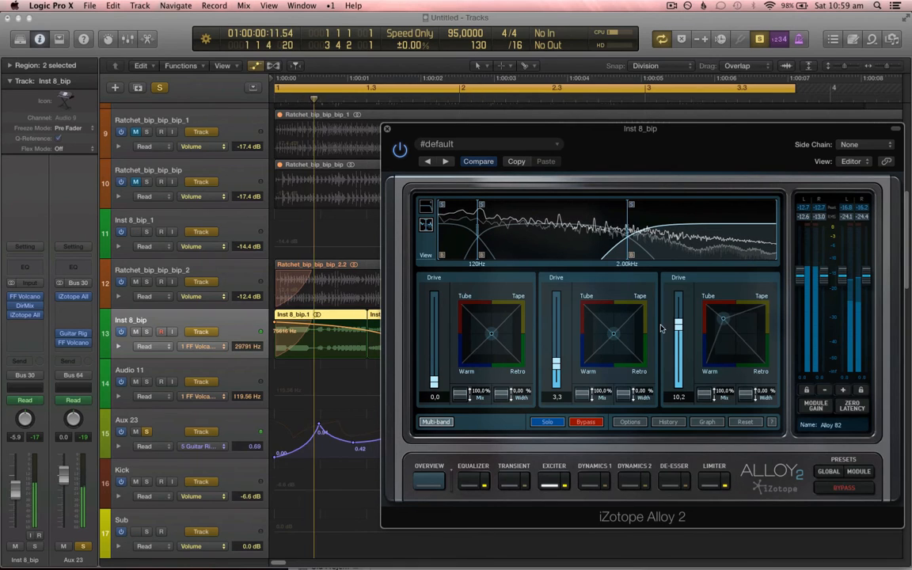
Step: Close the Alloy 2 window, hide automation and select the Inst 8_bip regions for bouncing
click(386, 128)
key(super+Down)
click(393, 334)
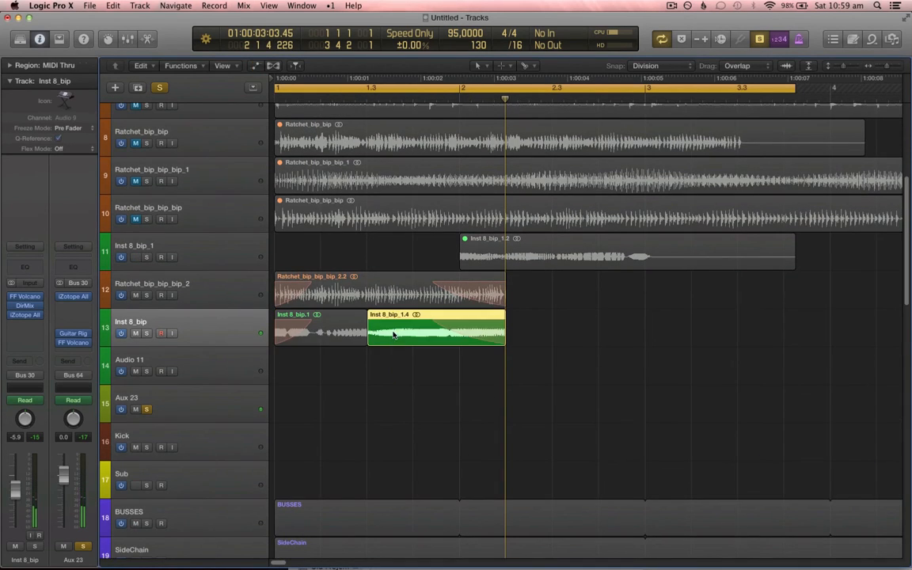
click(11, 65)
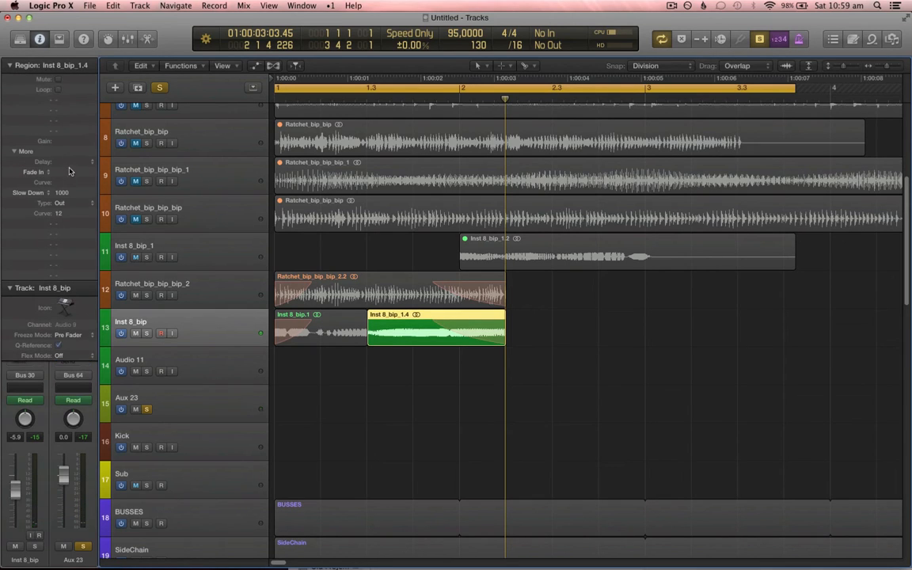
click(350, 358)
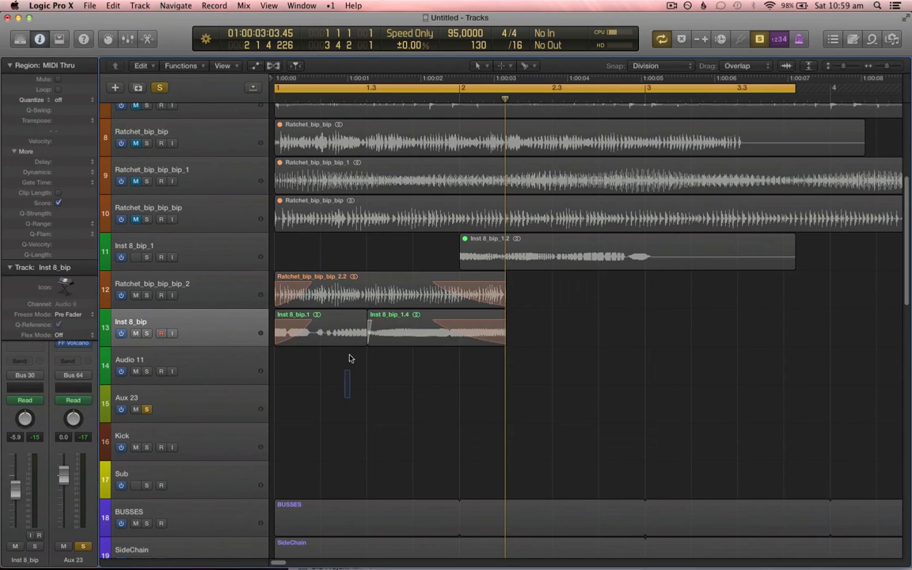
click(320, 333)
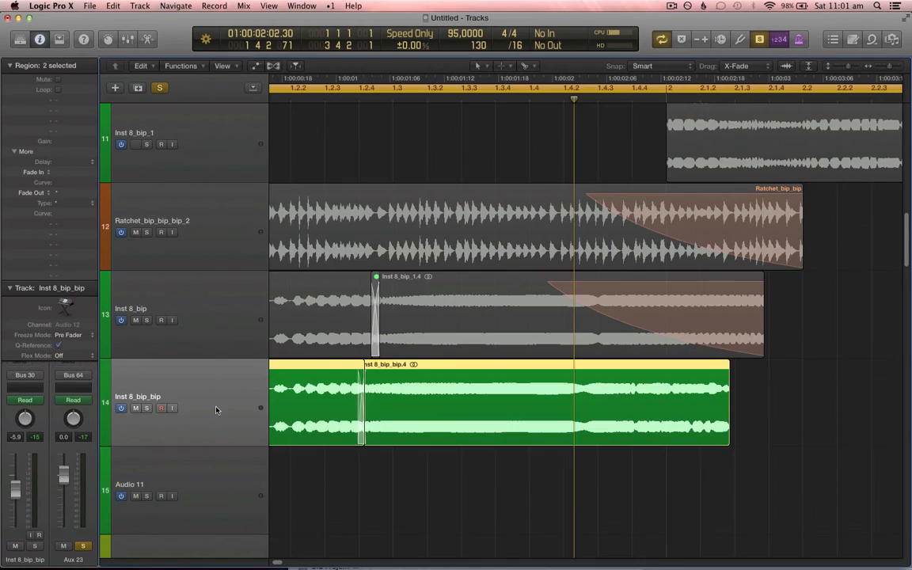
key(super+Left)
key(super+Left)
key(super+Left)
key(super+Left)
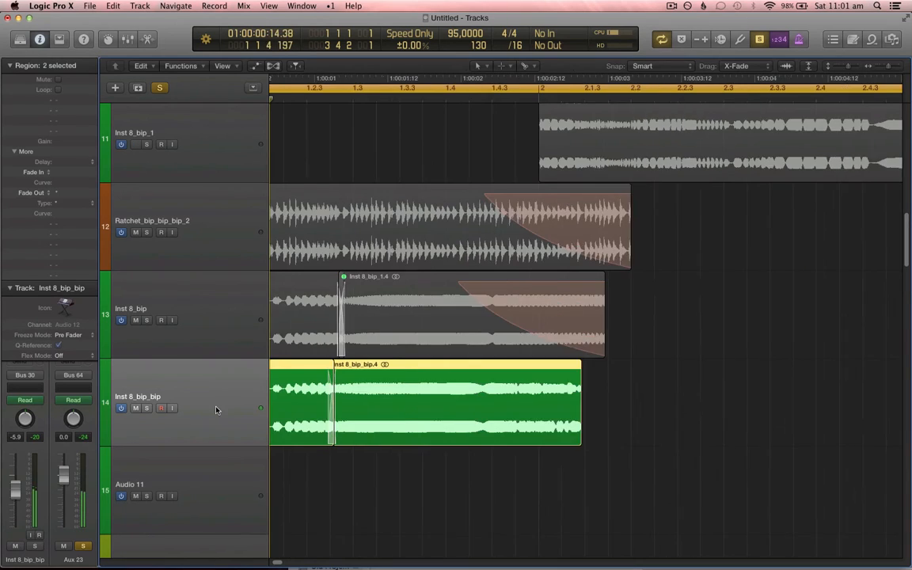
Step: Bounce the selected regions in place to a new track Inst 8_bip_bip_bip and delete the original source tracks
key(ctrl+b)
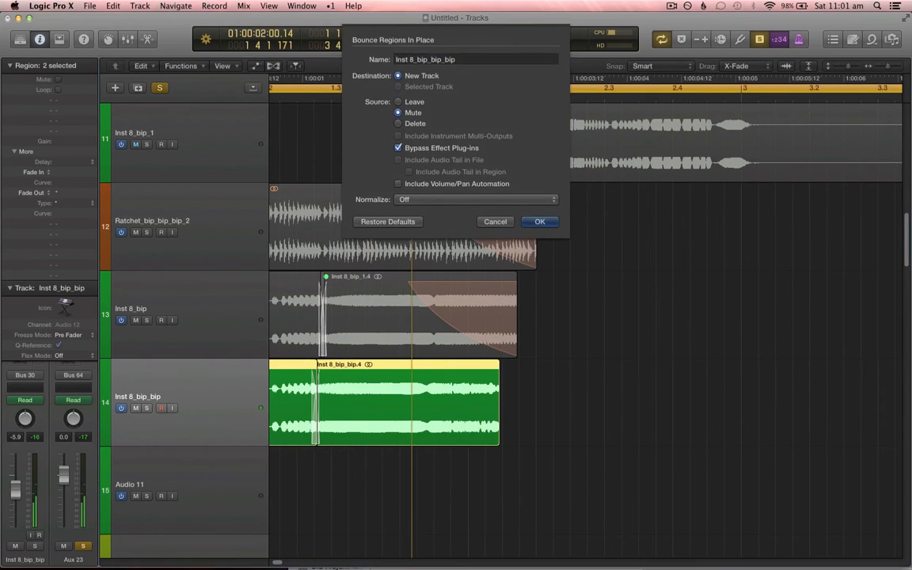
key(Escape)
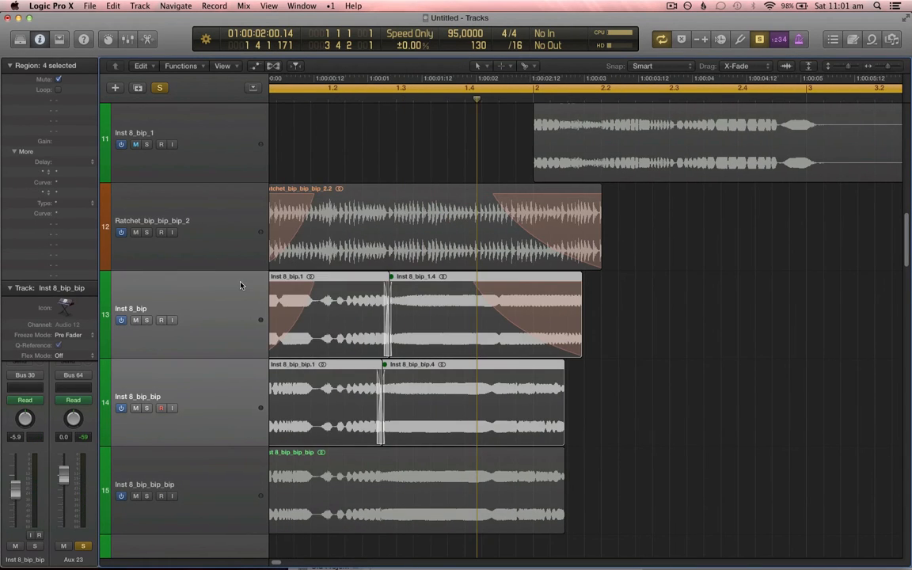
key(Return)
key(super+BackSpace)
key(Return)
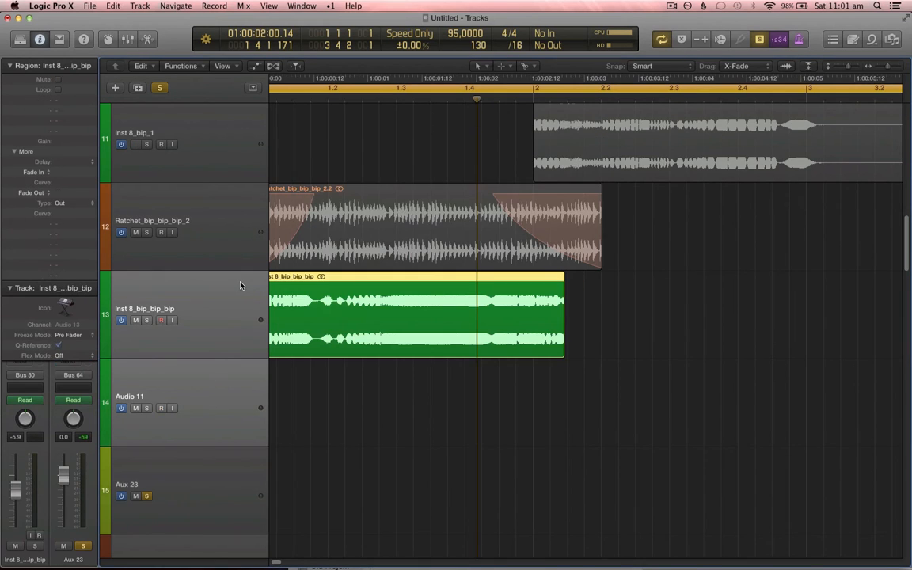
Step: Play back the bounced arrangement zoomed to fit, to listen
key(space)
key(z)
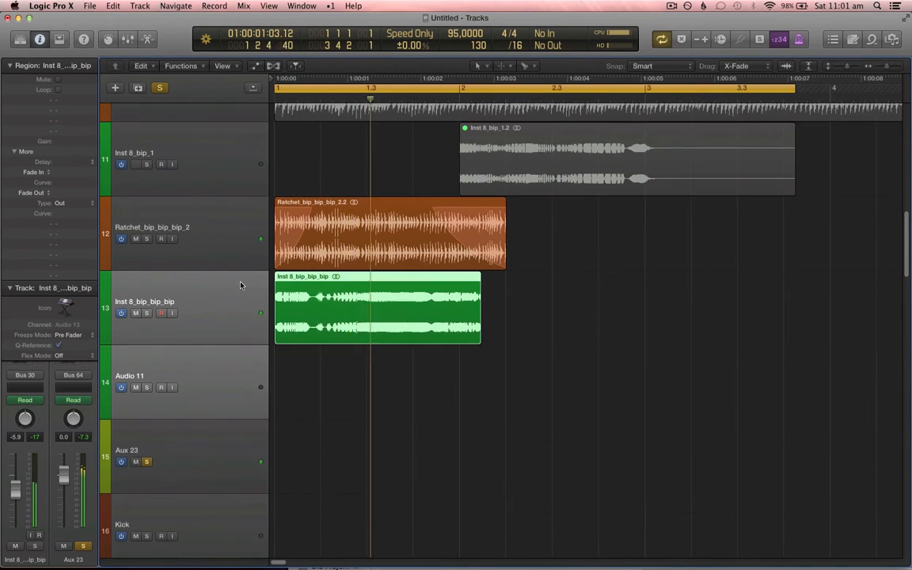
key(t)
click(238, 289)
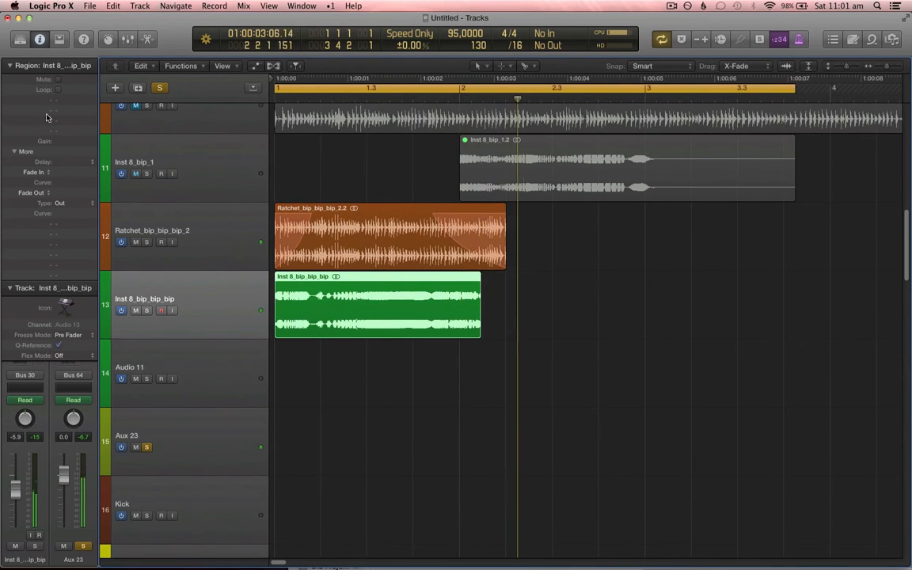
click(11, 68)
Step: Insert a stereo Gain utility plug-in on the Ratchet_bip_bip_bip_2 channel
click(179, 265)
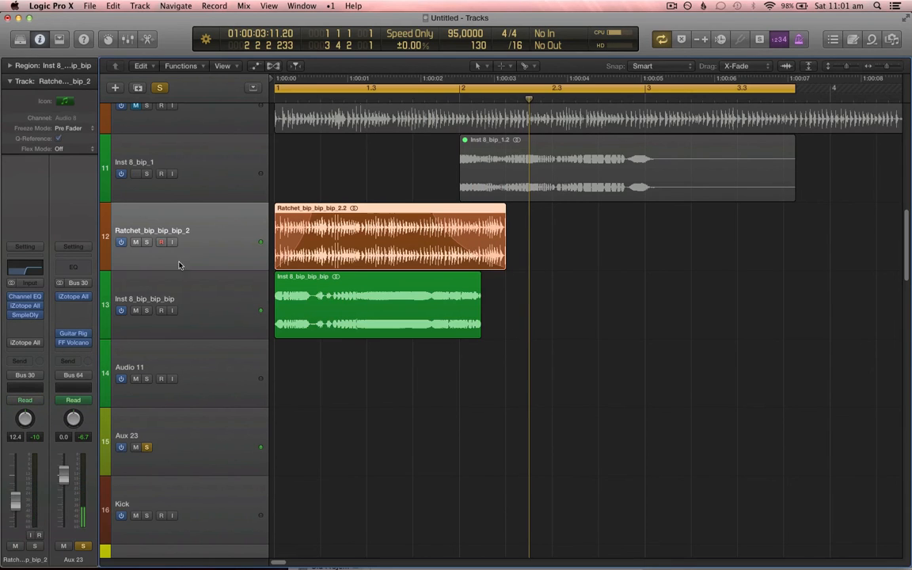
click(25, 323)
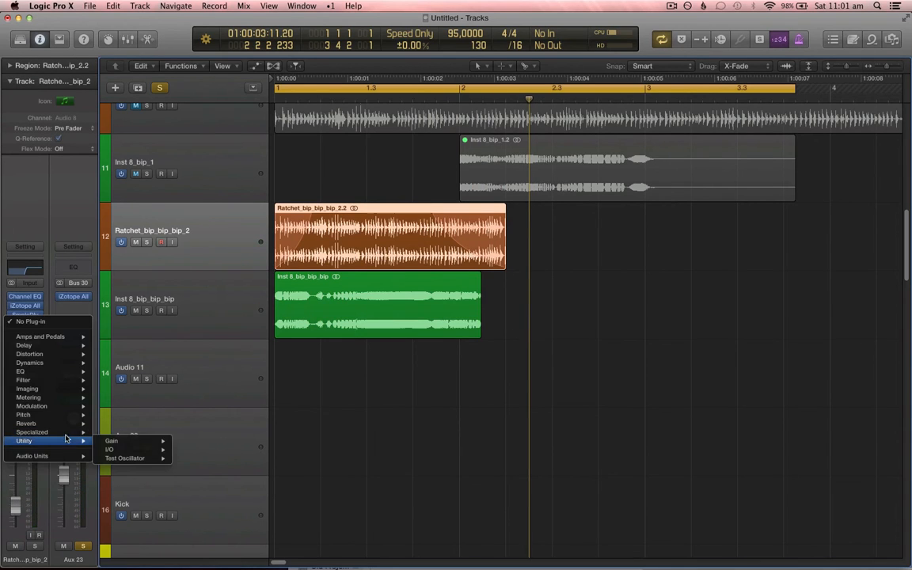
mouse_move(48, 441)
mouse_move(112, 440)
click(189, 435)
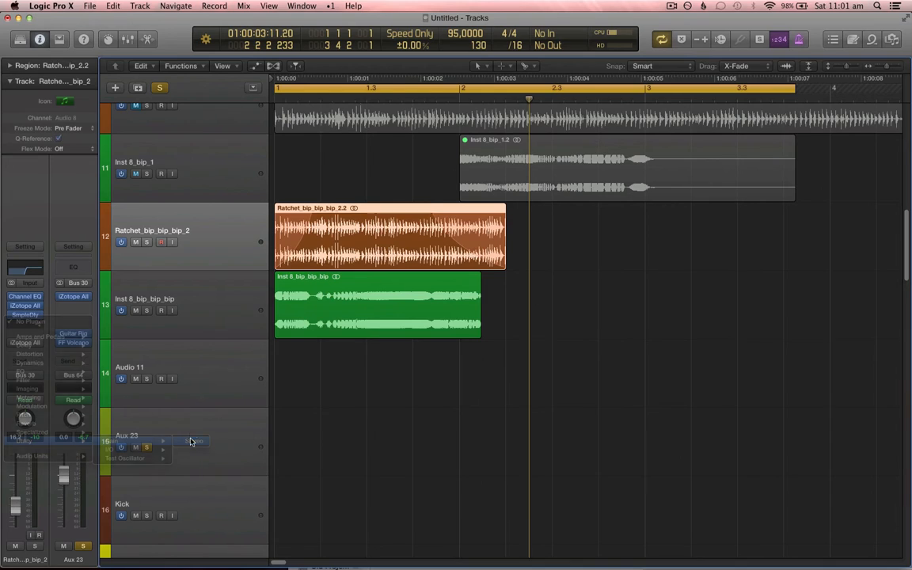
Step: Record Gain Balance automation on Ratchet_bip_bip_bip_2 in Latch mode and return the track to Read
click(30, 399)
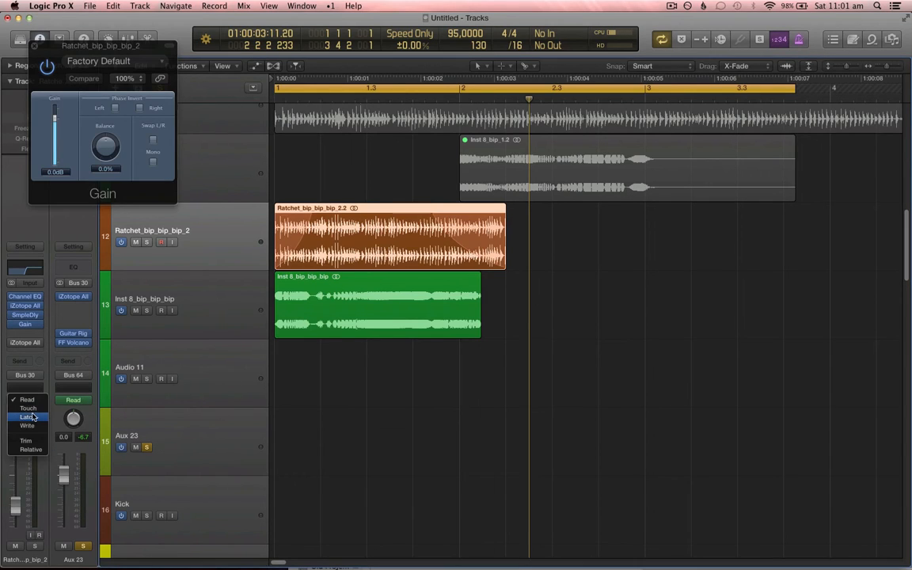
click(30, 375)
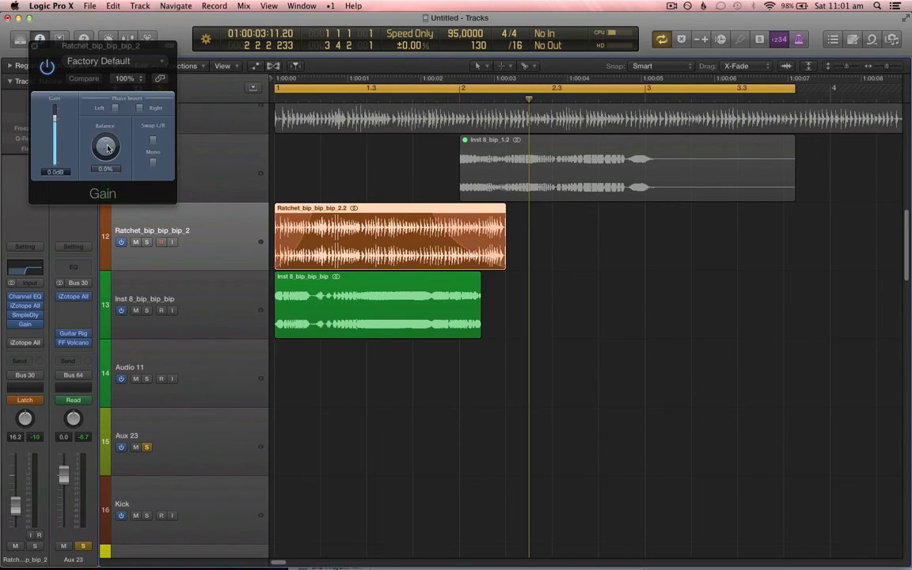
drag(103, 148, 124, 151)
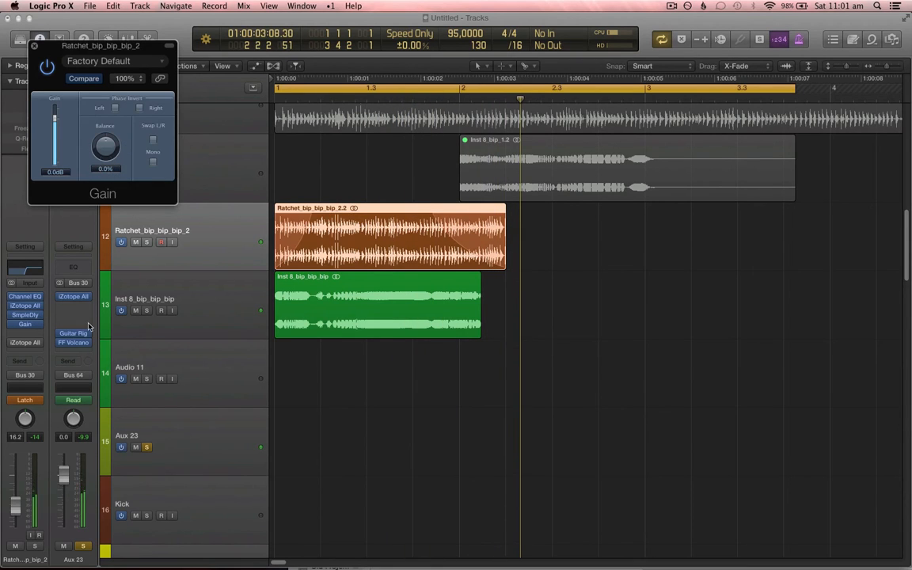
click(32, 399)
click(36, 396)
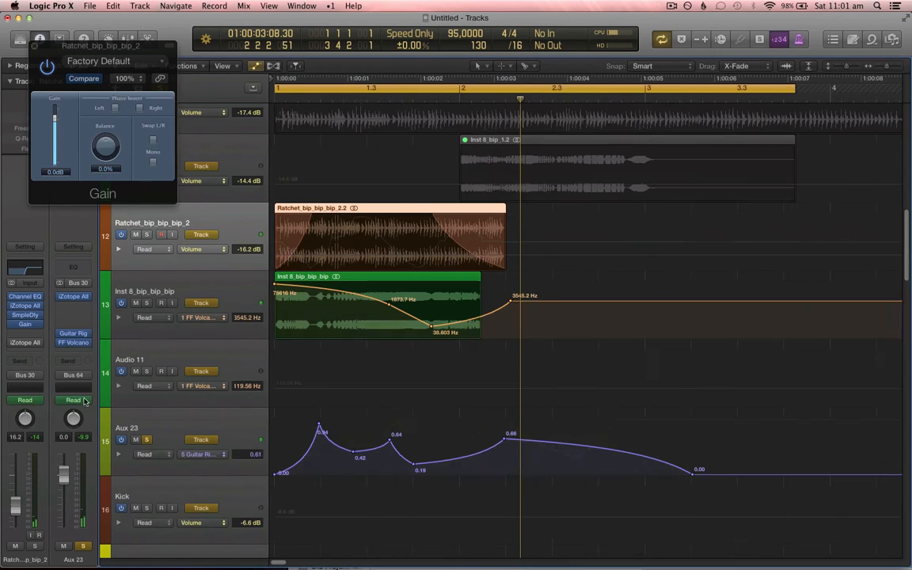
Step: Display the 4 Gain: Balance automation lane for Ratchet_bip_bip_bip_2
click(213, 247)
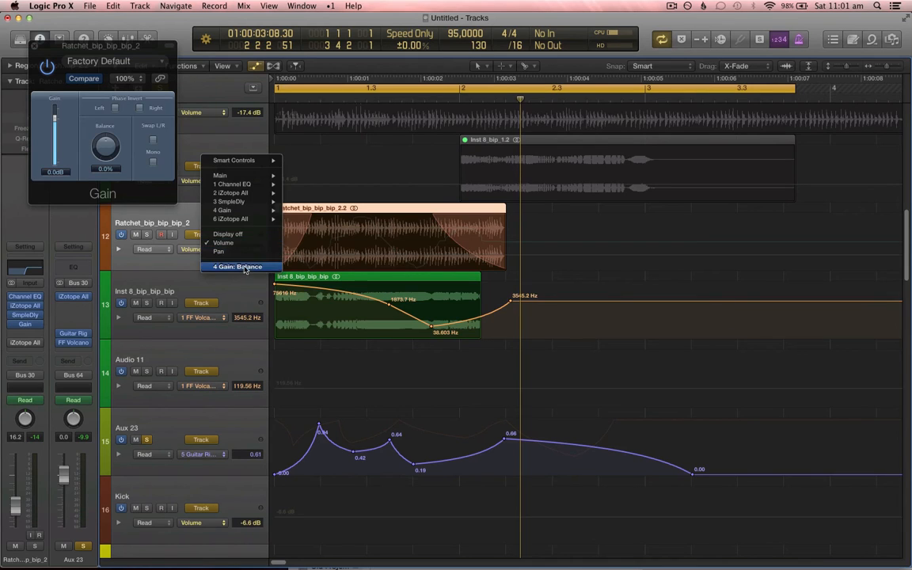
click(231, 264)
key(t)
key(t)
key(a)
click(339, 264)
Step: Insert an MComb stereo plug-in from MeldaProduction on the Inst 8_bip_bip_bip channel
click(31, 326)
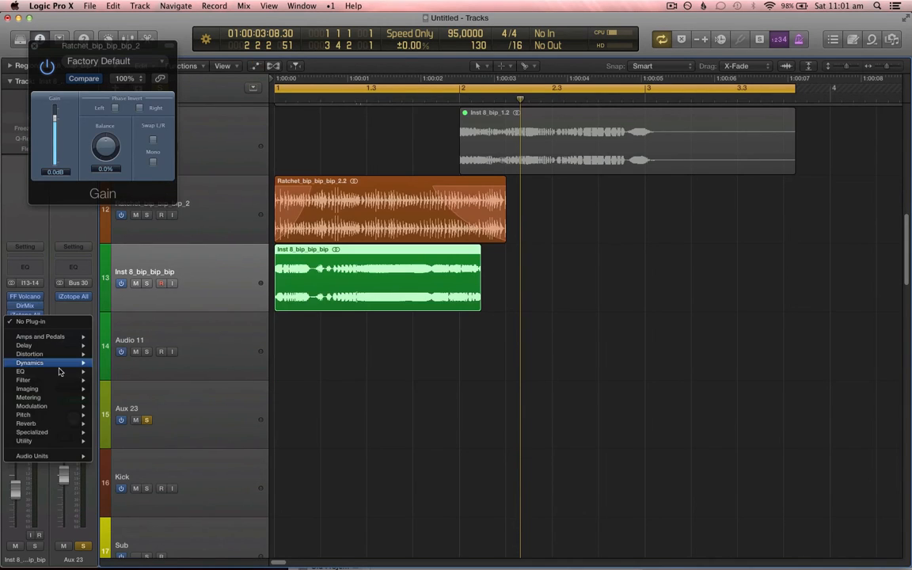
mouse_move(80, 444)
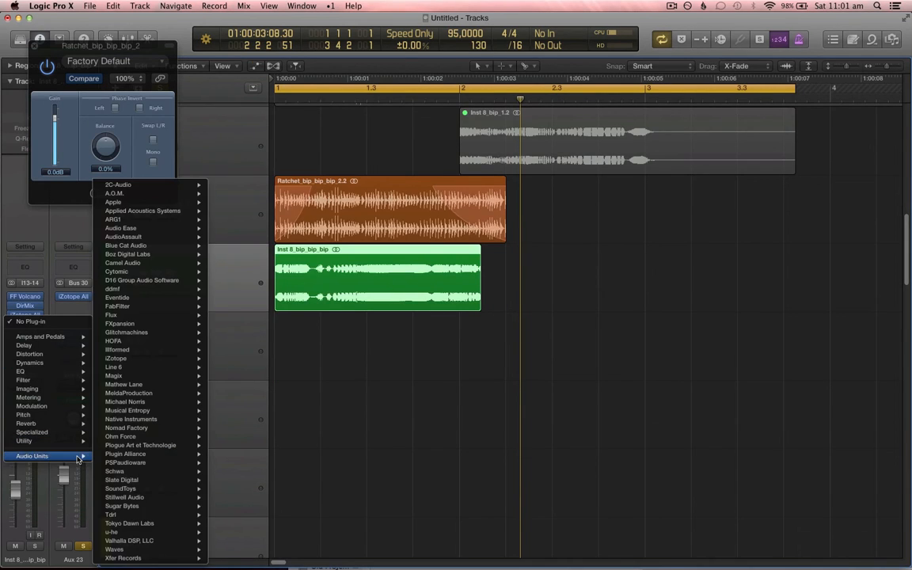
mouse_move(84, 363)
mouse_move(66, 384)
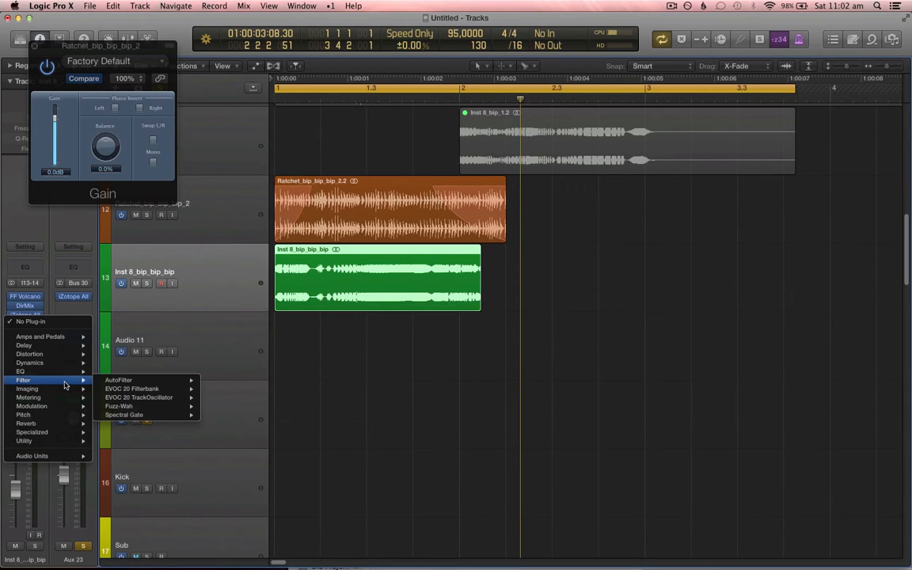
mouse_move(152, 422)
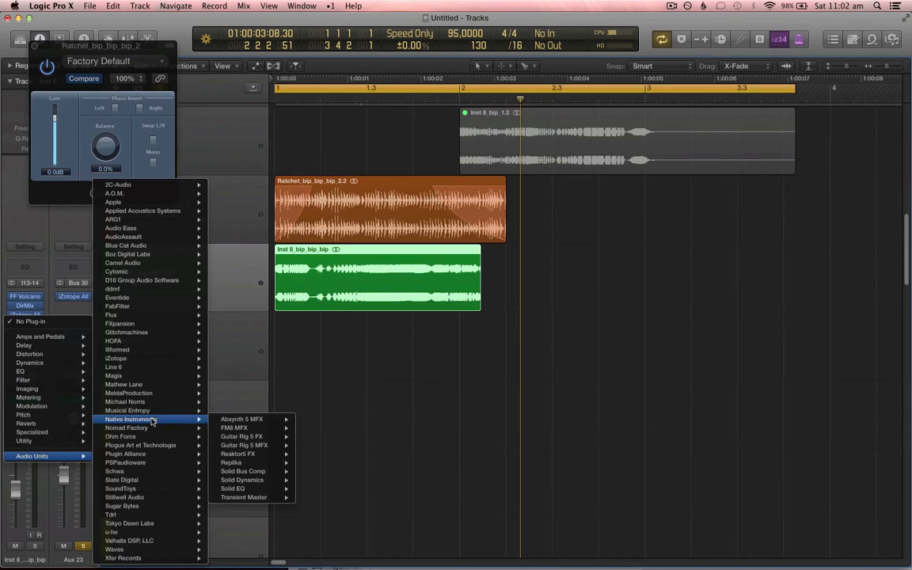
mouse_move(289, 445)
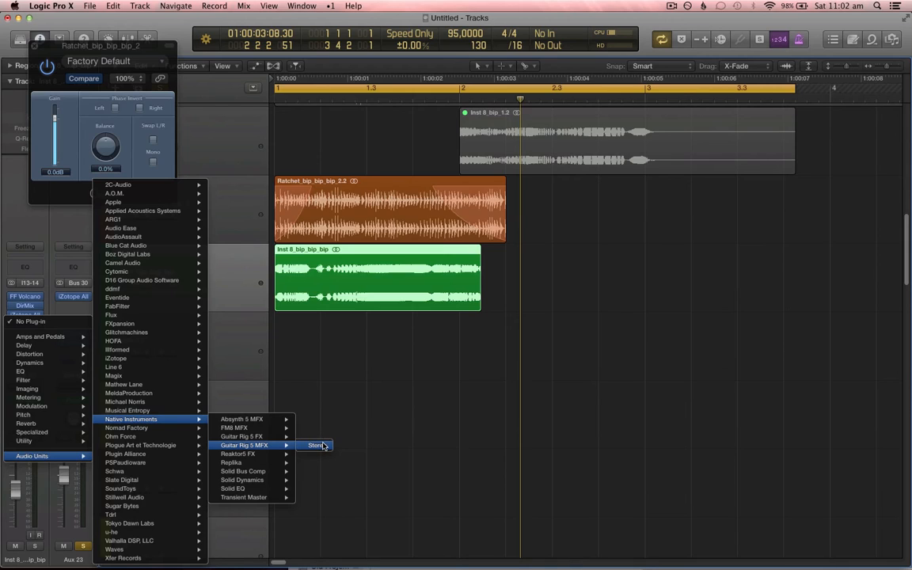
mouse_move(158, 393)
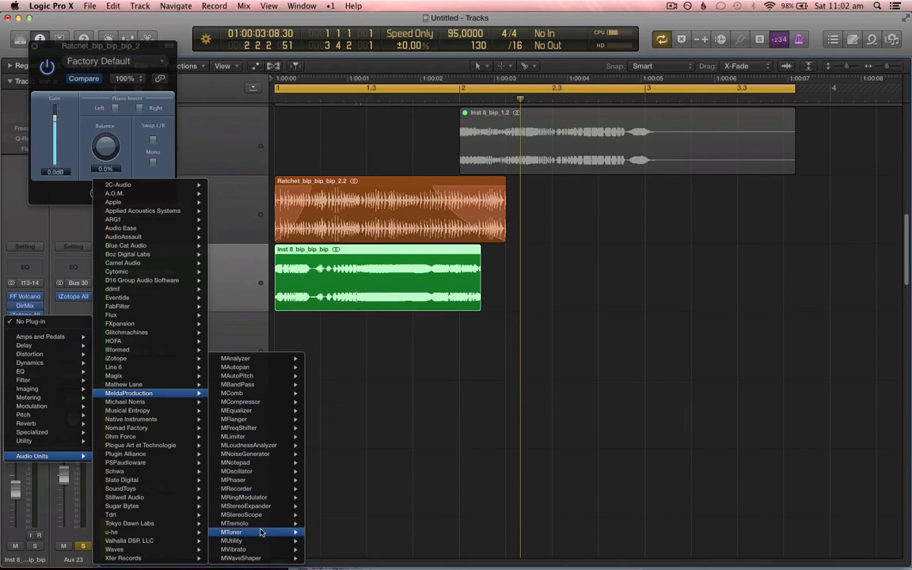
mouse_move(279, 396)
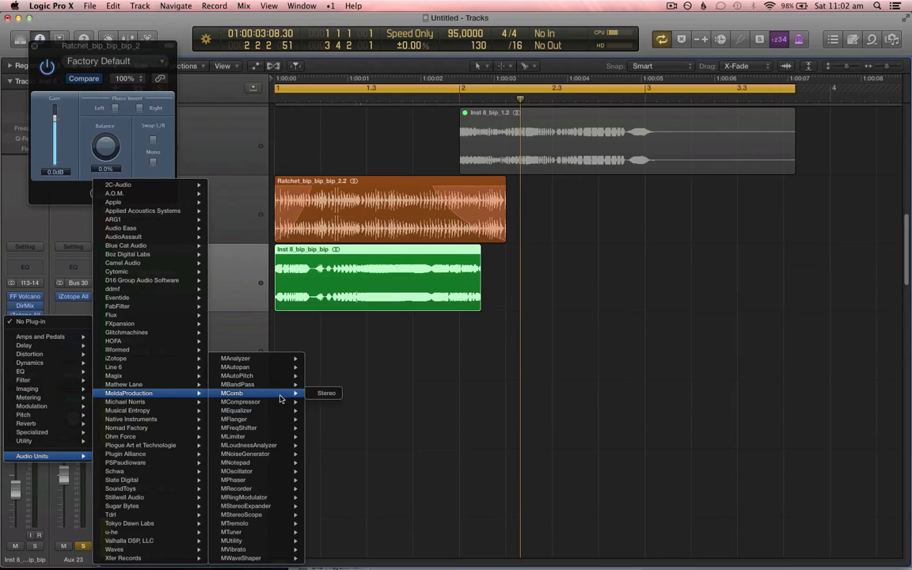
click(327, 393)
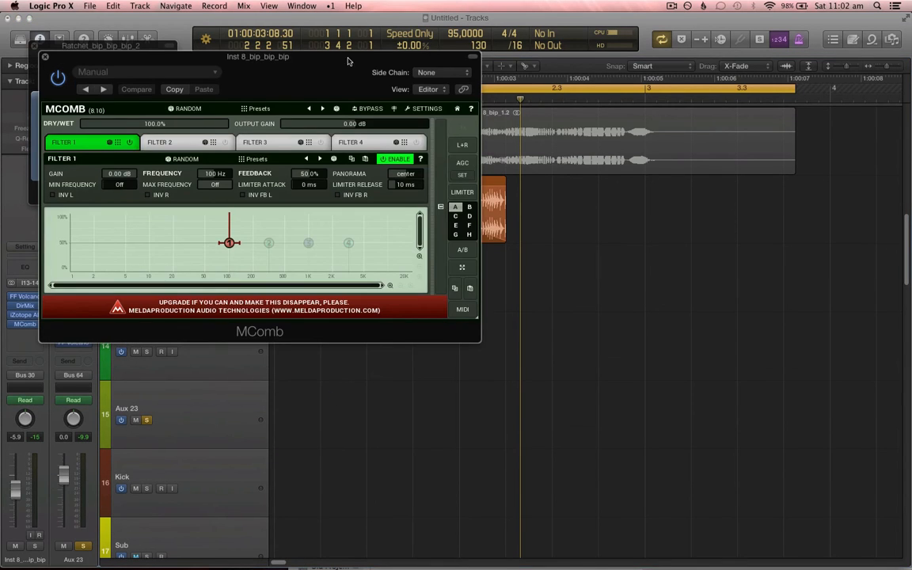
Step: Solo Inst 8_bip_bip_bip and, while playing back, tune MComb Filter 1 to about 33.3 Hz with 55.1% feedback
drag(347, 61, 570, 97)
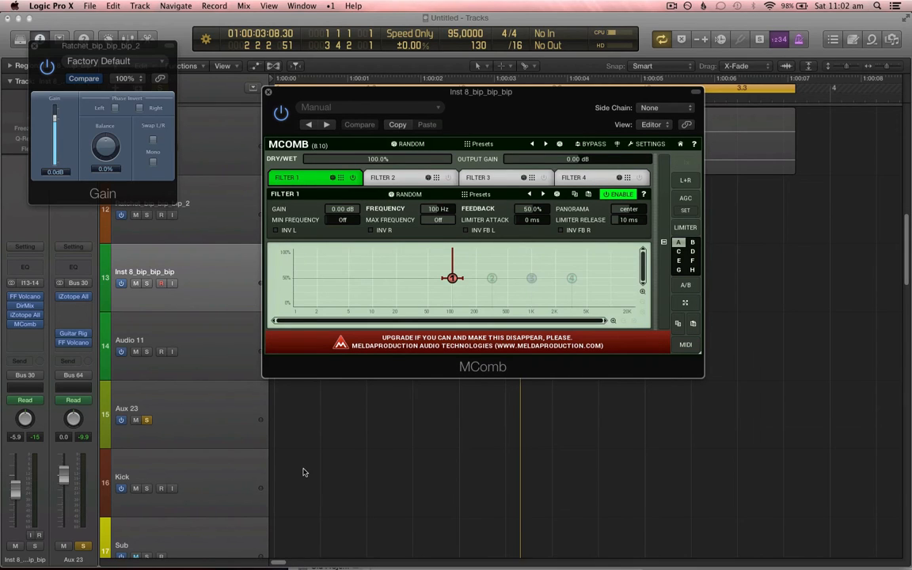
drag(533, 103, 609, 117)
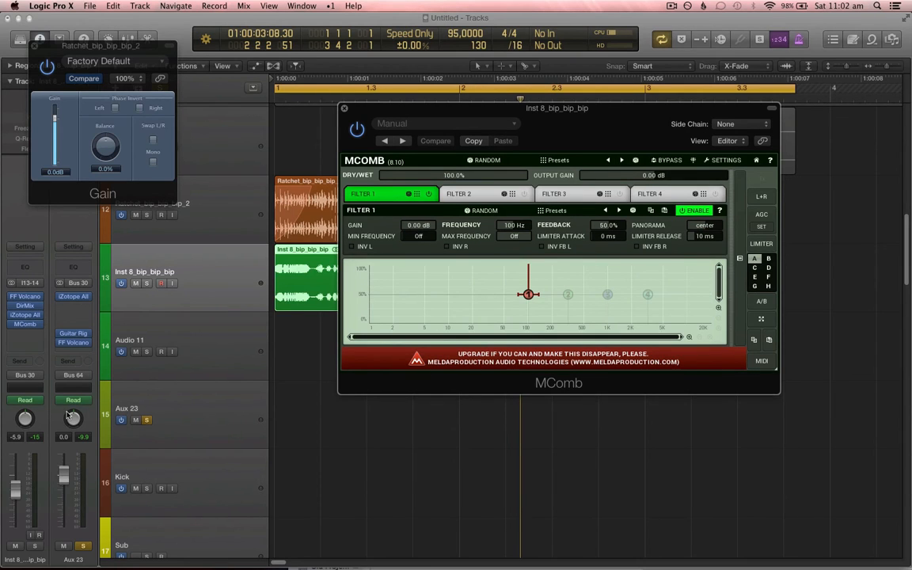
drag(654, 121, 645, 124)
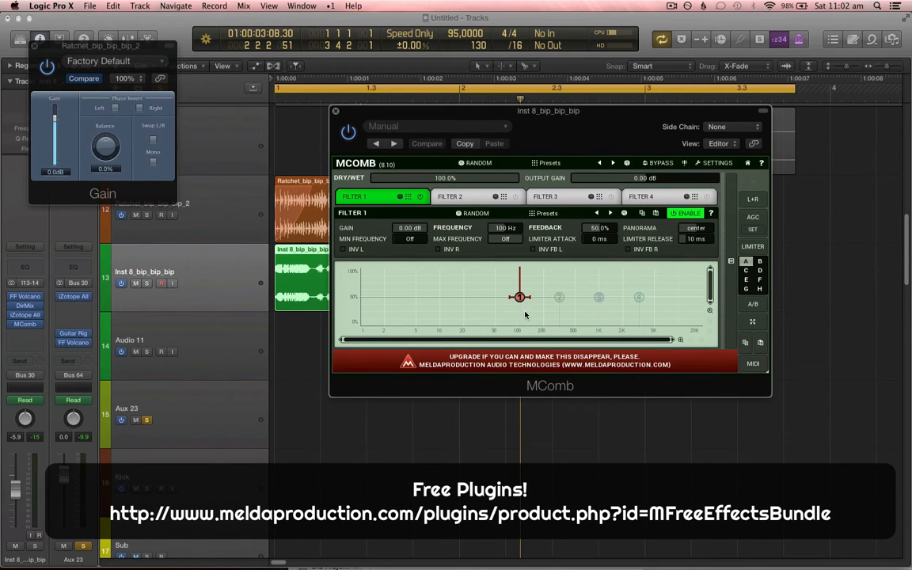
drag(518, 299, 485, 309)
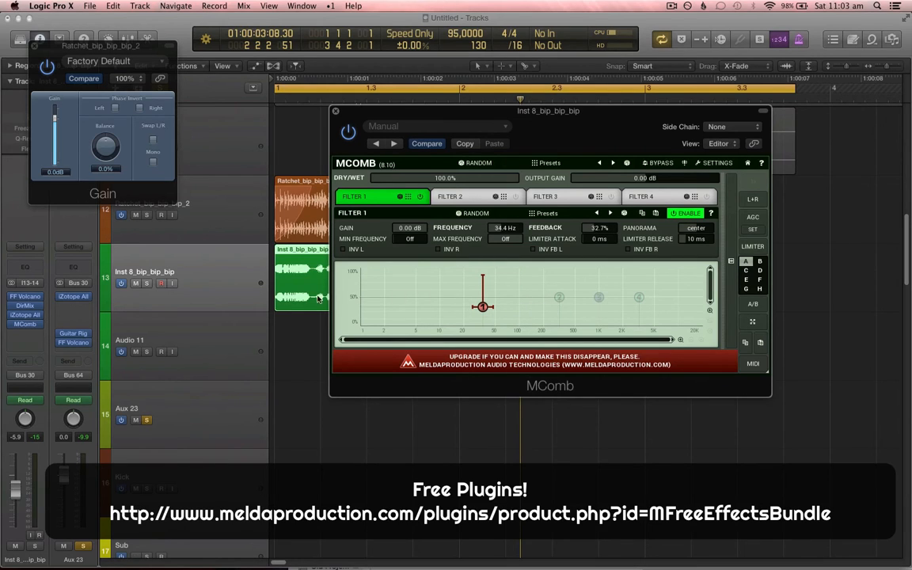
key(ctrl+s)
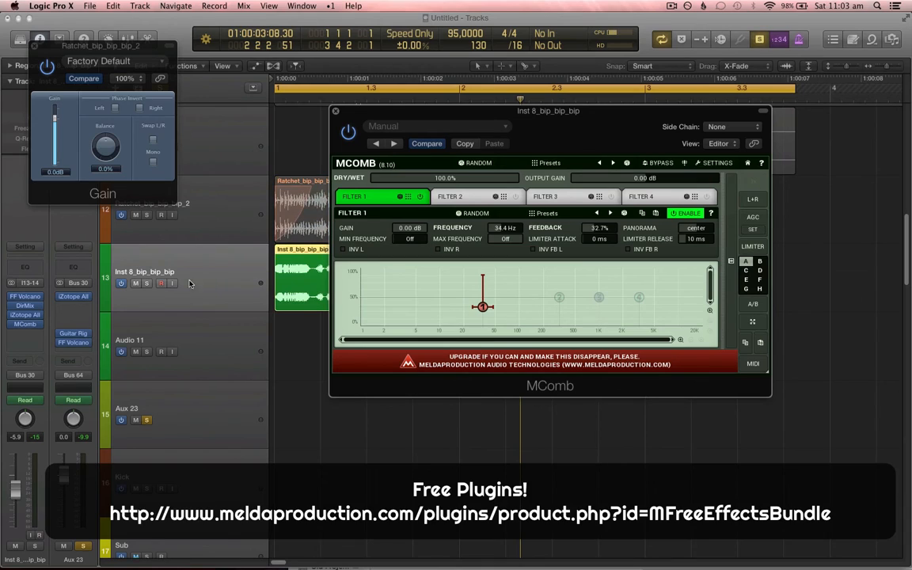
key(space)
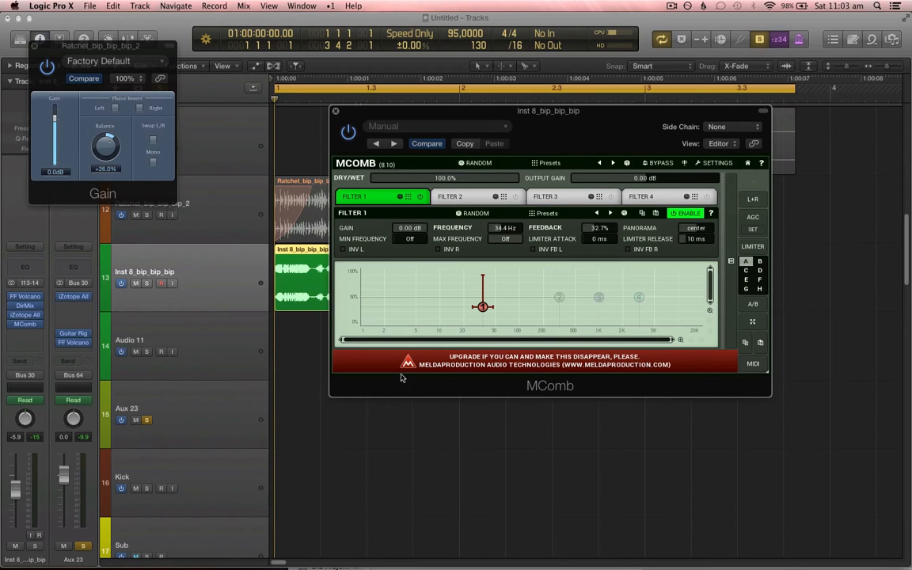
drag(483, 309, 533, 298)
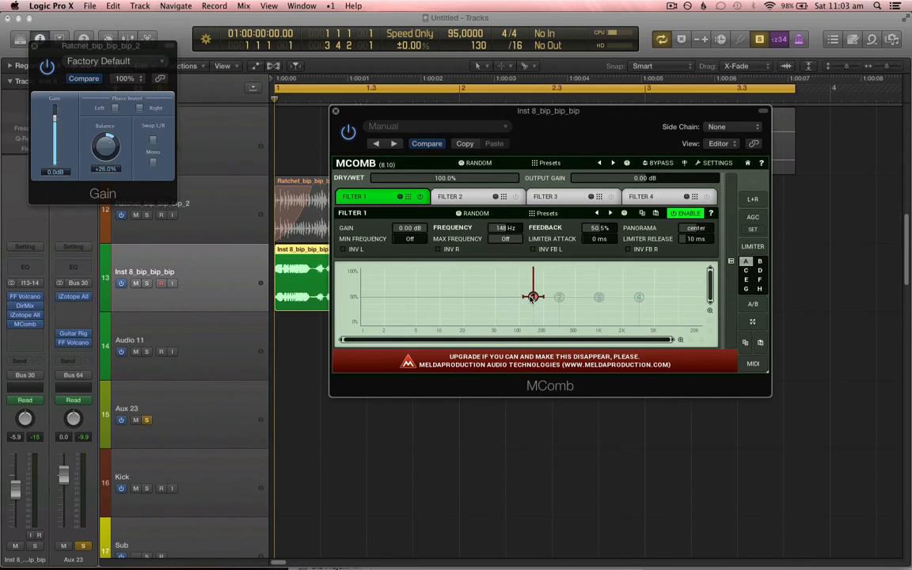
key(XF86AudioRaiseVolume)
drag(579, 131, 601, 131)
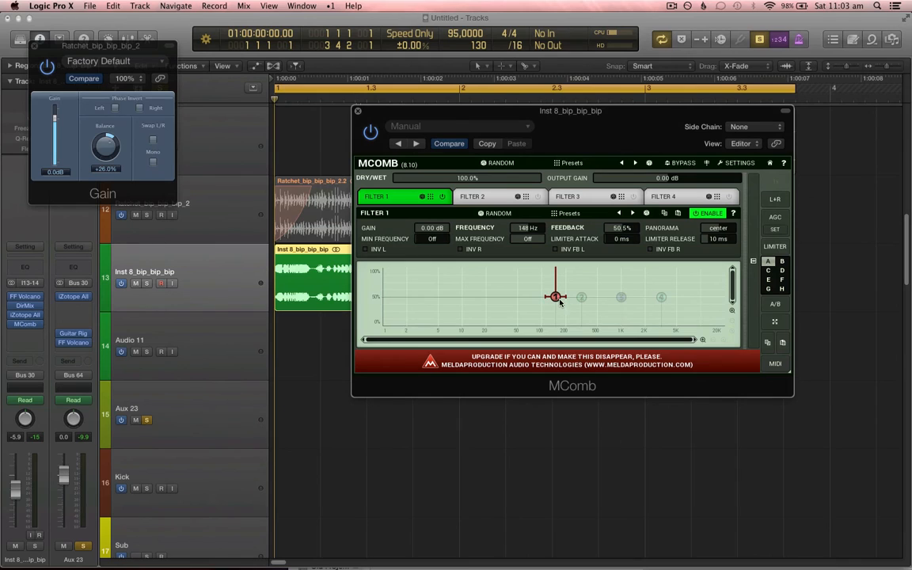
key(space)
drag(559, 301, 506, 297)
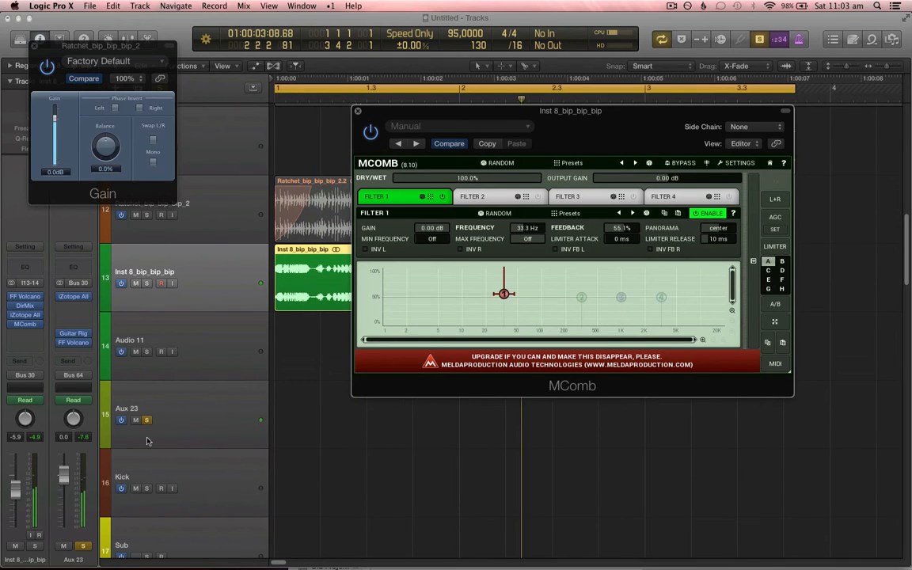
Step: Switch the Inst 8_bip_bip_bip channel to Latch and record MComb Filter 1 movements during playback
click(35, 401)
click(313, 404)
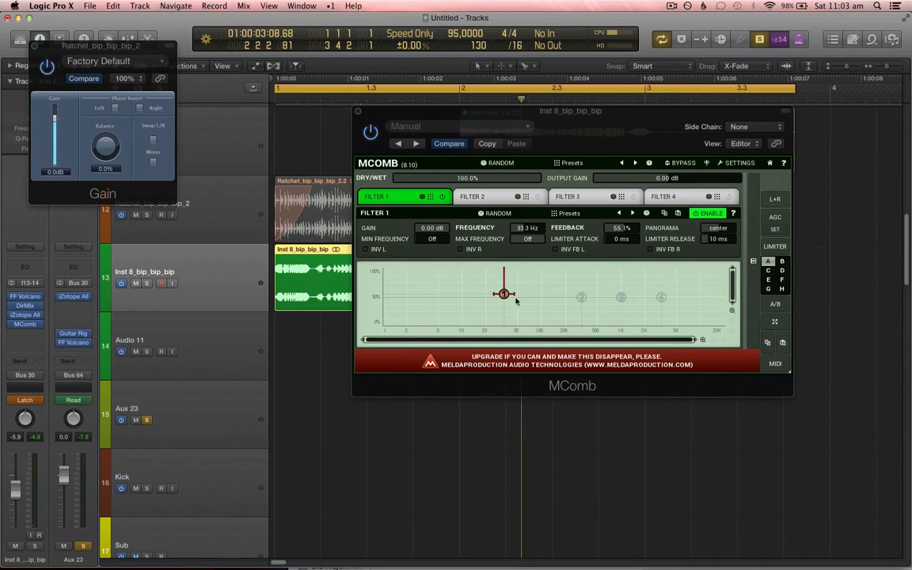
mouse_move(515, 300)
mouse_down()
mouse_move(471, 302)
mouse_move(498, 281)
mouse_move(468, 280)
mouse_move(417, 309)
mouse_move(533, 279)
mouse_move(531, 298)
mouse_move(519, 298)
mouse_up()
Step: Insert a stereo Waves MetaFilter after MComb on the same channel and change its filter mode
click(25, 332)
mouse_move(47, 464)
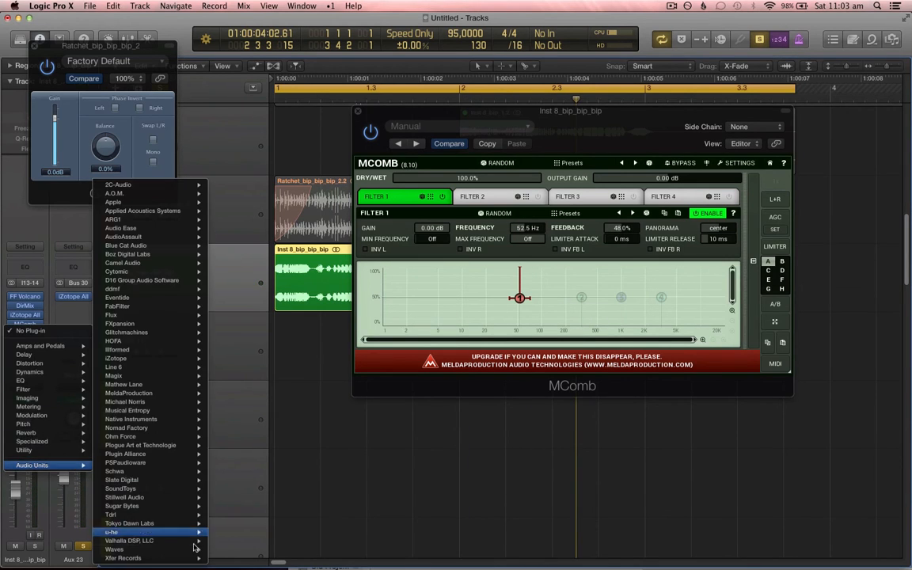
mouse_move(188, 549)
mouse_move(300, 564)
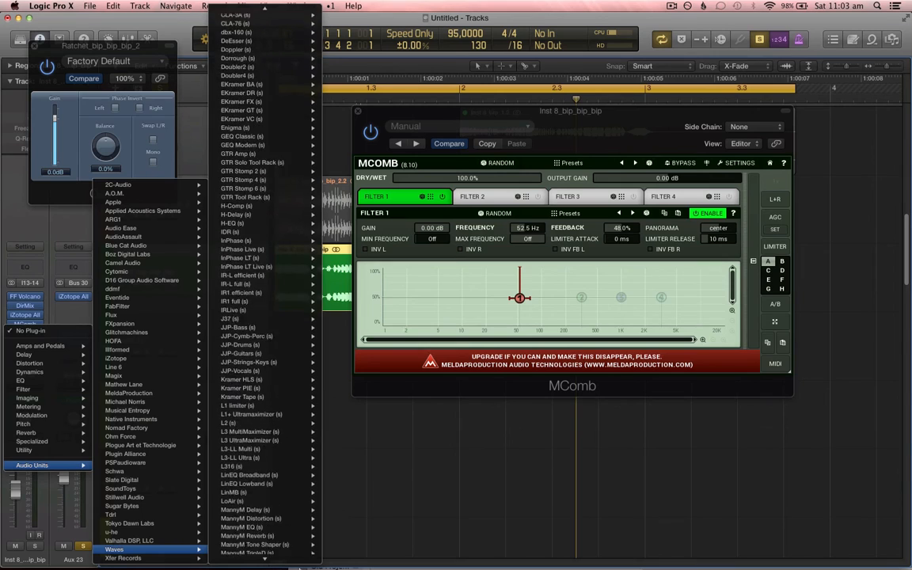
mouse_move(301, 147)
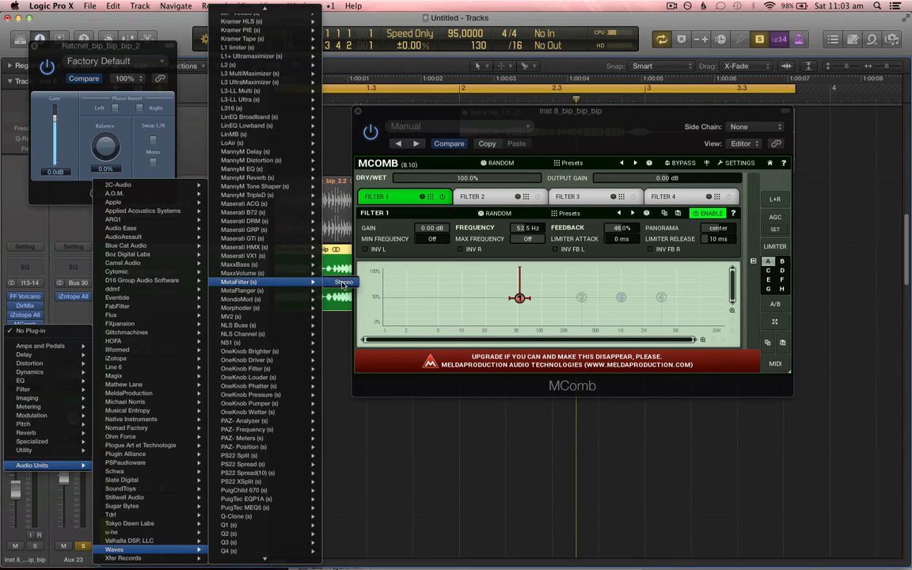
click(342, 282)
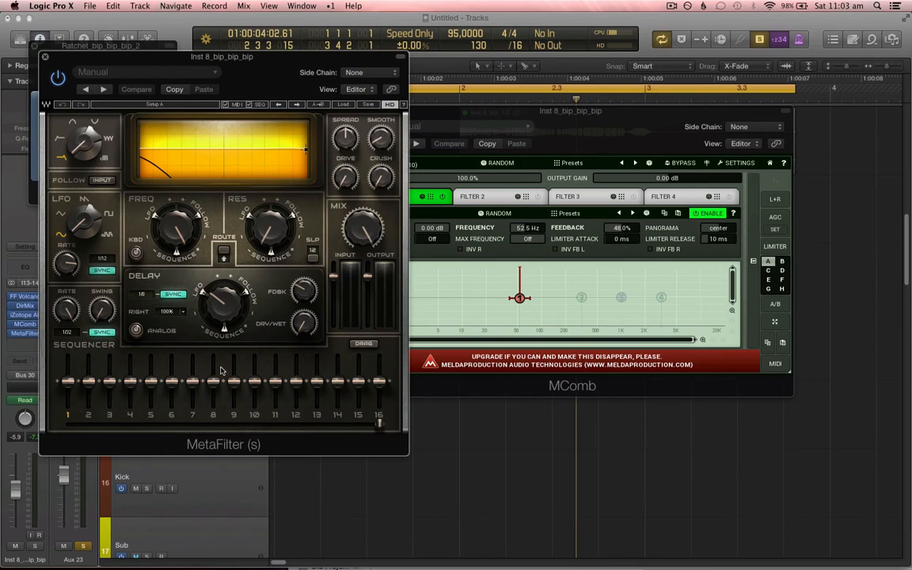
click(109, 139)
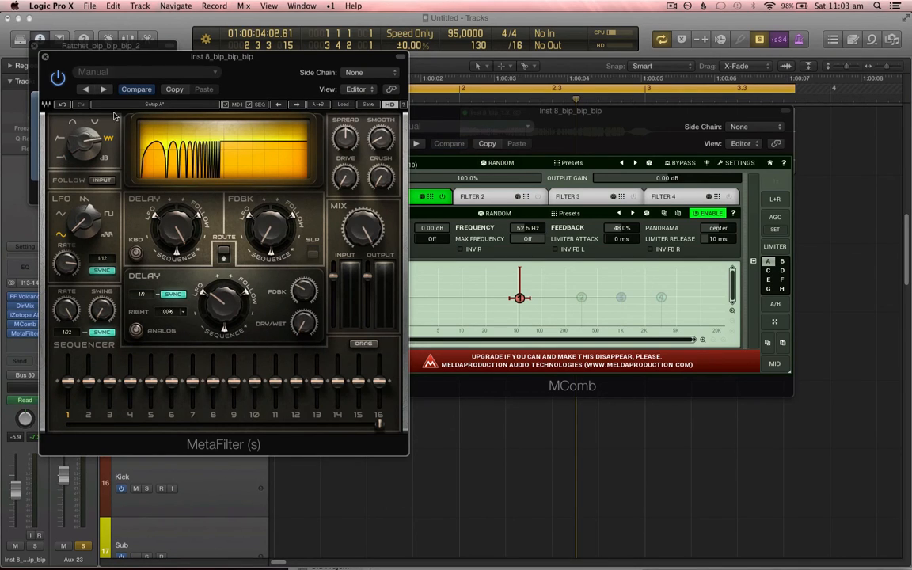
Step: Close the MetaFilter, Gain and MComb plug-in windows
click(44, 57)
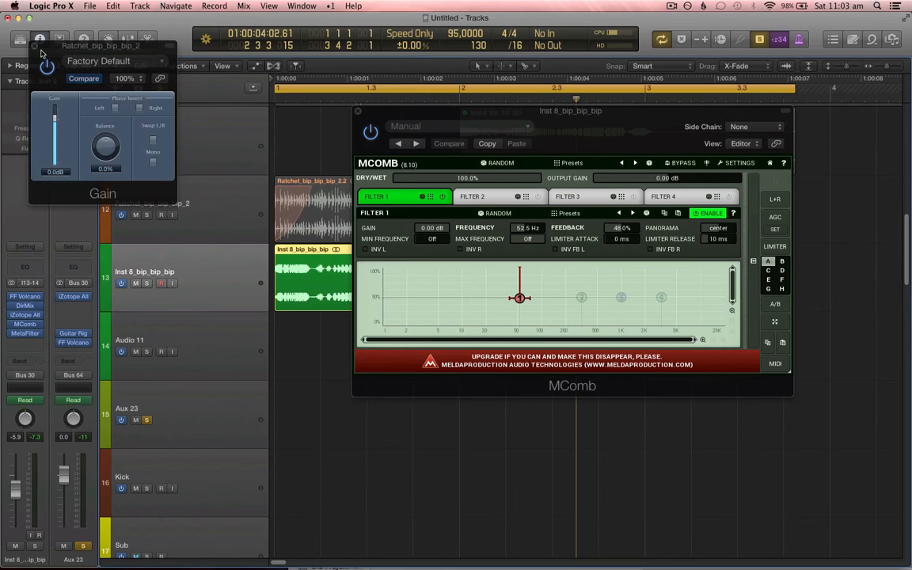
click(35, 45)
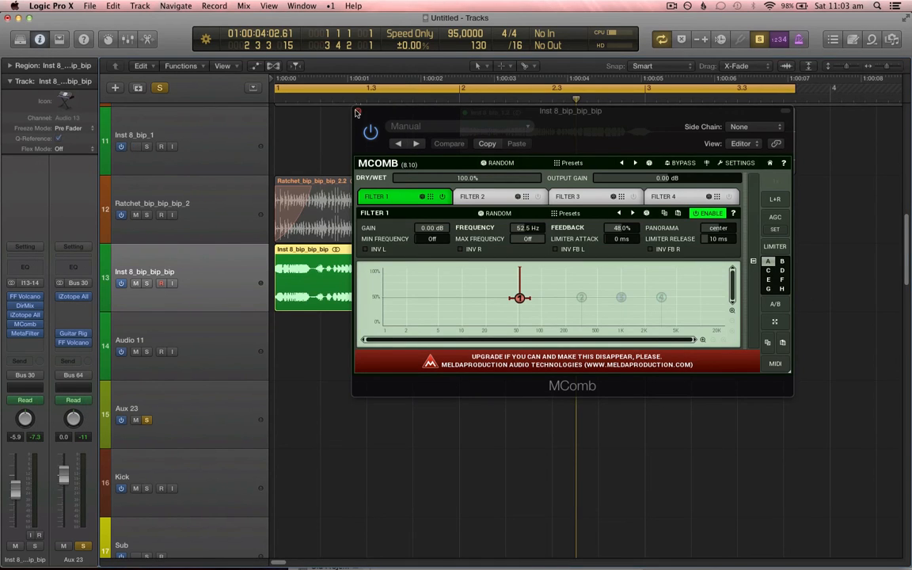
click(357, 112)
Step: Show track automation and display the 4 MComb: Filter 1 - Frequency lane for Inst 8_bip_bip_bip
click(248, 351)
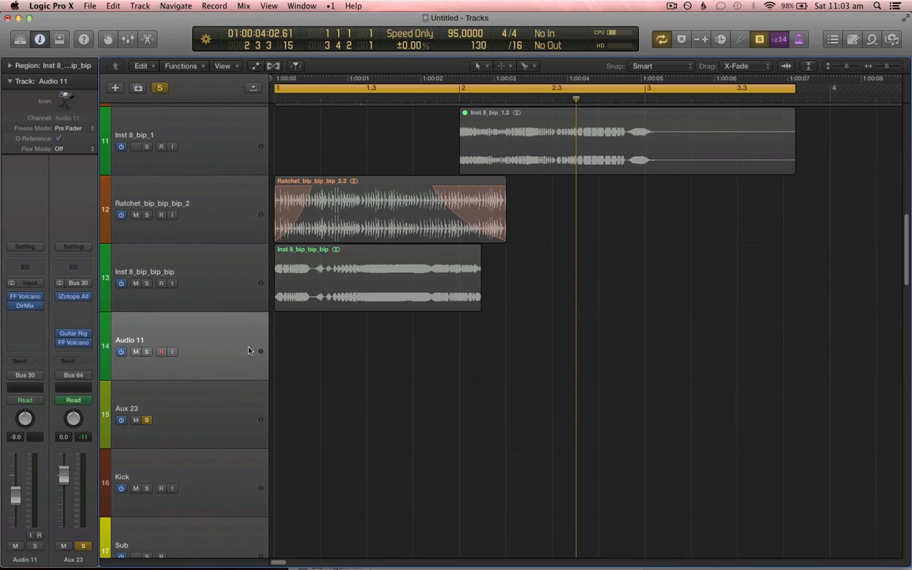
click(221, 279)
key(super+Right)
key(super+Up)
key(super+Up)
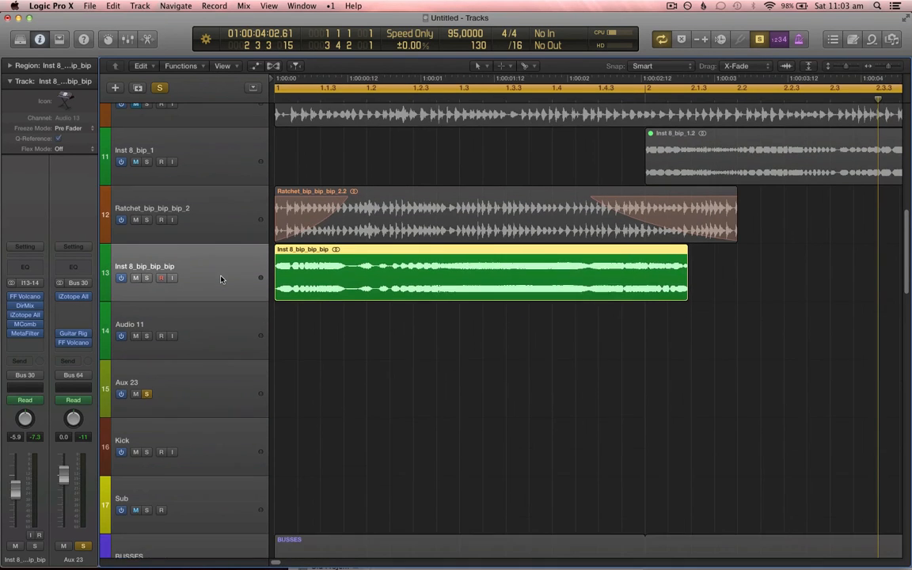
click(229, 334)
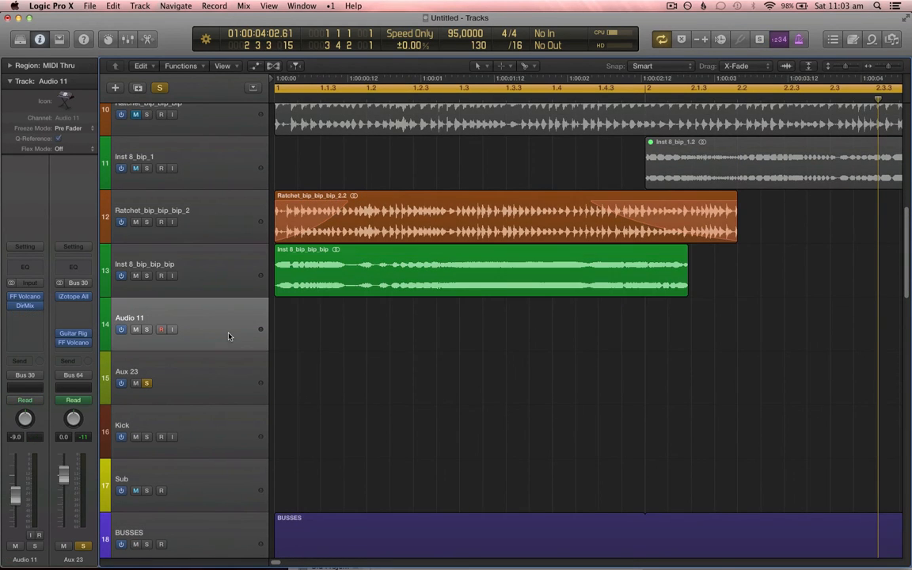
key(super+Left)
key(super+Left)
key(super+Up)
key(super+Up)
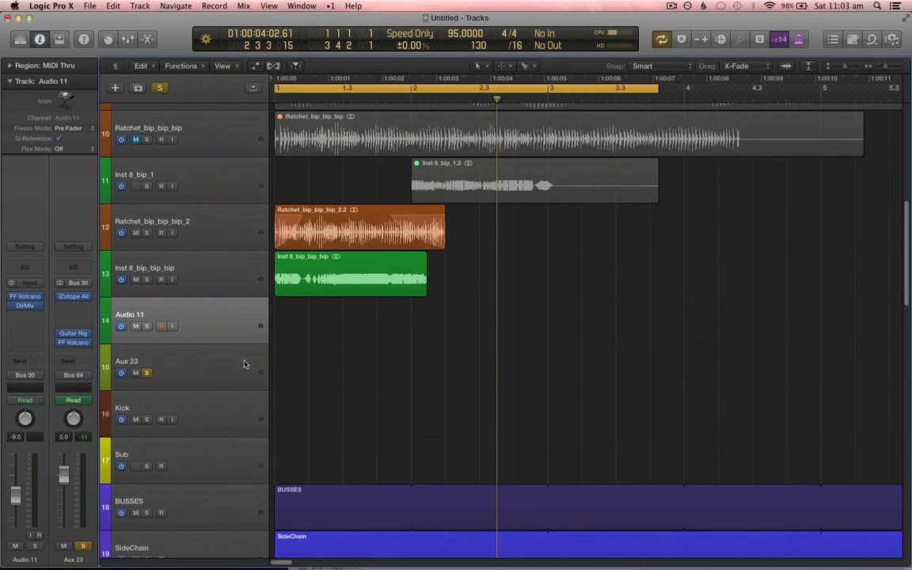
key(a)
click(243, 270)
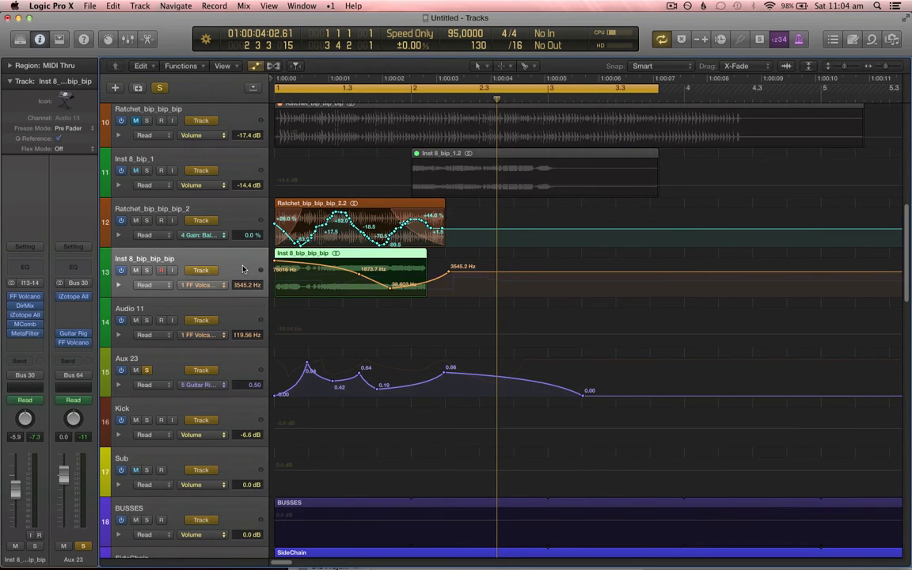
click(198, 285)
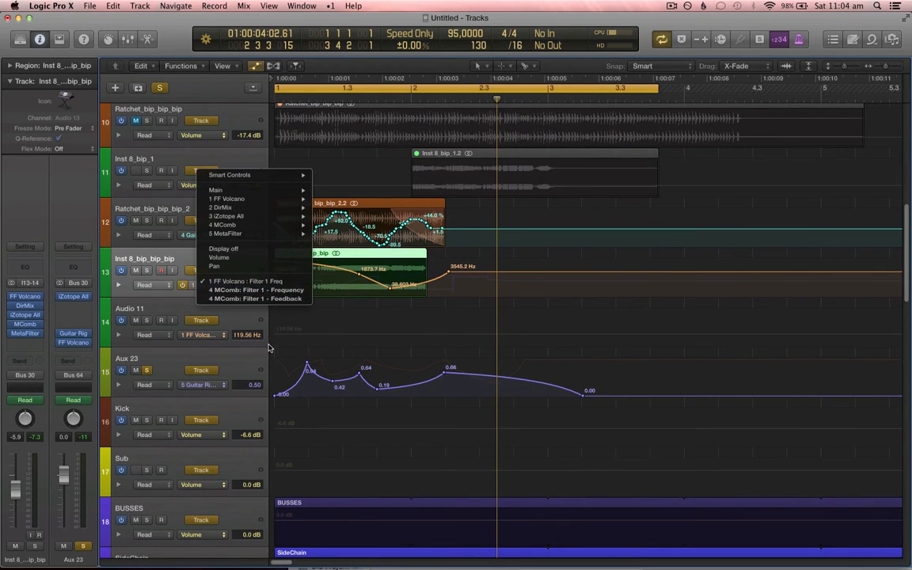
click(261, 287)
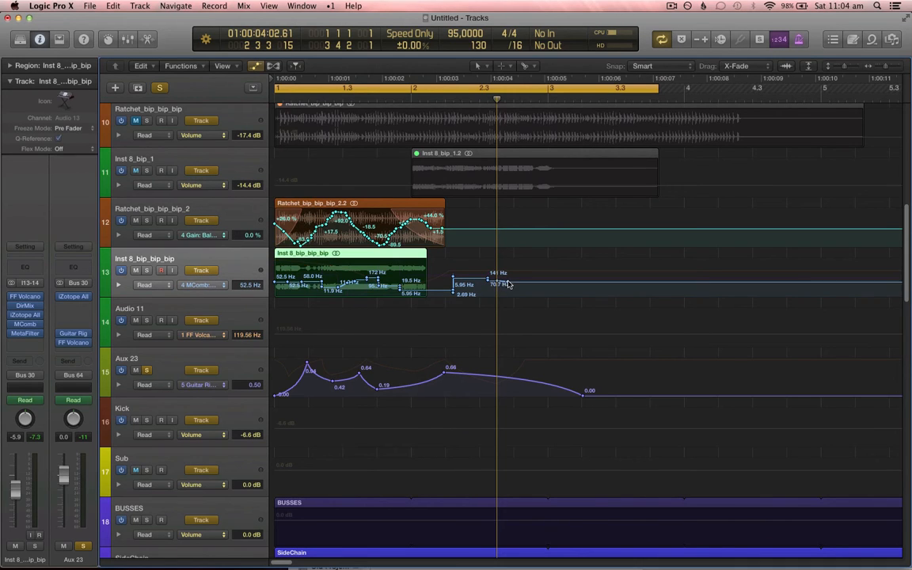
Step: Move the recorded MComb frequency automation points earlier so the curve fits within the Inst 8_bip_bip_bip region
mouse_move(510, 283)
mouse_down()
mouse_move(285, 279)
mouse_move(315, 272)
mouse_move(313, 290)
mouse_move(335, 289)
mouse_move(348, 269)
mouse_move(372, 291)
mouse_move(409, 289)
mouse_move(419, 274)
mouse_up()
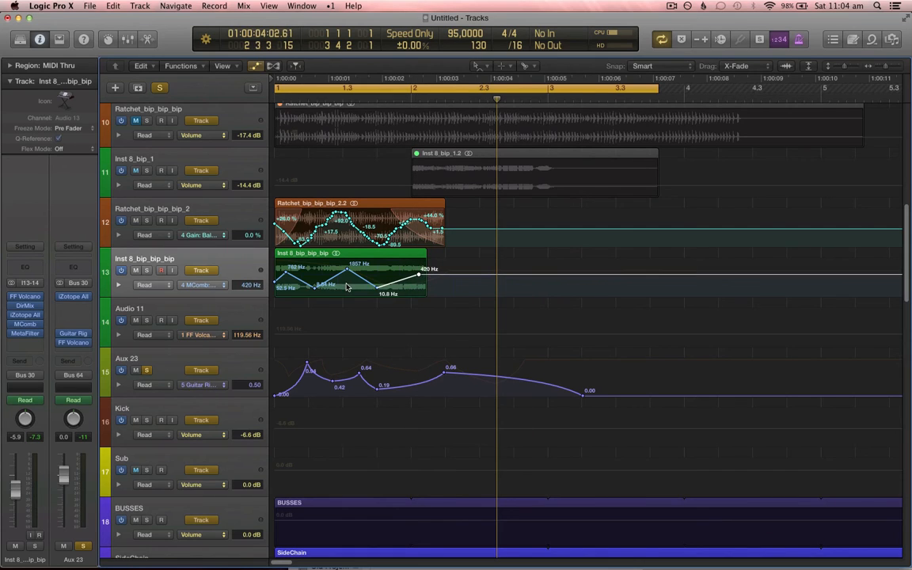
drag(340, 288, 306, 292)
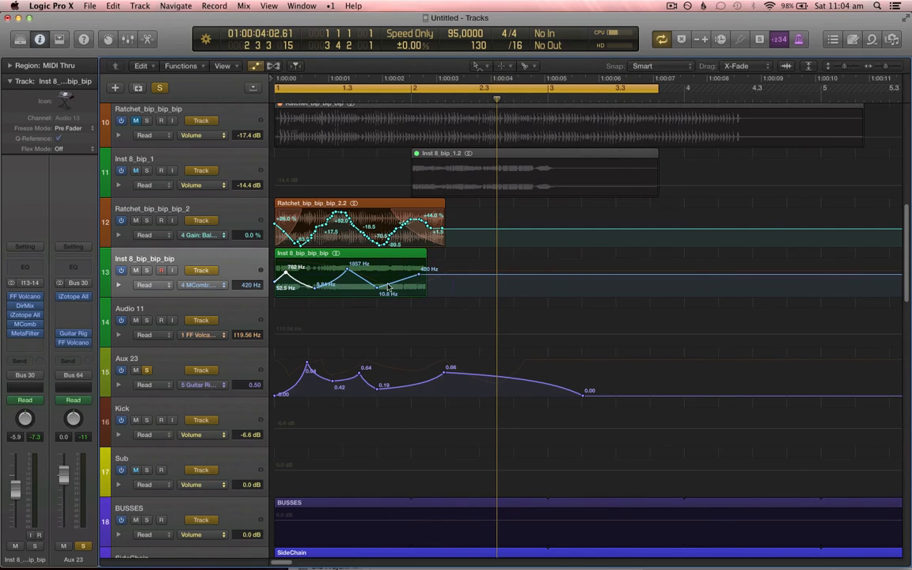
drag(397, 288, 357, 289)
click(248, 268)
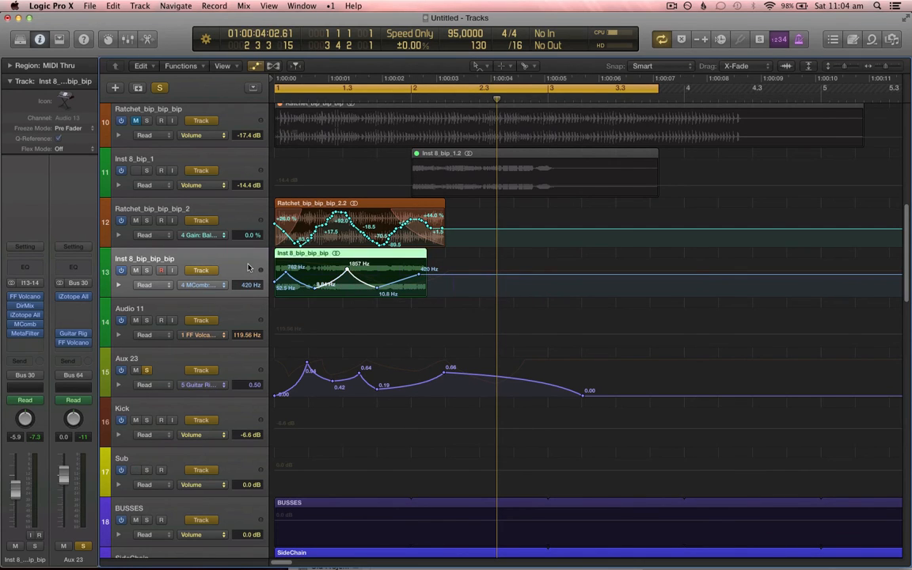
Step: Play back the arrangement to hear the existing Gain and MComb automation on the bounced tracks
key(t)
key(t)
key(a)
key(super+Down)
key(super+Down)
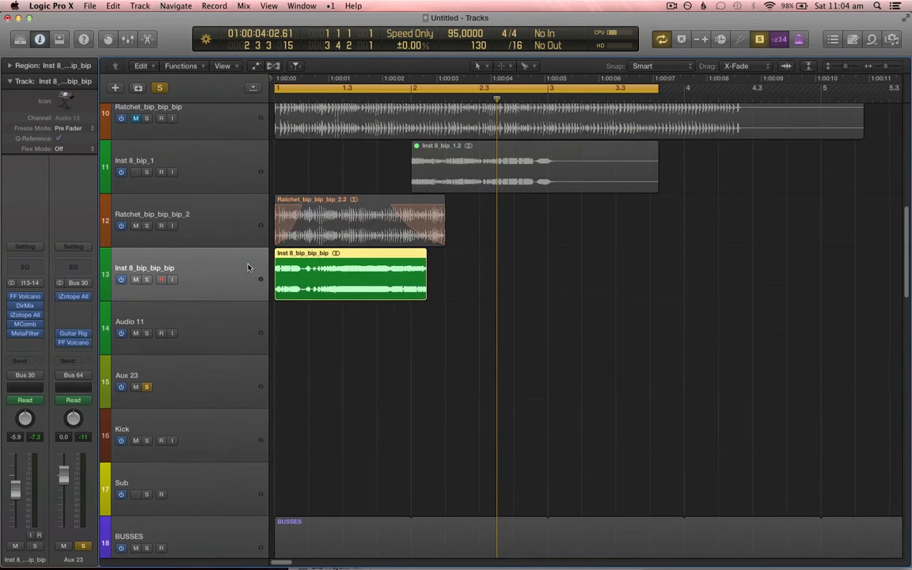
key(super+Right)
key(super+Down)
key(super+Down)
key(a)
key(a)
key(space)
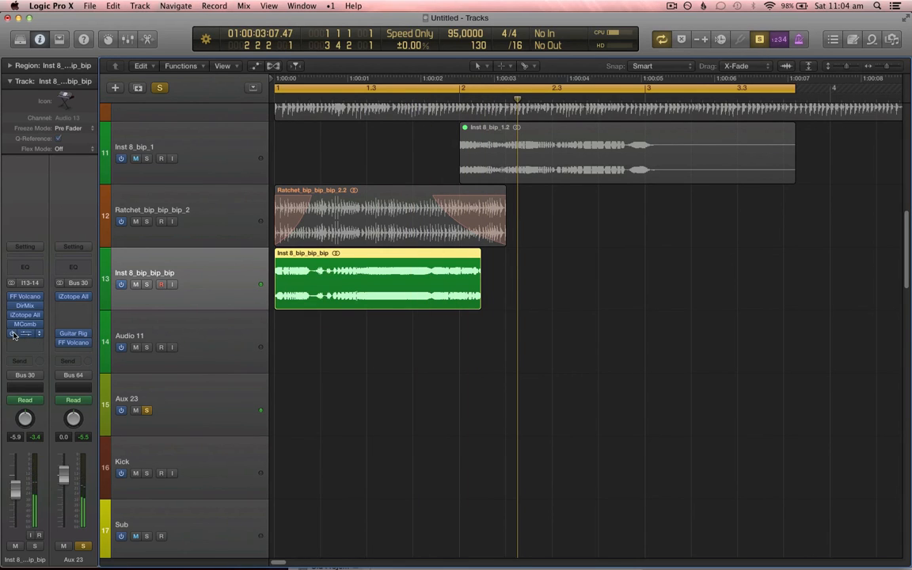
key(a)
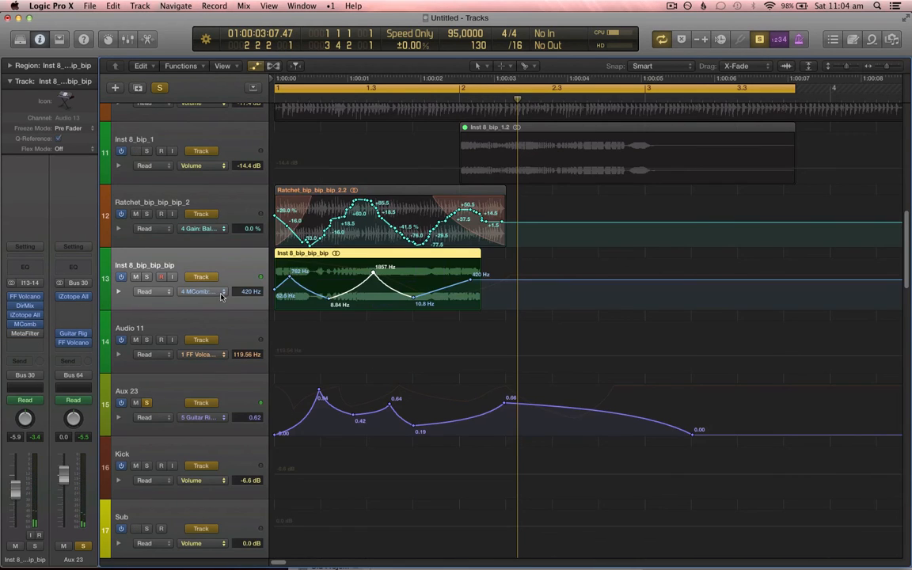
Step: Switch the Inst 8_bip_bip_bip lane to MComb Filter 1 - Feedback and draw feedback automation points across the region
click(220, 293)
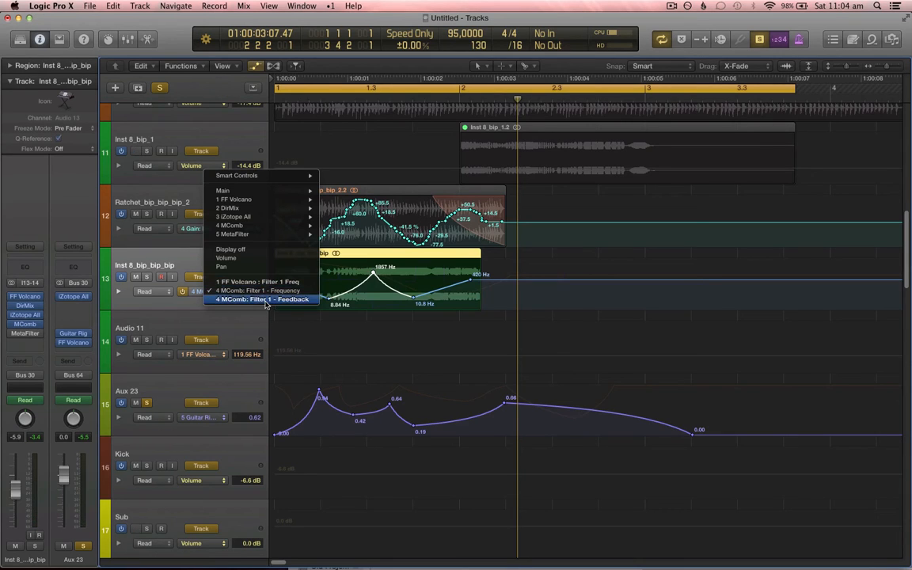
click(266, 301)
key(t)
key(t)
mouse_move(590, 286)
mouse_down()
mouse_move(280, 295)
mouse_move(304, 277)
mouse_move(347, 300)
mouse_move(418, 275)
mouse_move(445, 298)
mouse_up()
drag(393, 276, 418, 306)
key(t)
click(470, 310)
click(480, 300)
drag(482, 301, 482, 293)
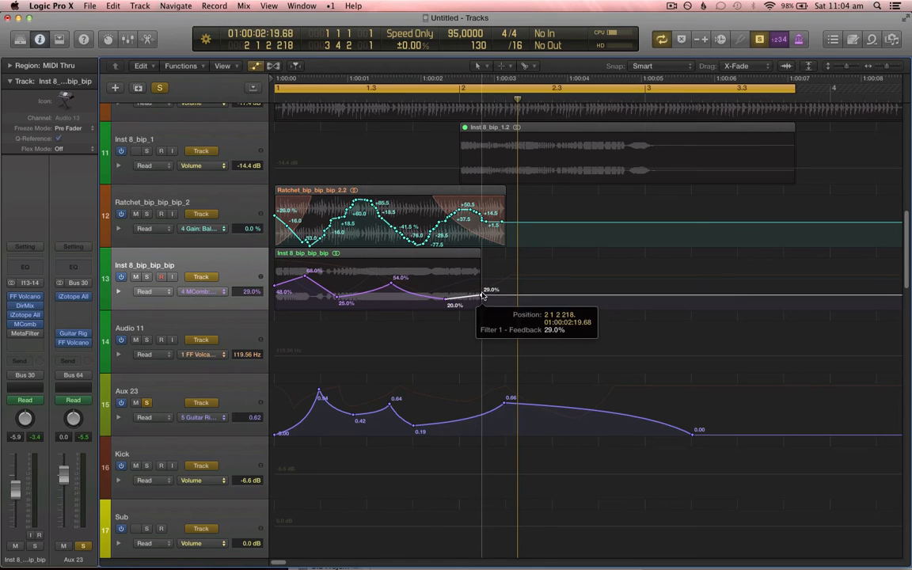
key(t)
click(224, 271)
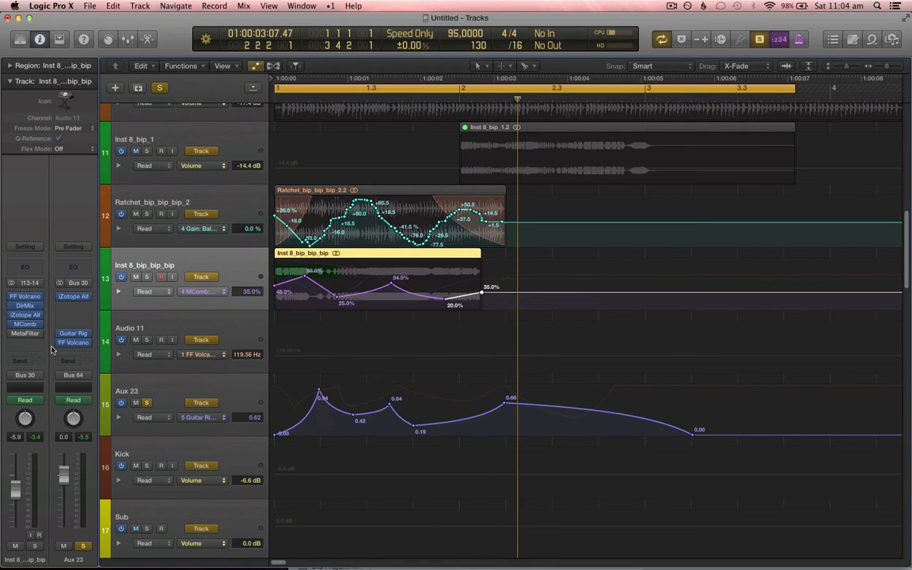
Step: Open MComb, set the channel's automation mode to Latch and record Dry/Wet movements during playback
click(26, 325)
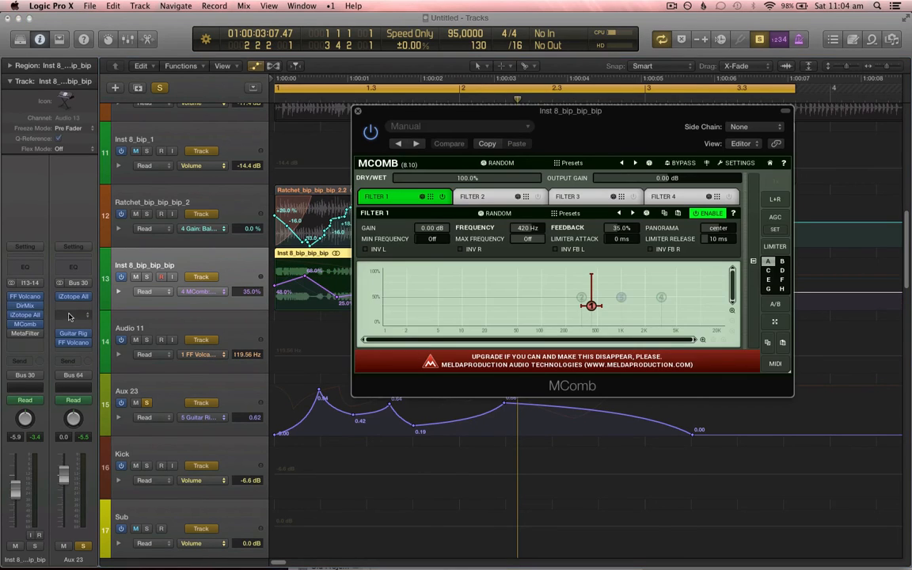
key(super+w)
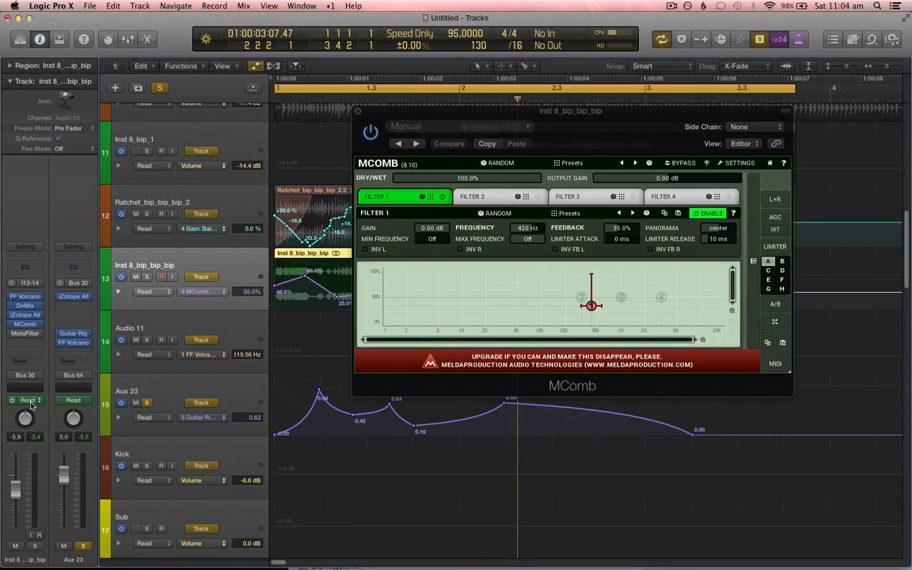
click(32, 403)
click(38, 377)
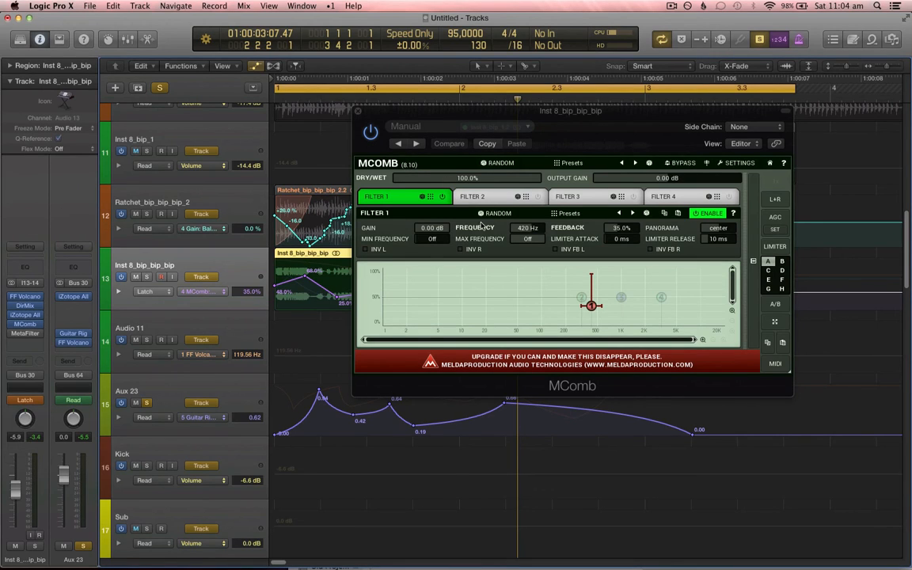
drag(475, 177, 477, 229)
key(space)
key(space)
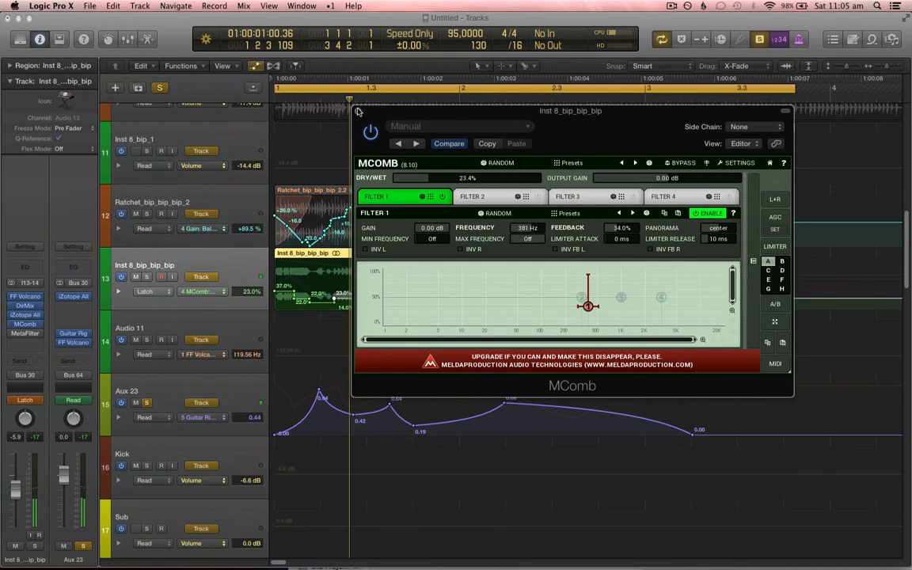
Step: Close MComb and reshape the Dry/Wet automation into a ramp rising from 0% to a peak near the region's first third
click(357, 111)
key(t)
key(Escape)
click(409, 297)
drag(410, 298, 410, 271)
drag(354, 293, 263, 320)
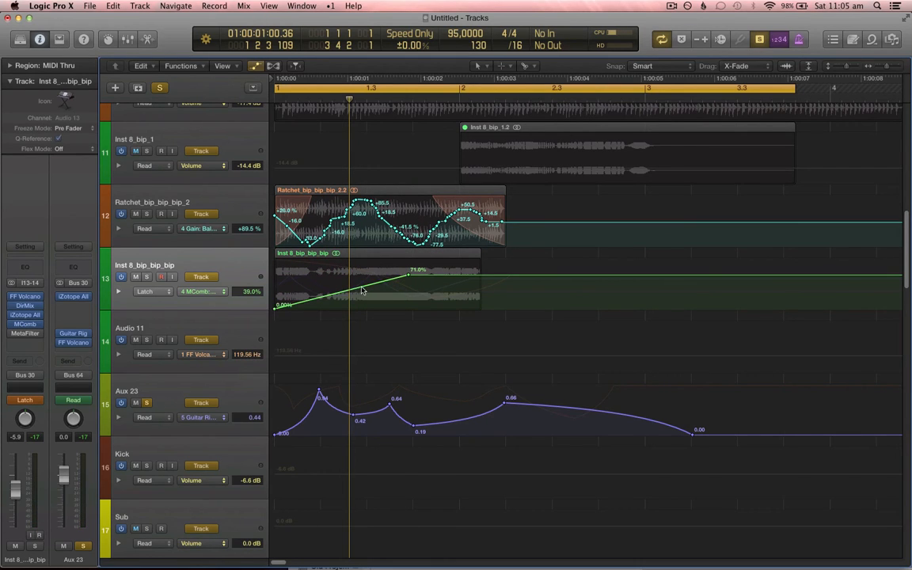
drag(409, 277, 469, 301)
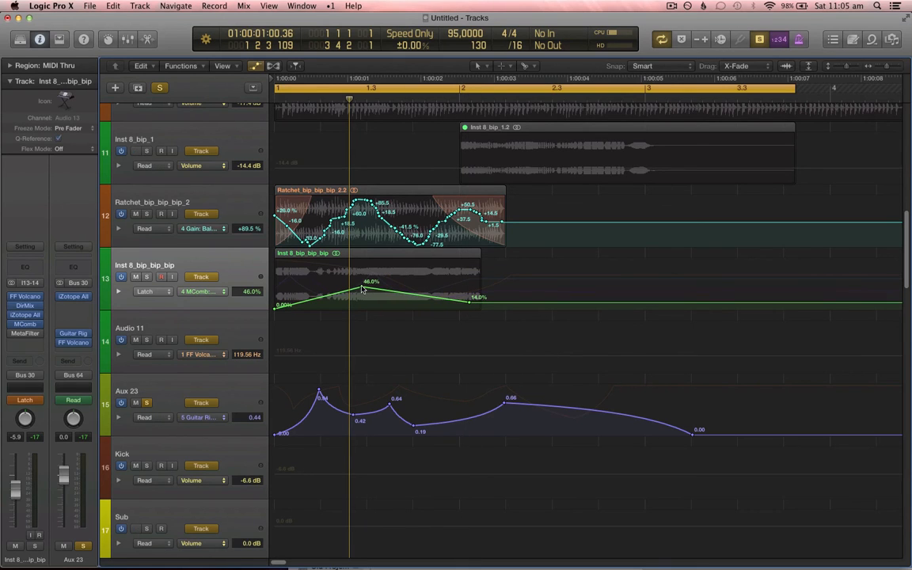
drag(362, 290, 362, 262)
Step: Add Dry/Wet points after the peak and bend the segments into curves dipping to about 5% and rising to 77%
key(t)
click(333, 293)
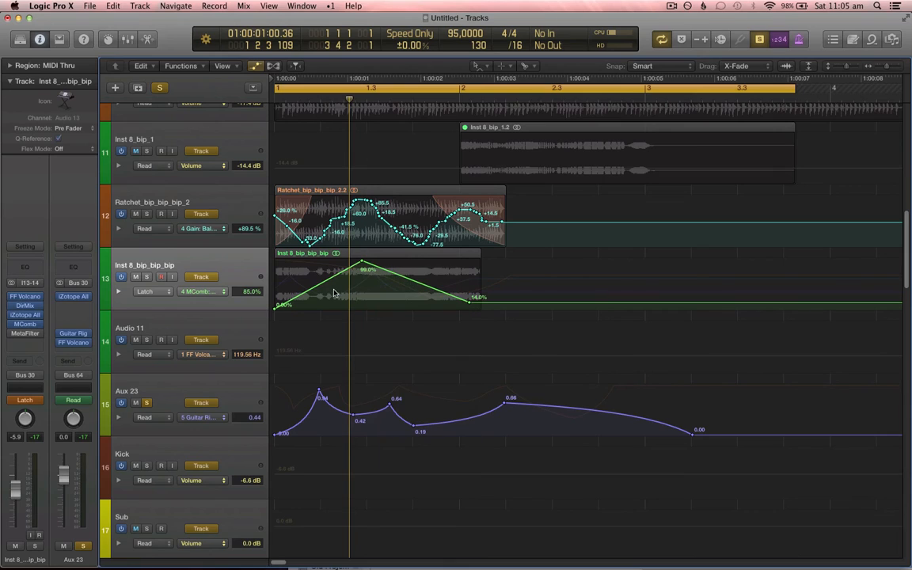
drag(333, 293, 340, 313)
drag(417, 285, 402, 299)
key(t)
click(432, 303)
click(401, 286)
drag(470, 302, 427, 306)
key(t)
click(473, 292)
key(t)
click(440, 295)
Step: Return the channel's automation mode to Read and play back the curved Dry/Wet automation
click(24, 400)
click(25, 399)
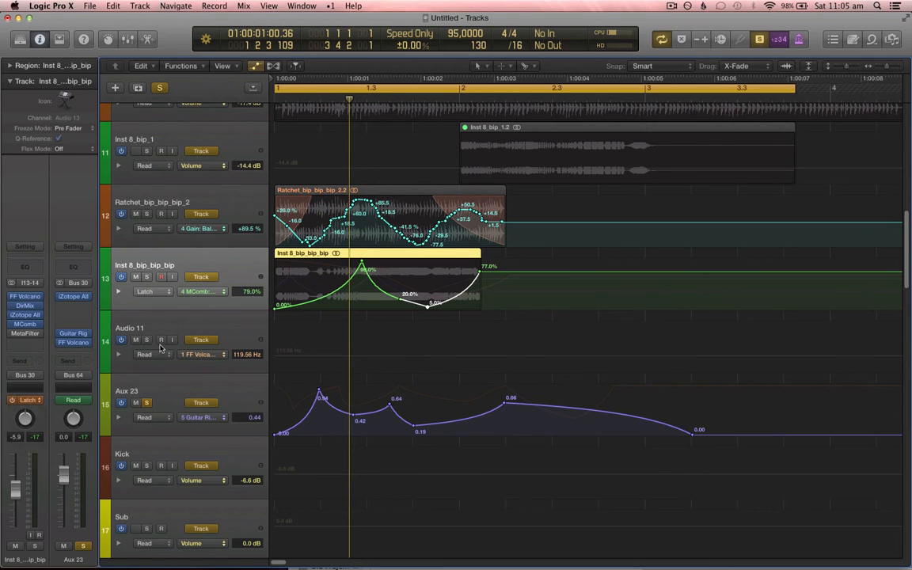
key(space)
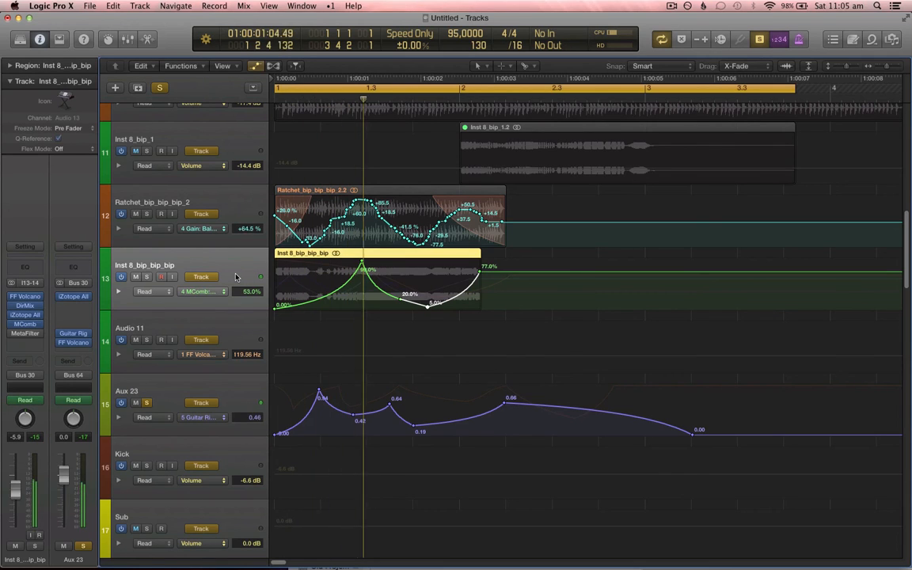
Step: Raise the Dry/Wet automation's low points, starting the curve at about 23% and dipping to about 25%
key(t)
key(t)
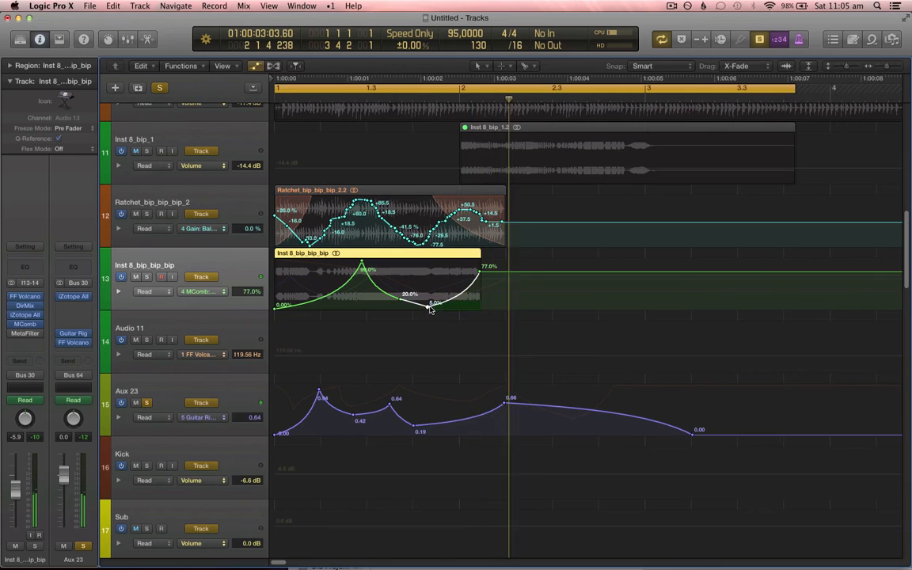
click(430, 307)
drag(430, 307, 406, 296)
drag(276, 306, 279, 298)
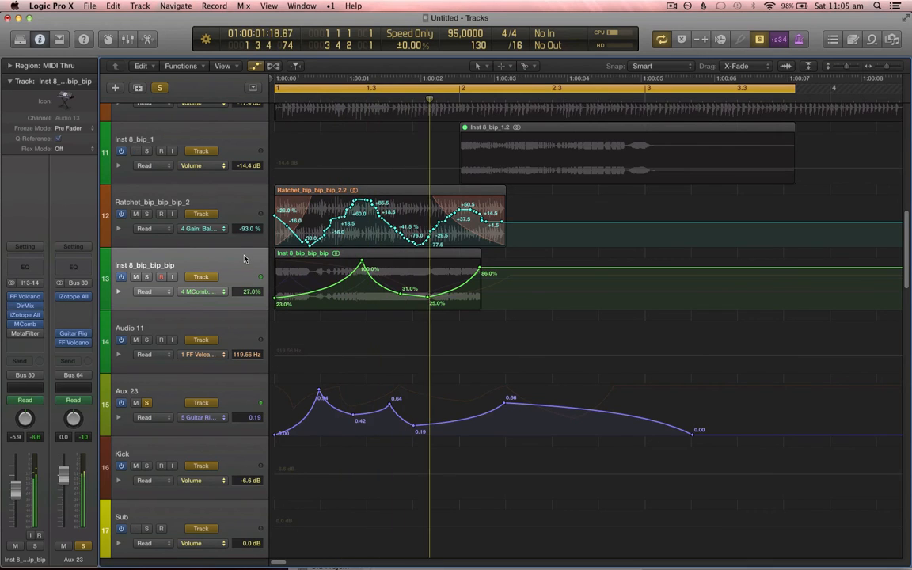
Step: Select Aux 23 and open the Guitar Rig reverb plug-in to inspect it, then close it
key(a)
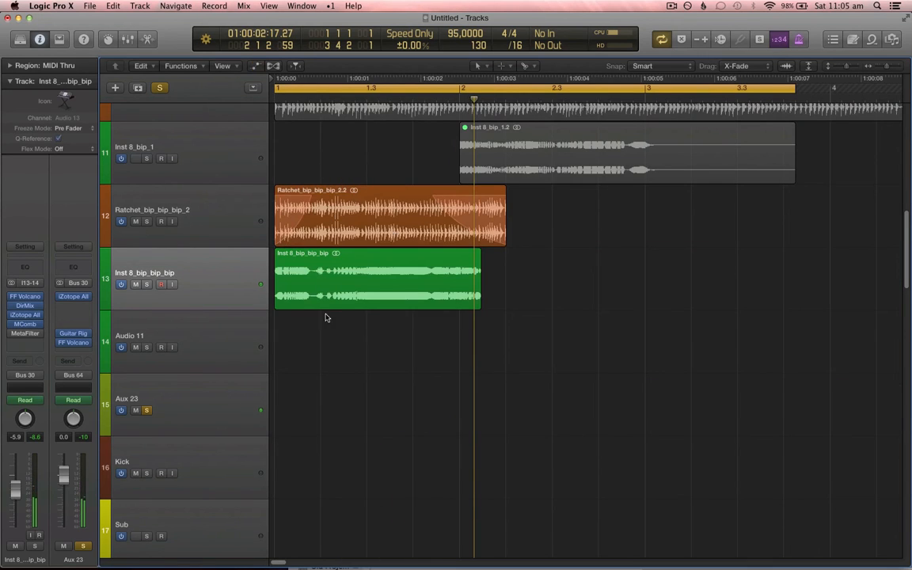
click(234, 408)
key(XF86AudioRaiseVolume)
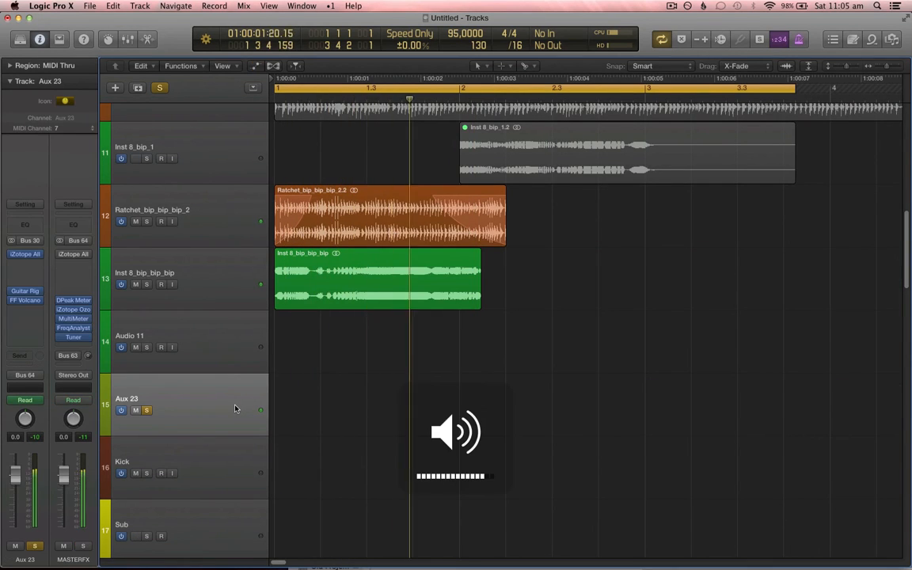
click(229, 342)
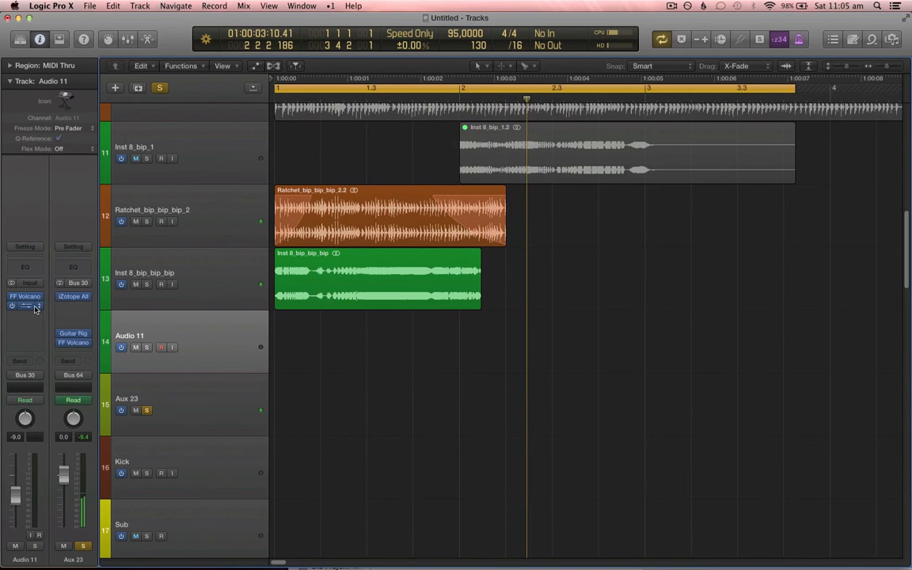
click(207, 388)
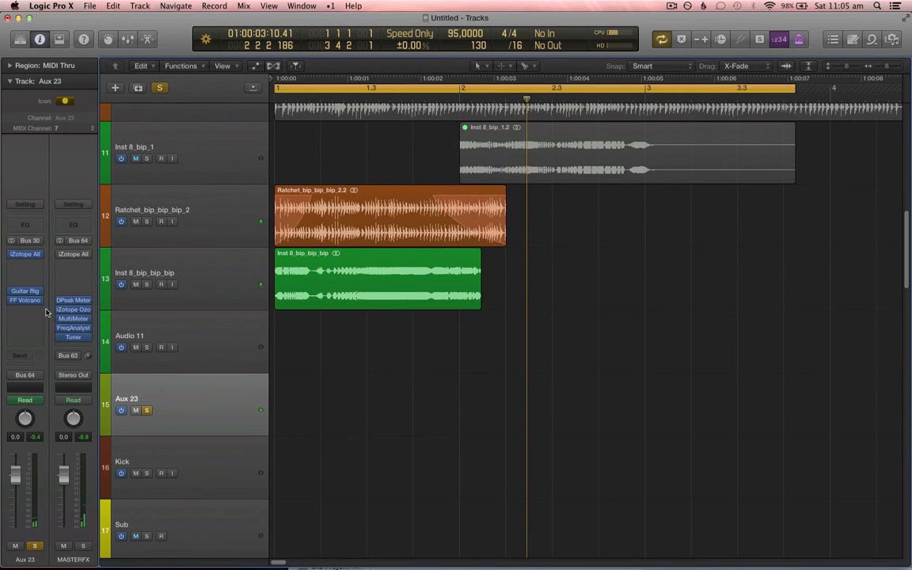
click(24, 291)
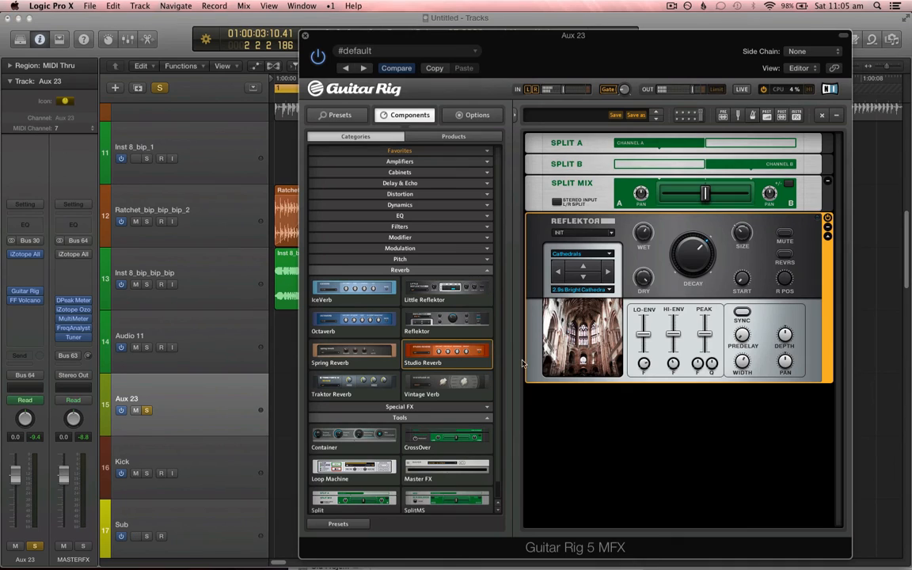
click(305, 37)
Step: Lower the early Guitar Rig Reflektor Wet automation peaks on Aux 23 and raise the main peak to 0.82
key(a)
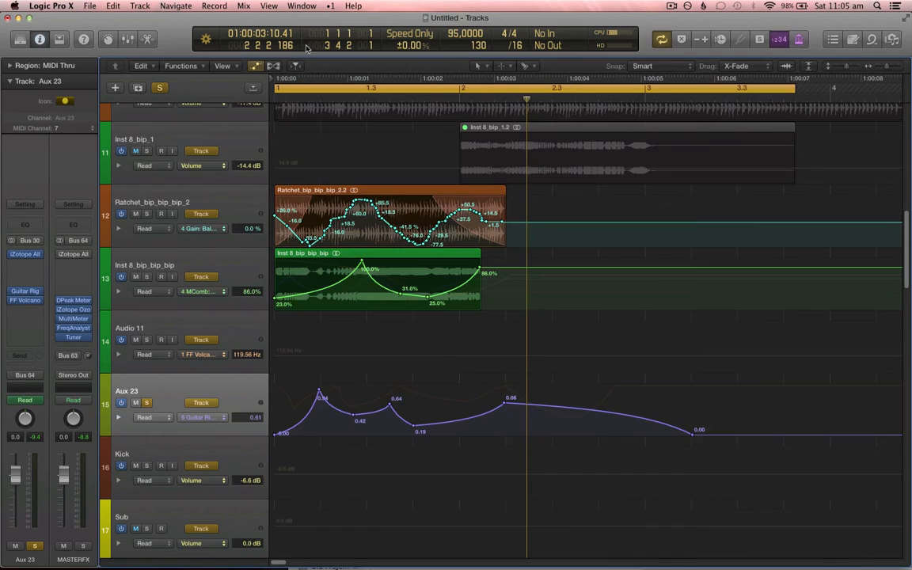
click(209, 418)
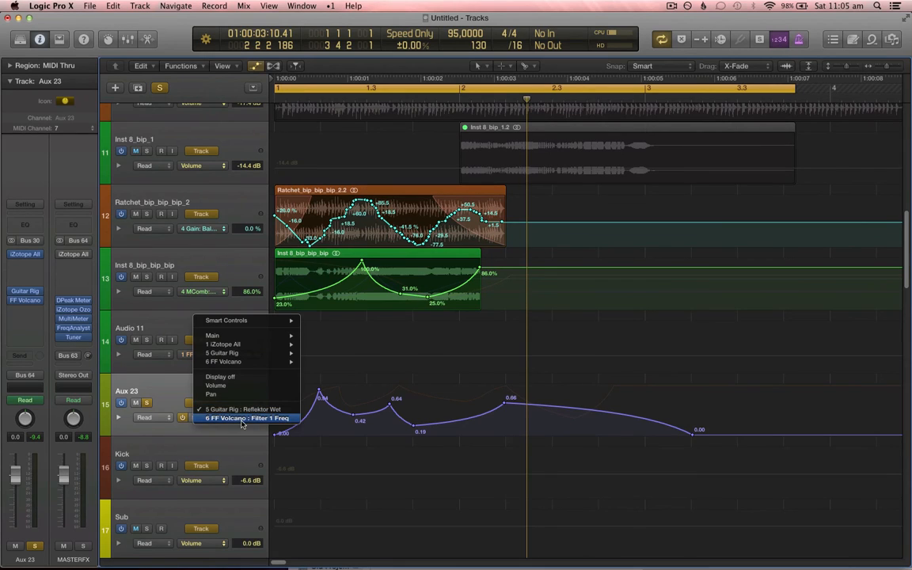
click(239, 409)
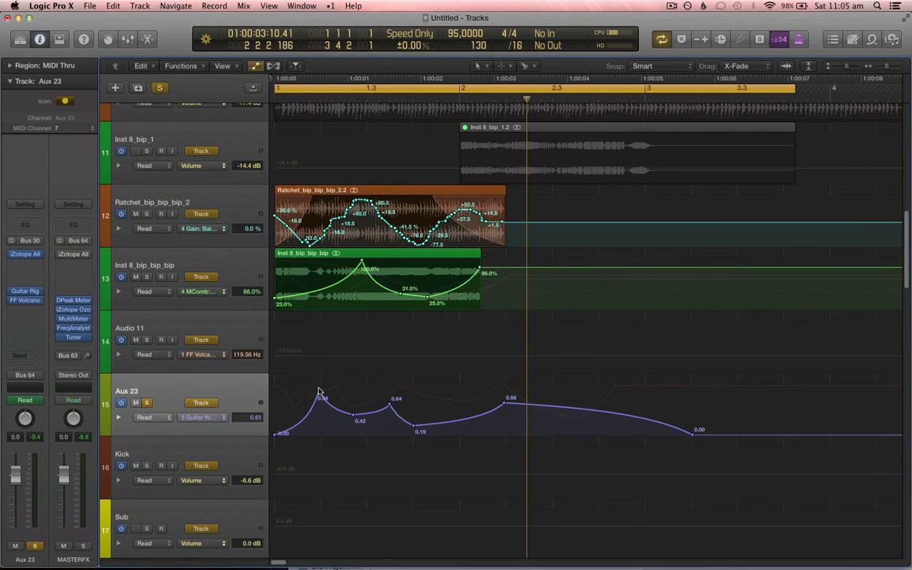
drag(321, 395, 417, 434)
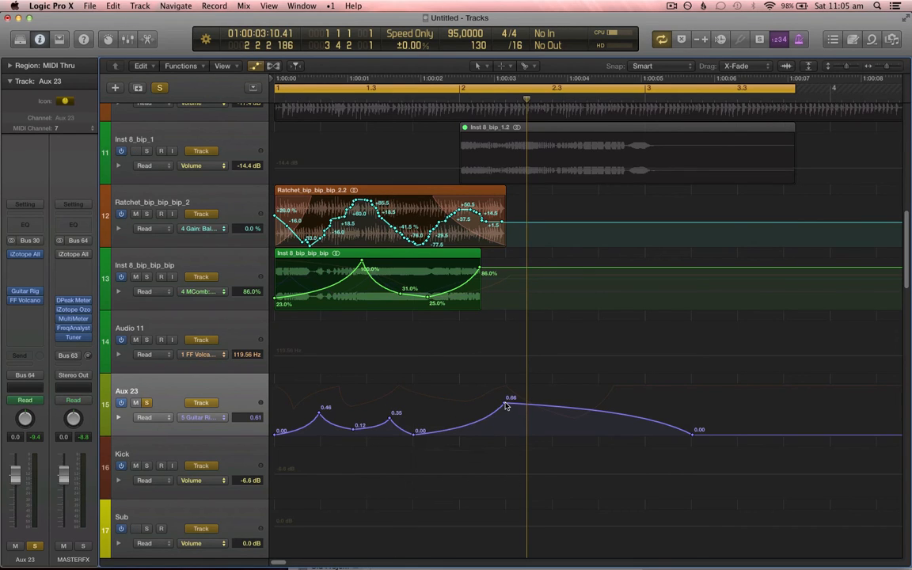
drag(507, 404, 504, 393)
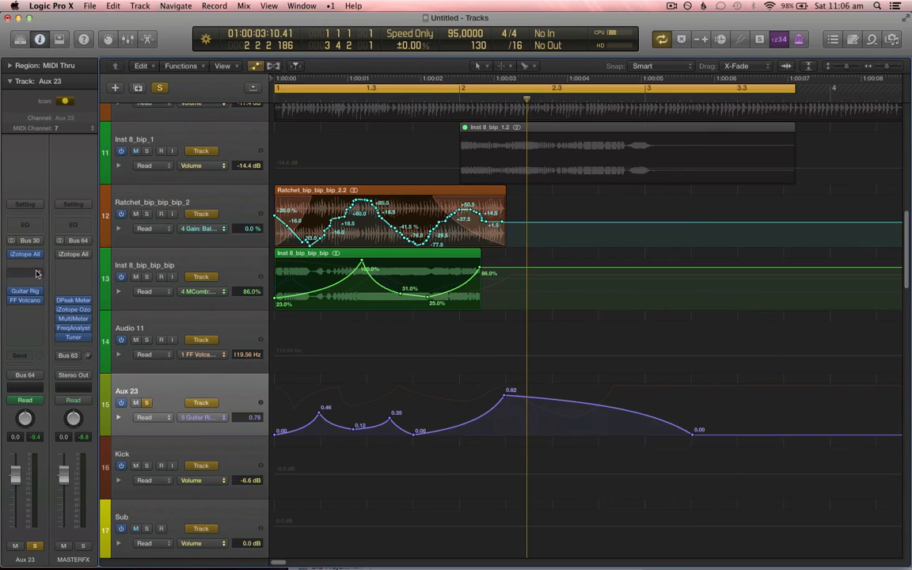
Step: Insert iZotope Alloy 2 on Aux 23, cut EQ band 4 to 440 Hz at -4.3 dB and move band 8 lower
click(40, 319)
mouse_move(36, 449)
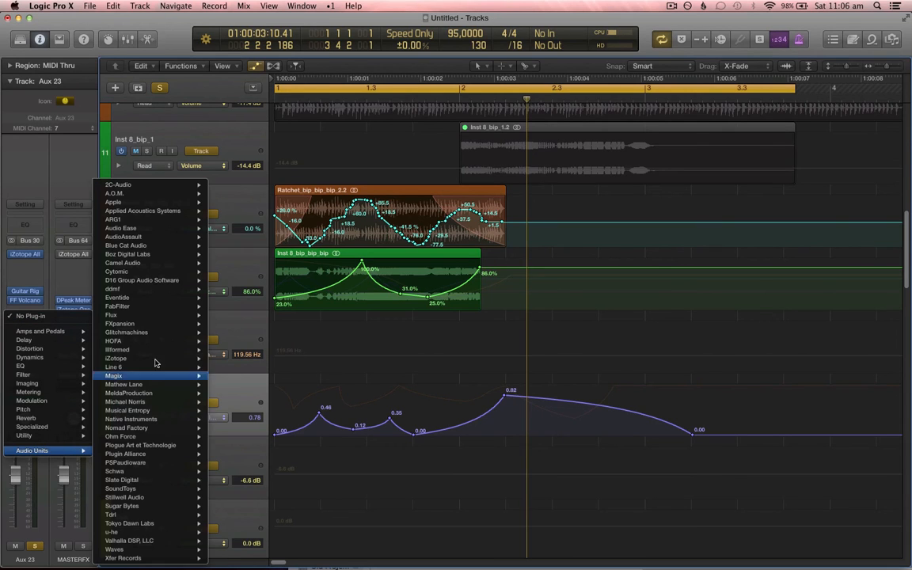
mouse_move(159, 361)
mouse_move(305, 361)
click(354, 361)
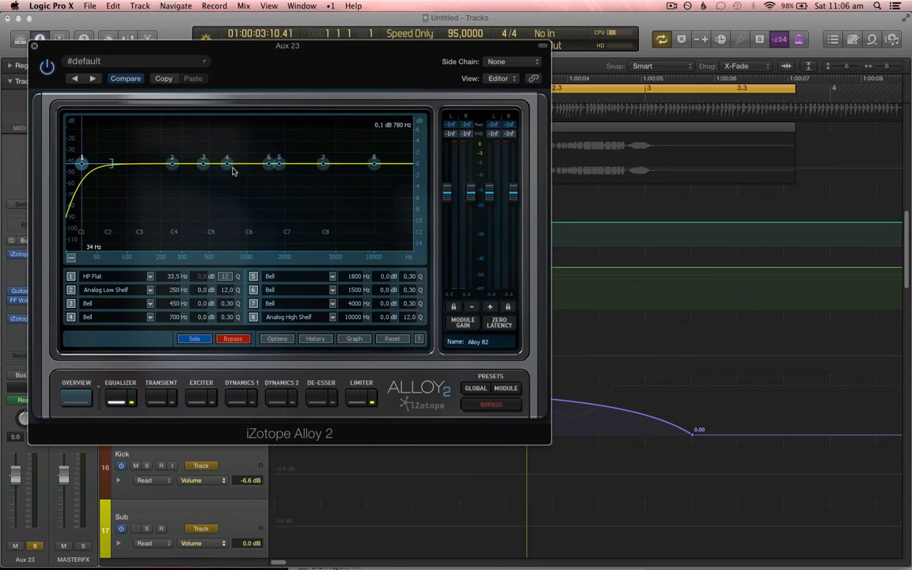
drag(228, 163, 201, 194)
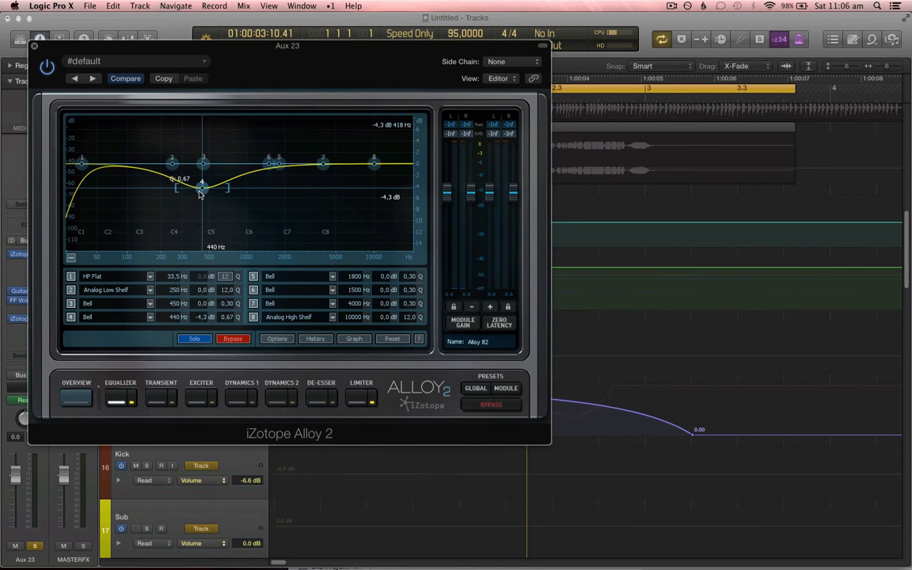
drag(375, 166, 298, 142)
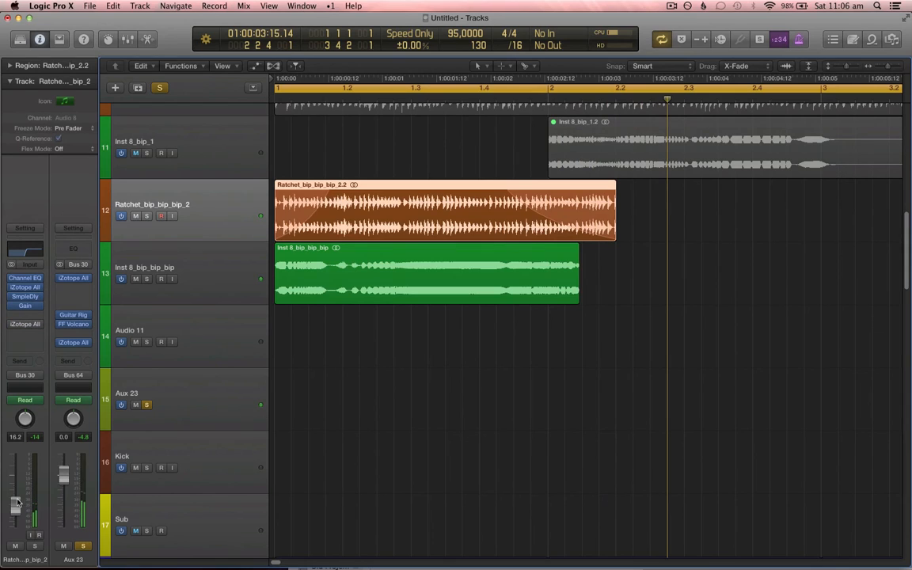
Step: Lower the Ratchet_bip_bip_bip_2 channel fader slightly and play back the arrangement
drag(17, 502, 17, 500)
key(space)
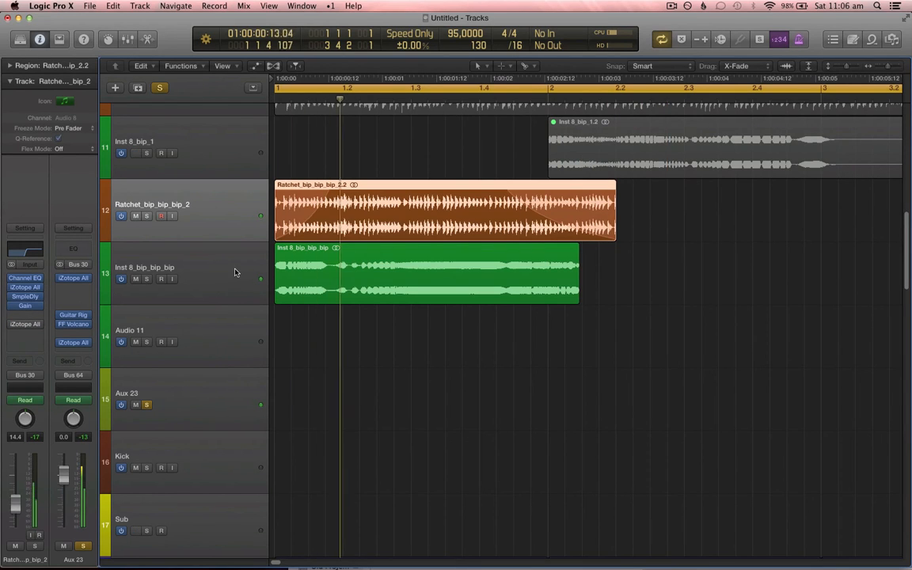
Step: Reshape the start of Inst 8_bip_bip_bip's MComb Dry/wet automation into a rise from 0% through about 57%, then hide automation
click(234, 273)
key(a)
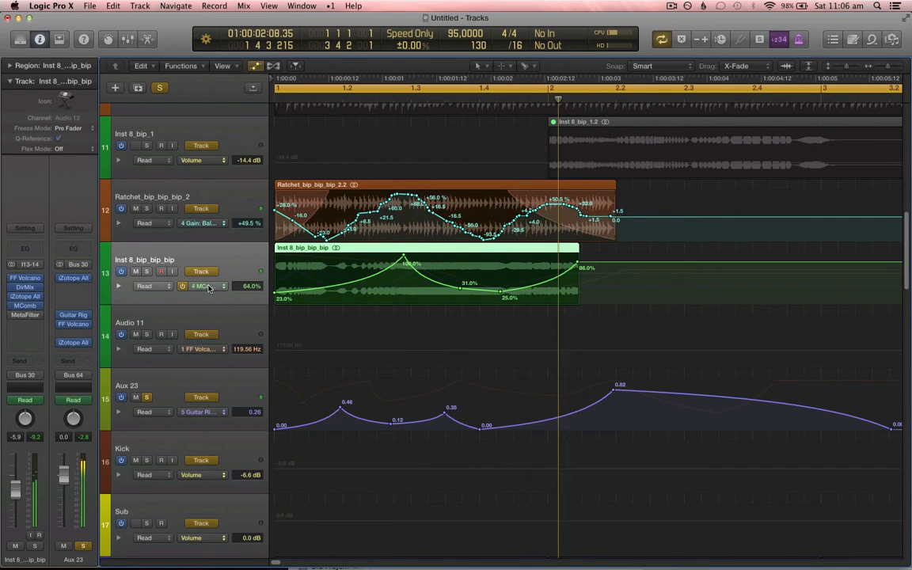
click(208, 288)
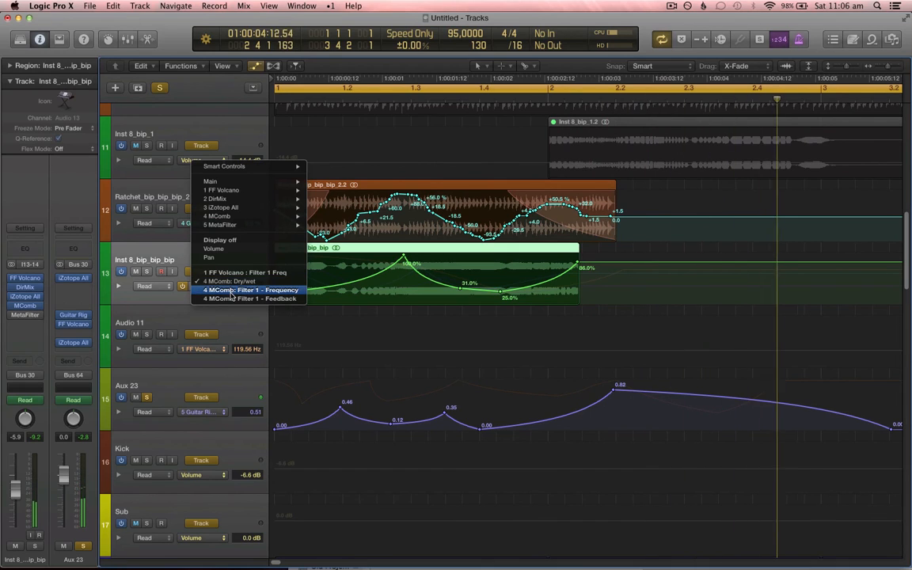
click(168, 267)
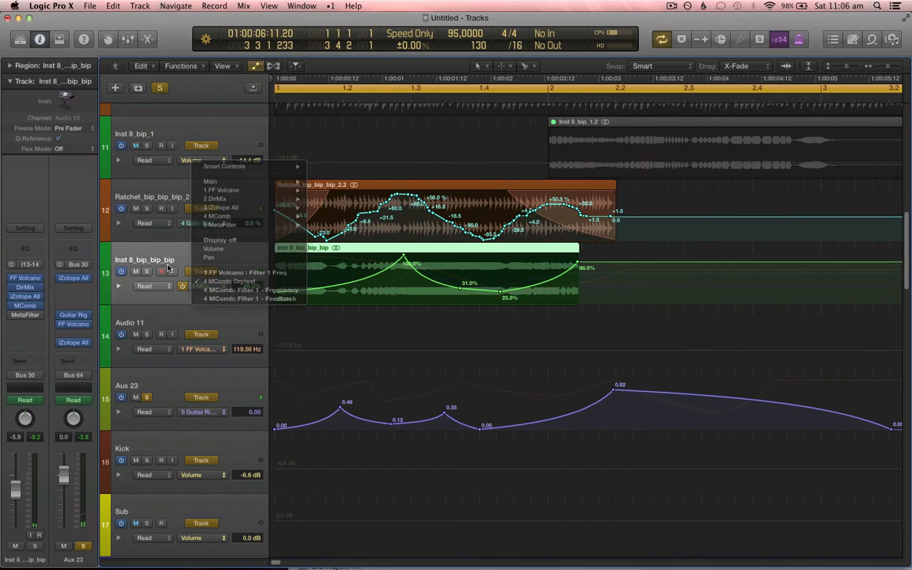
key(space)
click(319, 288)
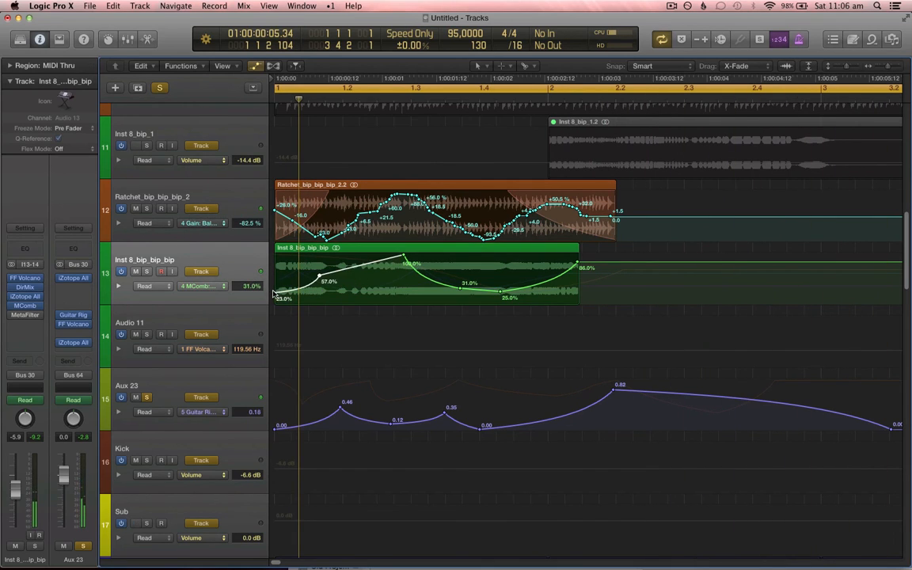
drag(275, 294, 275, 303)
key(space)
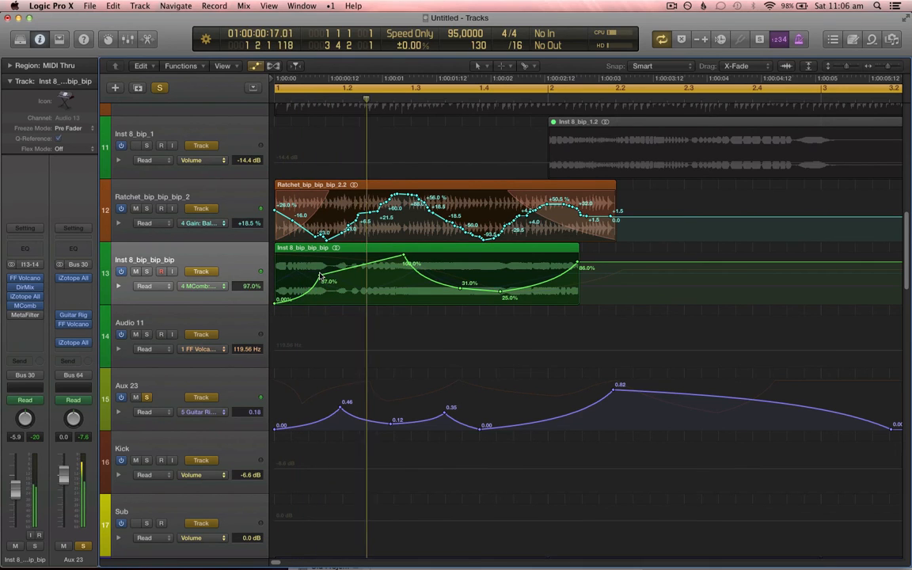
drag(320, 276, 332, 320)
key(a)
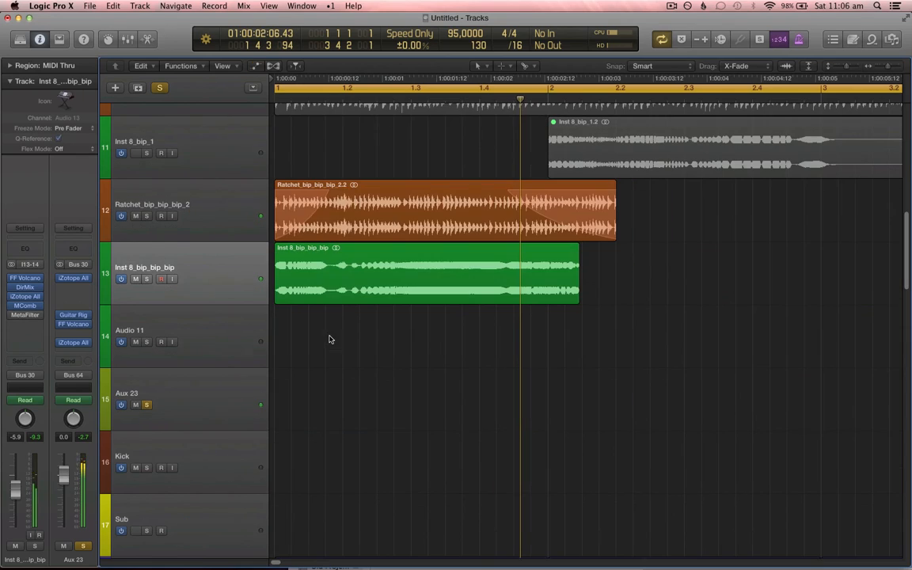
Step: Rename the Aux 23 track as Combined Sound
click(222, 417)
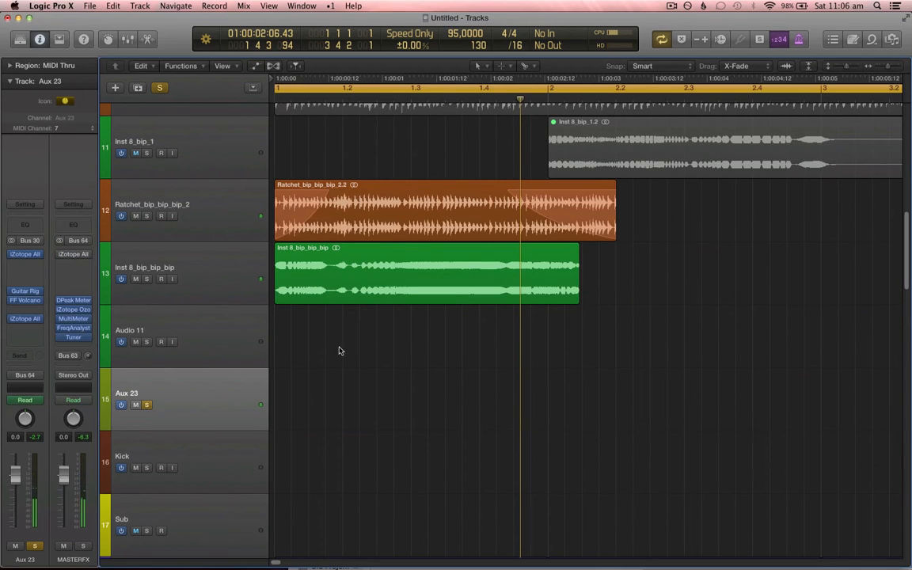
click(30, 375)
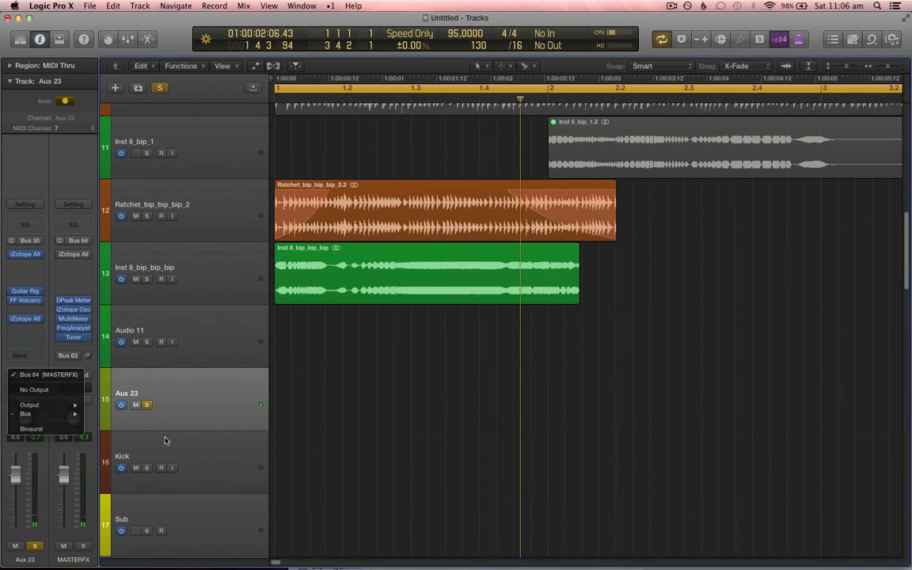
click(150, 396)
double_click(126, 393)
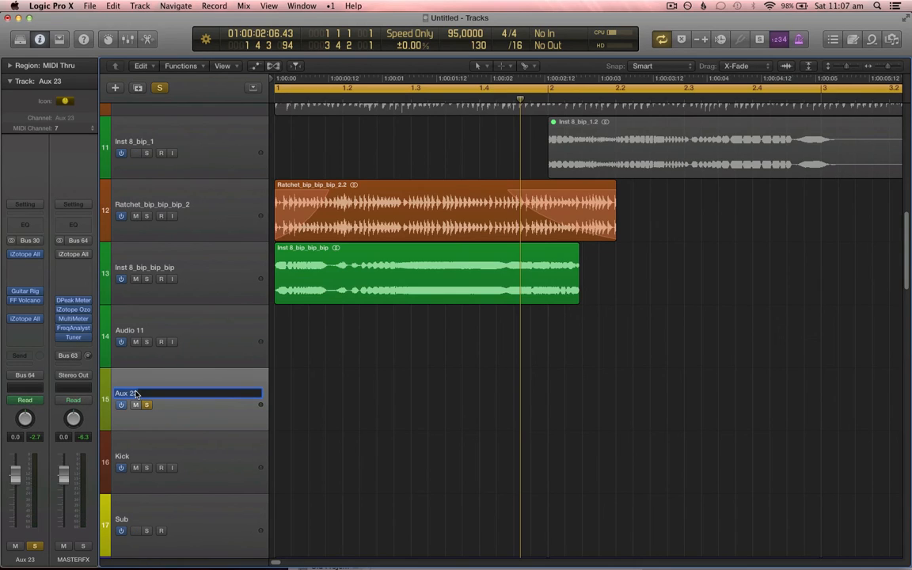
text(Combined So)
key(BackSpace)
text(Sound)
key(Return)
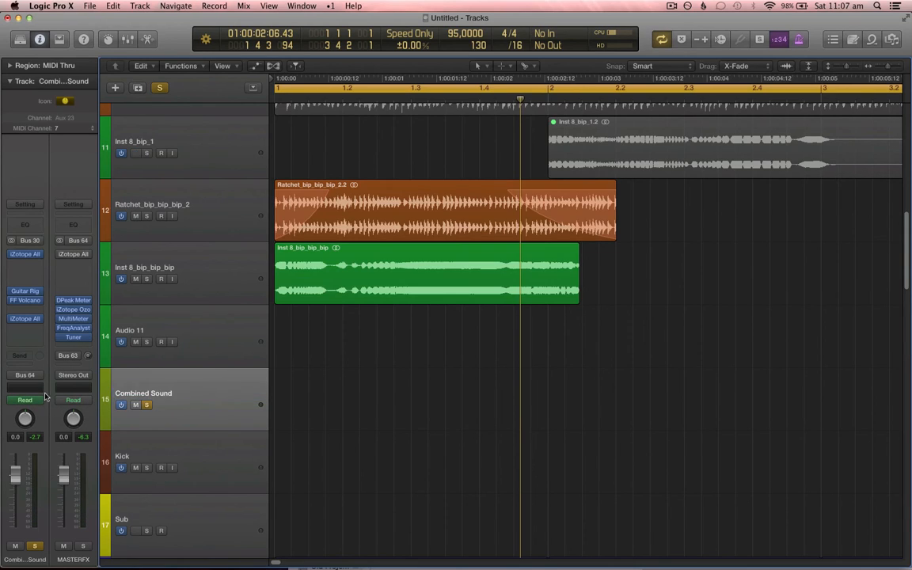
Step: Route Combined Sound's output to Bus 31 and add the resulting Aux 24 channel as a track
click(34, 376)
mouse_move(46, 415)
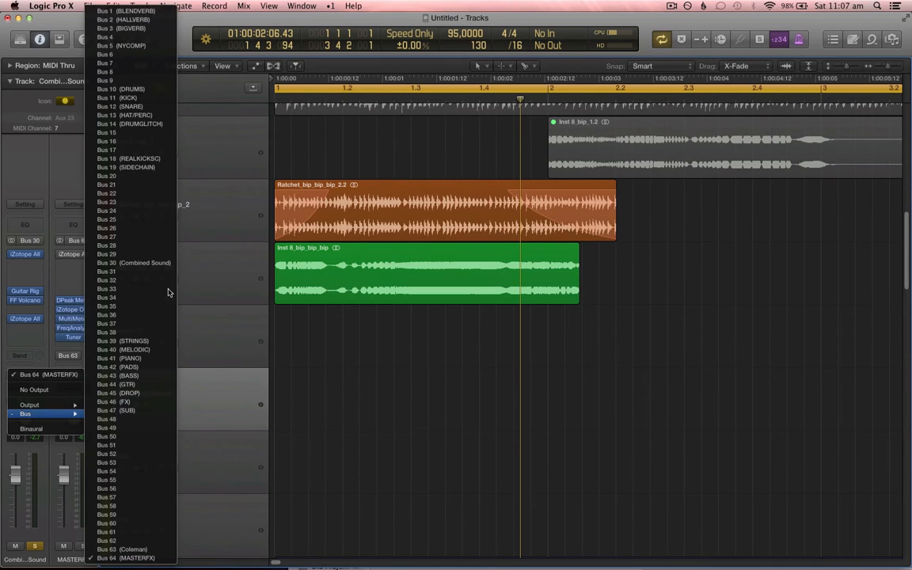
click(149, 272)
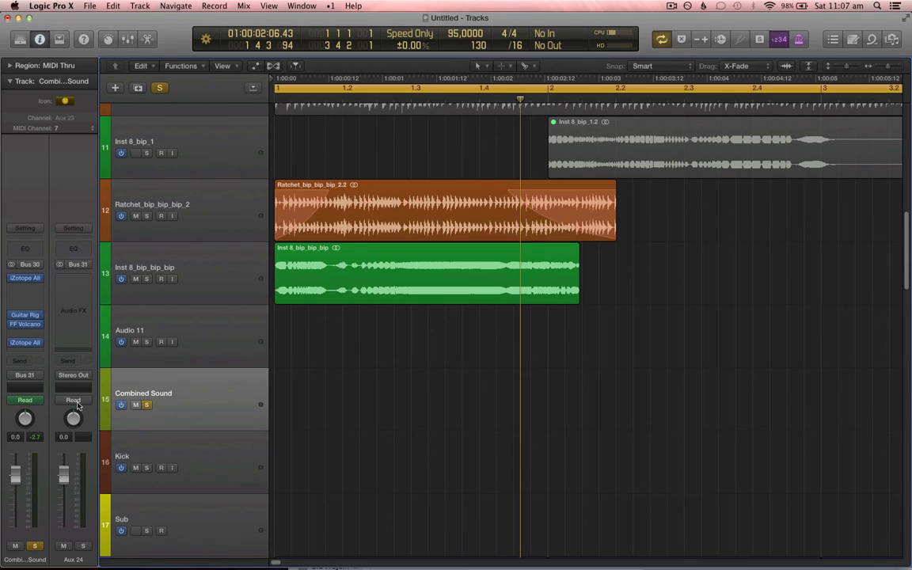
right_click(85, 196)
click(101, 205)
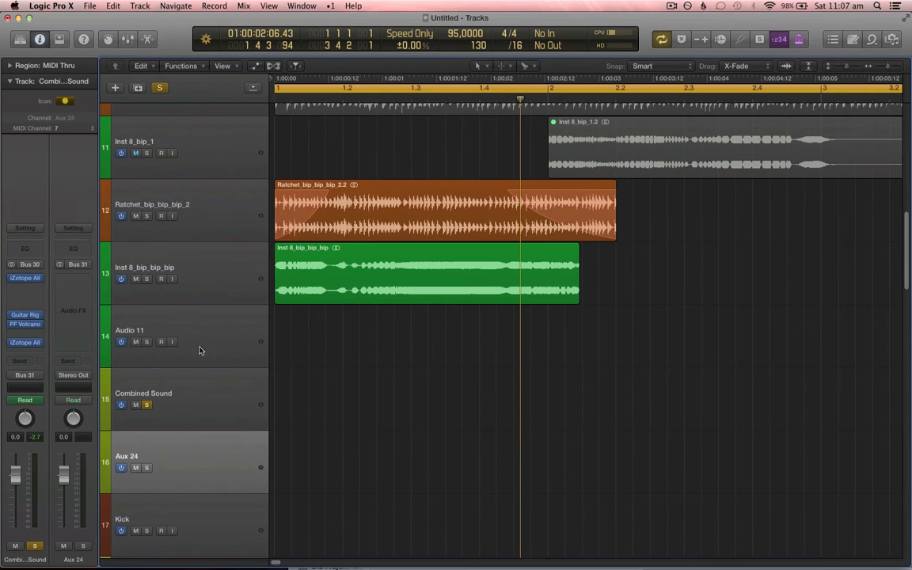
Step: Delete the empty Audio 11 track
click(217, 200)
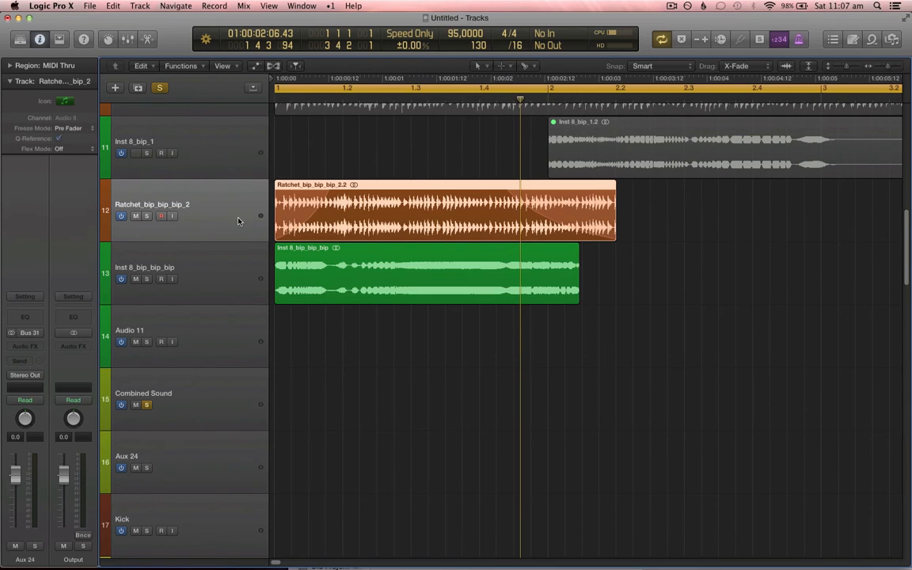
shift+click(210, 250)
click(237, 349)
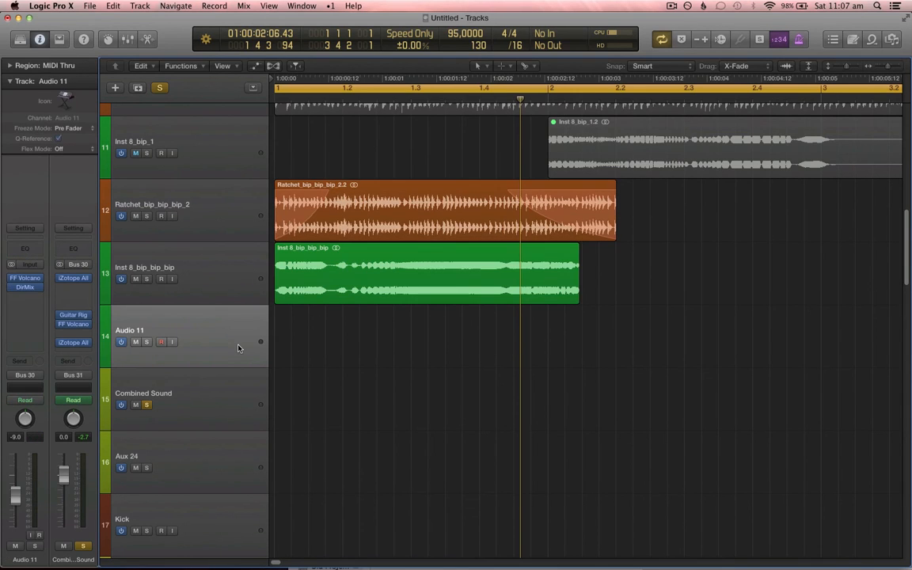
key(super+BackSpace)
Step: Unsolo the Combined Sound track
click(227, 277)
shift+click(226, 215)
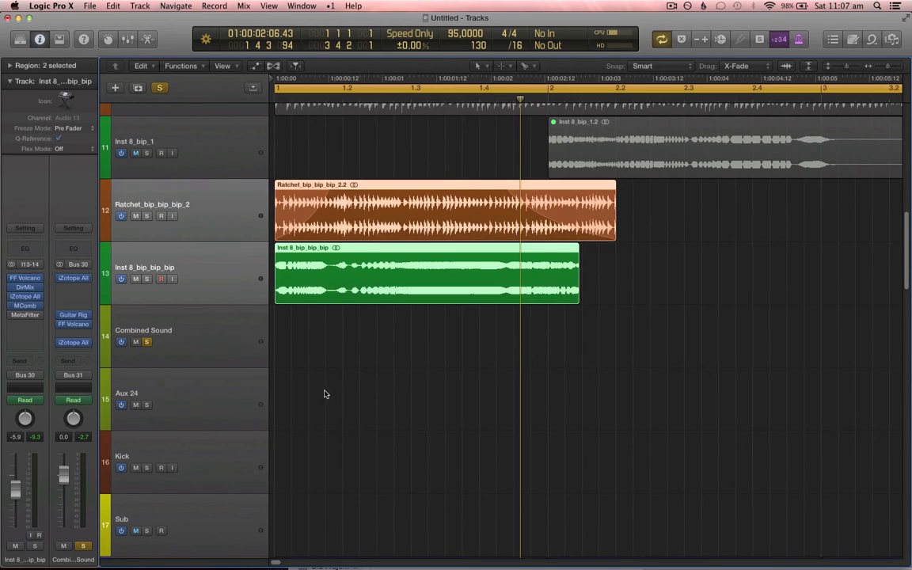
click(207, 345)
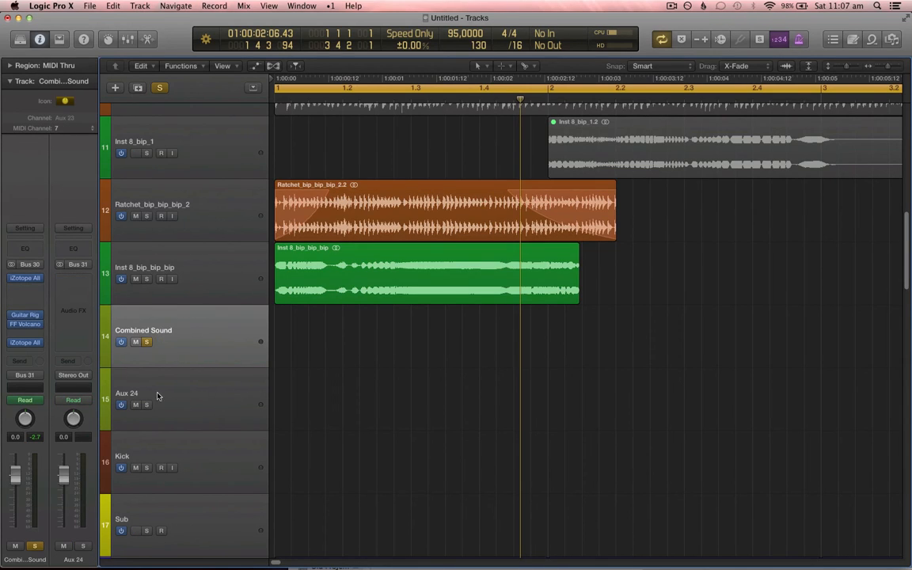
click(200, 409)
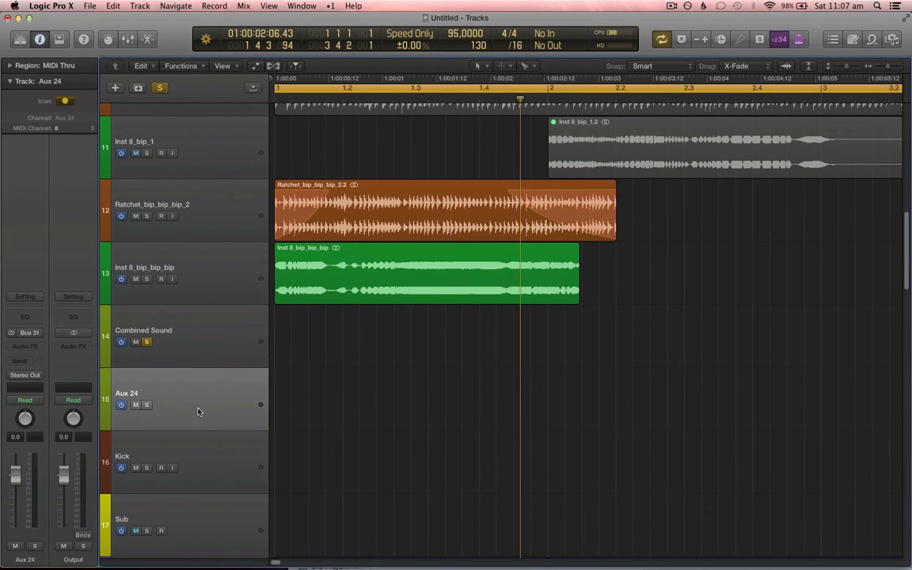
click(146, 342)
Step: Set Aux 24's output to No Output and play back
click(32, 378)
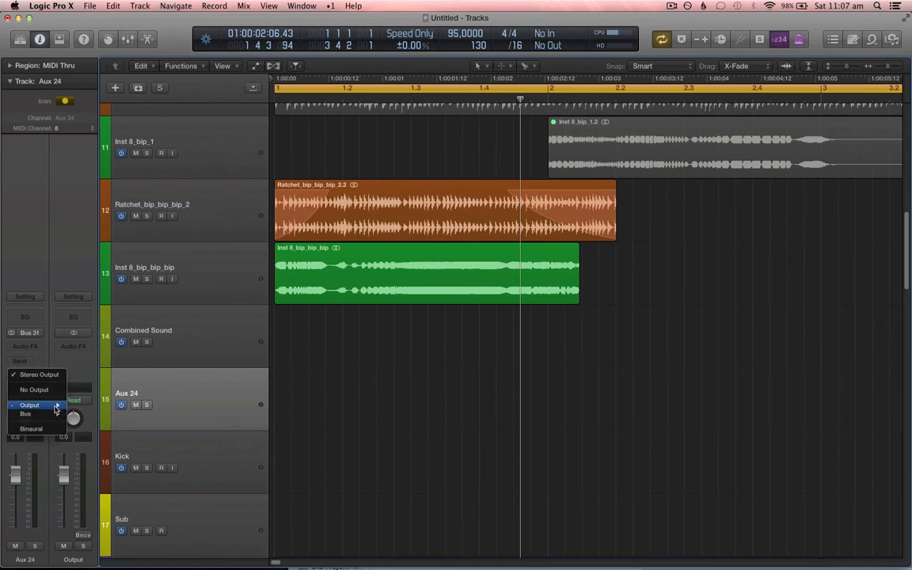
click(22, 337)
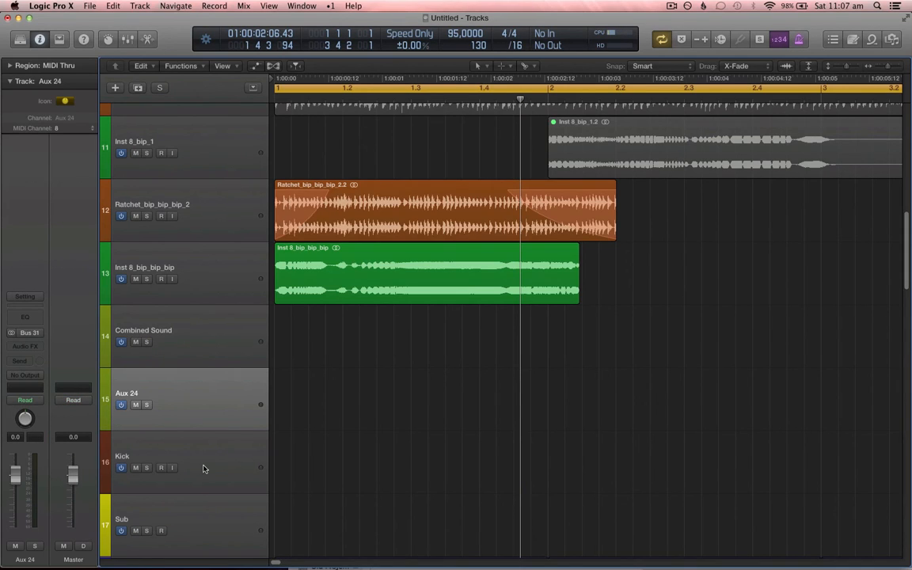
key(space)
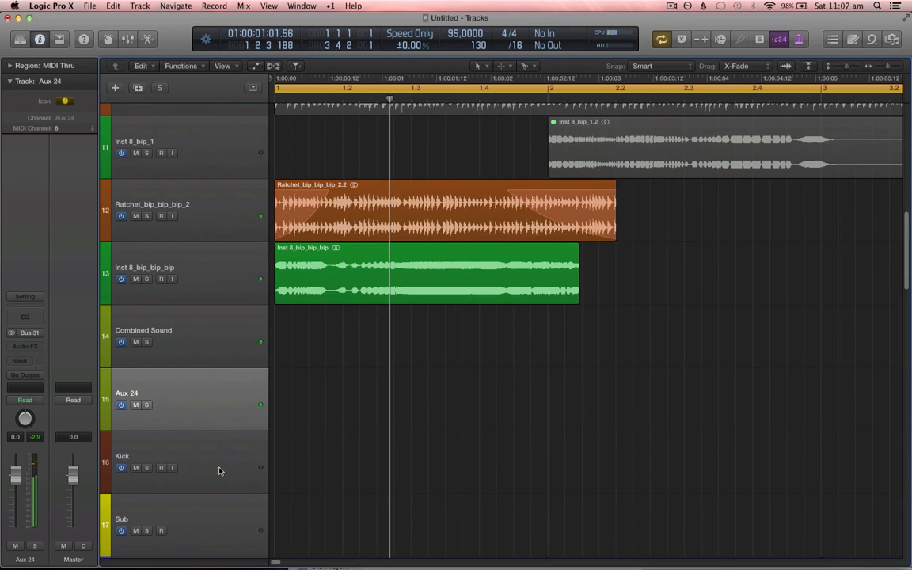
Step: Create one new audio track
click(115, 87)
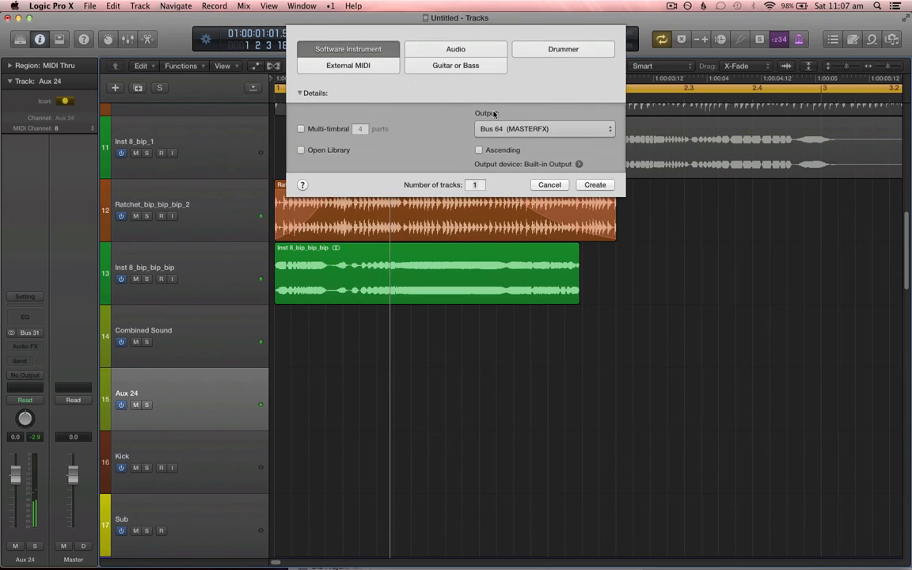
click(463, 50)
key(Return)
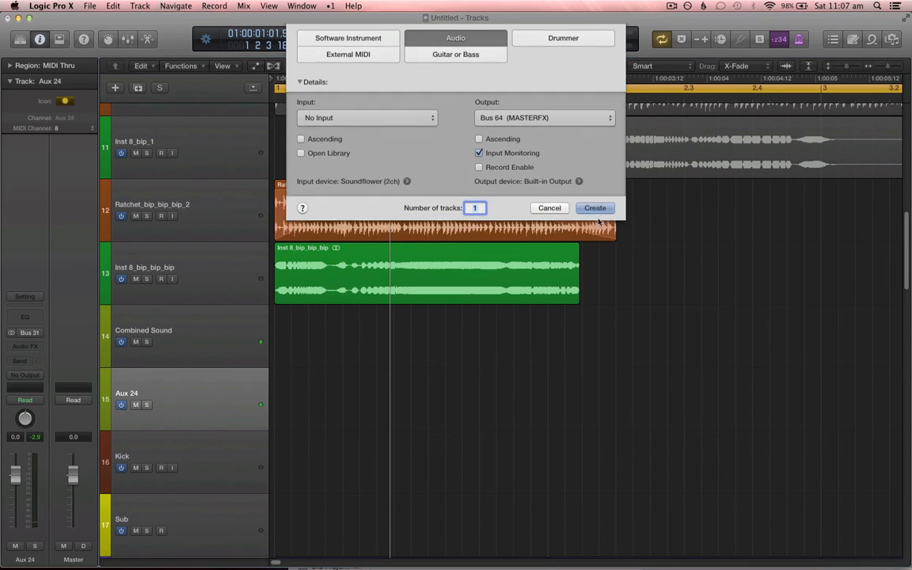
Step: Solo the new Audio 9 track and set its input to Bus 31
click(146, 468)
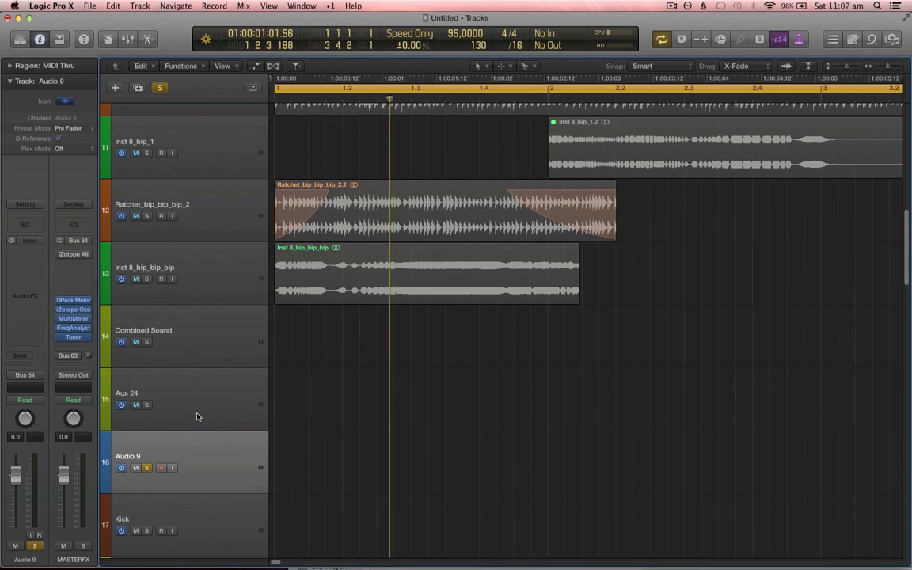
click(190, 399)
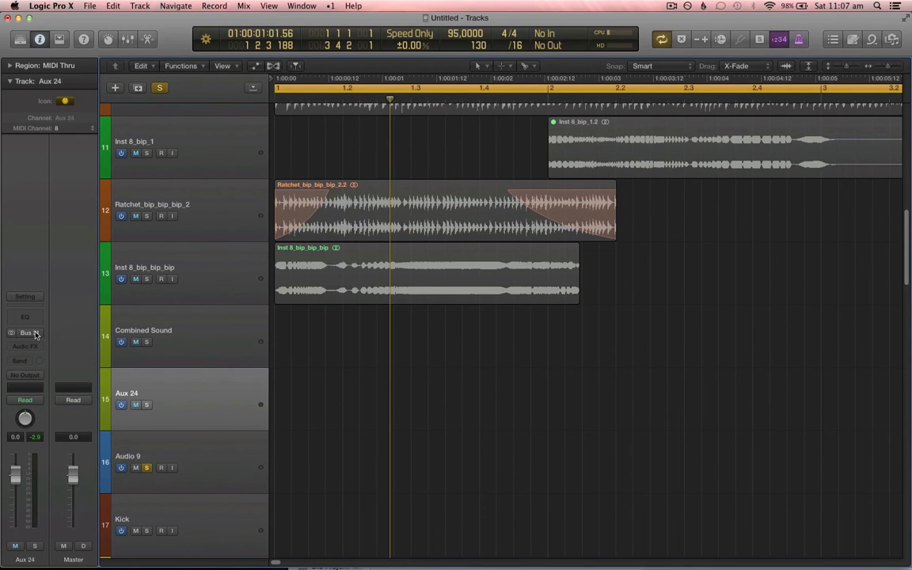
click(206, 464)
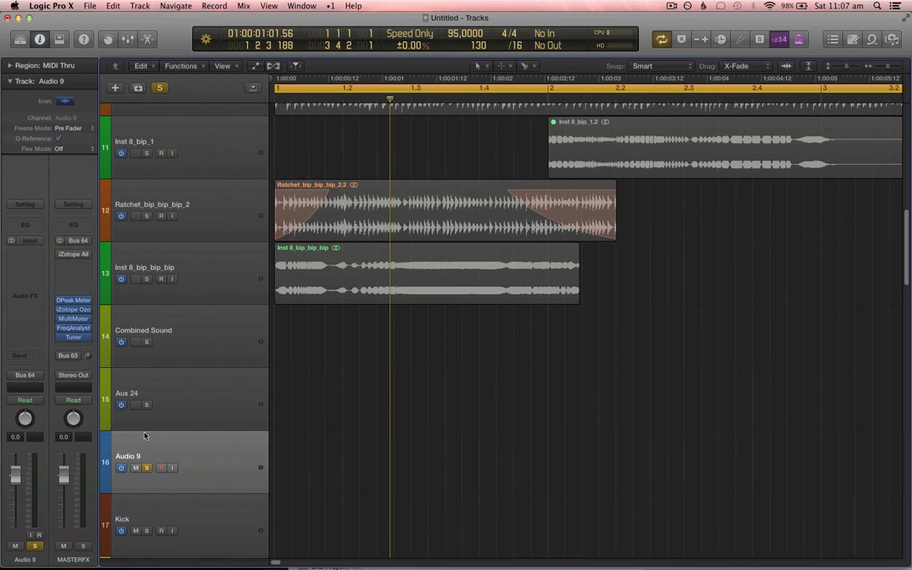
click(34, 237)
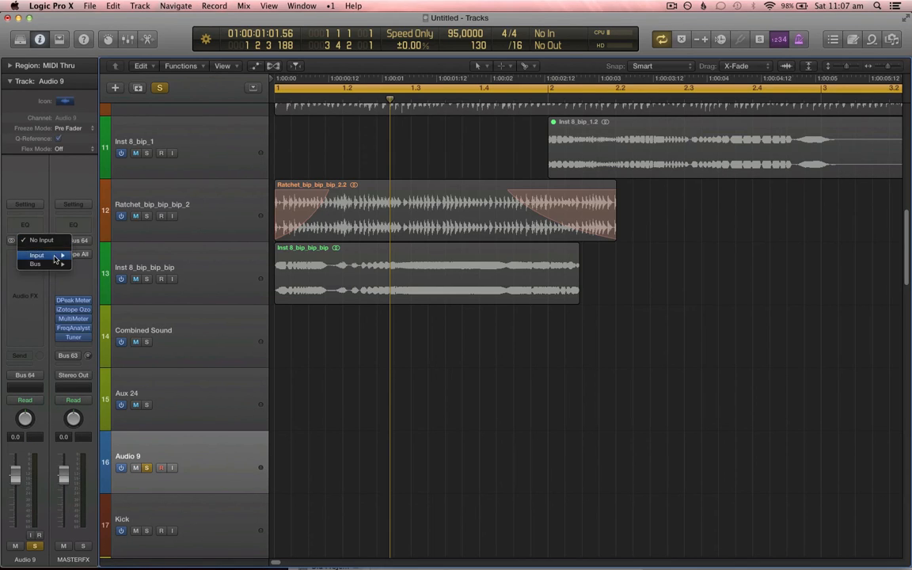
mouse_move(44, 263)
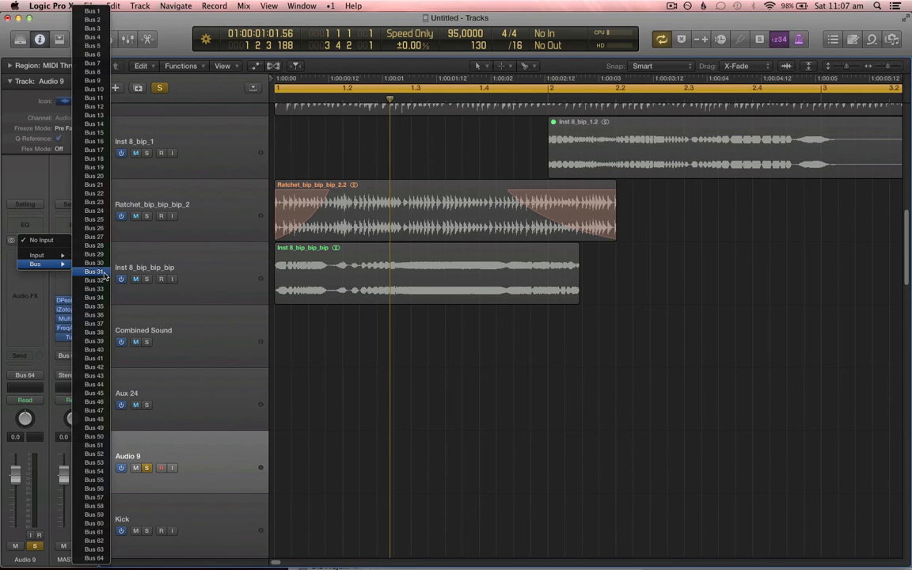
click(94, 272)
Step: Enable input monitoring and record-enable on Audio 9, toggling cycle mode off and on
click(173, 468)
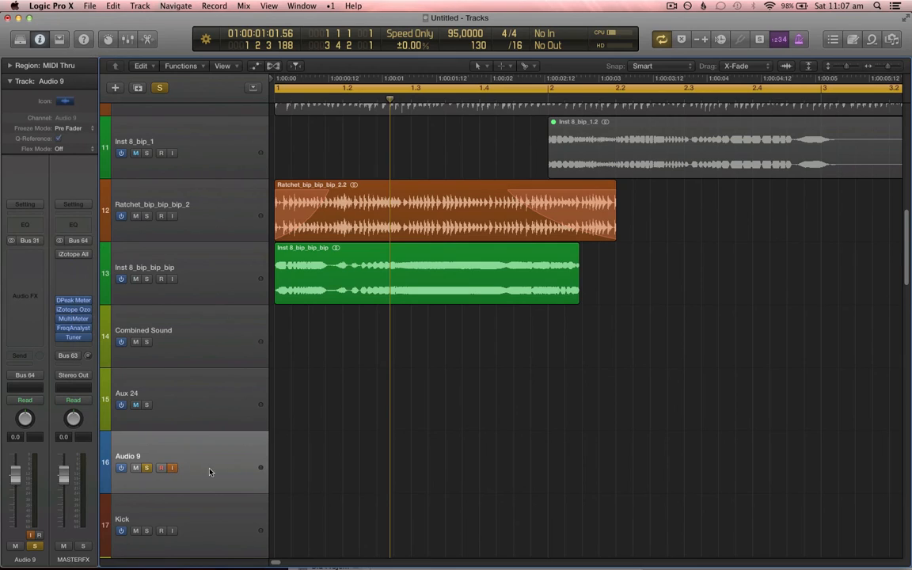
key(c)
click(162, 468)
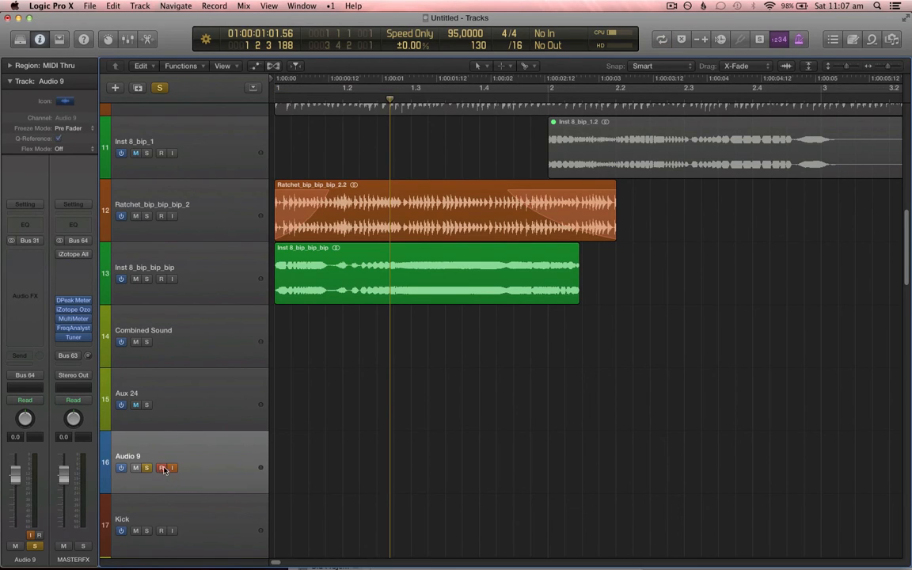
key(c)
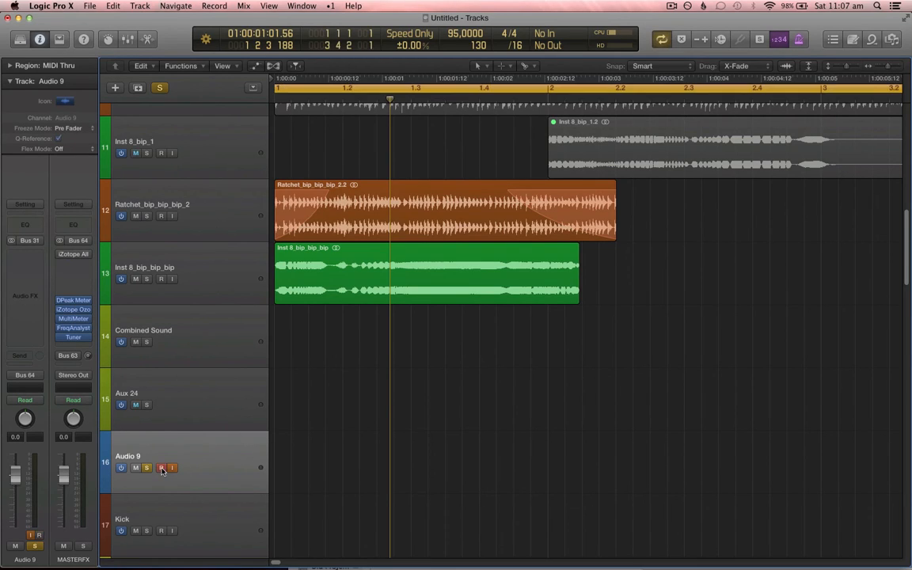
Step: Play back to monitor Audio 9, turning cycle mode off and disarming its record-enable
key(XF86AudioRaiseVolume)
key(XF86AudioRaiseVolume)
key(XF86AudioRaiseVolume)
key(space)
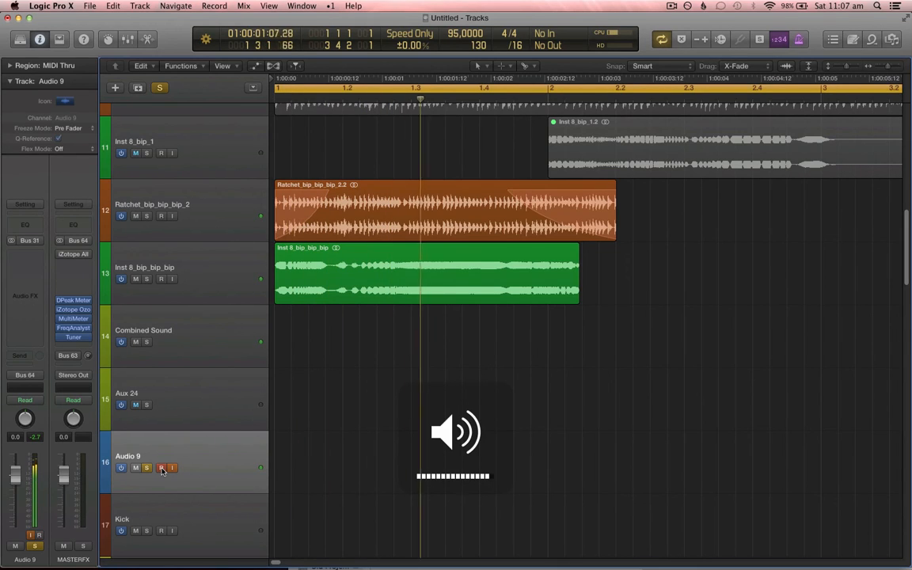
key(c)
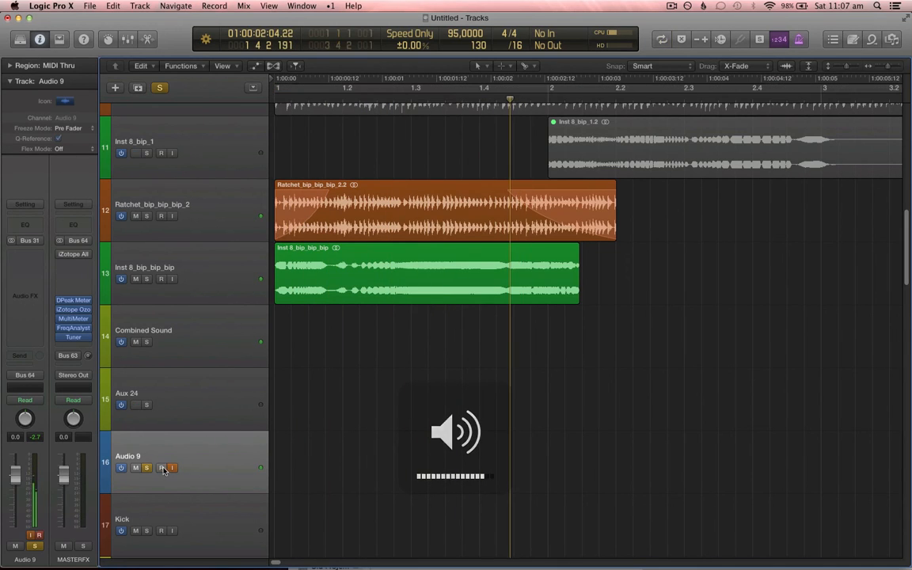
click(161, 468)
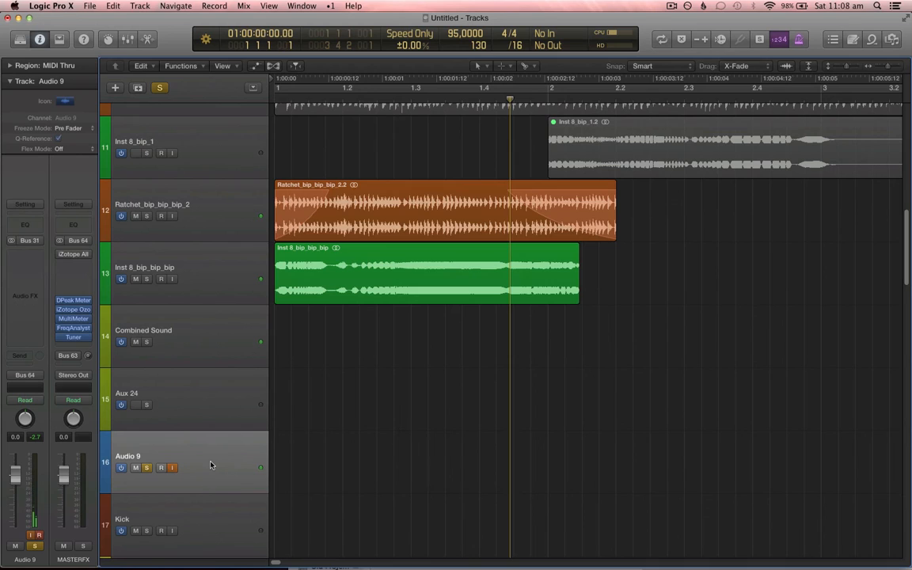
Step: Record the Bus 31 signal onto Audio 9 from the start of the project and stop recording
key(Return)
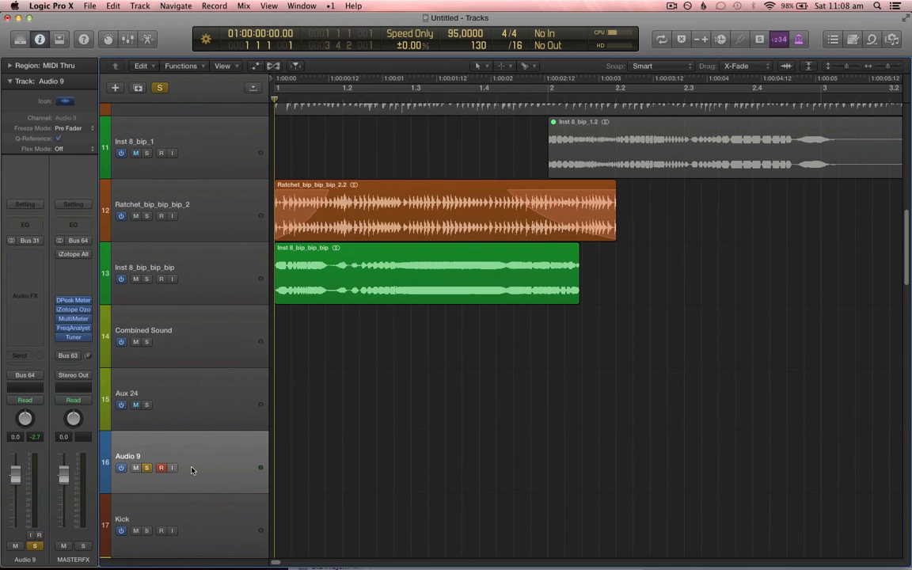
key(XF86AudioLowerVolume)
key(XF86AudioLowerVolume)
scroll(488, 301, down, 1)
scroll(488, 301, down, 1)
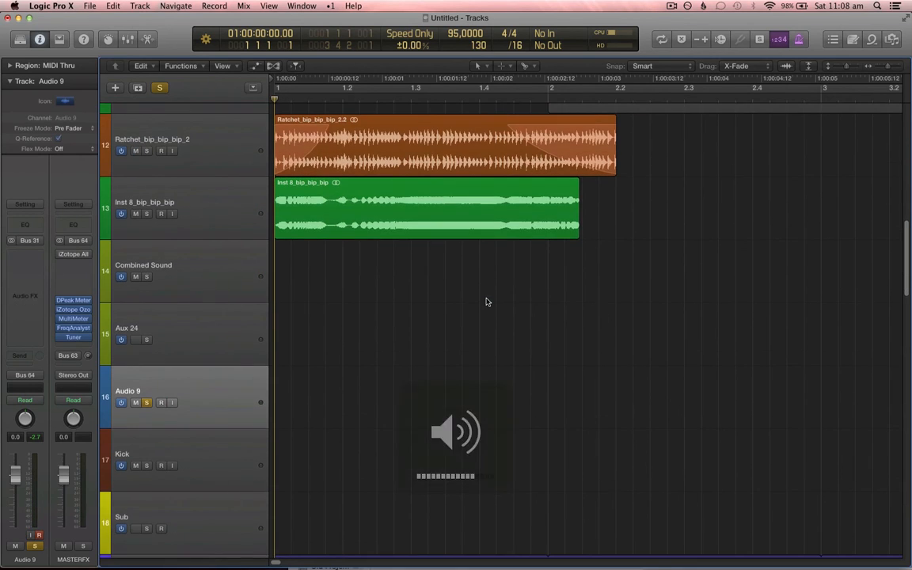
key(r)
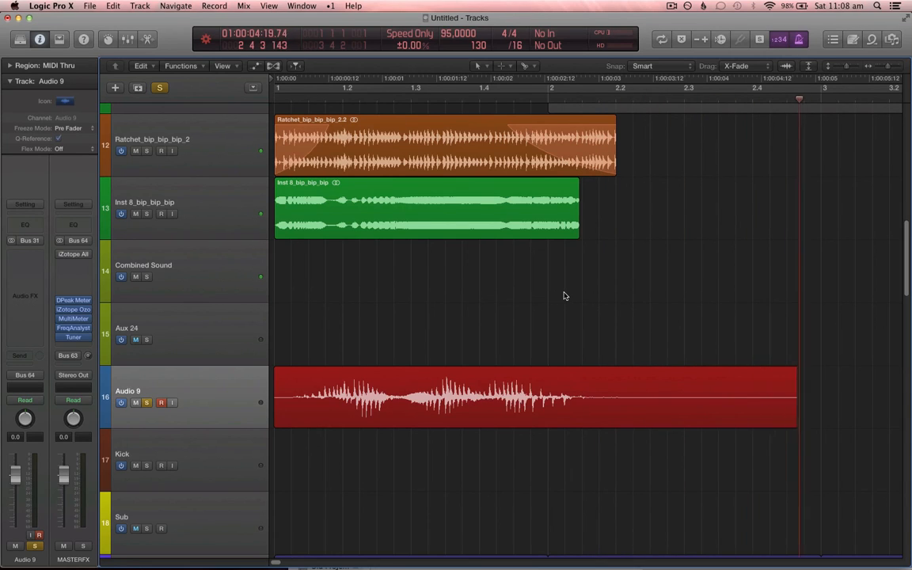
key(space)
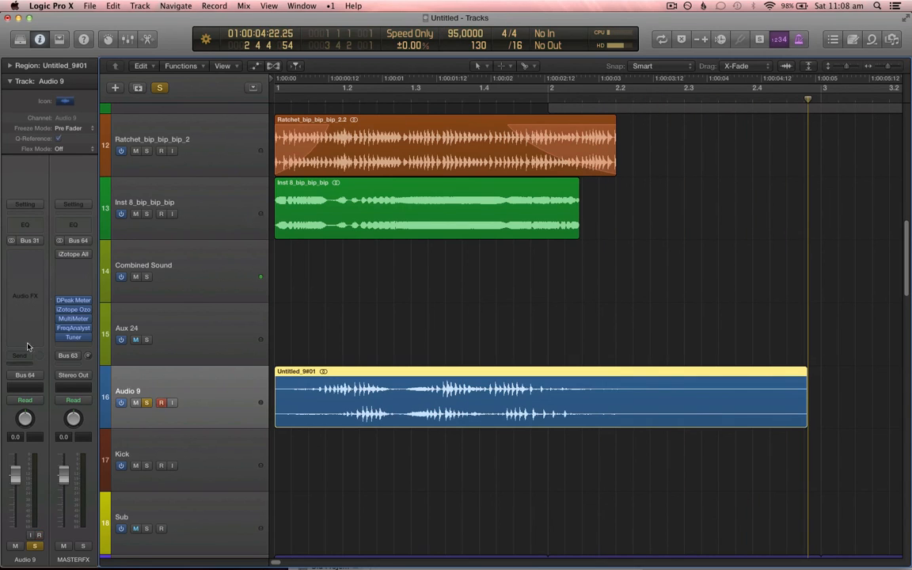
Step: Clear Audio 9's input assignment and acknowledge the alert
click(36, 239)
click(37, 230)
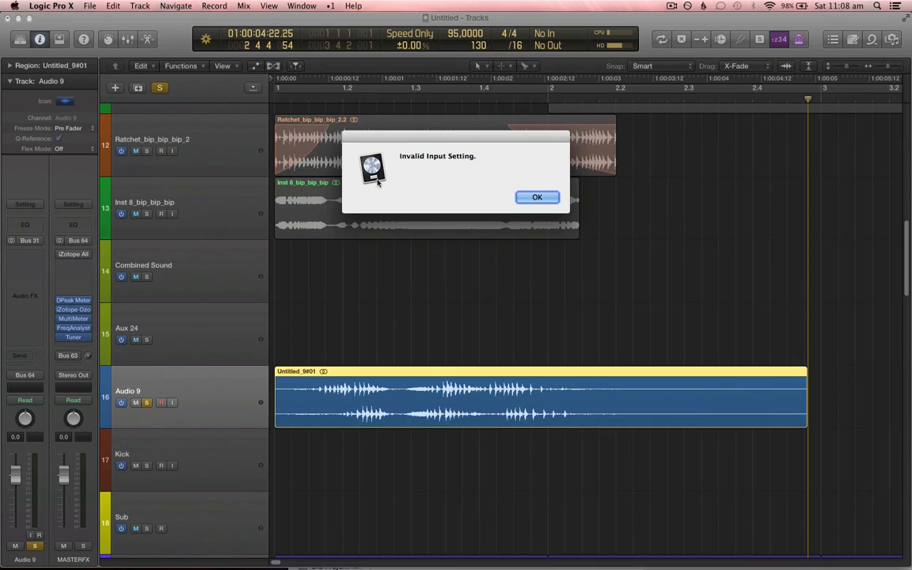
key(Return)
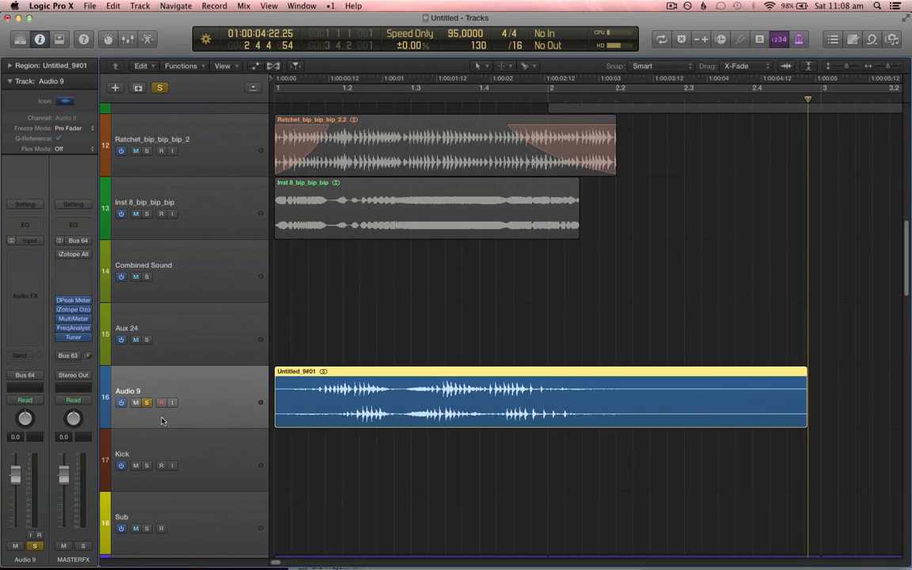
Step: Play back the recorded Audio 9 region from the project start
drag(175, 387, 212, 394)
key(super+Left)
key(super+Left)
key(Return)
key(space)
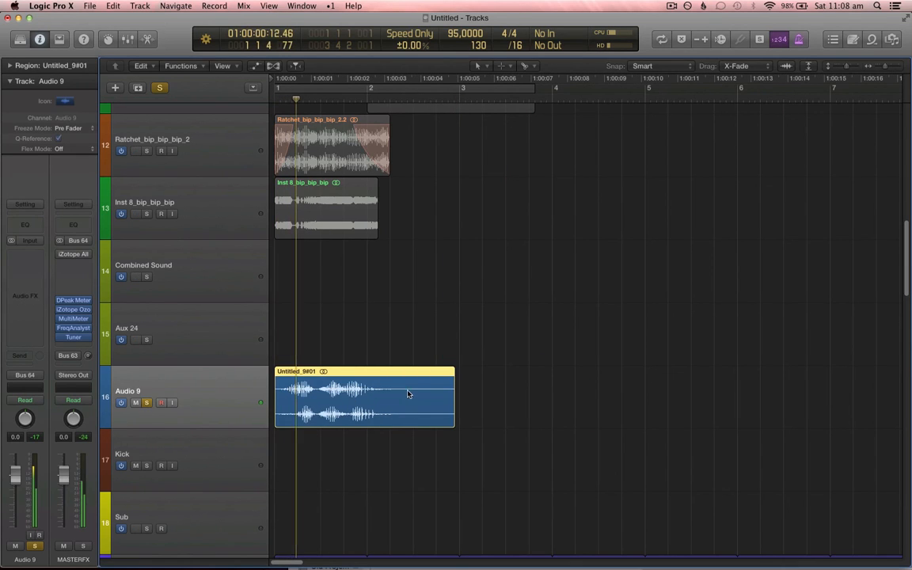
Step: Divide the recorded region at position 2 3 1 1 and delete the part after the split
click(411, 401)
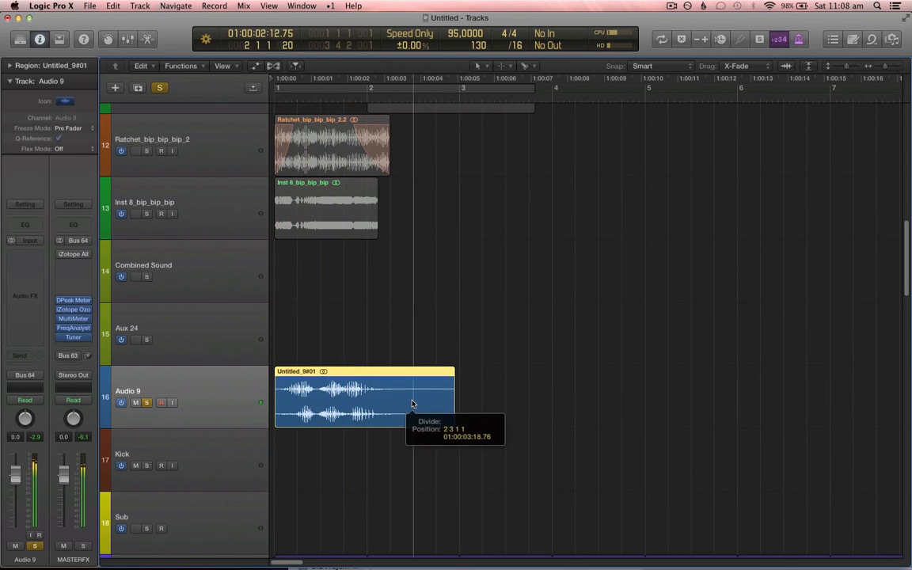
key(Delete)
click(352, 413)
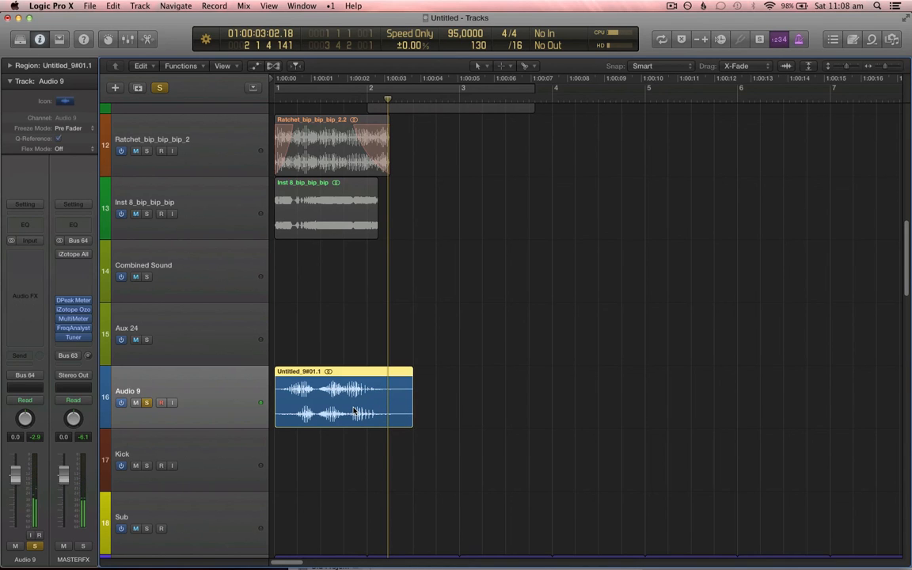
Step: Convert the trimmed region to a new sampler track with the EXS instrument name Awesome Tutorial Sound
key(super+Up)
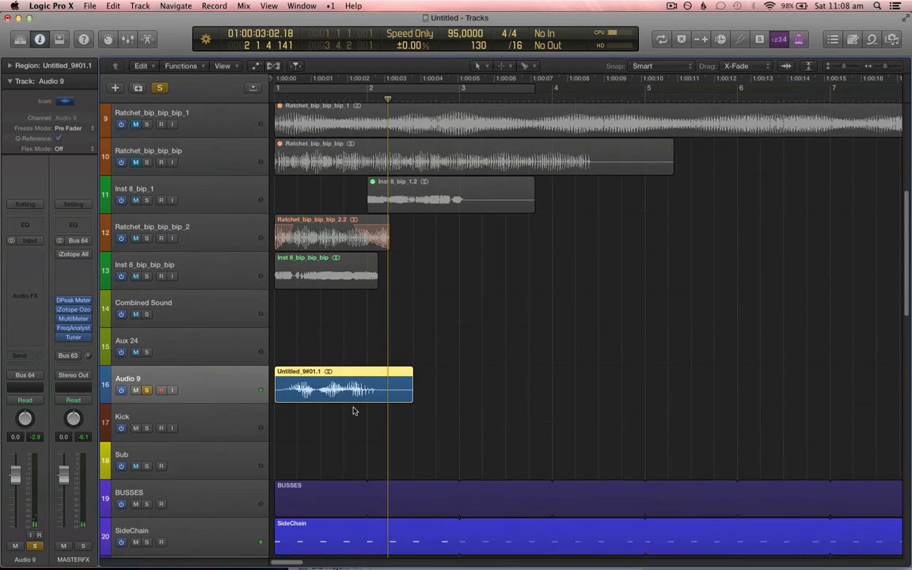
key(ctrl+e)
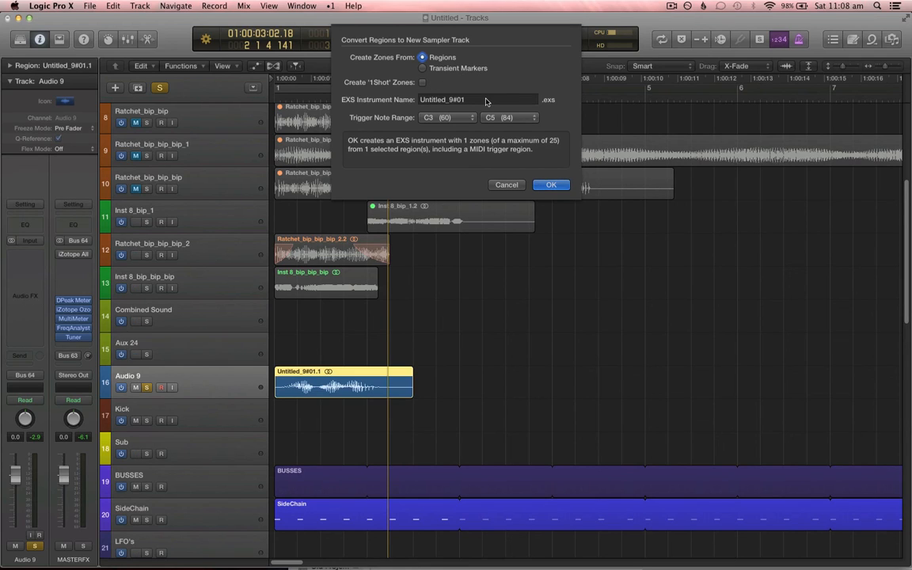
key(Tab)
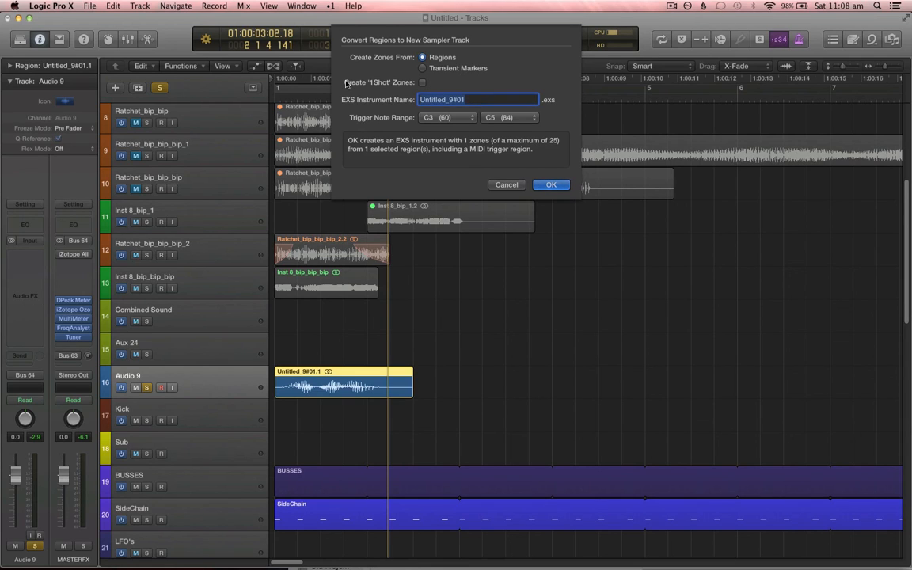
text(Awesome Tutorial Sound)
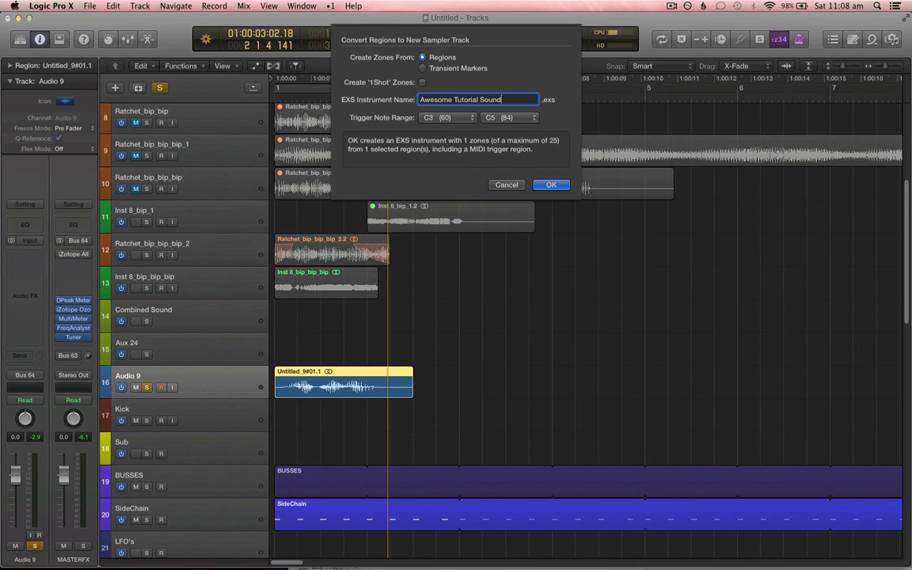
click(551, 184)
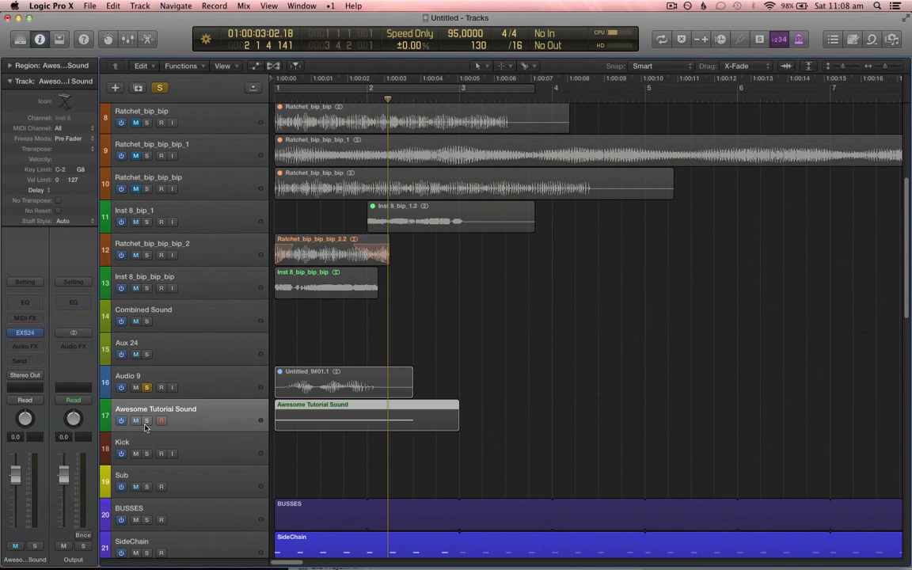
Step: Solo the Awesome Tutorial Sound track instead of Audio 9 and turn cycle mode on
click(146, 420)
click(147, 387)
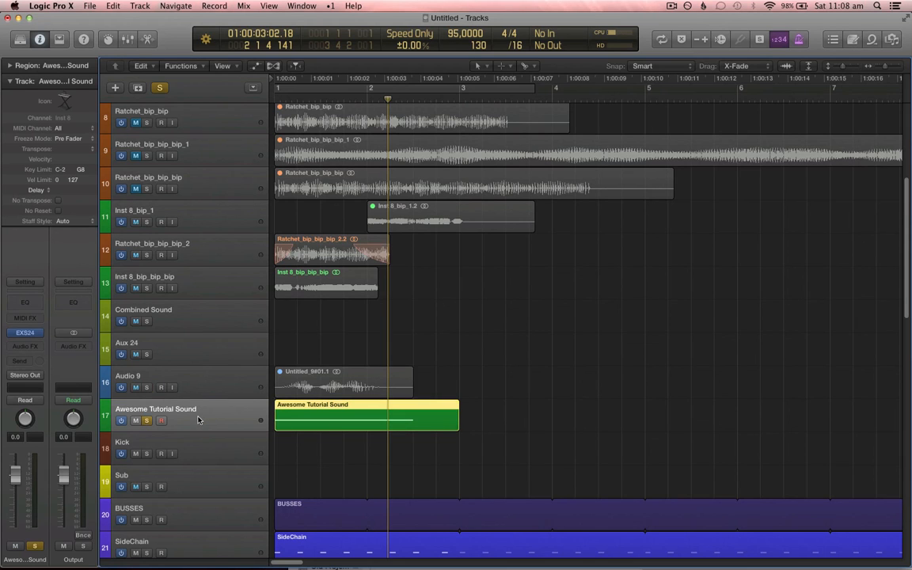
key(c)
Step: Open the EXS24 instrument window and route the Awesome Tutorial Sound output to Bus 64 (MASTERFX)
click(24, 332)
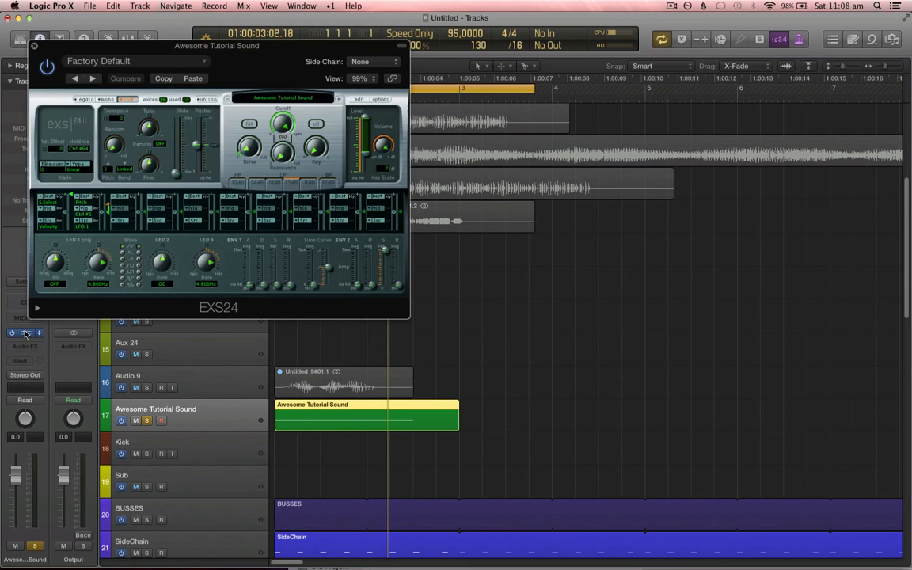
drag(201, 61, 380, 56)
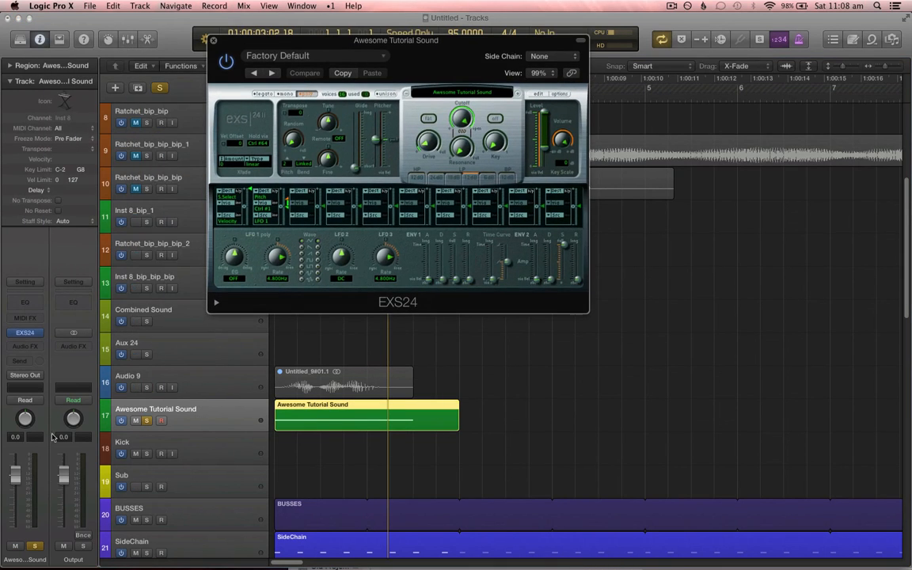
click(25, 375)
mouse_move(32, 413)
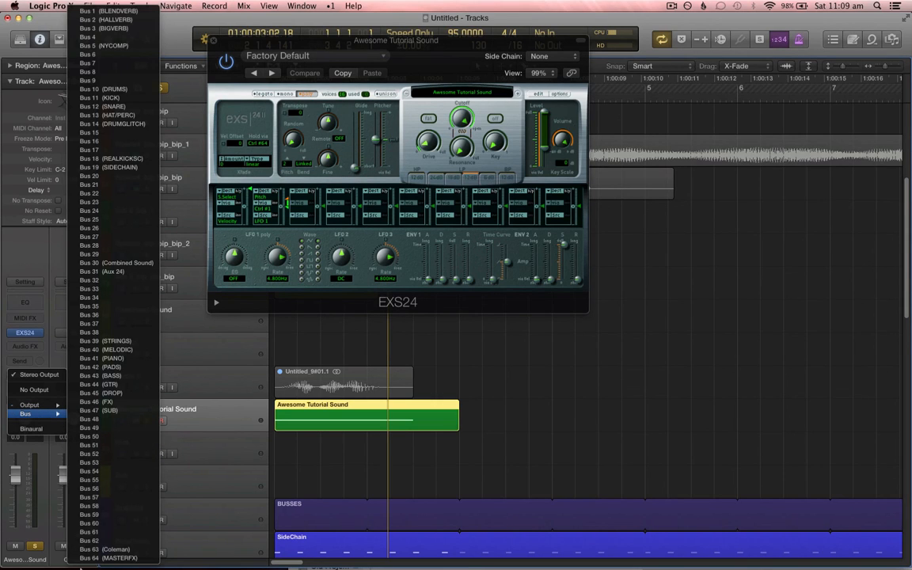
click(103, 558)
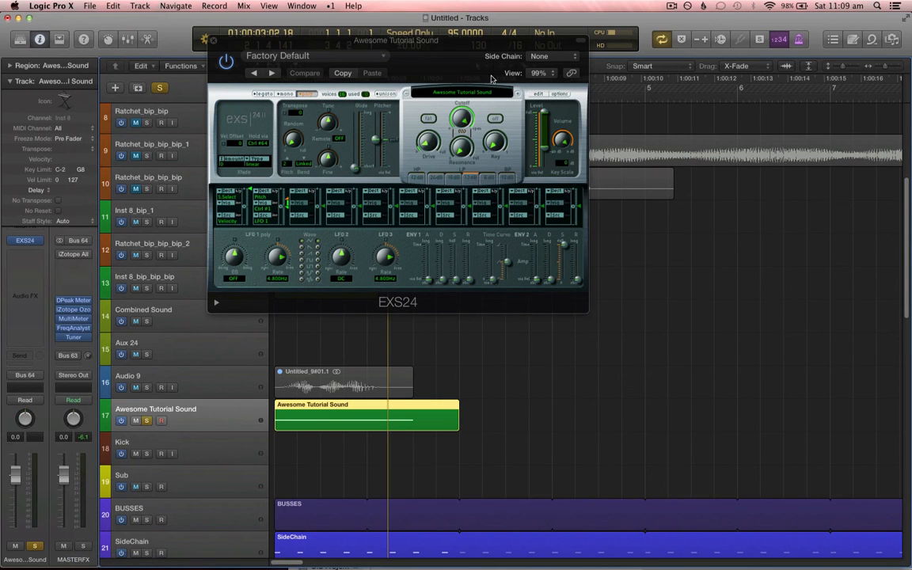
Step: In the EXS24 instrument editor, stretch the zone's key range from C1 to C5
click(539, 94)
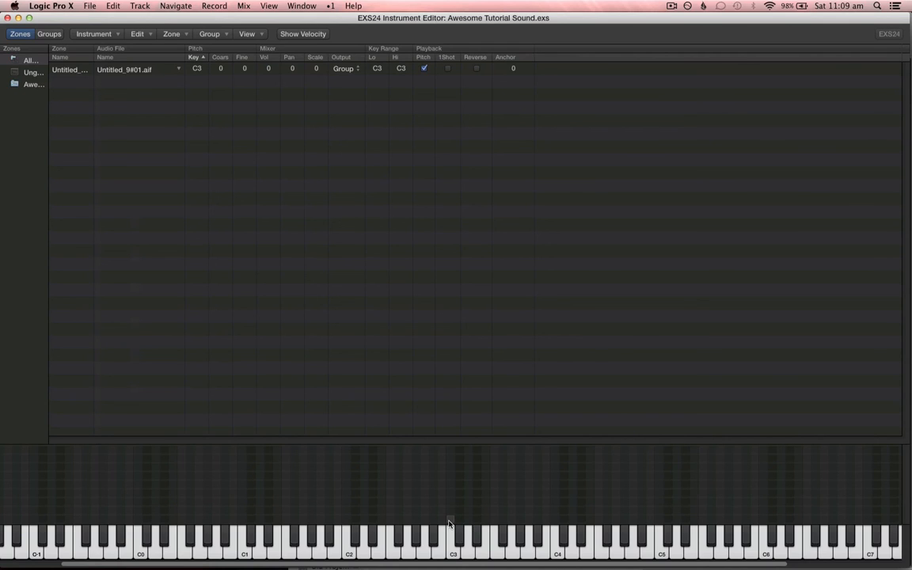
click(448, 523)
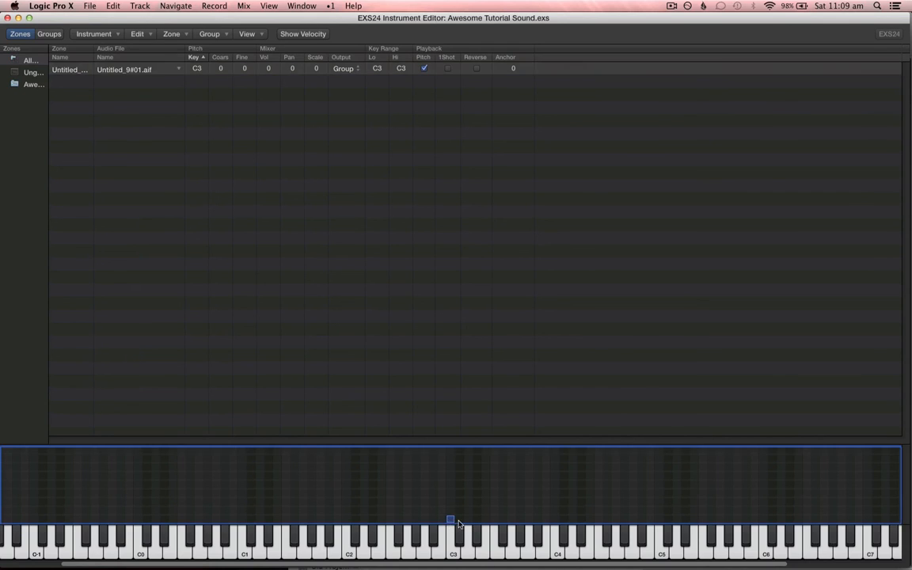
drag(453, 520, 656, 552)
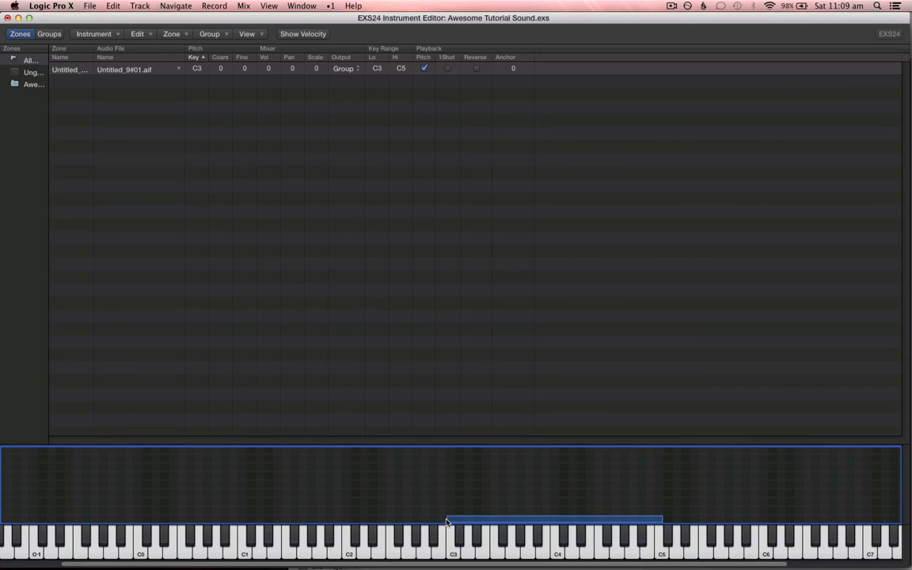
drag(447, 520, 244, 551)
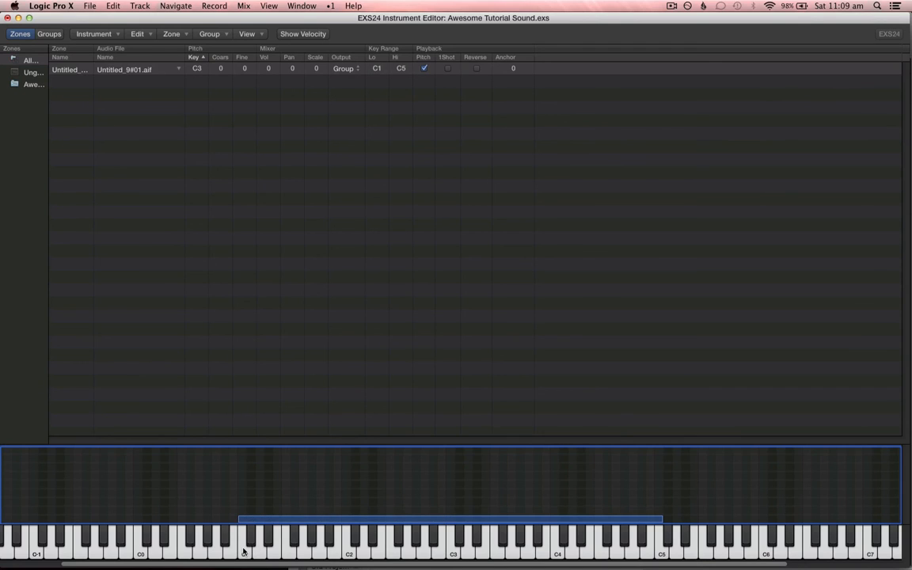
key(XF86AudioRaiseVolume)
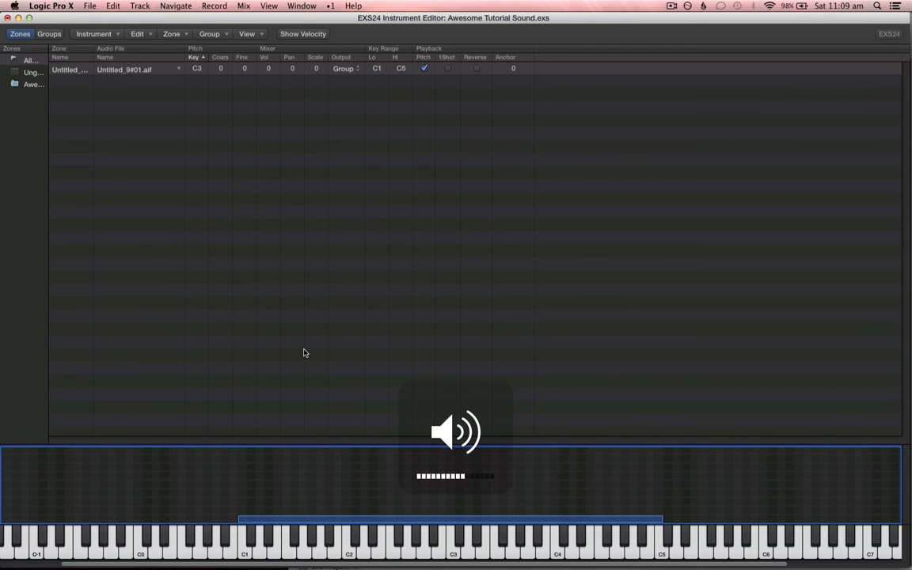
key(XF86AudioRaiseVolume)
key(XF86AudioRaiseVolume)
key(XF86AudioRaiseVolume)
key(XF86AudioLowerVolume)
Step: Move the instrument editor window and close it without saving
drag(274, 19, 368, 23)
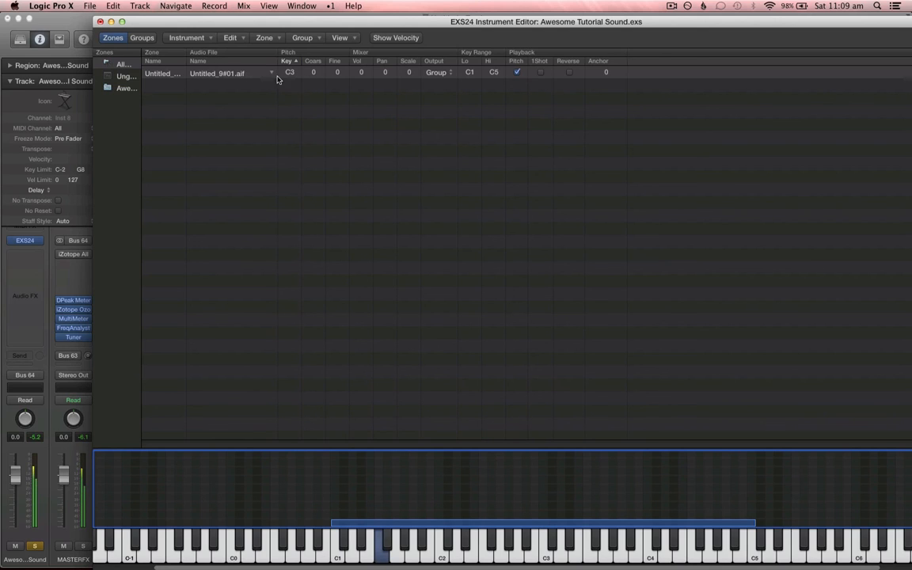
drag(462, 15, 400, 4)
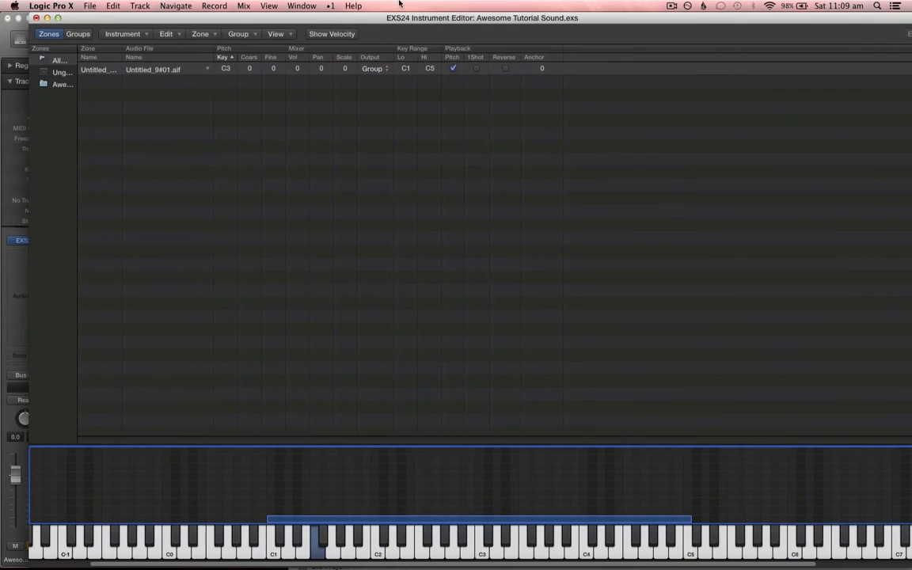
click(35, 17)
click(516, 80)
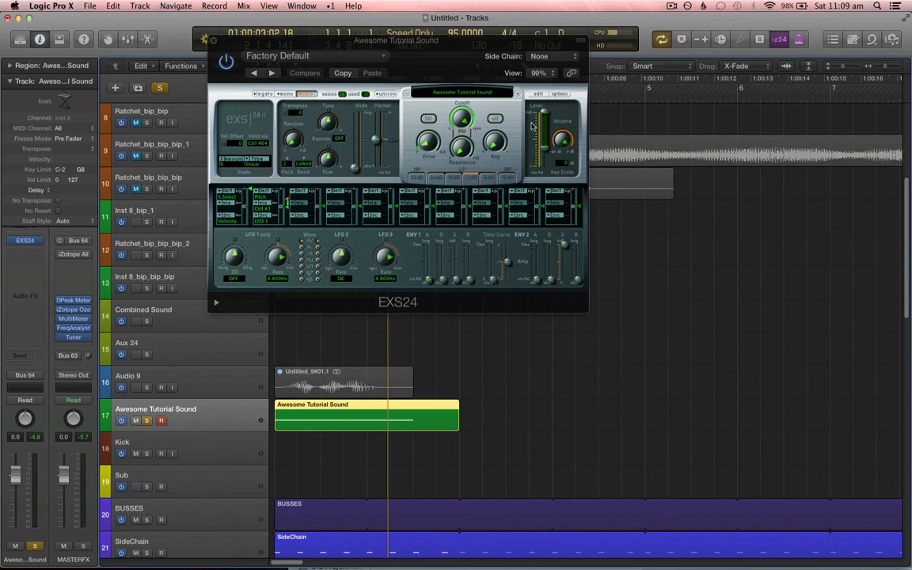
Step: Reopen the instrument editor, set the zone's key range from C1 to C5, and save the instrument when closing
click(538, 93)
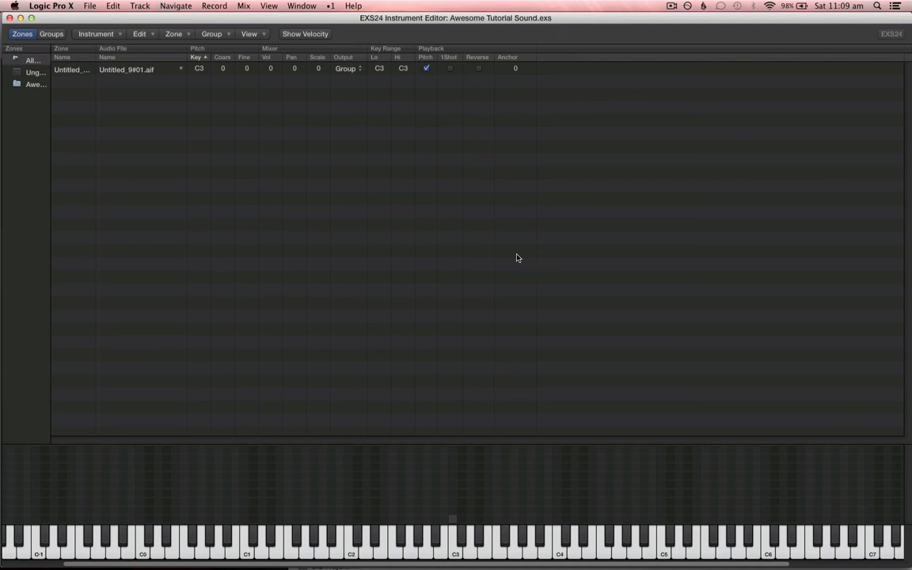
click(455, 519)
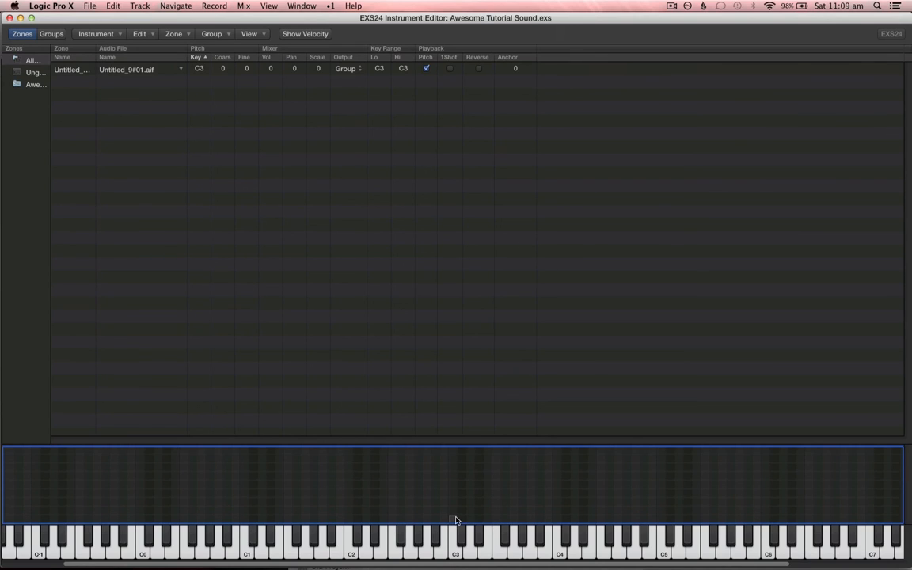
drag(455, 521, 661, 562)
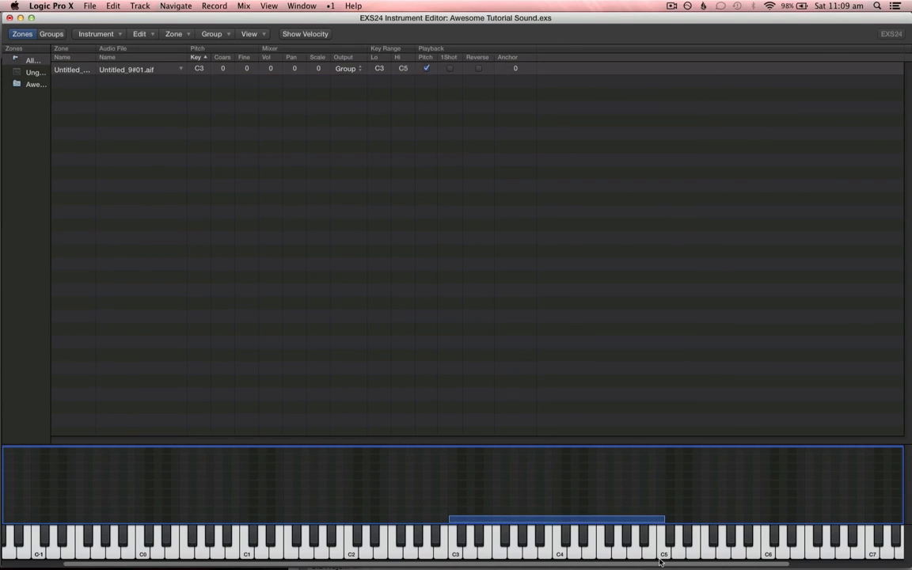
drag(448, 521, 236, 530)
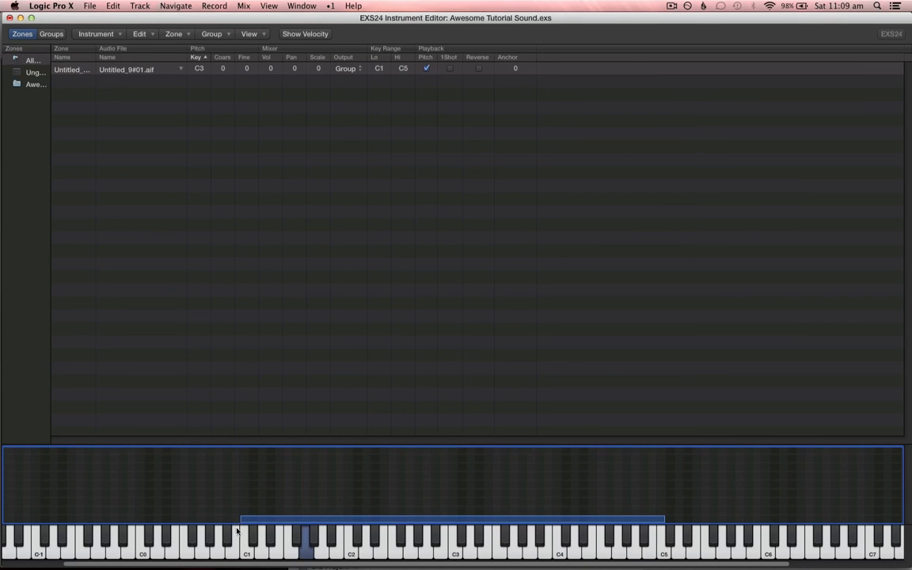
click(10, 18)
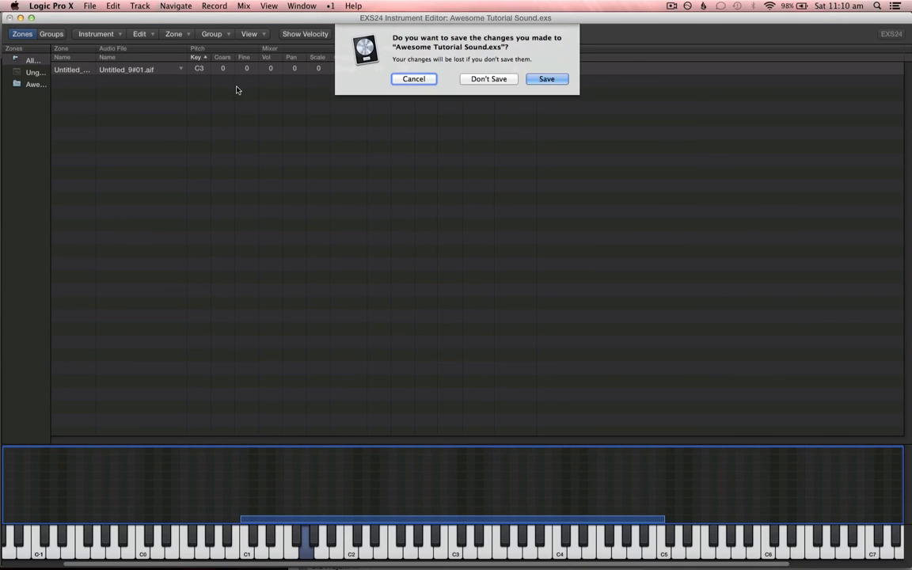
click(538, 78)
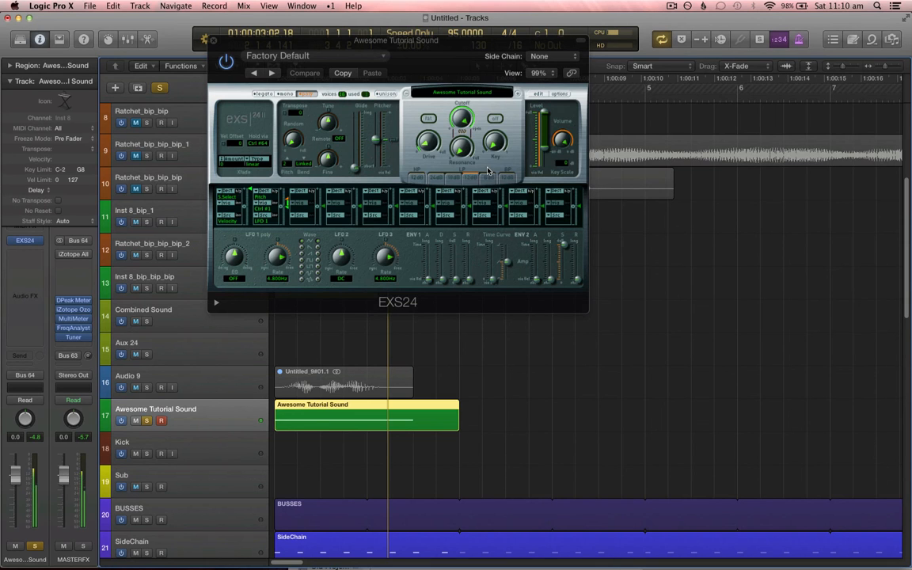
Step: Enable the EXS24 filter and slightly adjust its cutoff and tune knobs
drag(417, 63, 499, 78)
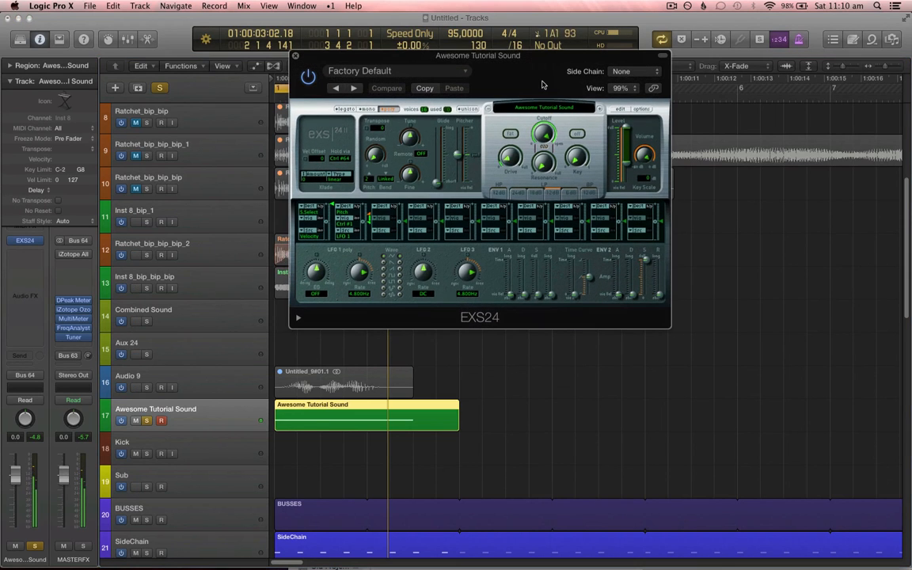
click(511, 135)
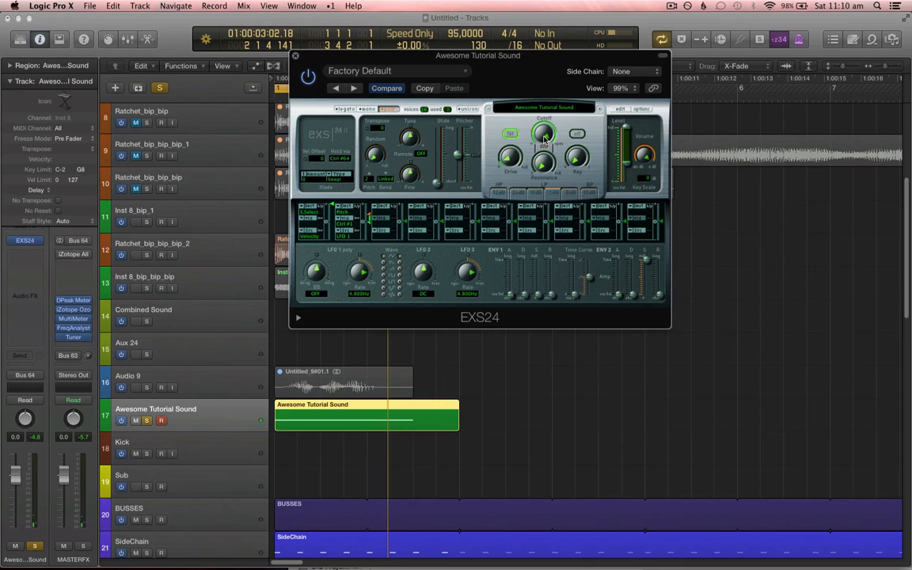
mouse_move(544, 137)
mouse_down()
mouse_move(550, 181)
mouse_move(546, 141)
mouse_up()
mouse_move(409, 139)
mouse_down()
mouse_move(406, 161)
mouse_move(420, 182)
mouse_move(411, 154)
mouse_up()
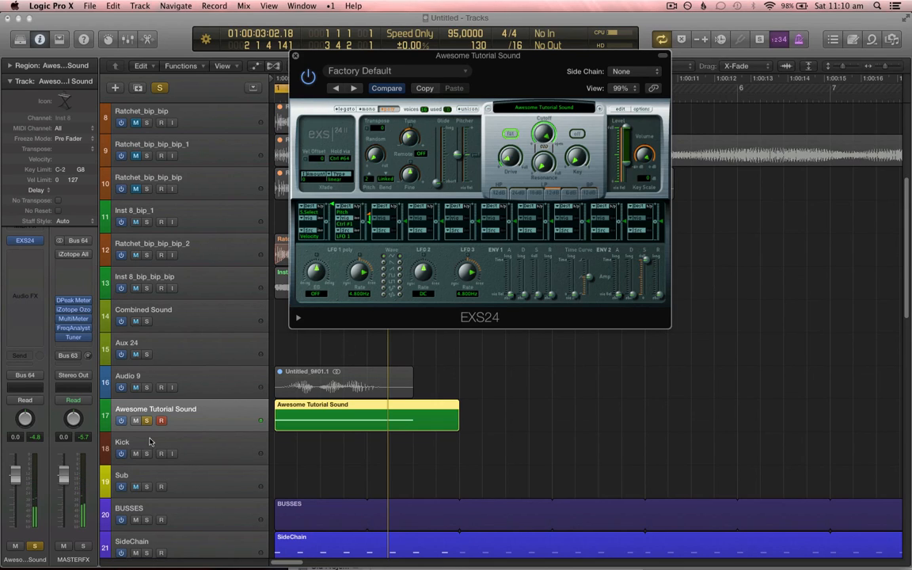
Step: Set the Awesome Tutorial Sound track's automation mode to Latch and delete its existing MIDI region
click(24, 401)
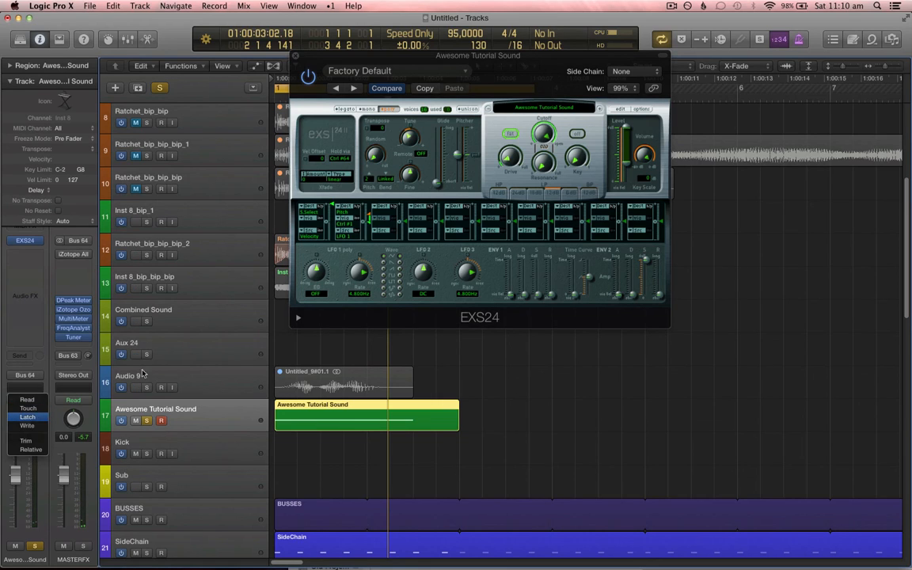
click(23, 379)
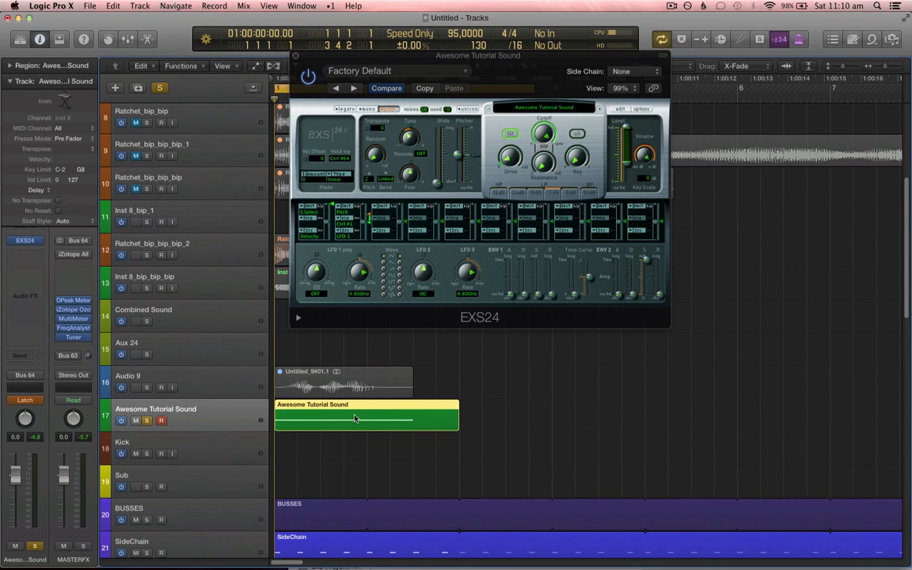
key(Delete)
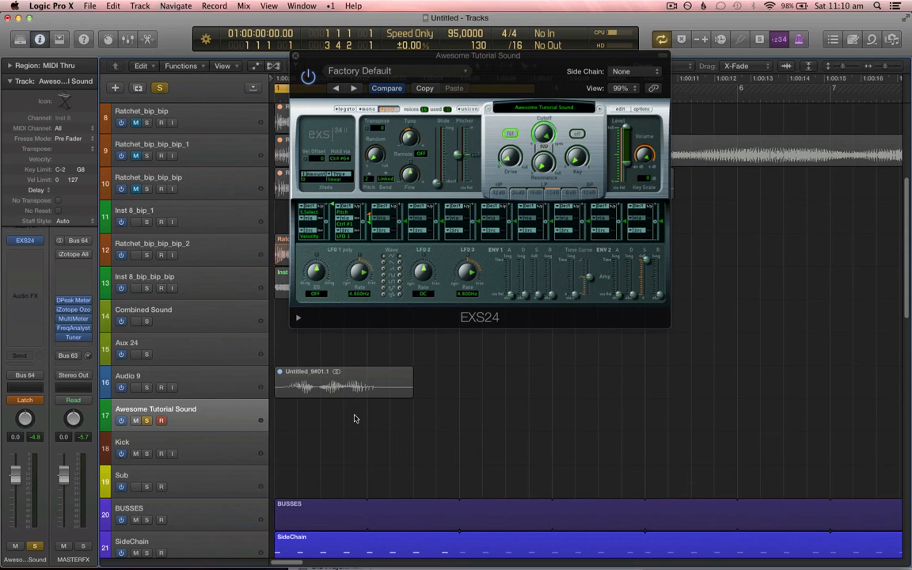
Step: Record a new MIDI performance on the Awesome Tutorial Sound track while turning the EXS24 tune and cutoff knobs
key(r)
drag(409, 140, 500, 130)
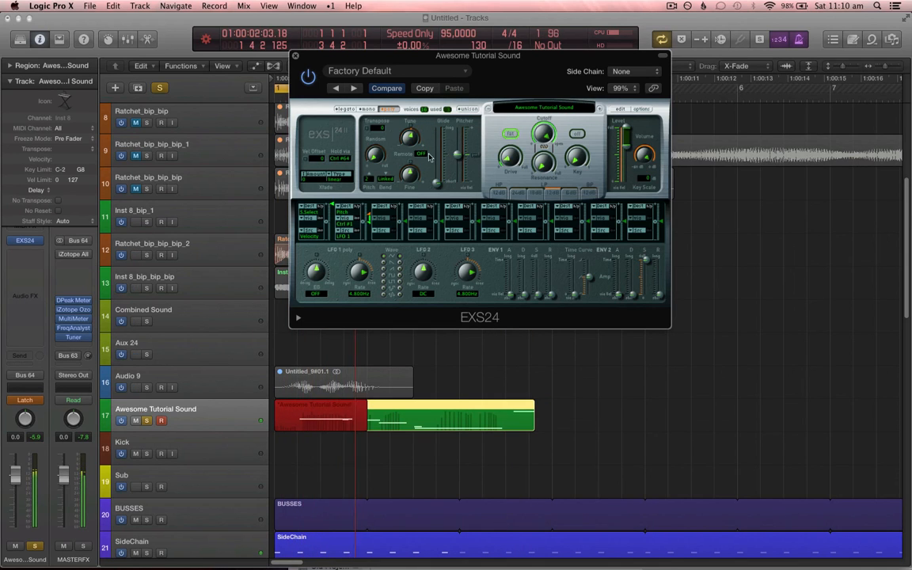
drag(409, 138, 387, 119)
drag(543, 141, 544, 135)
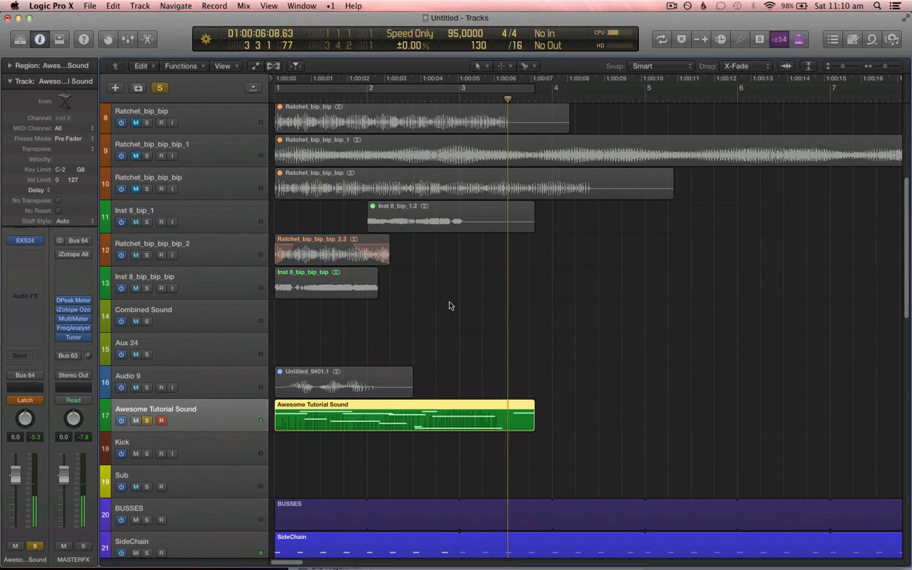
Step: Close the EXS24 window and bounce the Awesome Tutorial Sound region in place to a new audio track
key(c)
key(super+w)
key(ctrl+b)
key(Return)
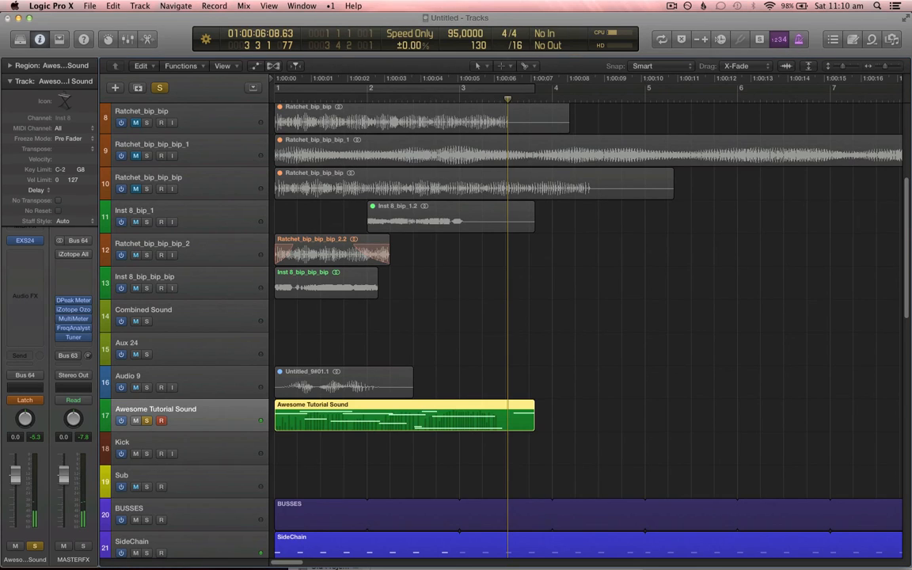
Step: Split the bounced Awesome Tutorial Sound_bip region just before the sound begins and delete the leading silent part
scroll(428, 407, down, 1)
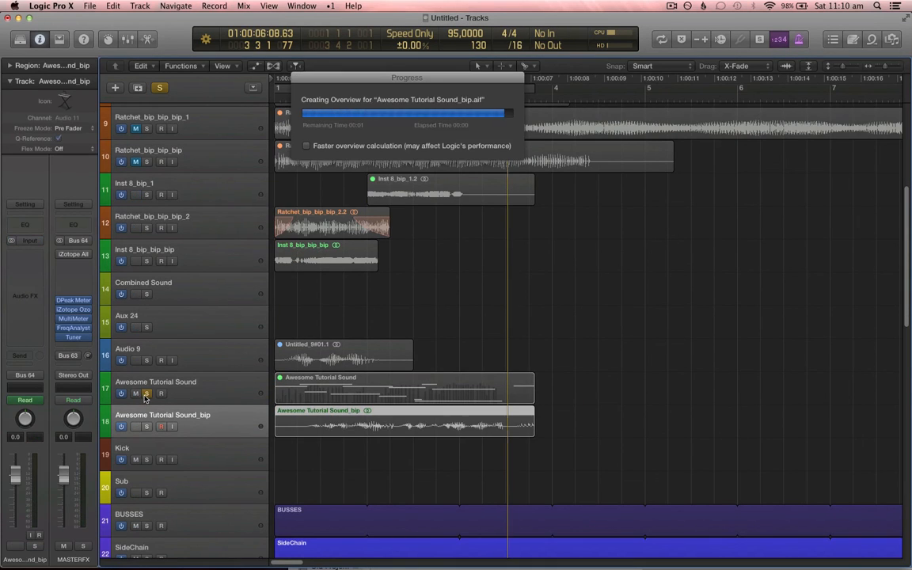
scroll(212, 428, down, 1)
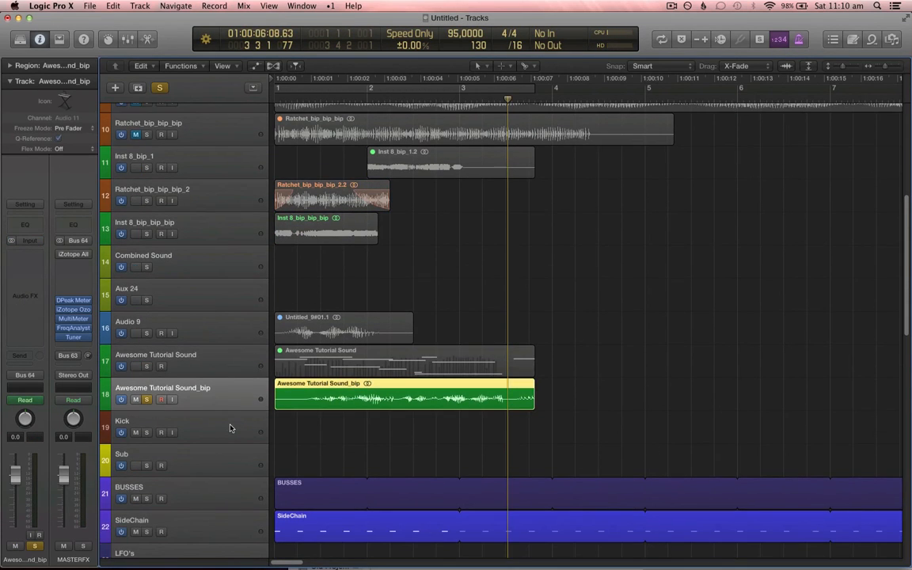
key(super+Down)
key(Return)
scroll(230, 427, down, 1)
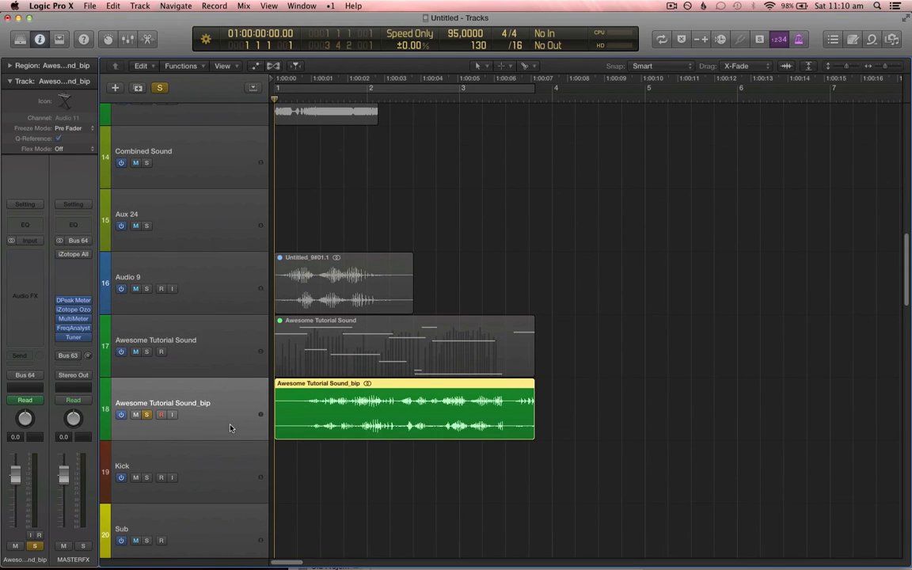
key(super+Right)
key(super+Down)
key(super+Down)
key(super+Left)
key(super+Right)
key(super+Down)
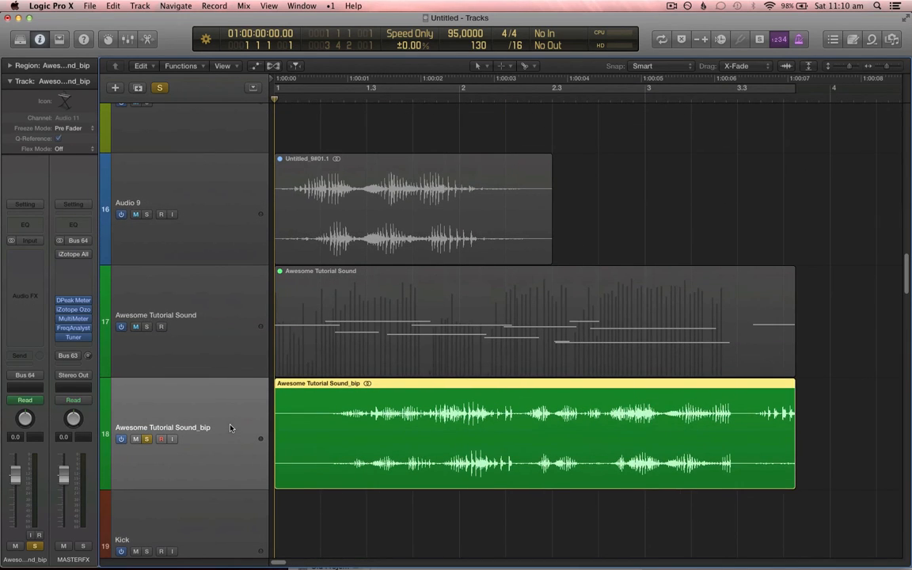
click(328, 419)
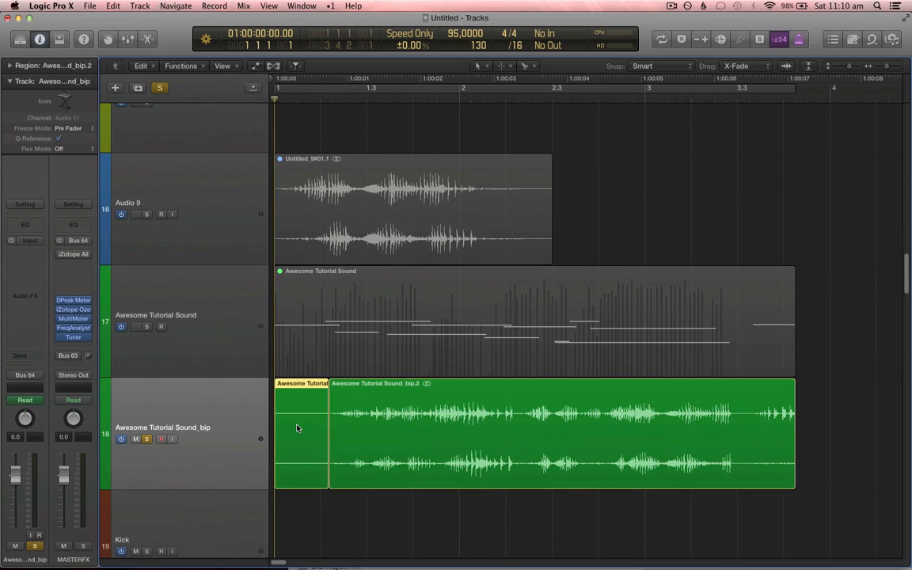
key(ctrl+super+Delete)
Step: Move the remaining bounced region to the project start without moving the track automation
click(477, 209)
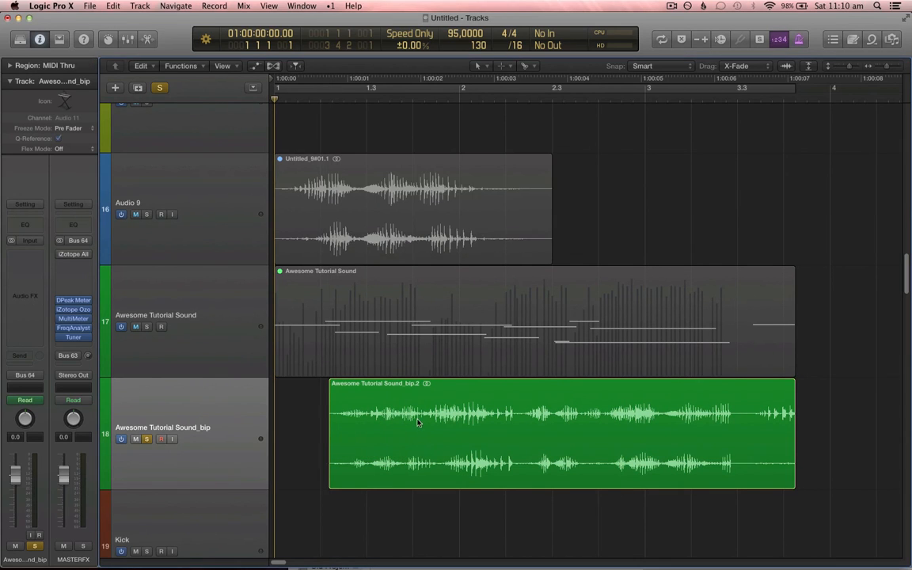
drag(407, 428, 353, 427)
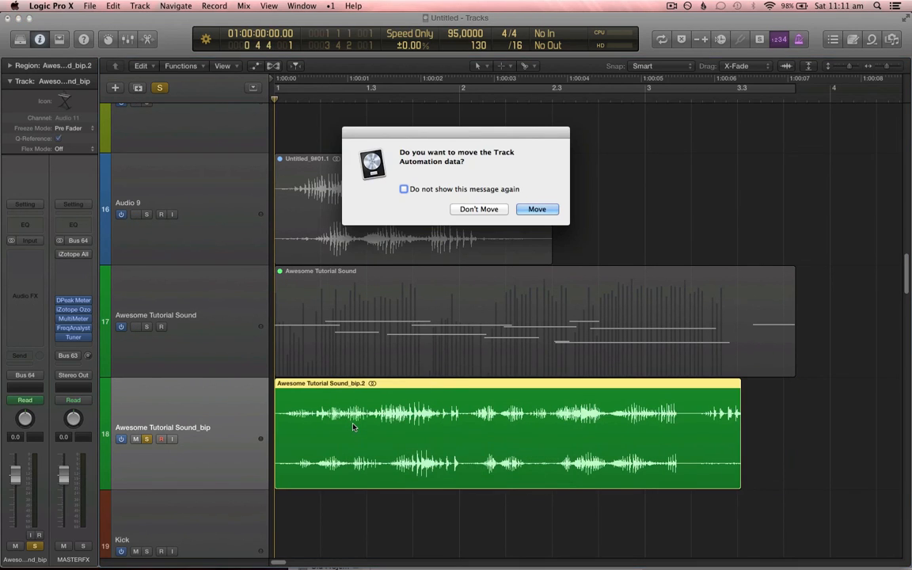
click(479, 209)
Step: Zoom and scroll around the Audio 9 and Awesome Tutorial Sound tracks to inspect the trimmed bounced region
key(super+Left)
key(super+Left)
key(super+Up)
key(super+Up)
key(super+Up)
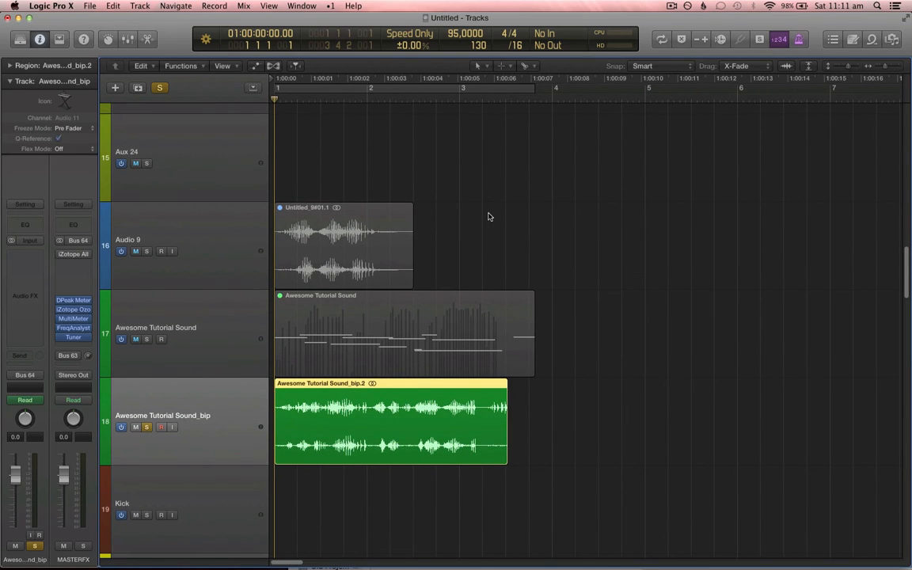
scroll(488, 216, down, 3)
key(a)
key(a)
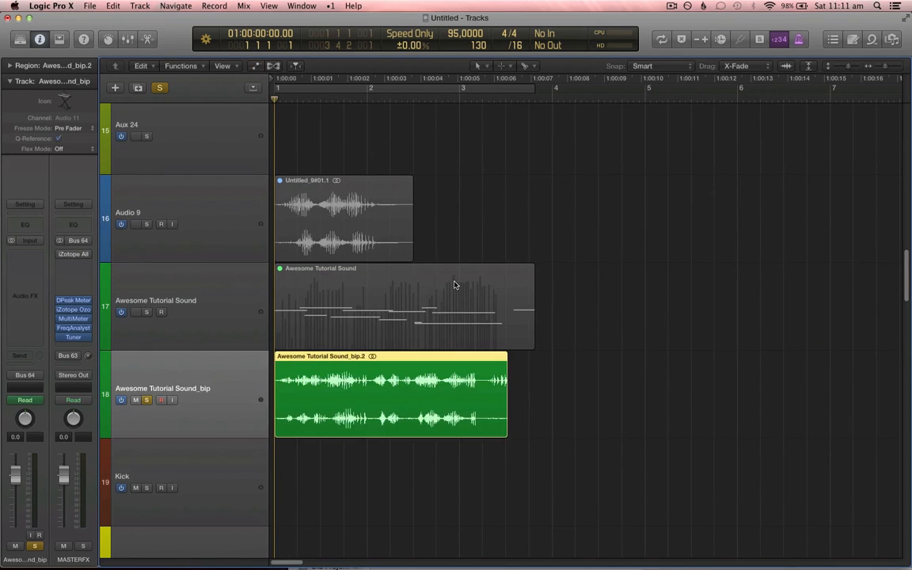
key(super+Up)
key(super+Right)
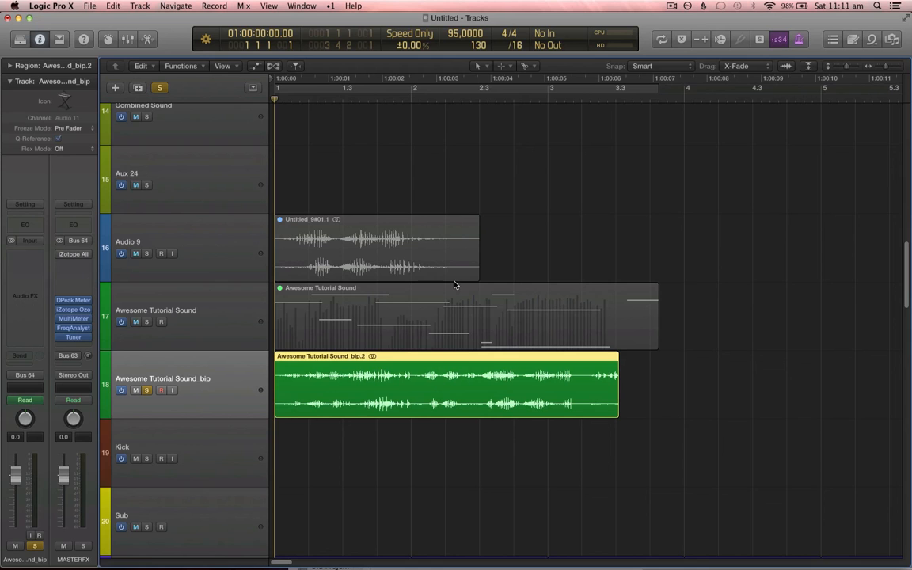
key(super+Left)
key(super+Down)
key(super+Down)
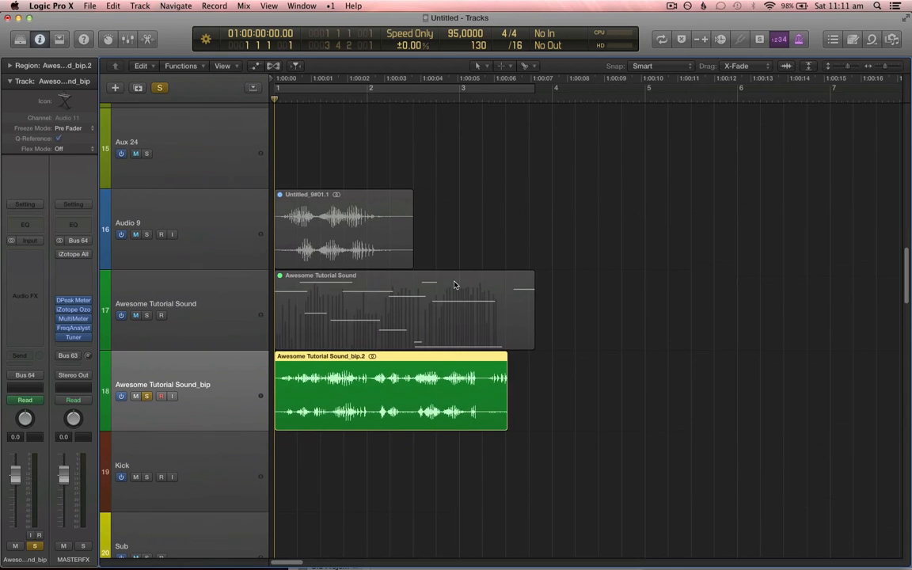
key(super+Right)
key(super+Right)
key(super+Down)
scroll(484, 271, down, 3)
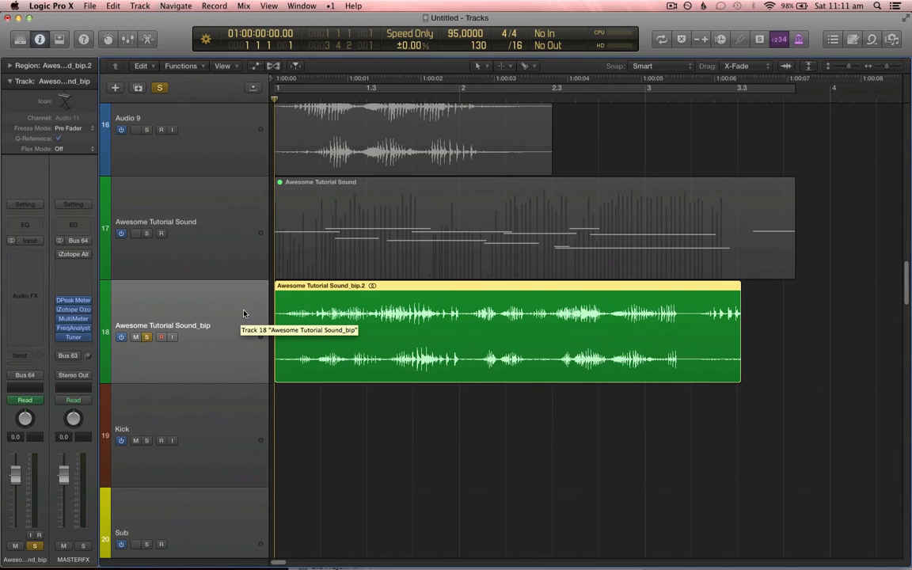
Step: Play back the bounced Awesome Tutorial Sound_bip region from the start
key(space)
key(XF86AudioRaiseVolume)
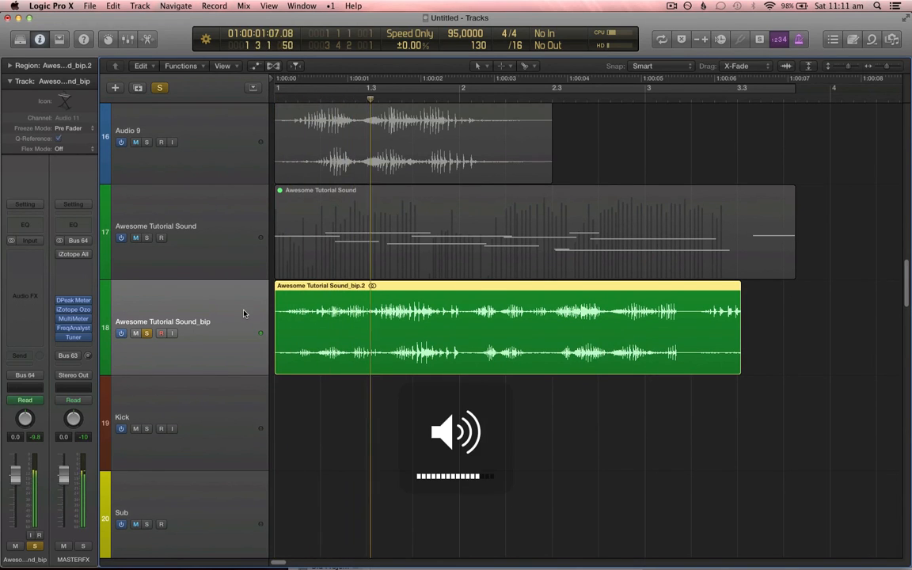
key(super+Left)
key(super+Left)
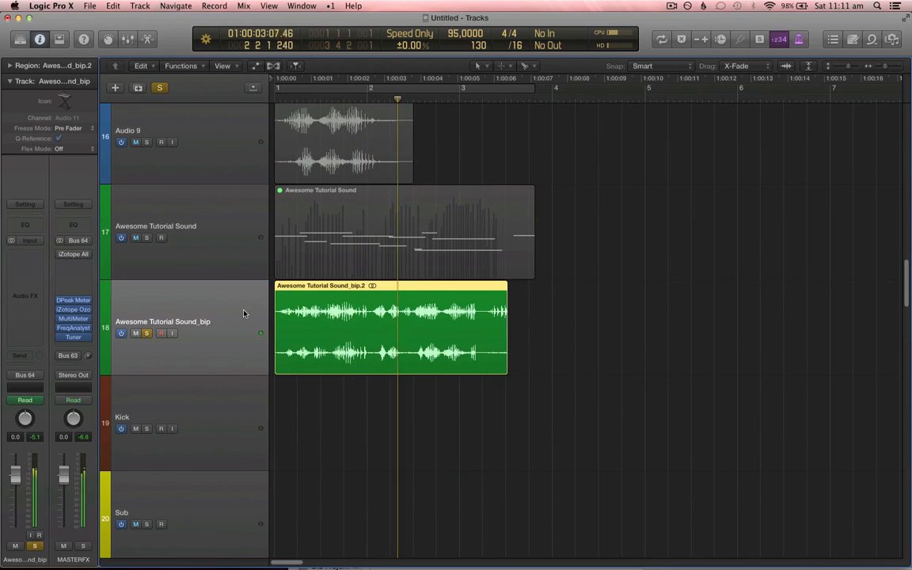